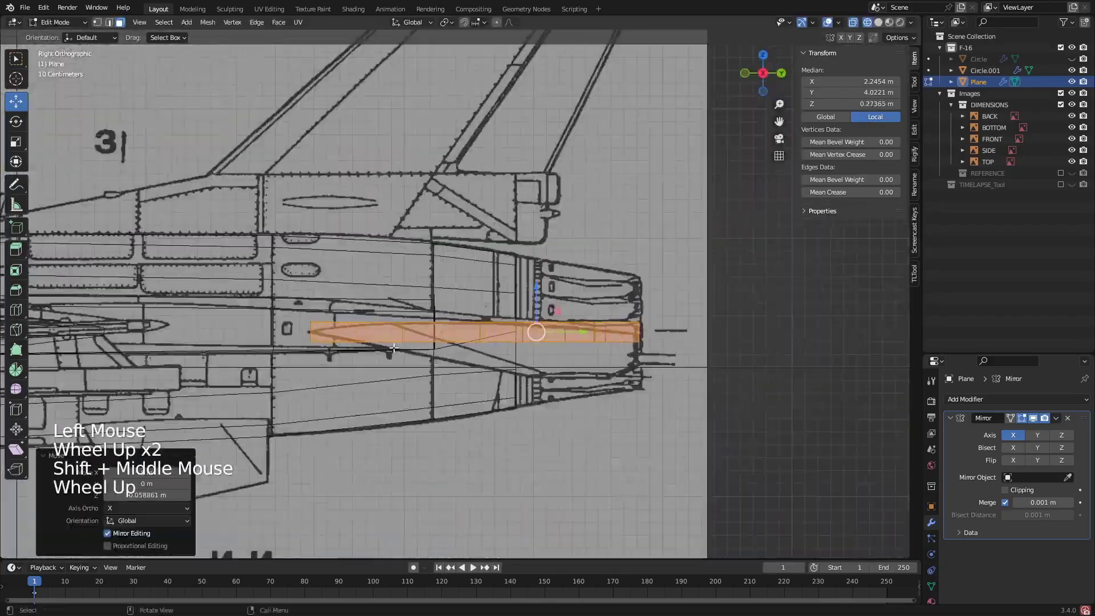
# - Scale the selected horizontal stabilizer faces along Z to adjust the stabilizer's thickness
pyautogui.scroll(-1, 490, 354)
pyautogui.press('s')
pyautogui.press('z')
pyautogui.click(491, 358)
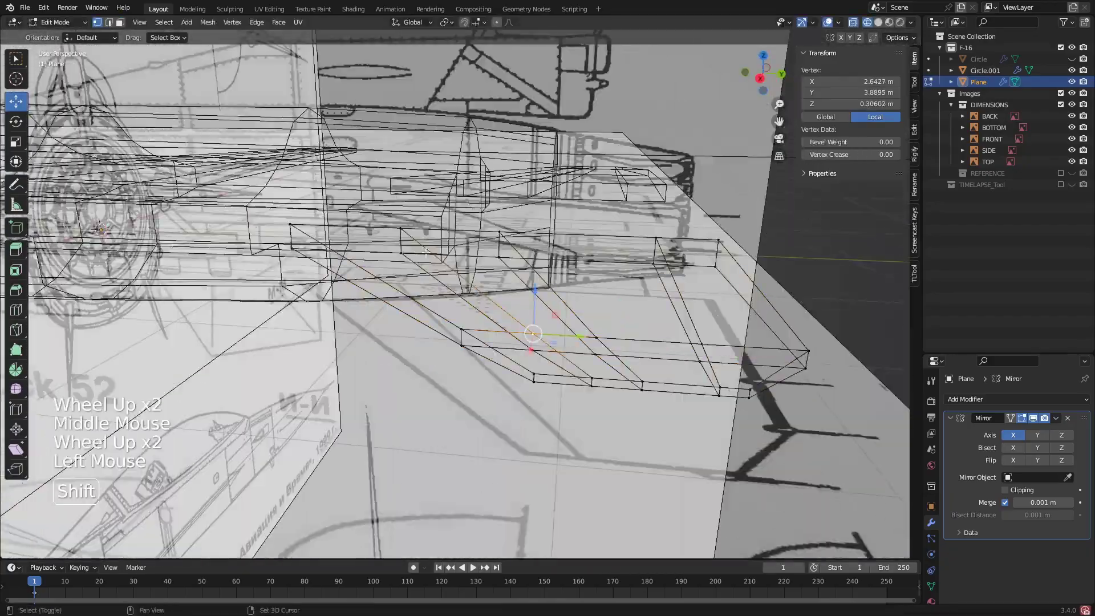
# - Thin the stabilizer's trailing edge by scaling its selected vertices to 0.381 along Z
pyautogui.scroll(2, 570, 313)
pyautogui.keyDown('shift'); pyautogui.click(571, 314); pyautogui.keyUp('shift')
pyautogui.scroll(4, 627, 308)
pyautogui.press('z')
pyautogui.keyDown('shift'); pyautogui.moveTo(627, 307); pyautogui.dragTo(570, 319, button='middle'); pyautogui.keyUp('shift')
pyautogui.scroll(2, 570, 319)
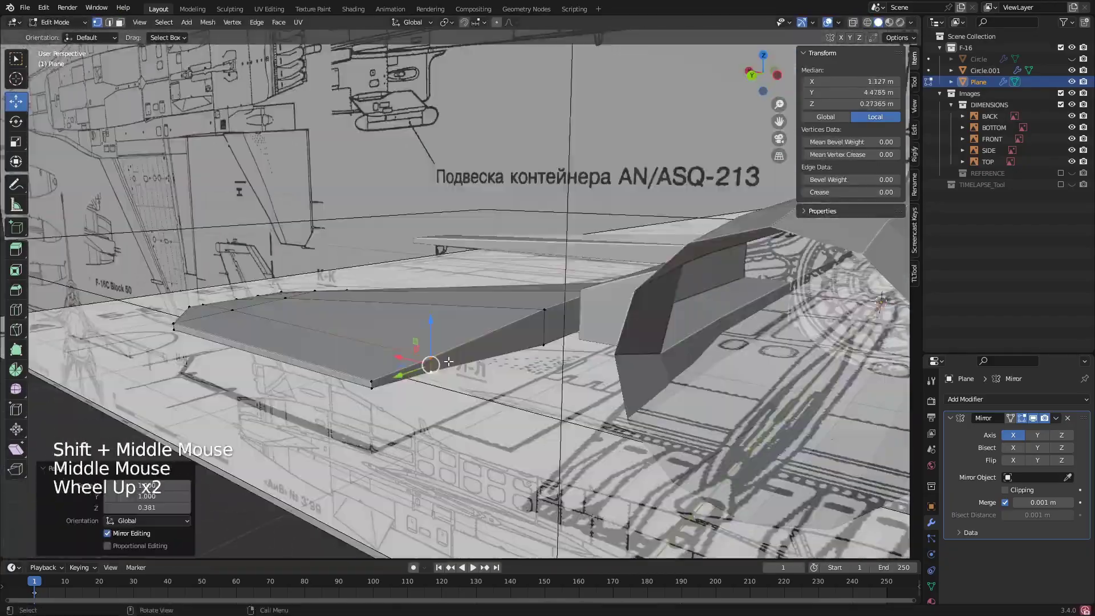
# - Select the stabilizer's outer tip vertices and adjust their height against the back blueprint
pyautogui.click(450, 371)
pyautogui.keyDown('shift'); pyautogui.click(451, 371); pyautogui.keyUp('shift')
pyautogui.scroll(2, 490, 325)
pyautogui.moveTo(450, 370); pyautogui.dragTo(456, 285, button='middle')
pyautogui.scroll(-1, 496, 319)
pyautogui.scroll(-2, 399, 320)
pyautogui.scroll(-2, 456, 285)
pyautogui.moveTo(456, 285); pyautogui.dragTo(293, 228, button='middle')
pyautogui.scroll(2, 293, 228)
pyautogui.click(293, 223)
pyautogui.moveTo(275, 336); pyautogui.dragTo(293, 297)
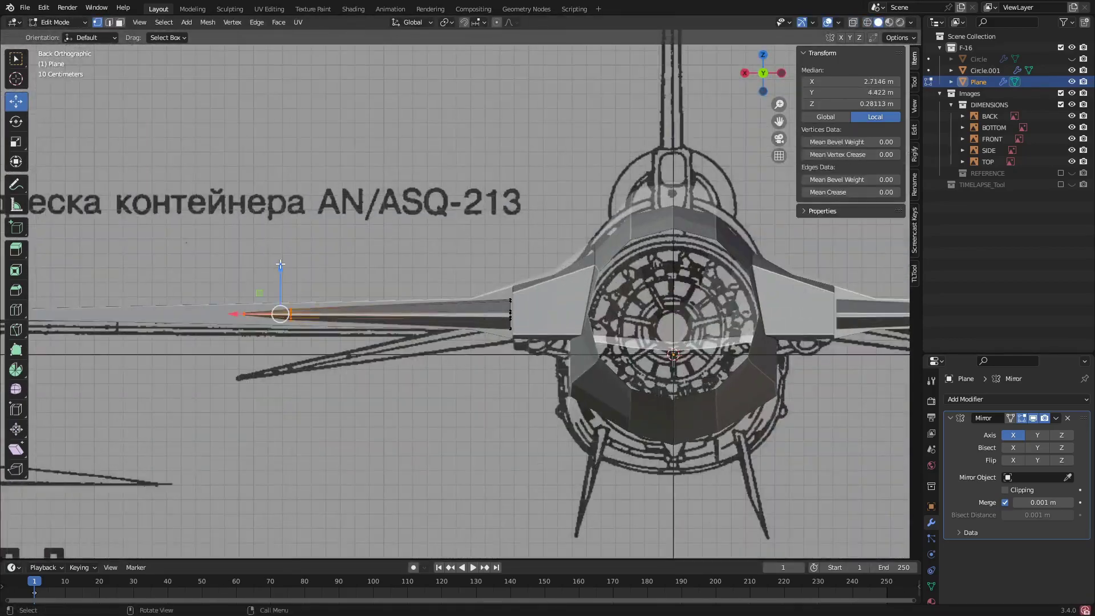
pyautogui.press('e')
pyautogui.hotkey('ctrl', 'z')
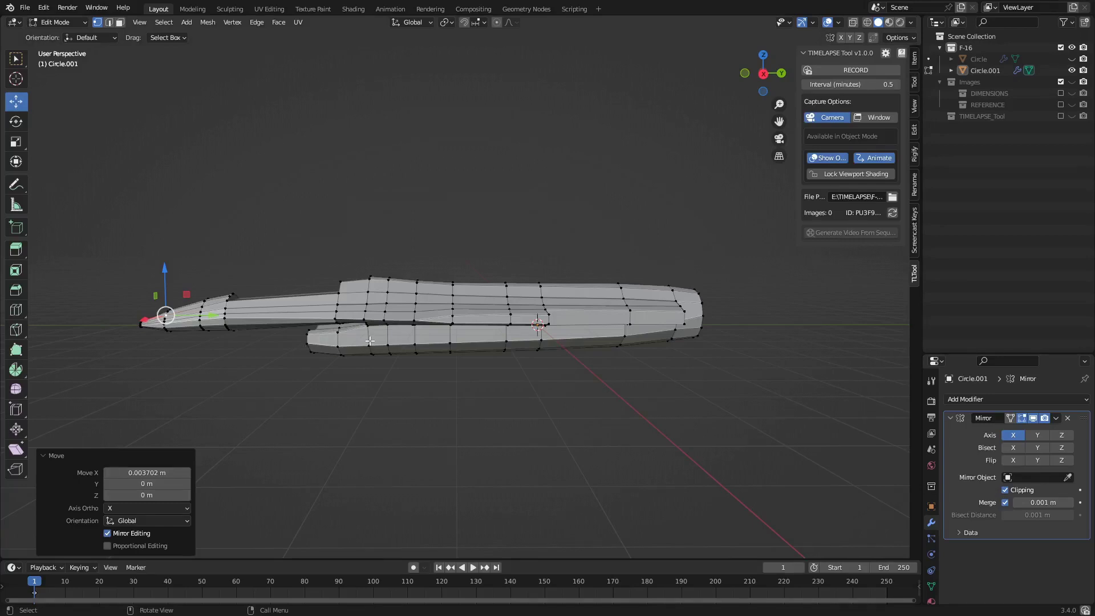
# - Select an outer edge vertex on the forward fuselage and display its transform properties
pyautogui.scroll(-2, 338, 305)
pyautogui.moveTo(338, 305); pyautogui.dragTo(498, 166, button='middle')
pyautogui.scroll(2, 365, 263)
pyautogui.click(524, 304)
pyautogui.scroll(1, 556, 196)
pyautogui.moveTo(511, 216); pyautogui.dragTo(673, 188, button='middle')
pyautogui.click(914, 58)
pyautogui.moveTo(672, 188); pyautogui.dragTo(689, 183, button='middle')
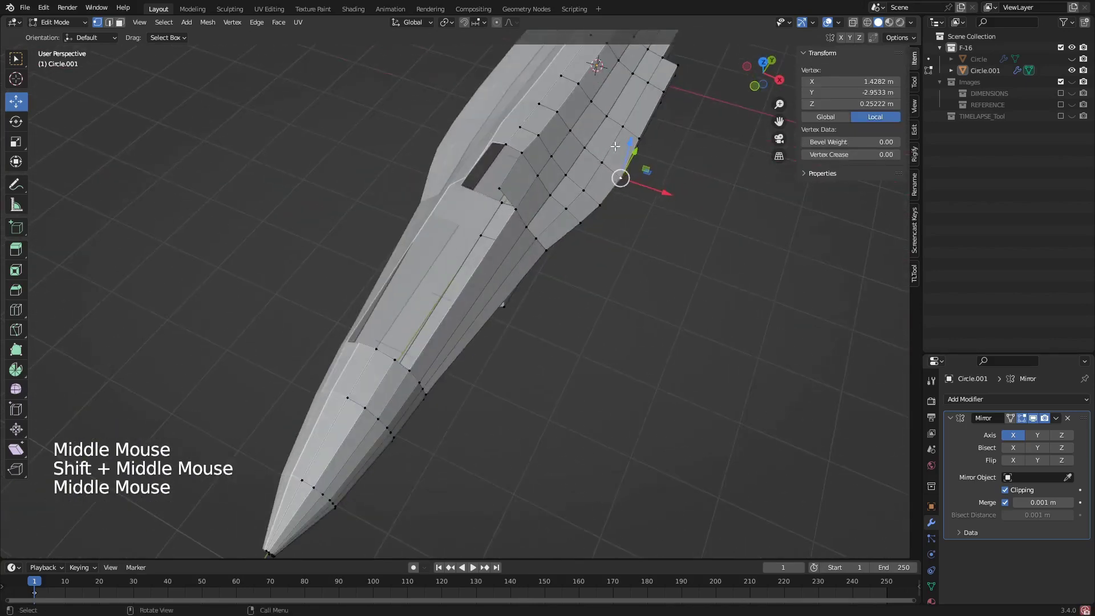
# - Turn on the DIMENSIONS blueprint collection so its reference images show around the fuselage
pyautogui.click(763, 61)
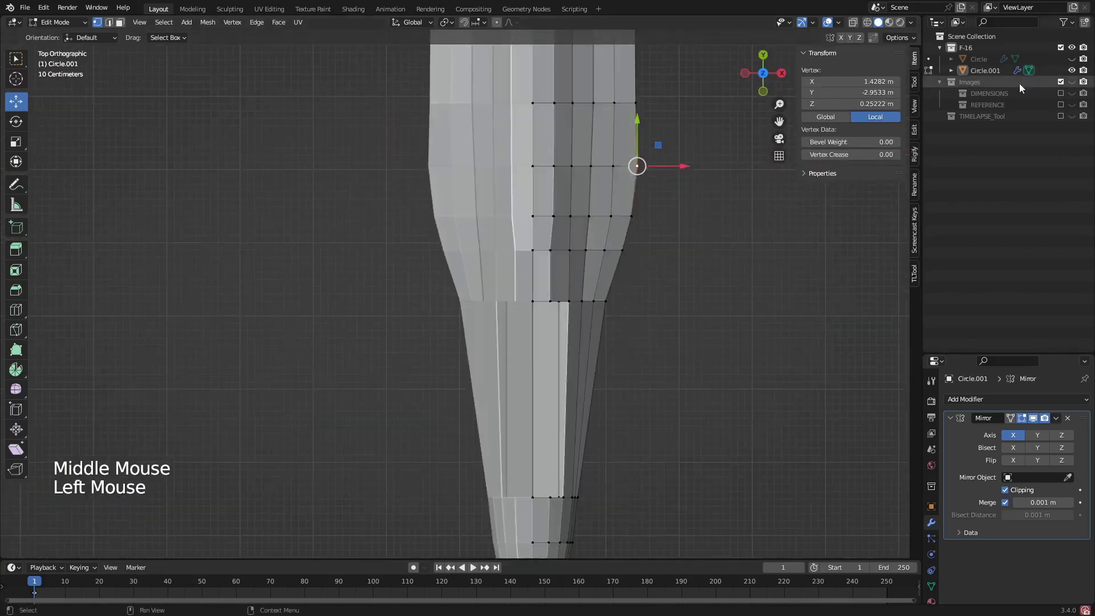
pyautogui.click(1071, 93)
pyautogui.keyDown('shift'); pyautogui.moveTo(706, 335); pyautogui.dragTo(692, 252, button='middle'); pyautogui.keyUp('shift')
pyautogui.moveTo(755, 301); pyautogui.dragTo(741, 240, button='middle')
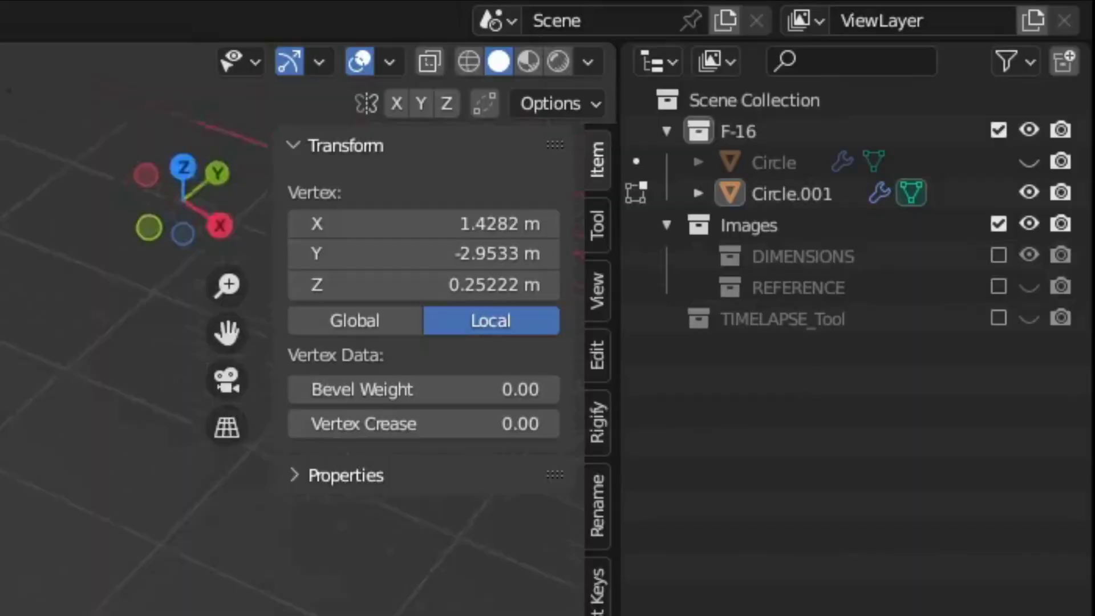
pyautogui.press('KP_Decimal')
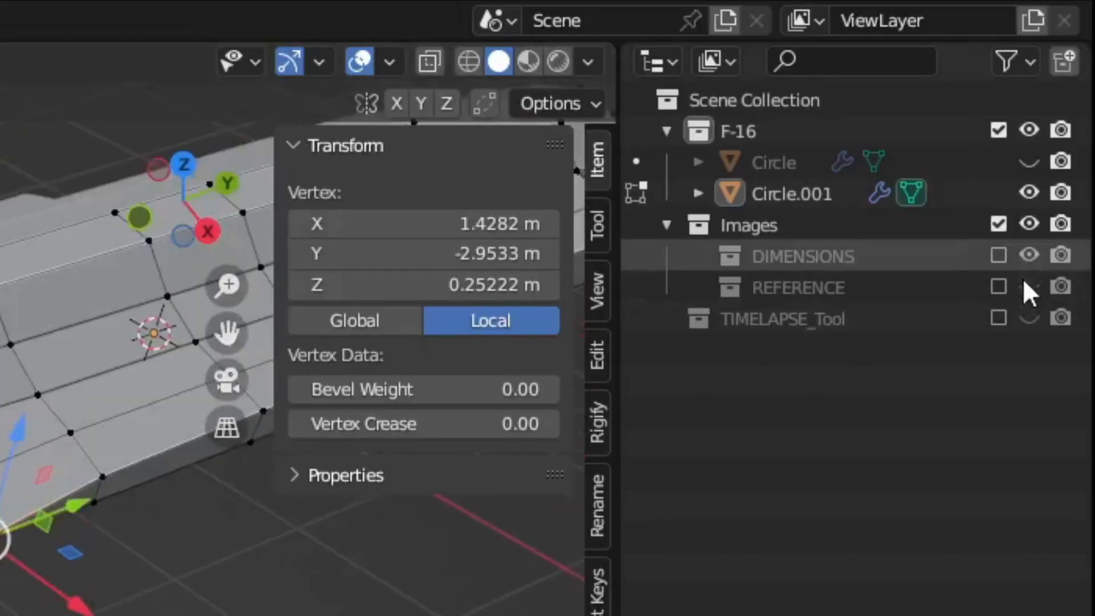
pyautogui.click(997, 255)
pyautogui.scroll(-1, 174, 229)
pyautogui.moveTo(174, 285); pyautogui.dragTo(174, 183, button='middle')
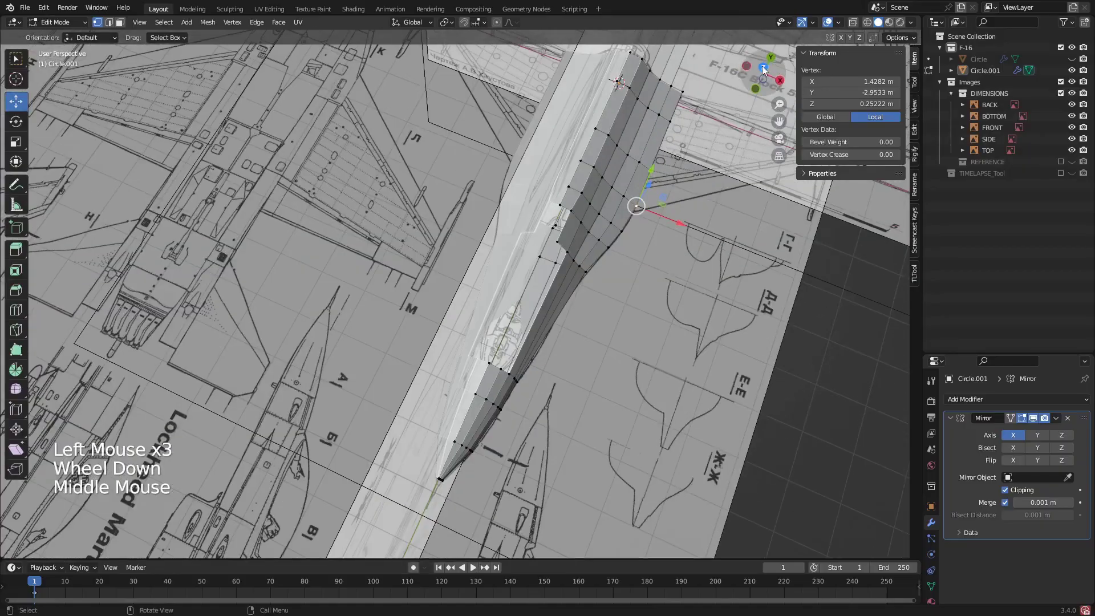
# - In top wireframe view, add a loop cut across the cockpit section and slide it to the seat's headrest, at about Y -5.5 m
pyautogui.click(763, 67)
pyautogui.keyDown('shift'); pyautogui.moveTo(658, 312); pyautogui.dragTo(571, 233, button='middle'); pyautogui.keyUp('shift')
pyautogui.scroll(2, 571, 233)
pyautogui.press('z')
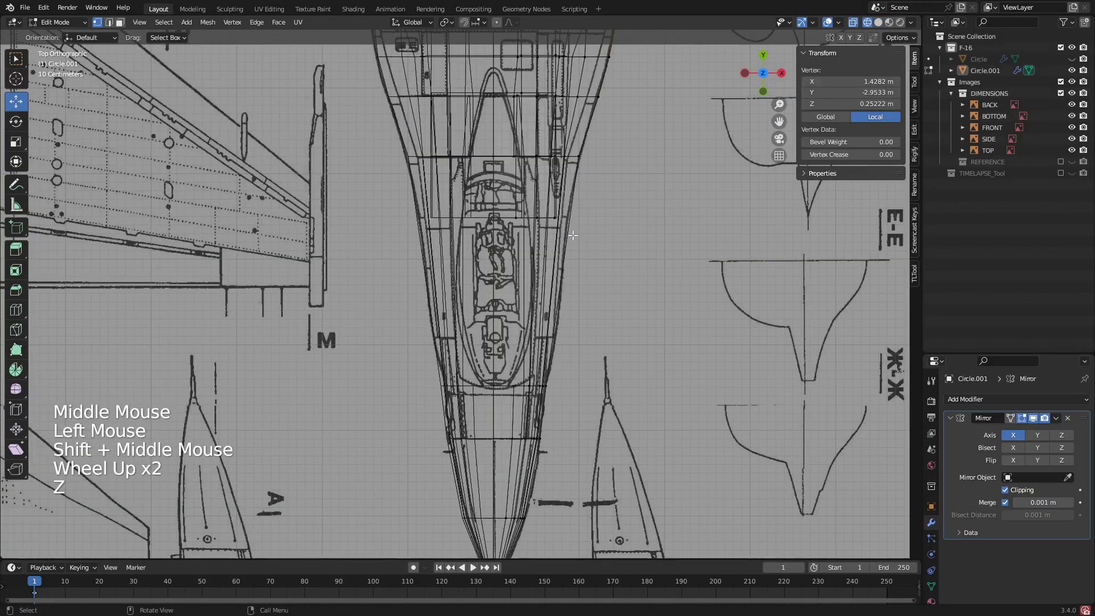
pyautogui.click(16, 309)
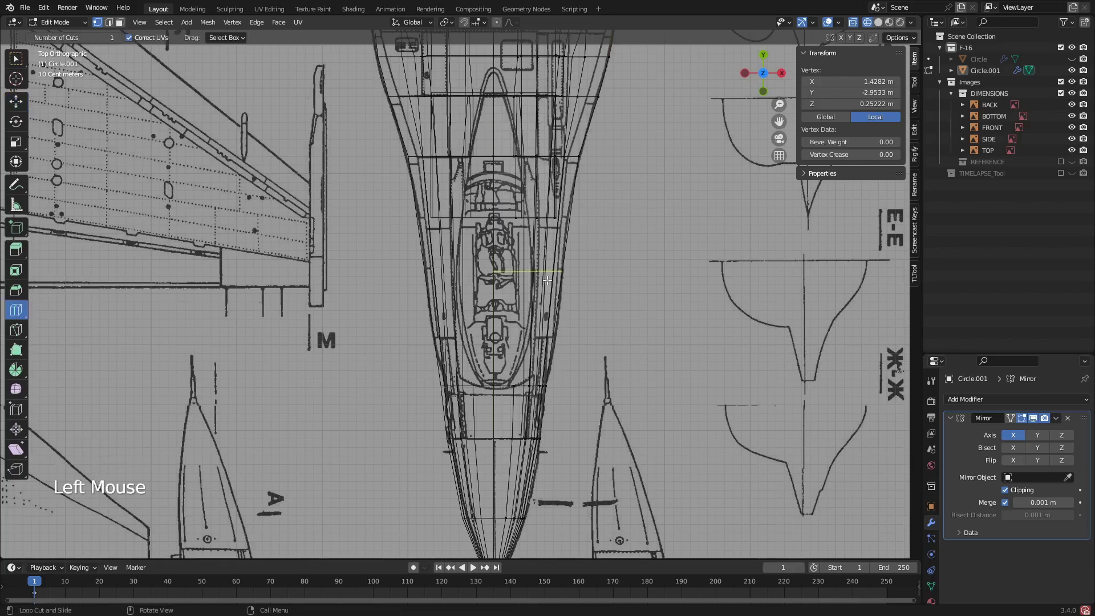
pyautogui.moveTo(546, 280); pyautogui.dragTo(542, 224)
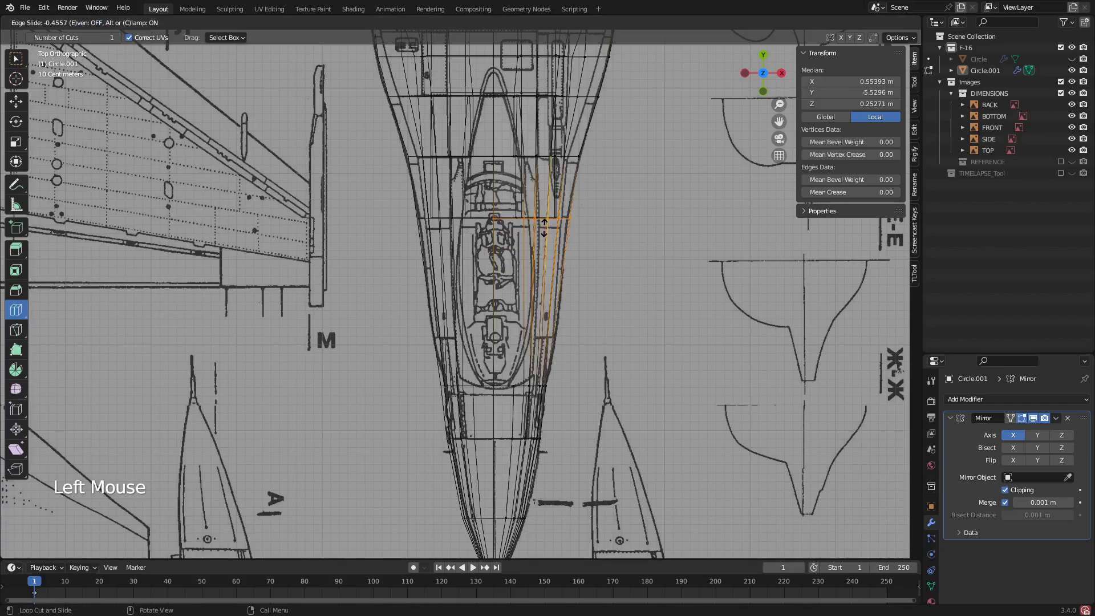
pyautogui.press('shift')
pyautogui.moveTo(544, 222); pyautogui.dragTo(545, 217)
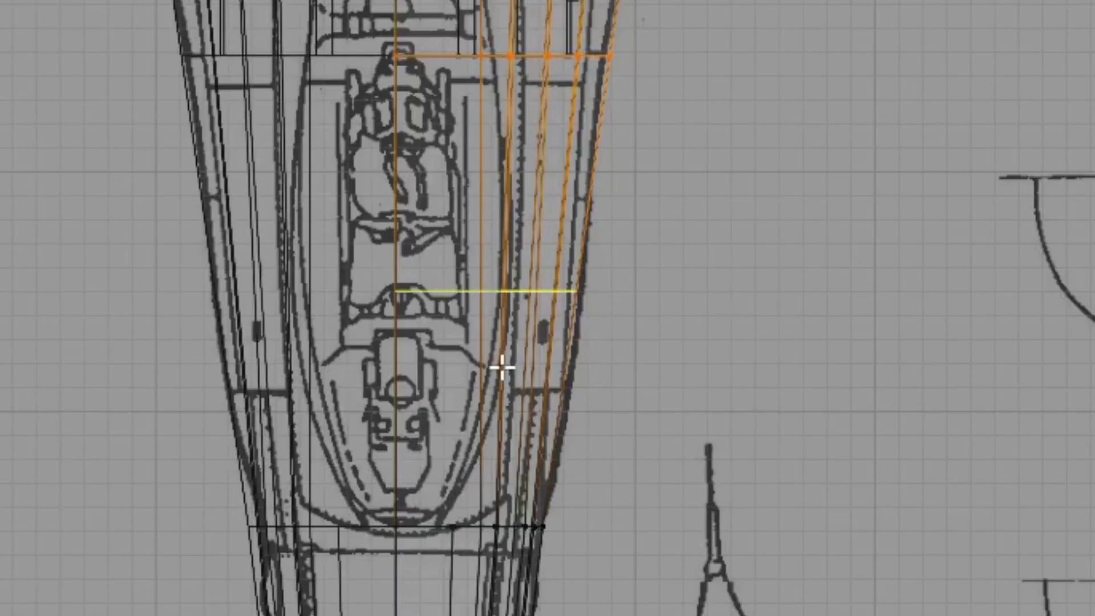
# - Add a second loop cut across the cockpit section near the instrument panel, at about Y -6.66 m
pyautogui.moveTo(507, 301); pyautogui.dragTo(522, 329)
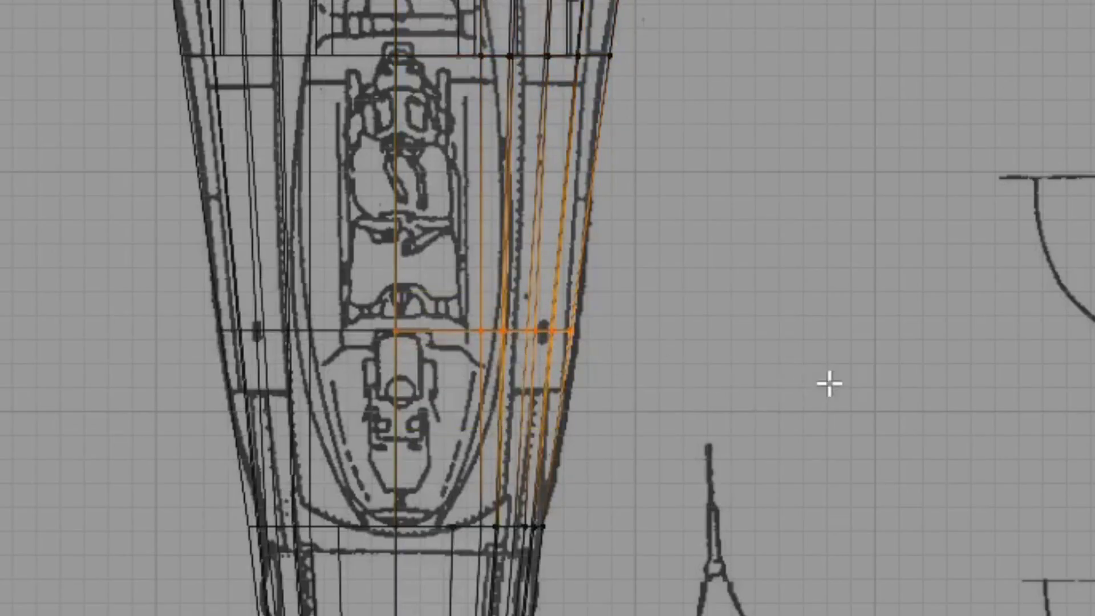
pyautogui.press('z')
pyautogui.moveTo(663, 334); pyautogui.dragTo(626, 308, button='middle')
pyautogui.scroll(2, 599, 245)
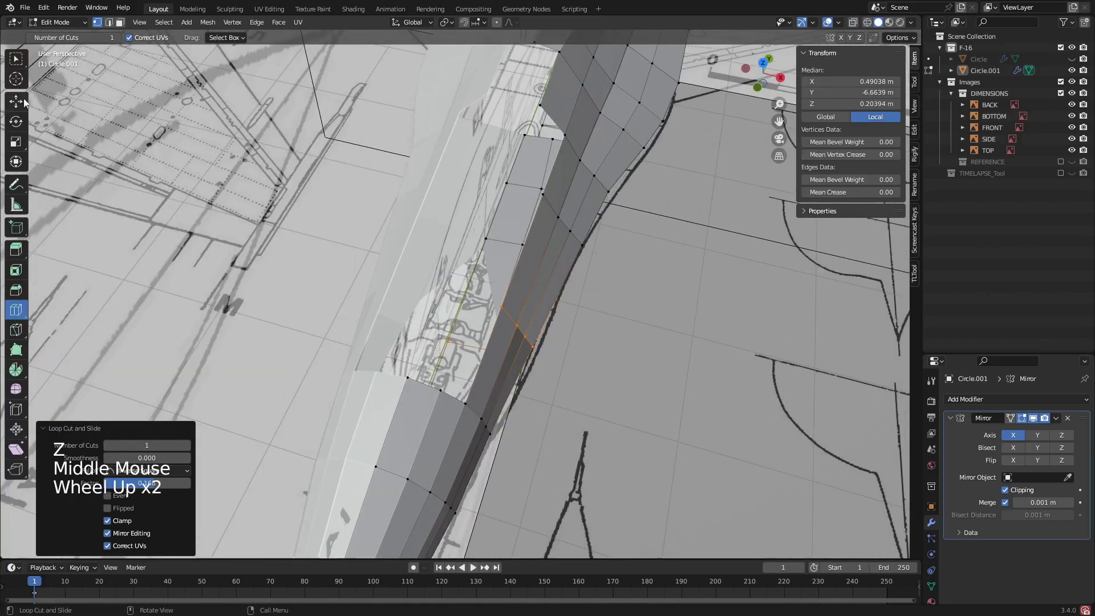
# - Move the outer vertices of the rear cockpit loop about -0.022 m along X to match the top blueprint's outline
pyautogui.click(16, 102)
pyautogui.click(579, 242)
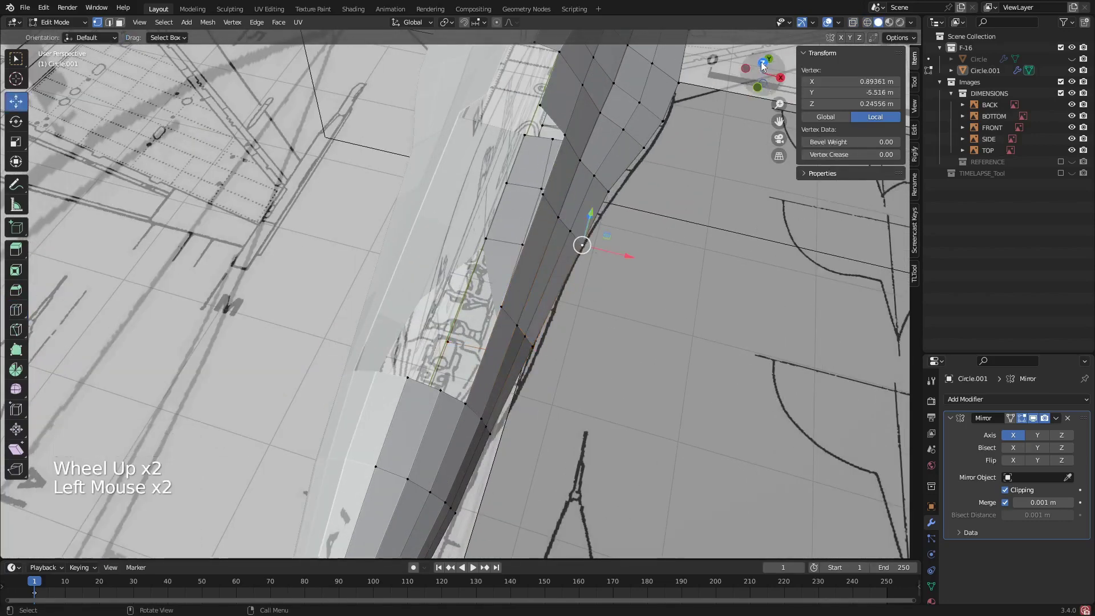
pyautogui.click(582, 242)
pyautogui.press('KP_7')
pyautogui.press('z')
pyautogui.scroll(2, 604, 239)
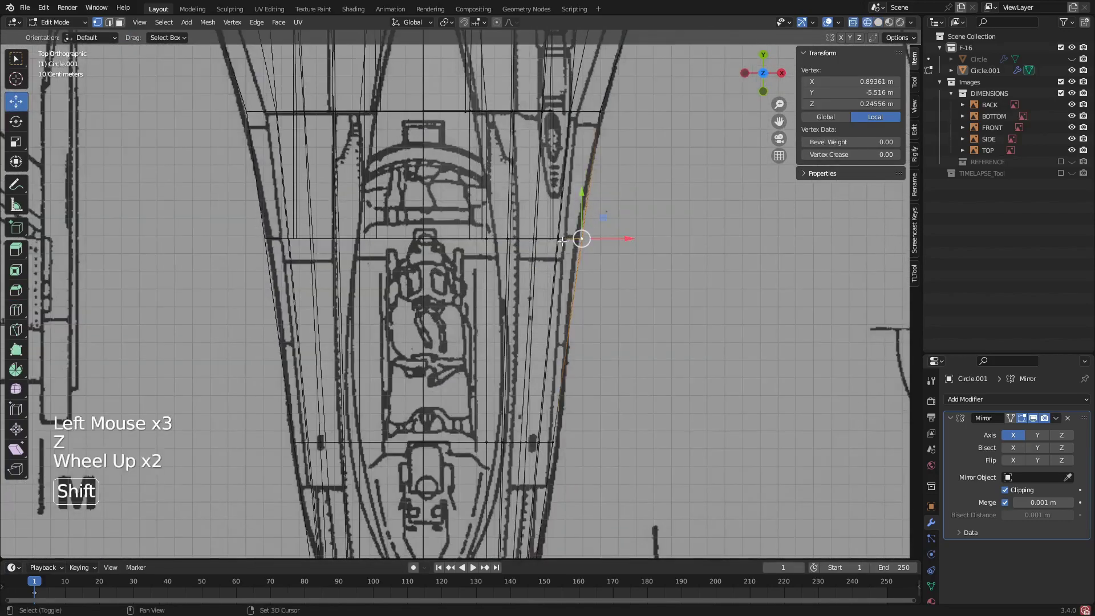
pyautogui.keyDown('shift'); pyautogui.click(617, 244); pyautogui.keyUp('shift')
pyautogui.click(562, 239)
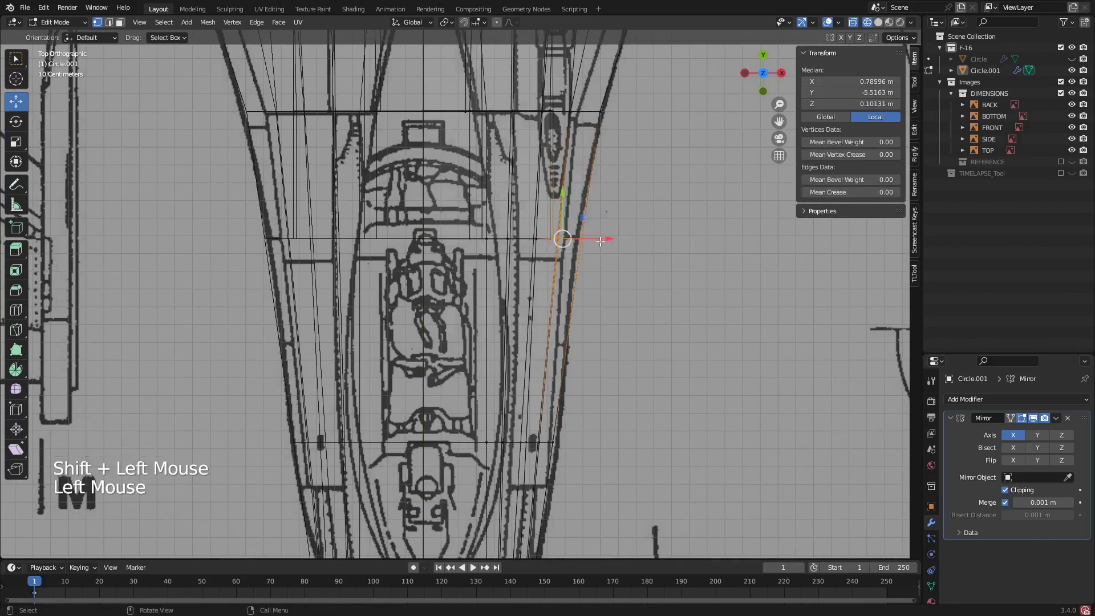
pyautogui.click(560, 244)
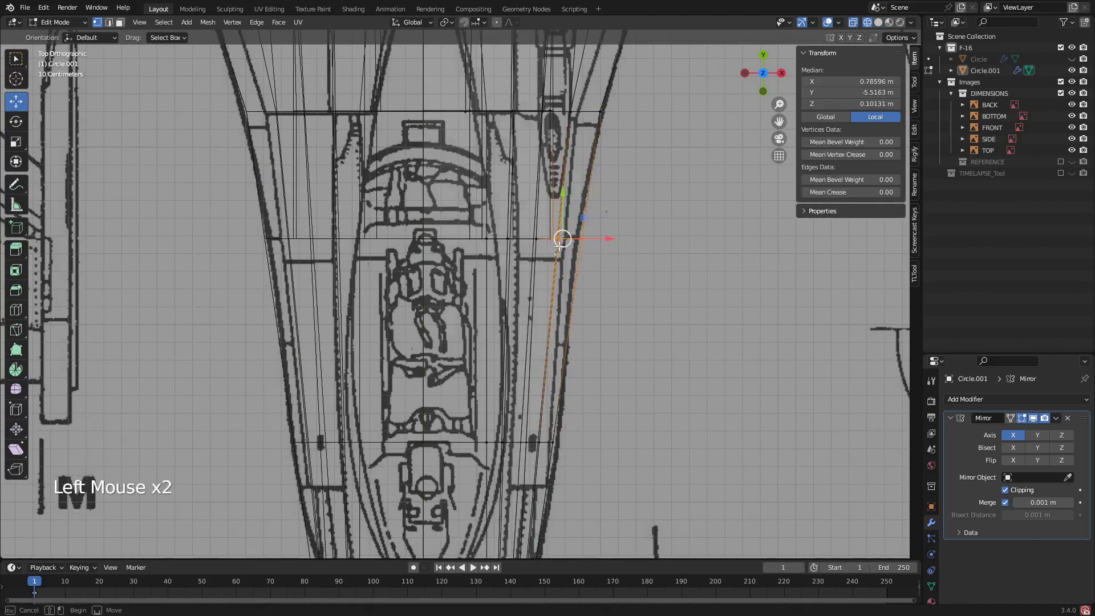
pyautogui.moveTo(602, 223); pyautogui.dragTo(606, 242)
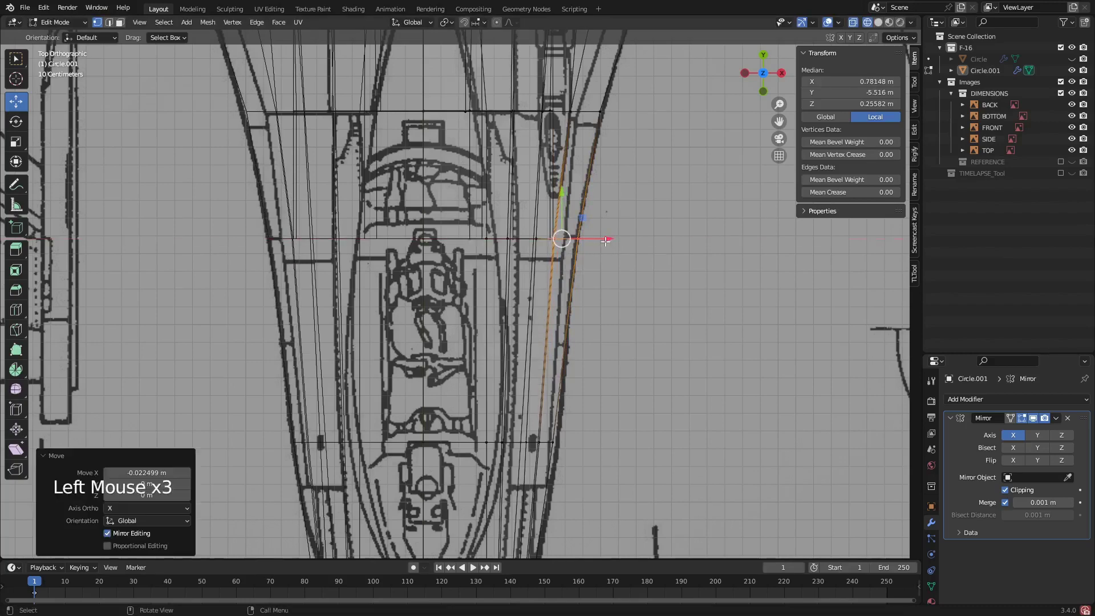
# - Move the outer vertices of the front cockpit loop about 0.029 m along X to match the top blueprint's outline
pyautogui.moveTo(537, 436); pyautogui.dragTo(567, 447)
pyautogui.moveTo(575, 442); pyautogui.dragTo(580, 439)
pyautogui.scroll(-1, 580, 439)
pyautogui.press('z')
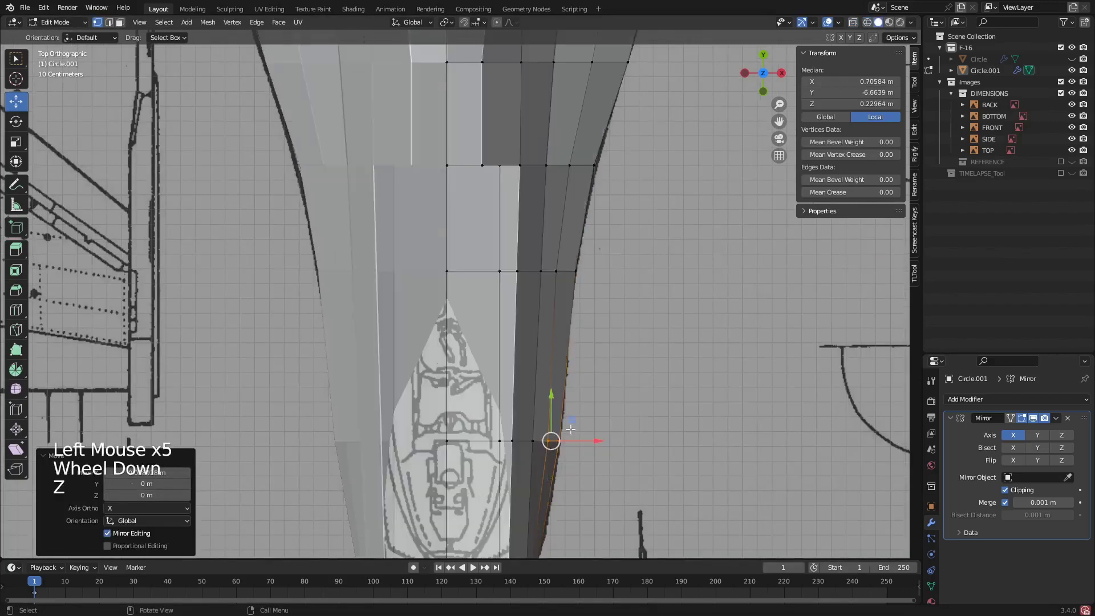
pyautogui.moveTo(580, 439)
pyautogui.keyDown('shift'); pyautogui.mouseDown(button='middle')
pyautogui.moveTo(576, 353)
pyautogui.moveTo(542, 220)
pyautogui.moveTo(639, 137)
pyautogui.moveTo(741, 85)
pyautogui.mouseUp(button='middle'); pyautogui.keyUp('shift')
pyautogui.scroll(1, 576, 354)
pyautogui.scroll(-2, 576, 354)
pyautogui.click(763, 74)
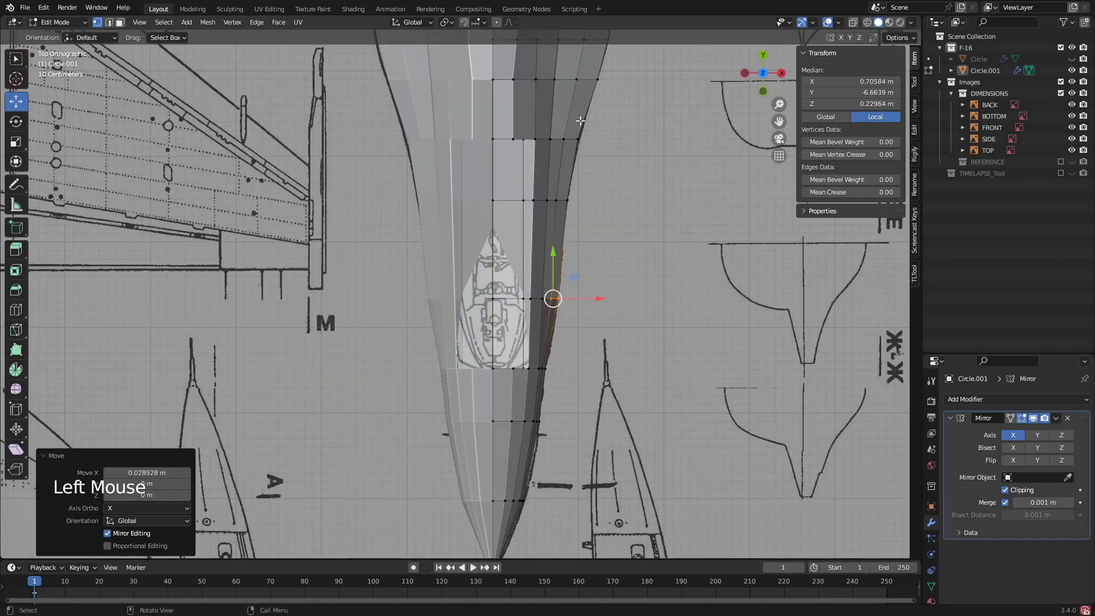
# - Examine how the fuselage sides and wing roots line up with the top blueprint
pyautogui.scroll(-2, 571, 279)
pyautogui.moveTo(571, 278); pyautogui.dragTo(399, 370, button='middle')
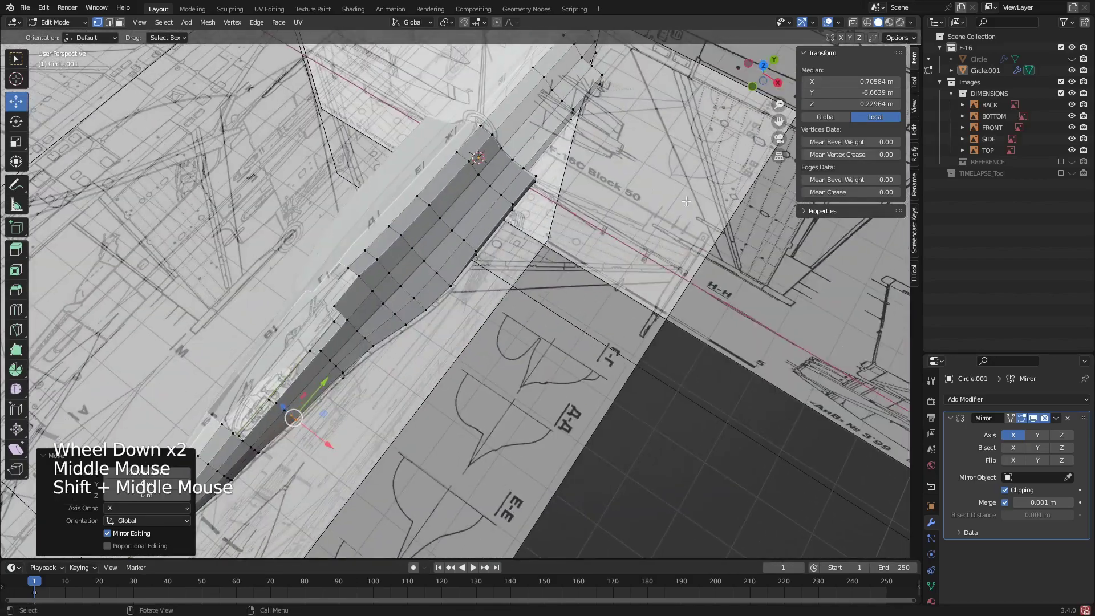
pyautogui.scroll(-1, 576, 433)
pyautogui.moveTo(576, 434); pyautogui.dragTo(771, 48, button='middle')
pyautogui.scroll(3, 579, 443)
pyautogui.scroll(-2, 597, 474)
pyautogui.keyDown('shift'); pyautogui.scroll(1, 591, 227); pyautogui.keyUp('shift')
pyautogui.scroll(-2, 592, 226)
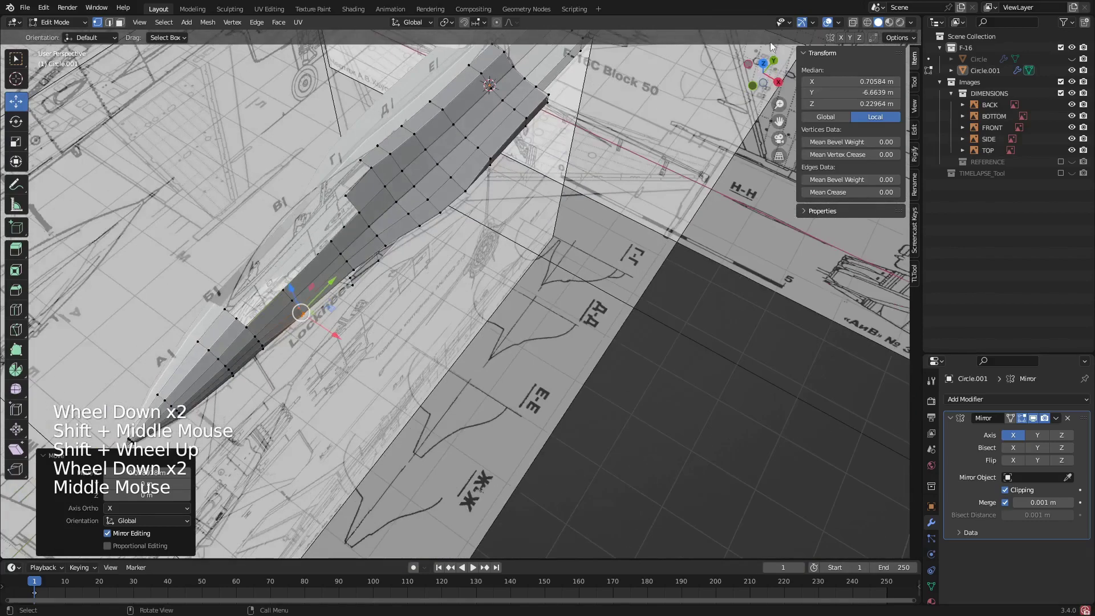
pyautogui.click(759, 65)
pyautogui.keyDown('shift'); pyautogui.scroll(-1, 378, 49); pyautogui.keyUp('shift')
pyautogui.keyDown('shift'); pyautogui.moveTo(378, 49); pyautogui.dragTo(473, 272, button='middle'); pyautogui.keyUp('shift')
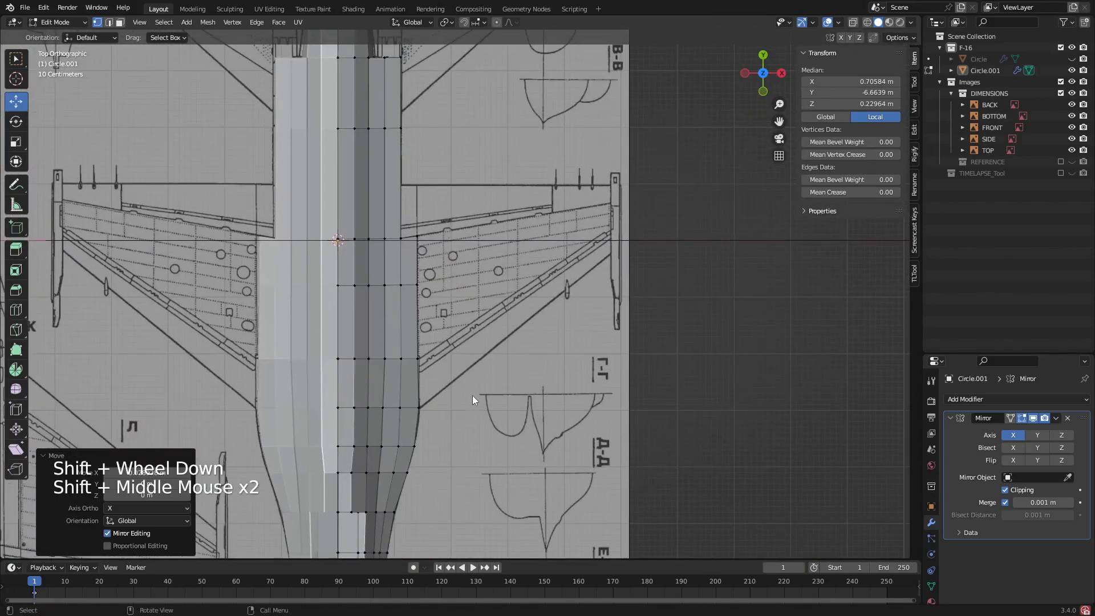
pyautogui.moveTo(472, 395); pyautogui.dragTo(586, 418, button='middle')
pyautogui.click(762, 71)
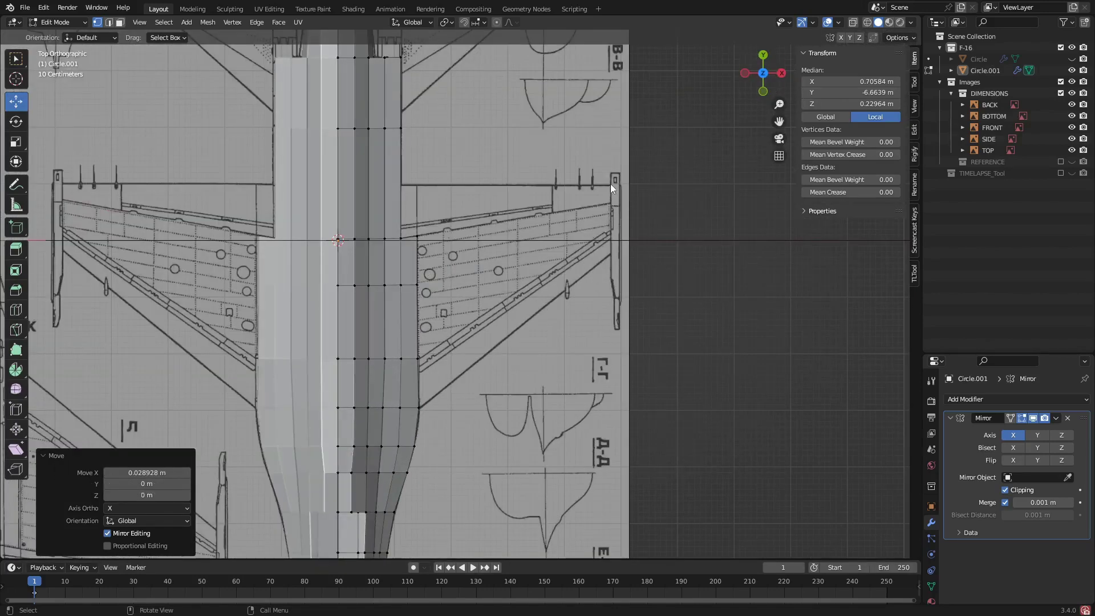
# - Select the three fuselage side faces along the wing root and extrude them about 3.42 m outward to the blueprint's wingtip
pyautogui.scroll(-1, 609, 281)
pyautogui.moveTo(609, 281); pyautogui.dragTo(553, 439, button='middle')
pyautogui.scroll(3, 460, 299)
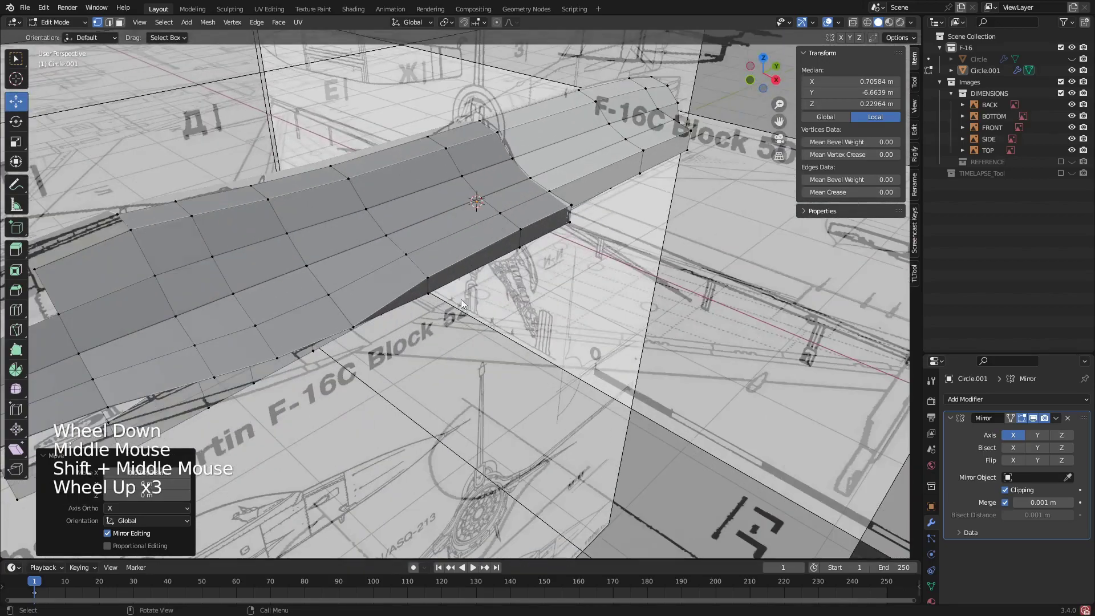
pyautogui.click(415, 294)
pyautogui.press('3')
pyautogui.click(544, 233)
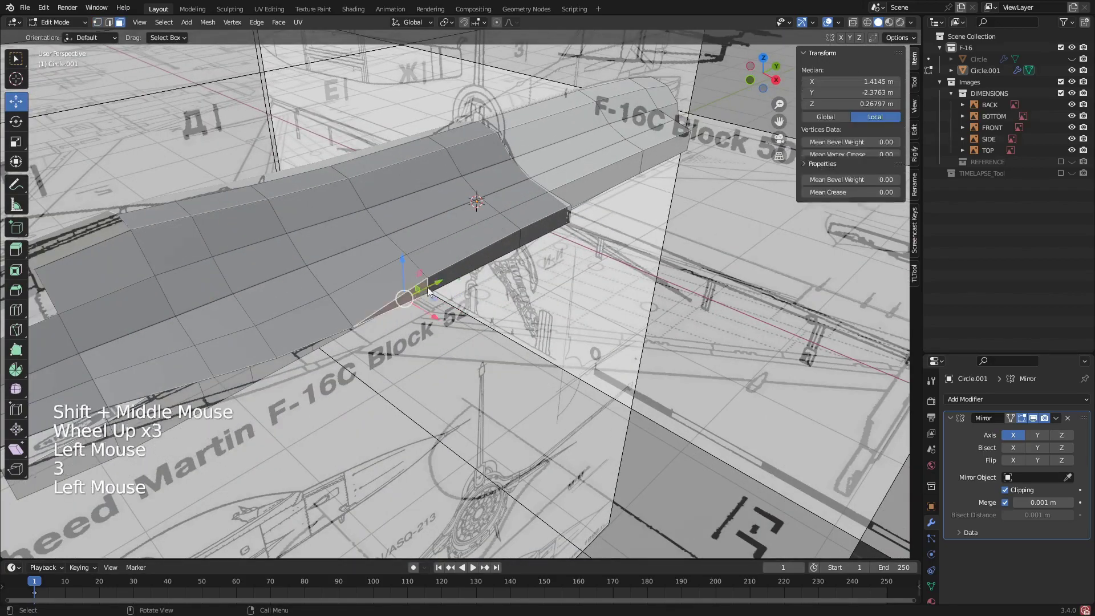
pyautogui.keyDown('shift'); pyautogui.click(545, 238); pyautogui.keyUp('shift')
pyautogui.keyDown('shift'); pyautogui.click(535, 228); pyautogui.keyUp('shift')
pyautogui.moveTo(534, 228); pyautogui.dragTo(493, 282, button='middle')
pyautogui.click(764, 59)
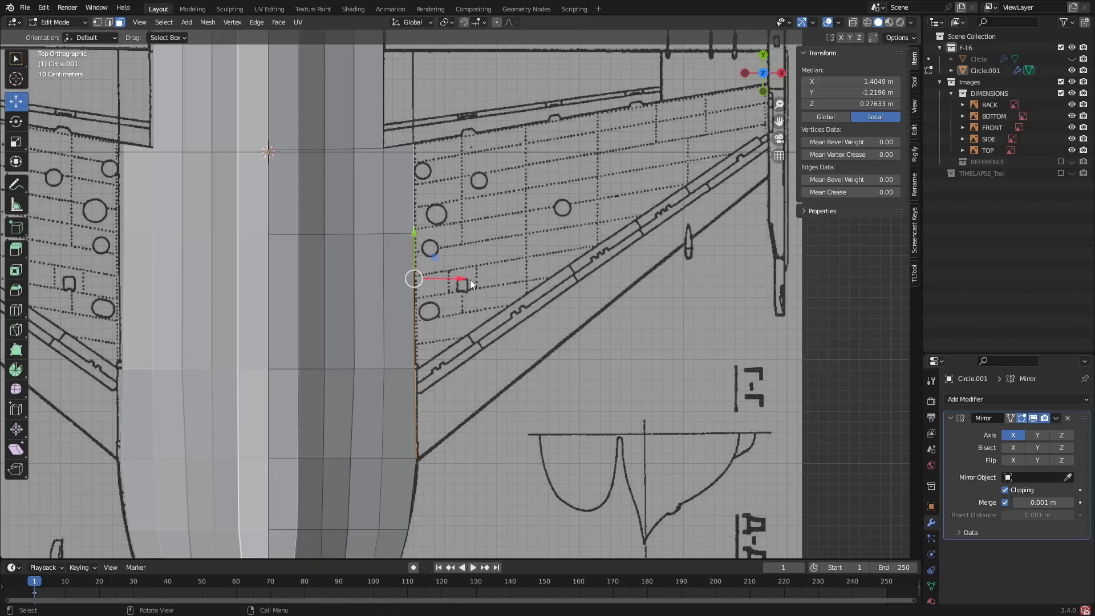
pyautogui.press('e')
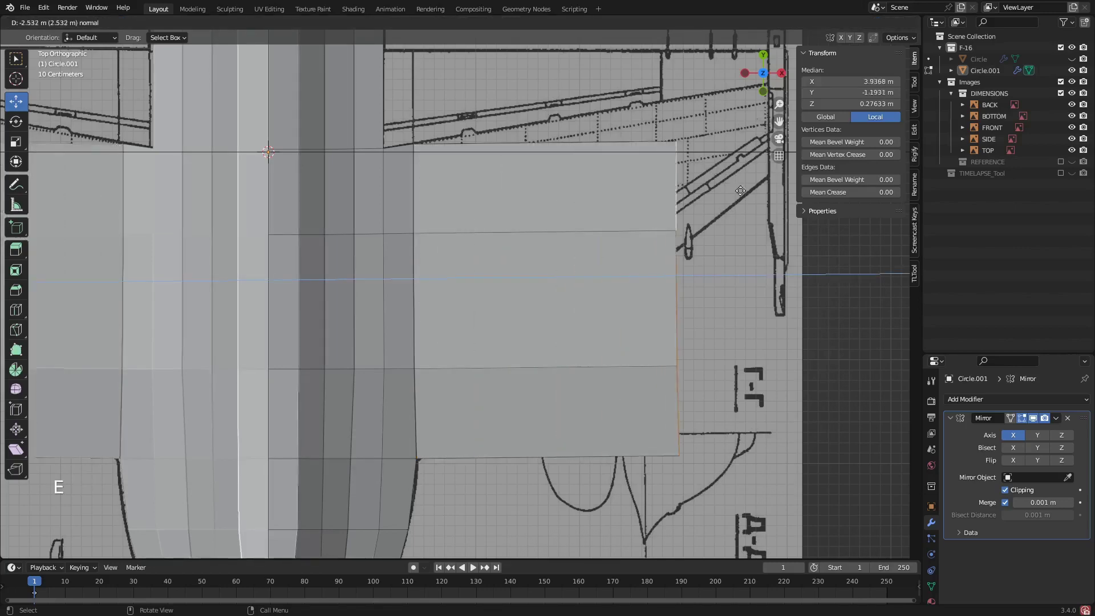
pyautogui.click(826, 293)
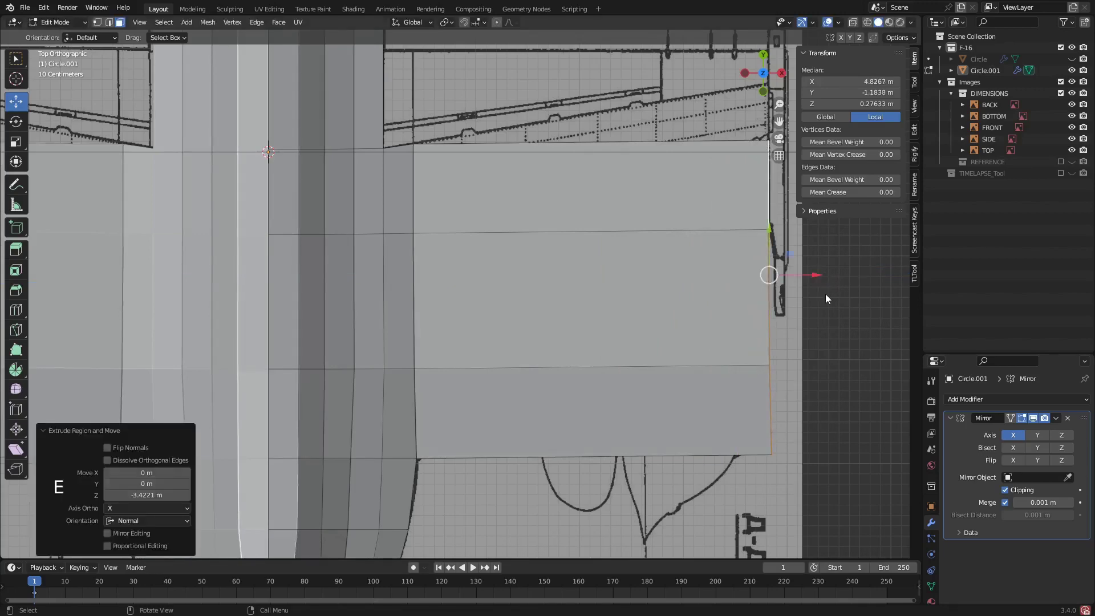
# - Move the wingtip faces about 1.46 m toward the tail and scale them to 0.306 to match the blueprint's tapered wing
pyautogui.keyDown('shift'); pyautogui.moveTo(825, 293); pyautogui.dragTo(637, 292, button='middle'); pyautogui.keyUp('shift')
pyautogui.moveTo(637, 292); pyautogui.dragTo(641, 132)
pyautogui.press('s')
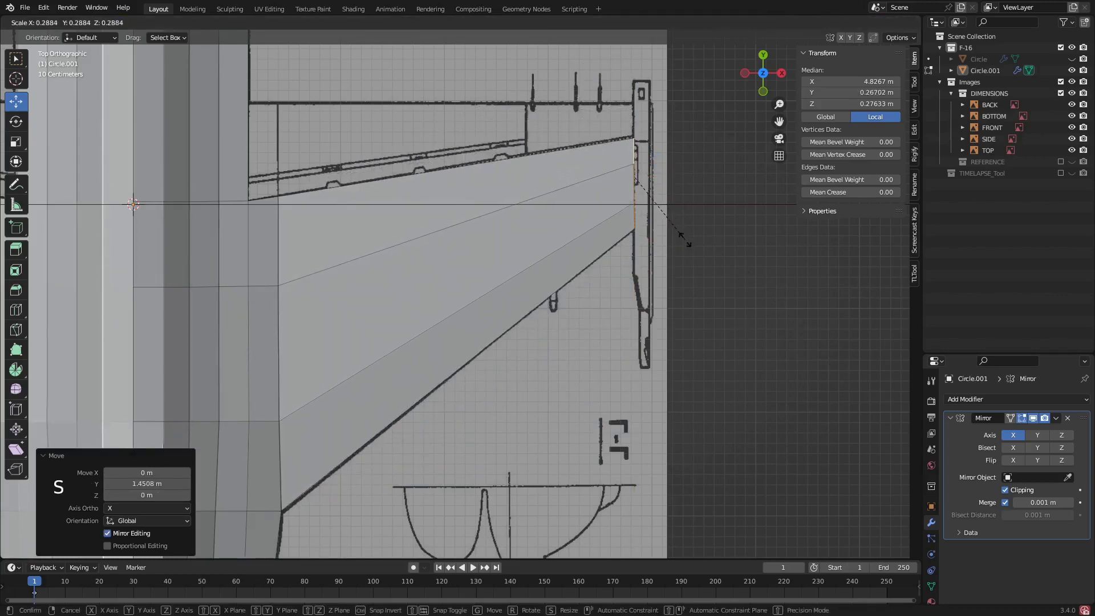
pyautogui.click(689, 245)
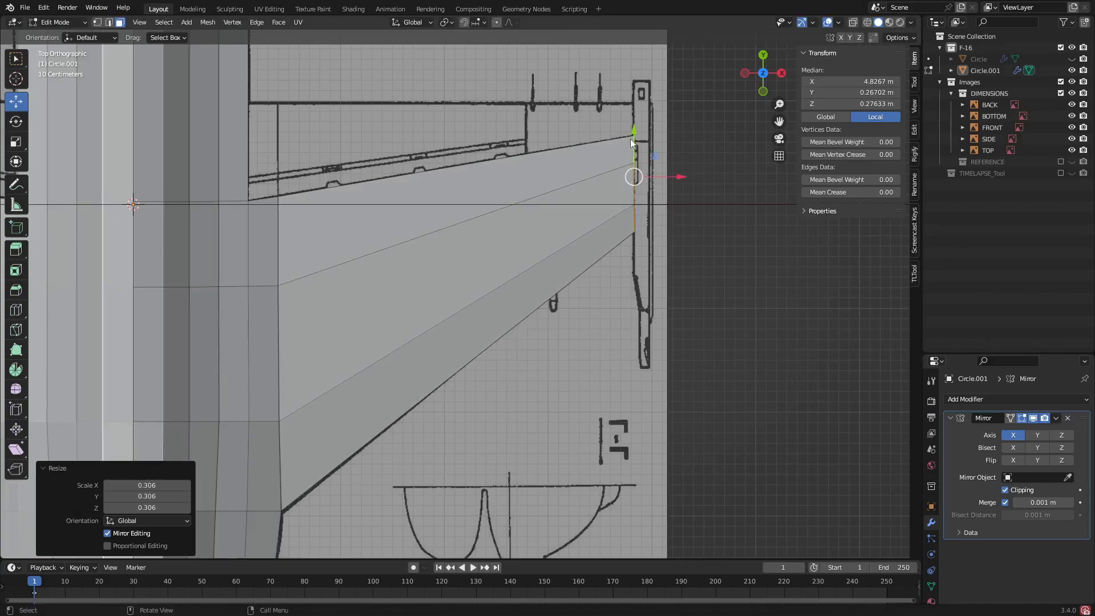
pyautogui.moveTo(632, 143); pyautogui.dragTo(632, 132)
# - Examine the extruded wing's shape and tip thickness from several angles
pyautogui.scroll(-1, 632, 132)
pyautogui.moveTo(632, 131); pyautogui.dragTo(512, 139, button='middle')
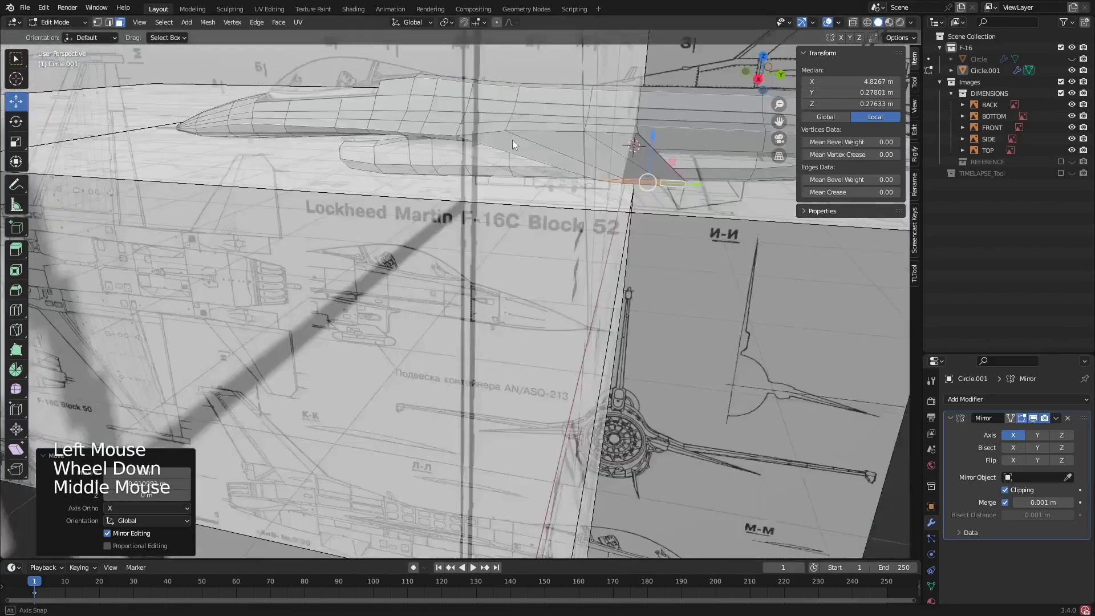
pyautogui.scroll(2, 546, 142)
pyautogui.scroll(-2, 598, 195)
pyautogui.moveTo(598, 195); pyautogui.dragTo(365, 245, button='middle')
pyautogui.scroll(-2, 392, 217)
pyautogui.moveTo(365, 245); pyautogui.dragTo(469, 238, button='middle')
pyautogui.scroll(3, 466, 296)
pyautogui.scroll(-1, 456, 274)
pyautogui.scroll(-3, 440, 235)
pyautogui.scroll(3, 456, 294)
pyautogui.scroll(2, 399, 159)
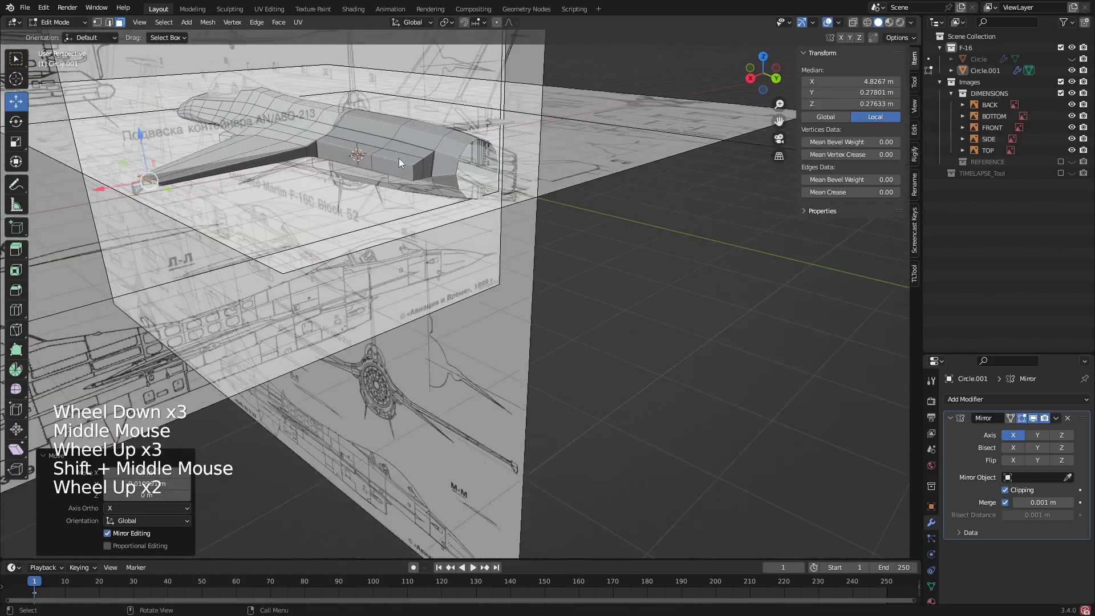
# - Examine the rear fuselage against the tailplane outline on the top blueprint, from above and at an angle
pyautogui.click(764, 57)
pyautogui.scroll(-2, 377, 142)
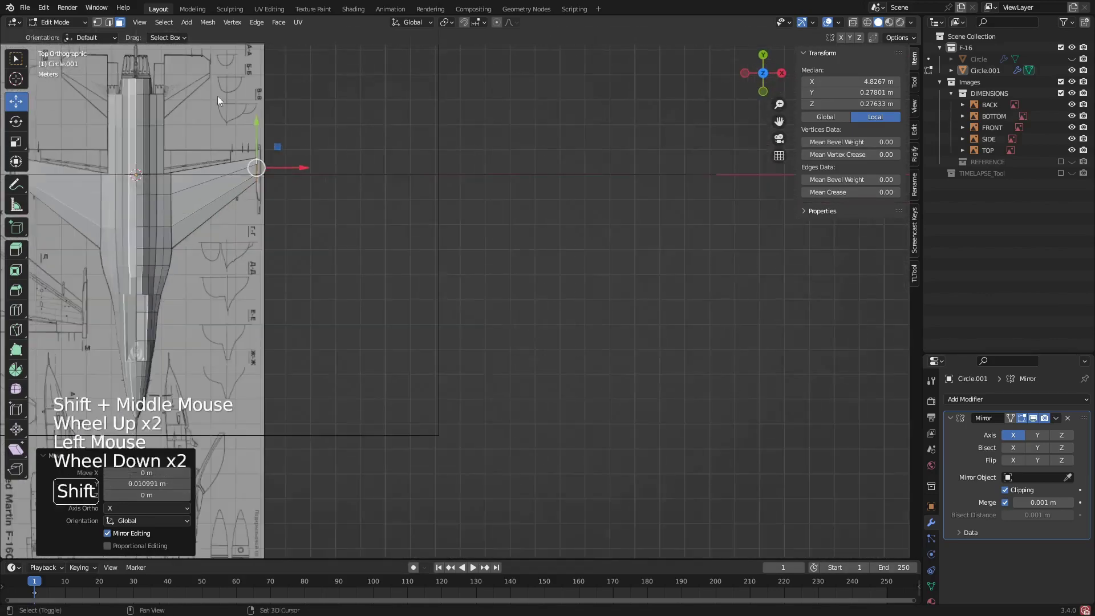
pyautogui.keyDown('shift'); pyautogui.moveTo(217, 96); pyautogui.dragTo(381, 276, button='middle'); pyautogui.keyUp('shift')
pyautogui.scroll(4, 380, 276)
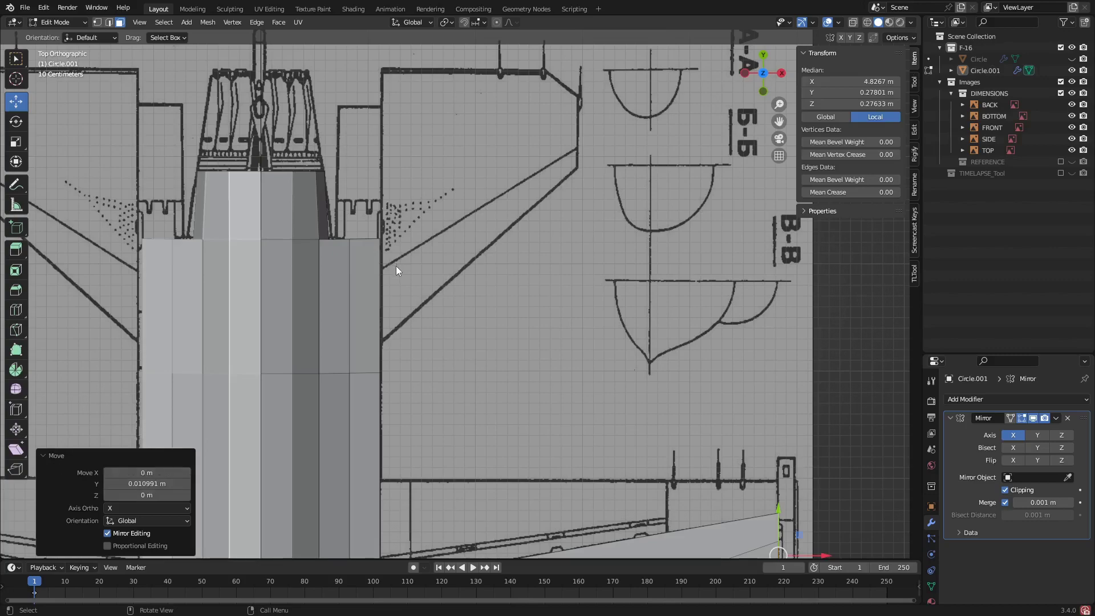
pyautogui.moveTo(404, 272); pyautogui.dragTo(579, 213, button='middle')
pyautogui.scroll(2, 509, 230)
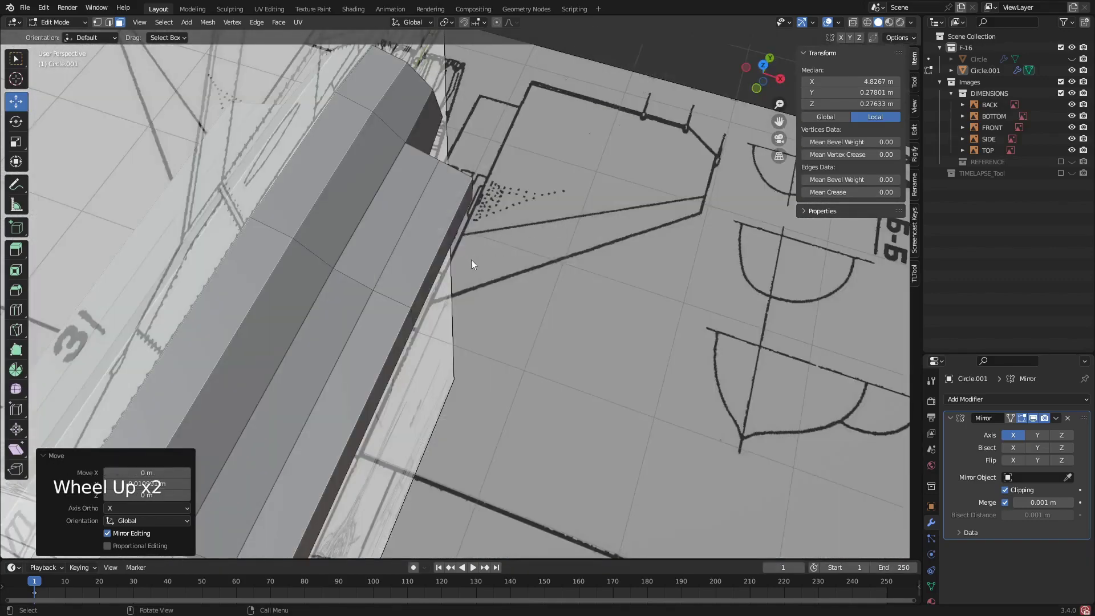
pyautogui.scroll(3, 470, 175)
pyautogui.scroll(-1, 470, 173)
pyautogui.moveTo(473, 175); pyautogui.dragTo(507, 334, button='middle')
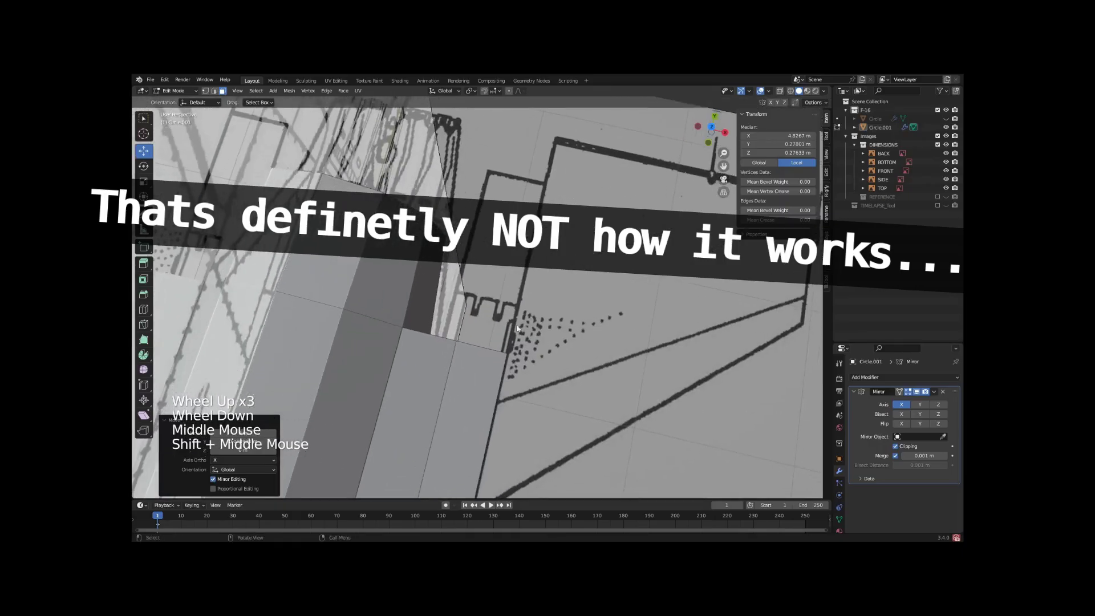
pyautogui.scroll(-2, 546, 293)
pyautogui.click(710, 126)
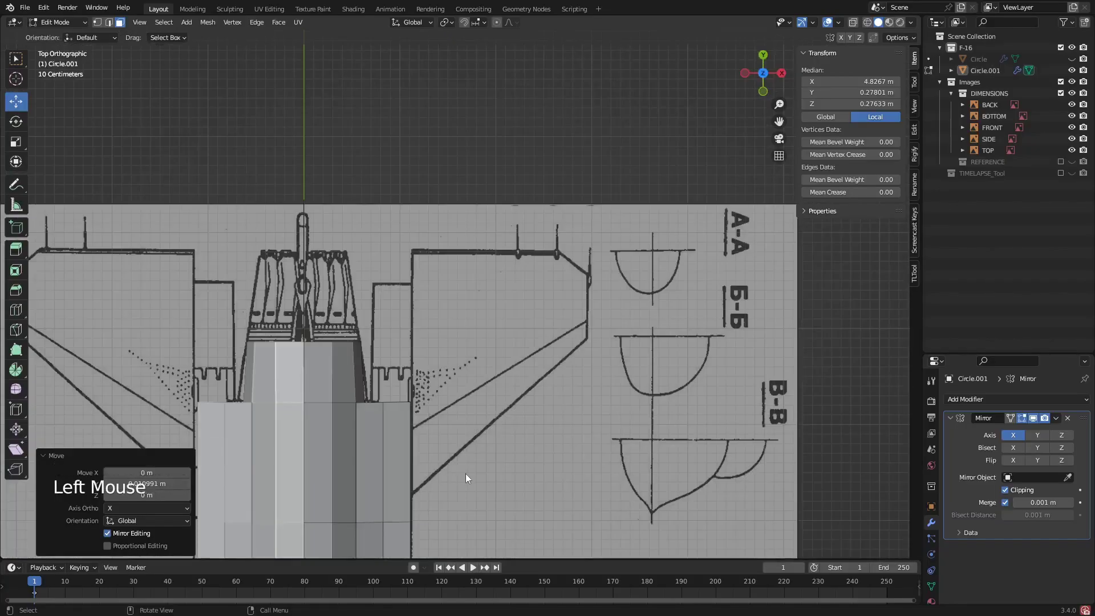
# - Leave Edit Mode and add a plane mesh to the F-16 collection
pyautogui.click(983, 50)
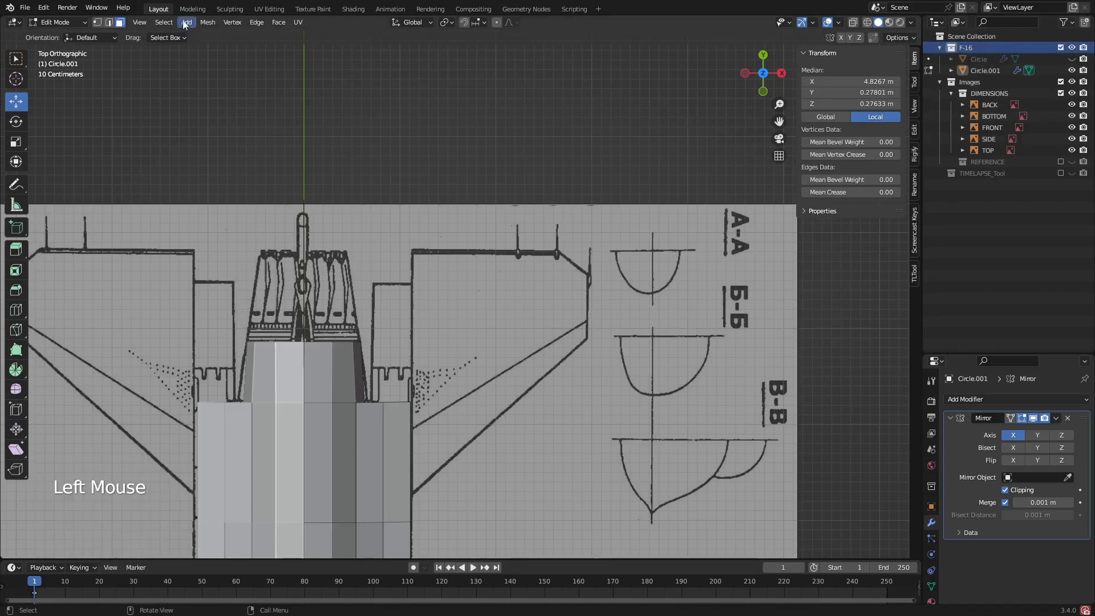
pyautogui.click(57, 22)
pyautogui.click(48, 30)
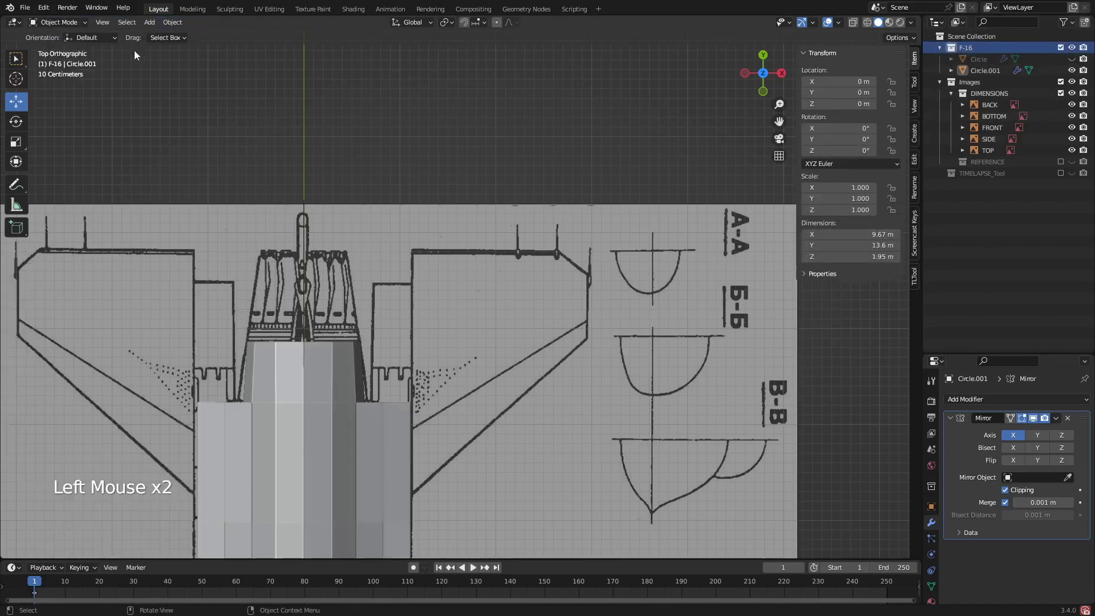
pyautogui.click(146, 23)
pyautogui.scroll(-1, 150, 34)
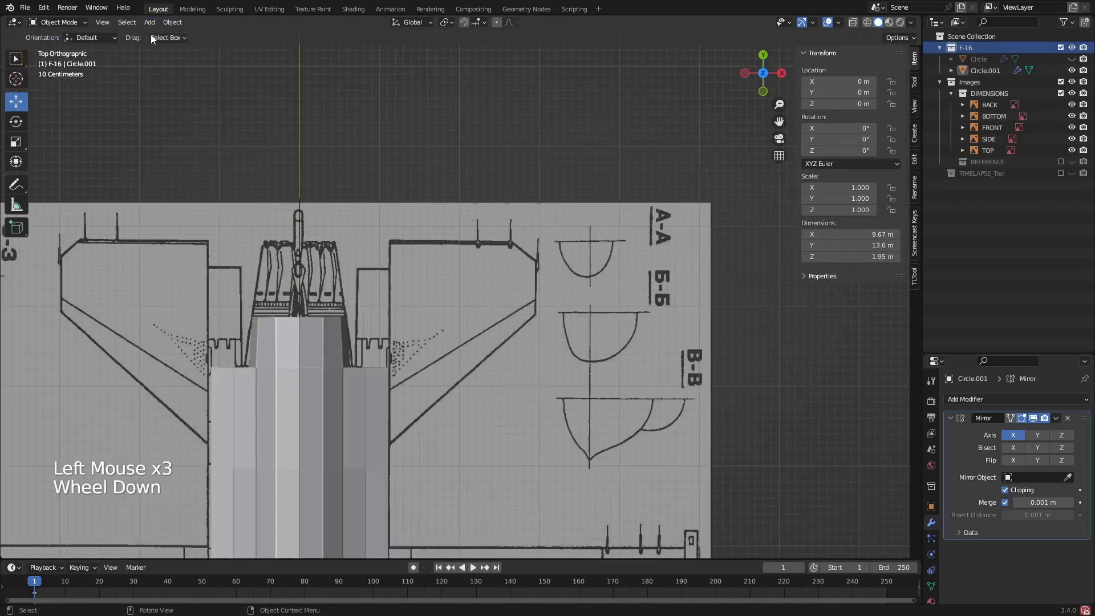
pyautogui.click(149, 23)
pyautogui.moveTo(168, 35)
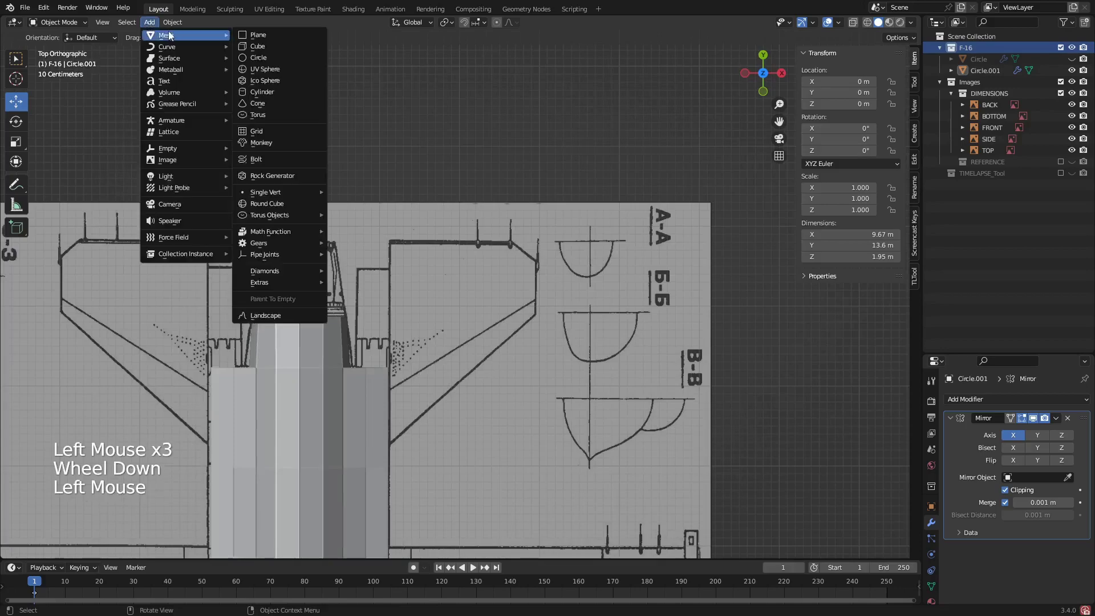
pyautogui.click(258, 34)
# - Move the plane's face in Edit Mode onto the blueprint's tailplane, to about X 2.2 m and Y 3.67 m
pyautogui.scroll(-2, 420, 430)
pyautogui.keyDown('shift'); pyautogui.moveTo(419, 429); pyautogui.dragTo(437, 295, button='middle'); pyautogui.keyUp('shift')
pyautogui.keyDown('shift'); pyautogui.scroll(-1, 436, 295); pyautogui.keyUp('shift')
pyautogui.scroll(3, 437, 295)
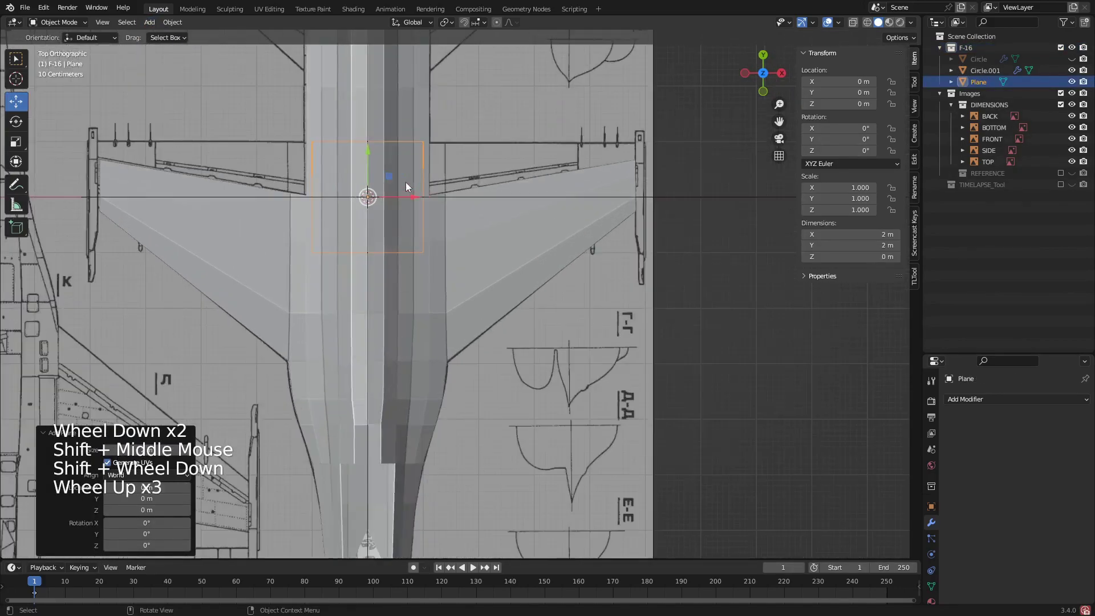
pyautogui.press('Tab')
pyautogui.moveTo(413, 197); pyautogui.dragTo(489, 197)
pyautogui.moveTo(444, 151); pyautogui.dragTo(467, 552)
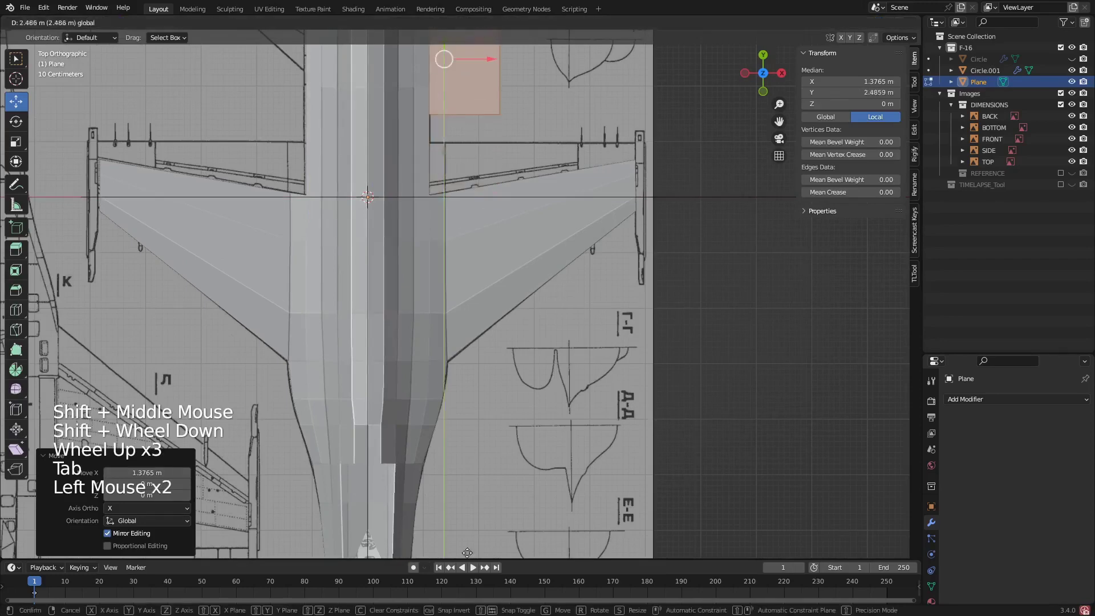
pyautogui.keyDown('shift'); pyautogui.moveTo(445, 51); pyautogui.dragTo(435, 253, button='middle'); pyautogui.keyUp('shift')
pyautogui.moveTo(435, 225); pyautogui.dragTo(435, 160)
pyautogui.moveTo(465, 194); pyautogui.dragTo(511, 194)
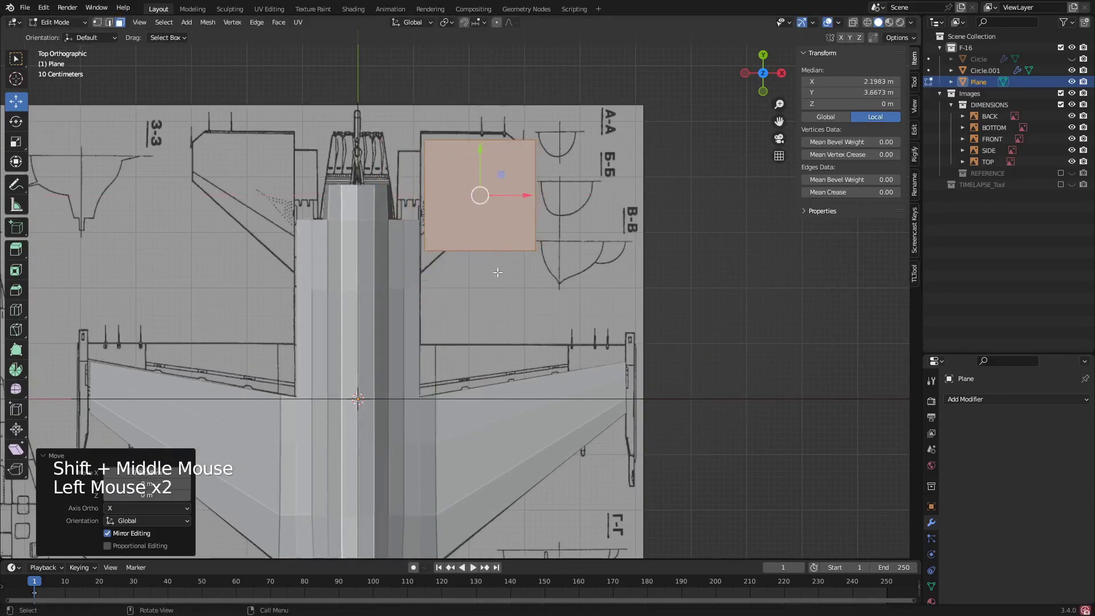
# - Add a Mirror modifier on the X axis to the tailplane plane
pyautogui.click(1008, 400)
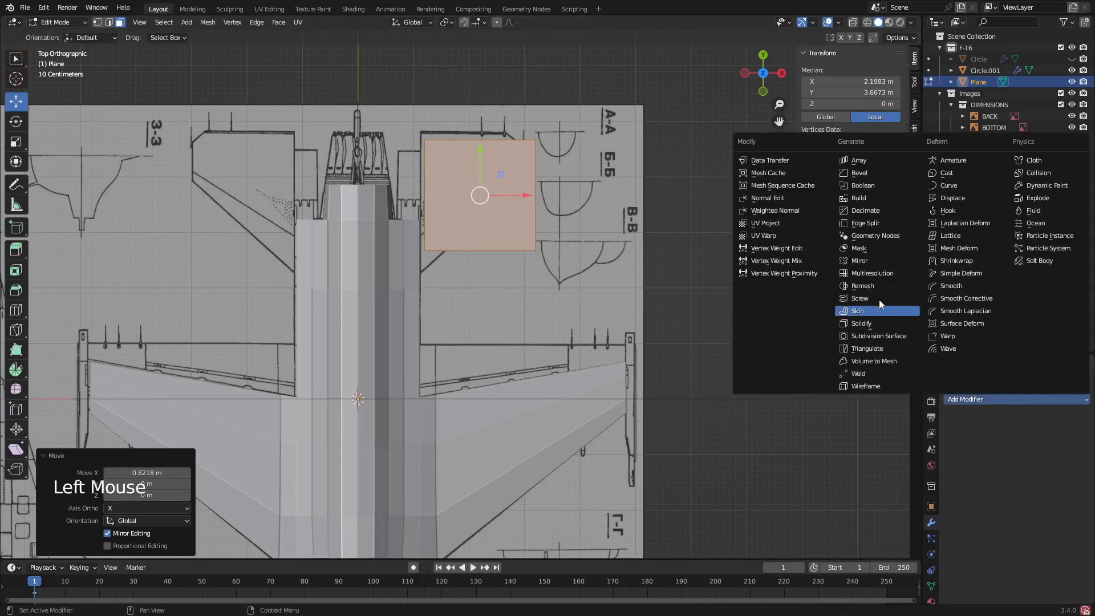
pyautogui.click(864, 261)
pyautogui.scroll(2, 455, 169)
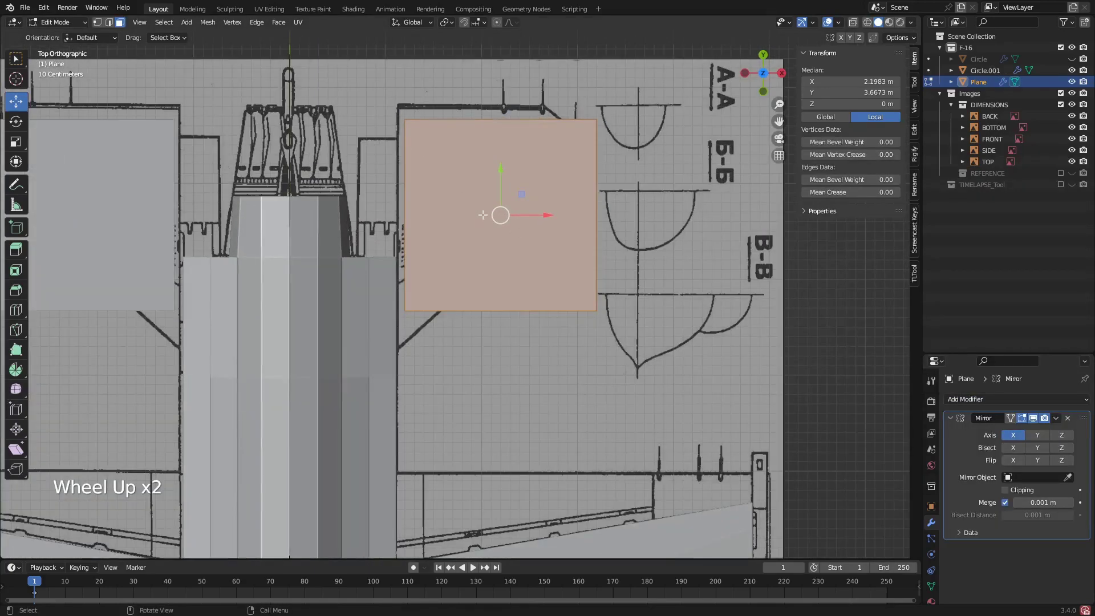
# - Move the plane's inner edge about 0.07 m toward the fuselage to meet the blueprint's tailplane root
pyautogui.press('1')
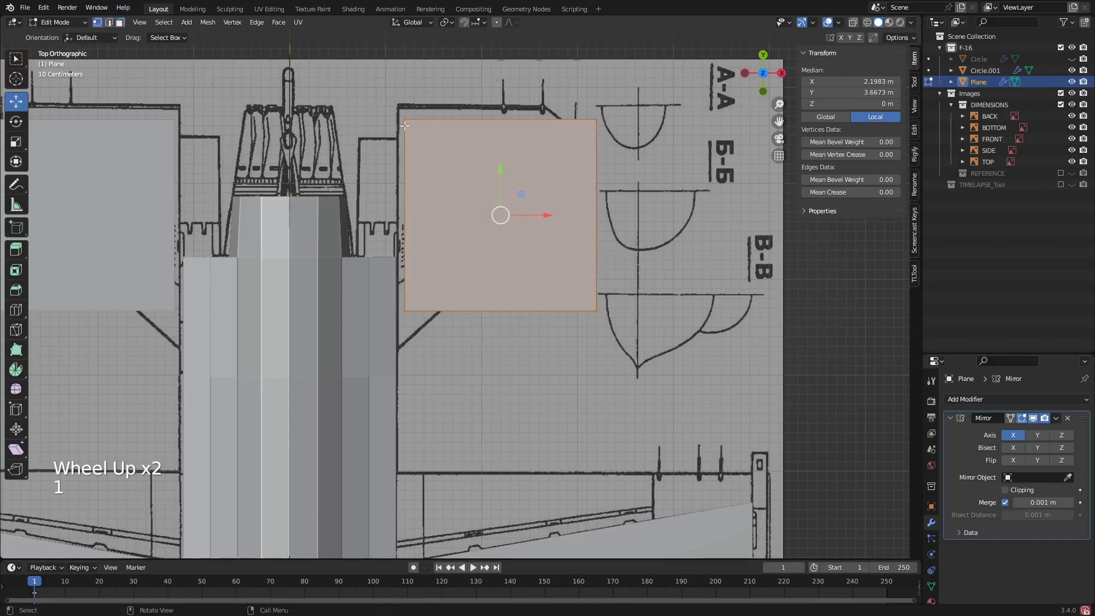
pyautogui.click(405, 121)
pyautogui.moveTo(433, 105); pyautogui.dragTo(394, 322)
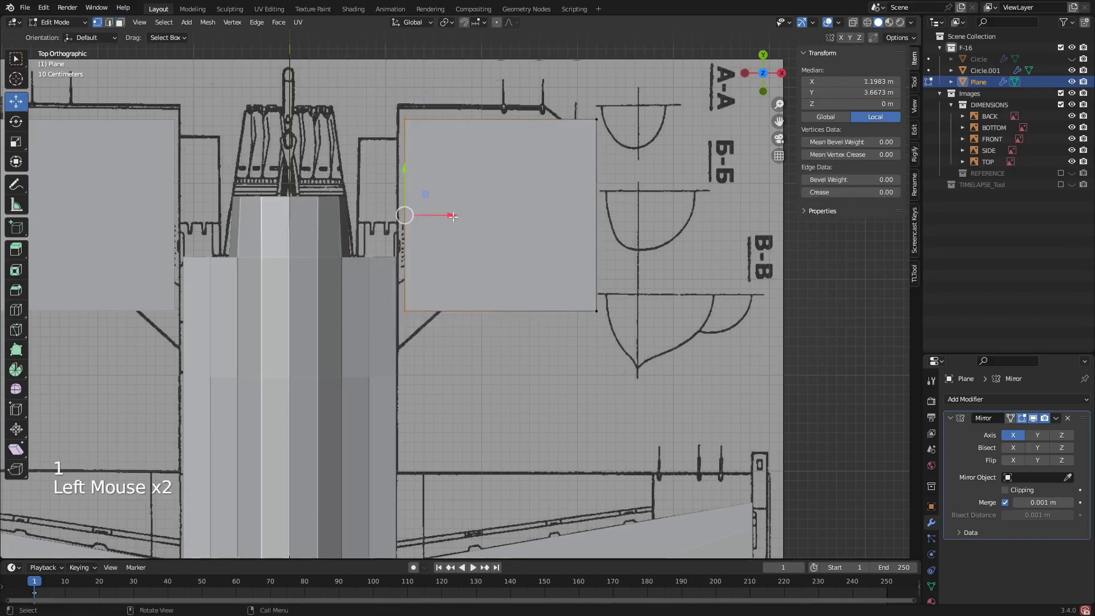
pyautogui.moveTo(451, 216); pyautogui.dragTo(444, 217)
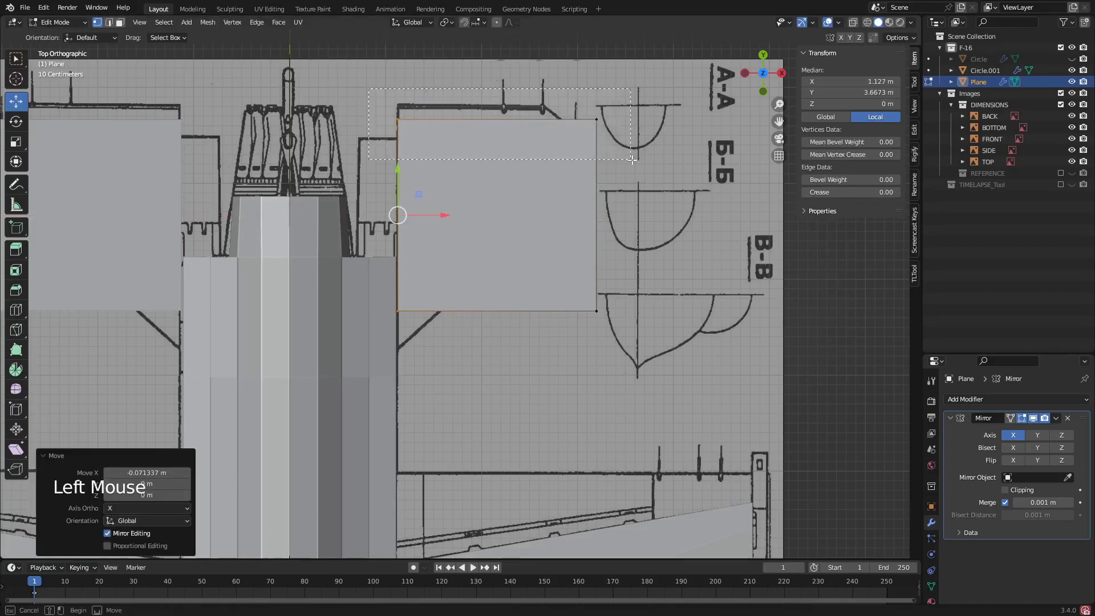
# - Align the plane's rear and front edges with the blueprint tailplane, and move its outer edge about 0.23 m inward using X-ray view
pyautogui.click(496, 119)
pyautogui.moveTo(497, 82); pyautogui.dragTo(499, 68)
pyautogui.moveTo(656, 386); pyautogui.dragTo(655, 386)
pyautogui.moveTo(498, 268); pyautogui.dragTo(505, 305)
pyautogui.press('z')
pyautogui.moveTo(556, 74); pyautogui.dragTo(676, 350)
pyautogui.moveTo(644, 229); pyautogui.dragTo(617, 218)
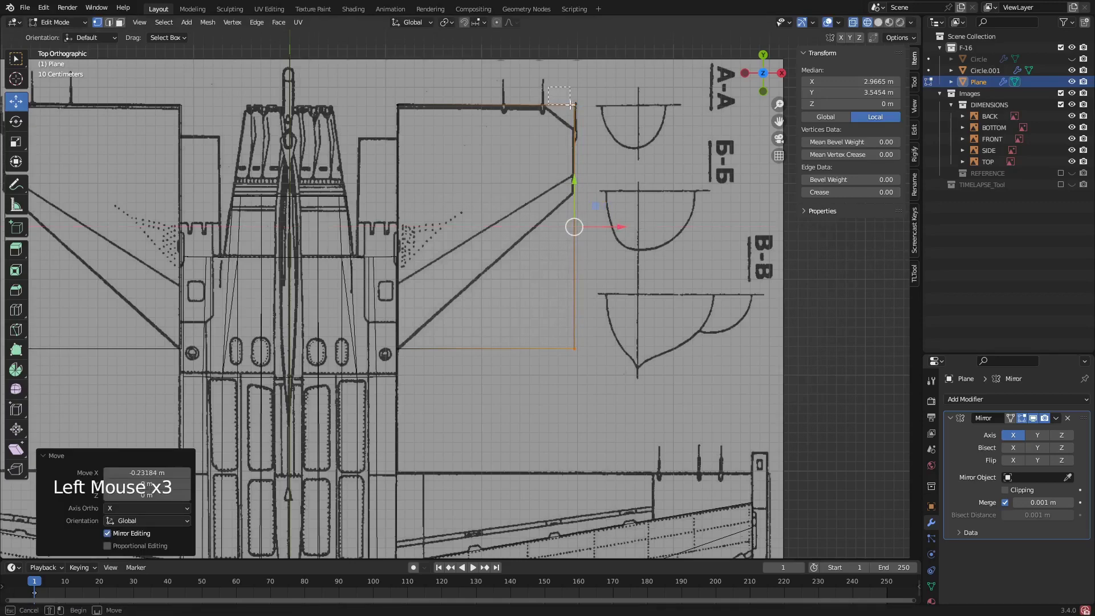
# - Move the plane's outer front corner back to Y 3.9139 m to follow the blueprint's swept leading edge
pyautogui.moveTo(570, 105); pyautogui.dragTo(570, 105)
pyautogui.click(574, 347)
pyautogui.moveTo(574, 301); pyautogui.dragTo(577, 158)
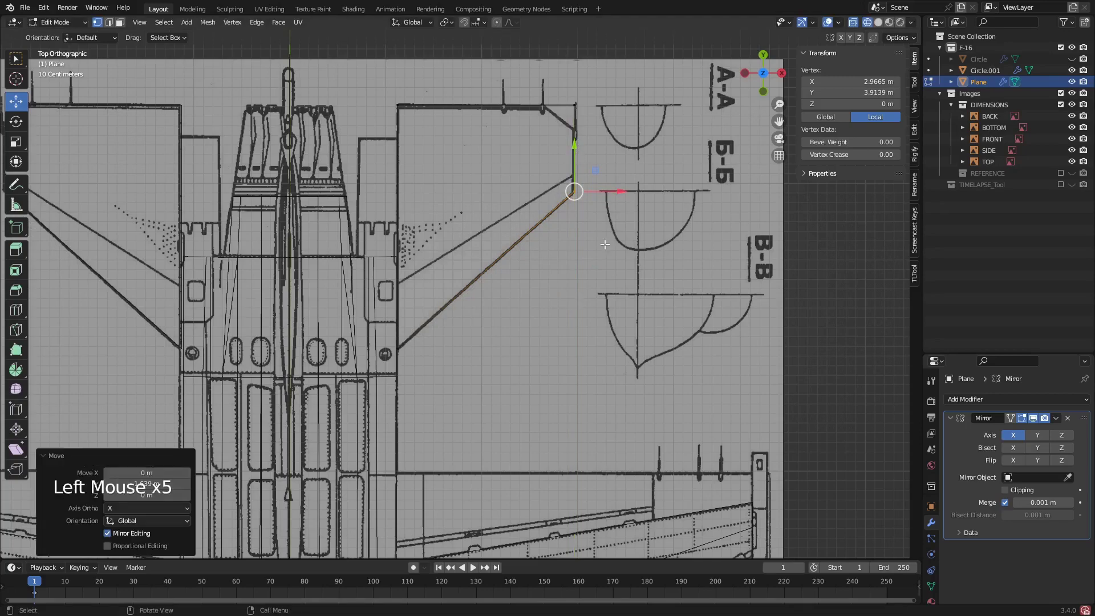
# - Add a chordwise loop cut near the tailplane tip, at about X 2.64 m where the clipped rear corner begins
pyautogui.scroll(2, 577, 101)
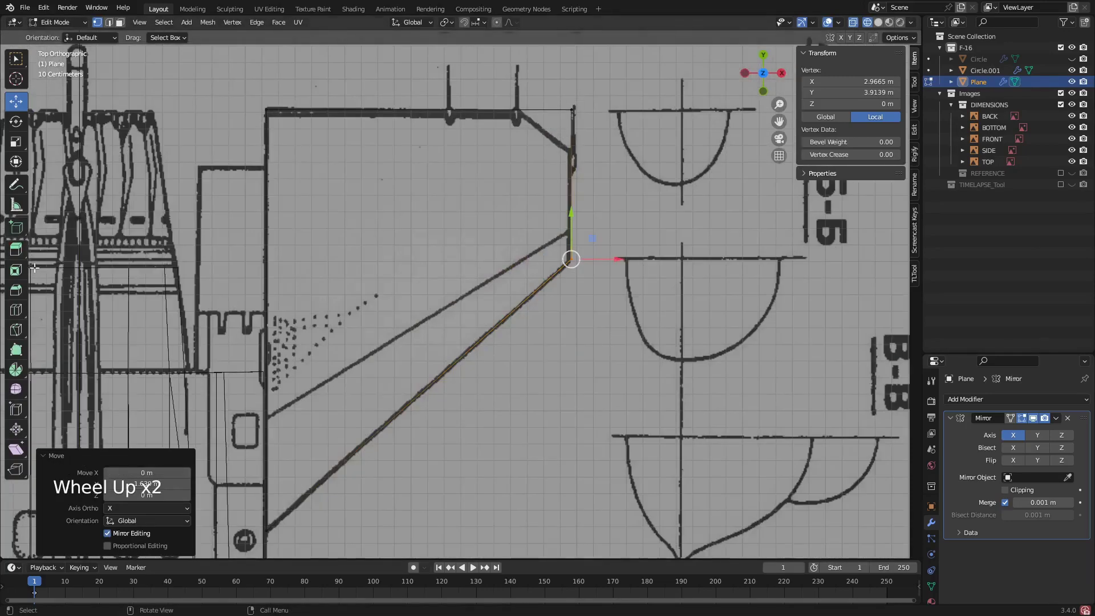
pyautogui.click(16, 310)
pyautogui.moveTo(418, 133); pyautogui.dragTo(516, 140)
# - Slide the tailplane's outer rear corner vertex forward by a factor of 0.290 to form the clipped corner
pyautogui.click(15, 101)
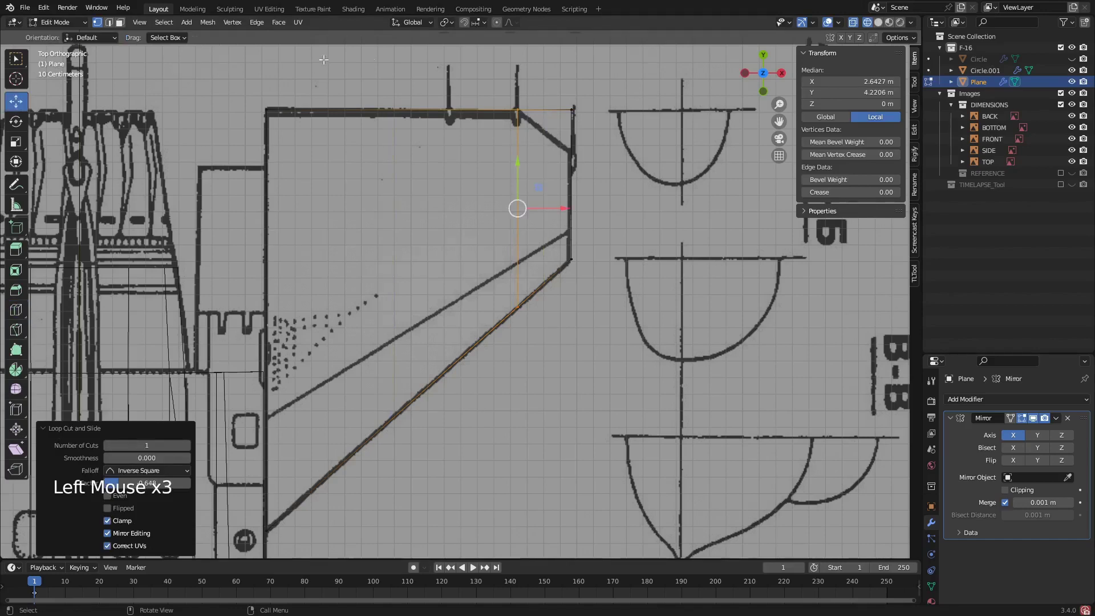
pyautogui.click(570, 110)
pyautogui.press('g')
pyautogui.press('g')
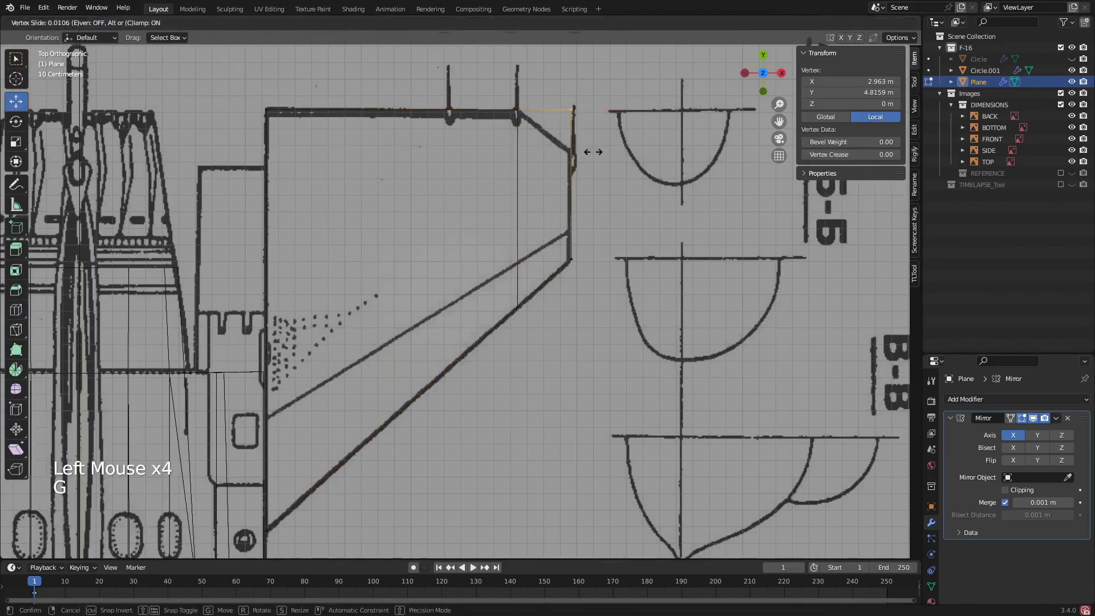
pyautogui.click(593, 195)
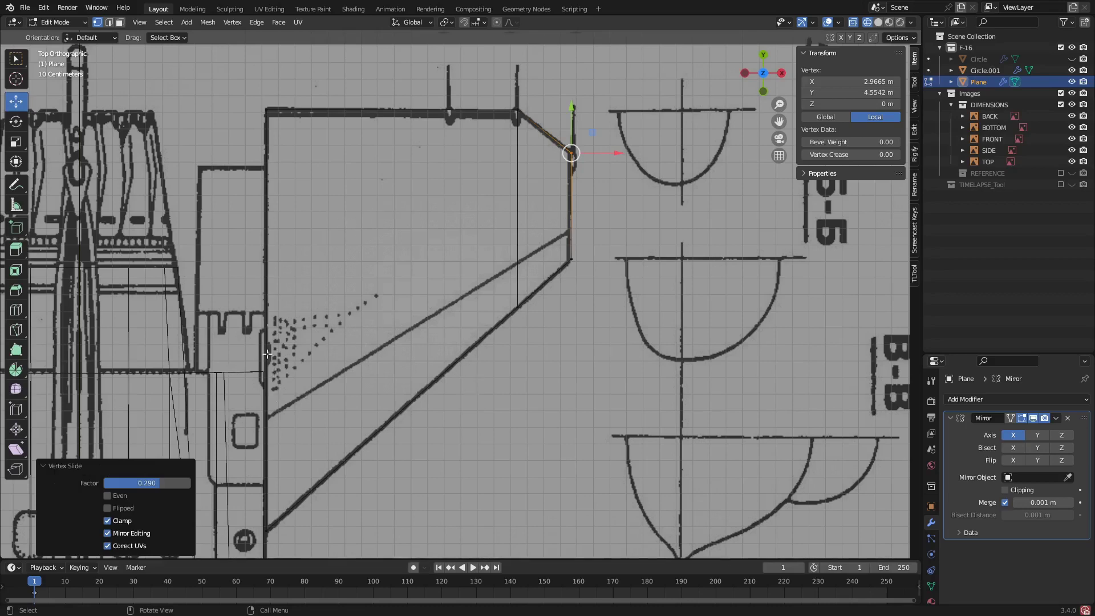
# - Add two spanwise loop cuts across the tailplane, slid to factors of -0.734 and -0.191
pyautogui.click(21, 309)
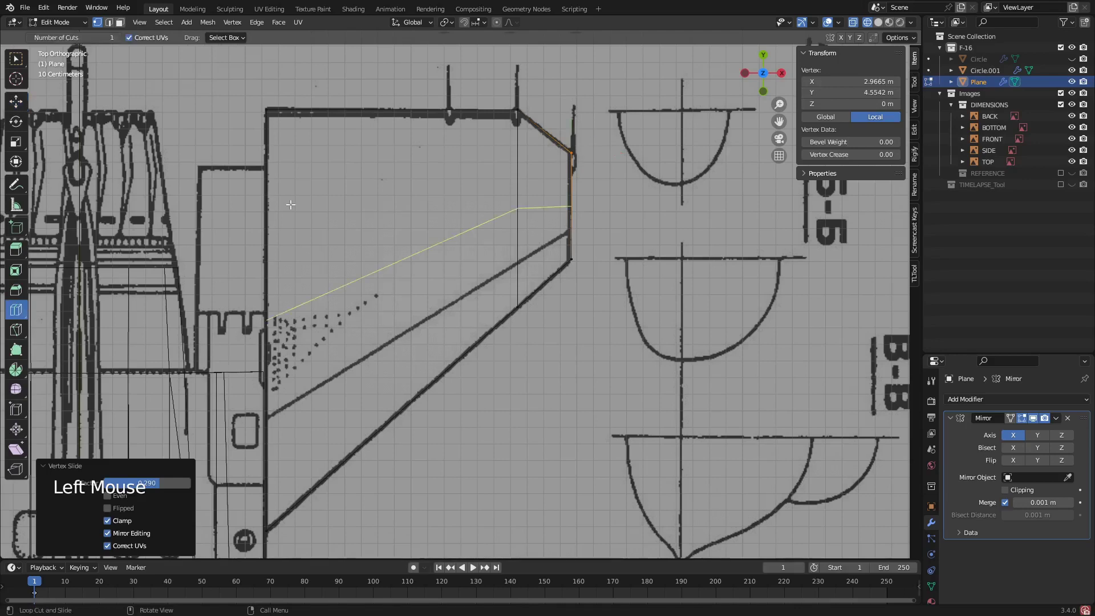
pyautogui.moveTo(279, 313); pyautogui.dragTo(277, 180)
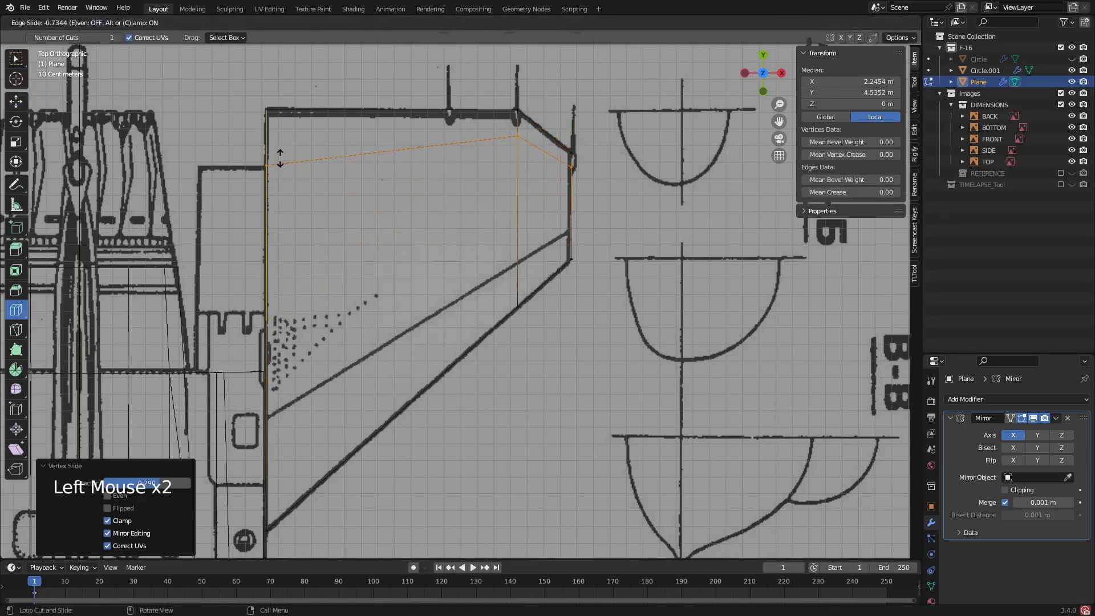
pyautogui.click(279, 158)
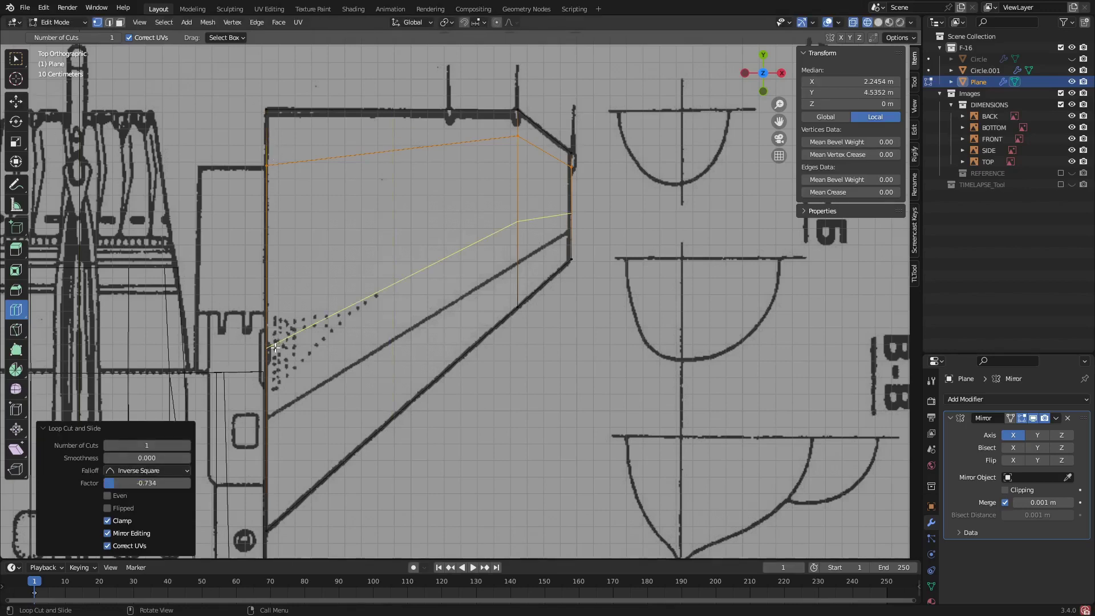
pyautogui.moveTo(275, 347); pyautogui.dragTo(275, 315)
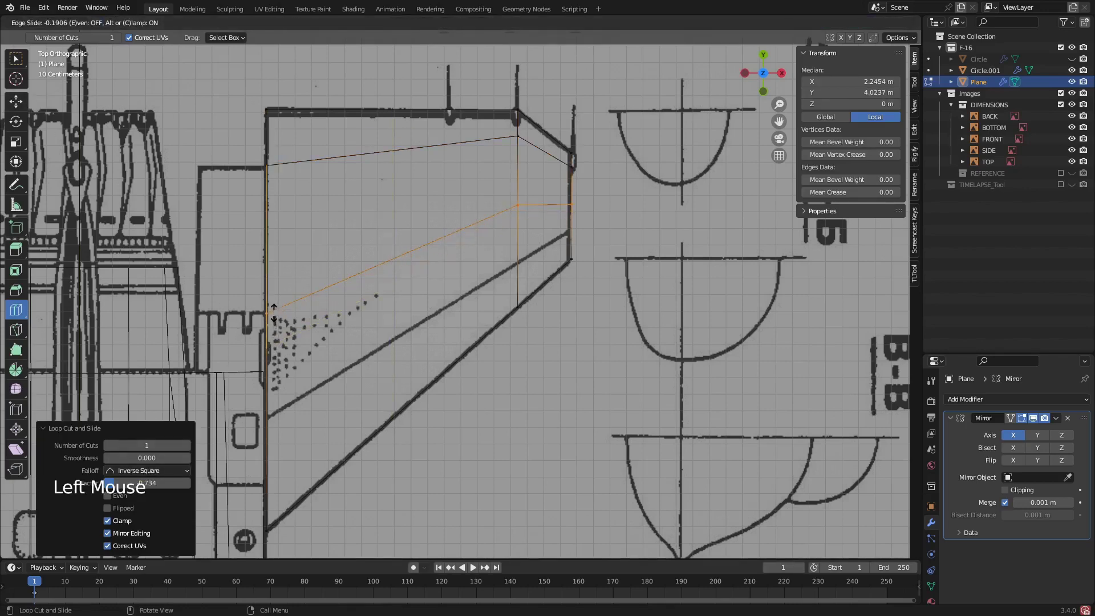
pyautogui.click(274, 313)
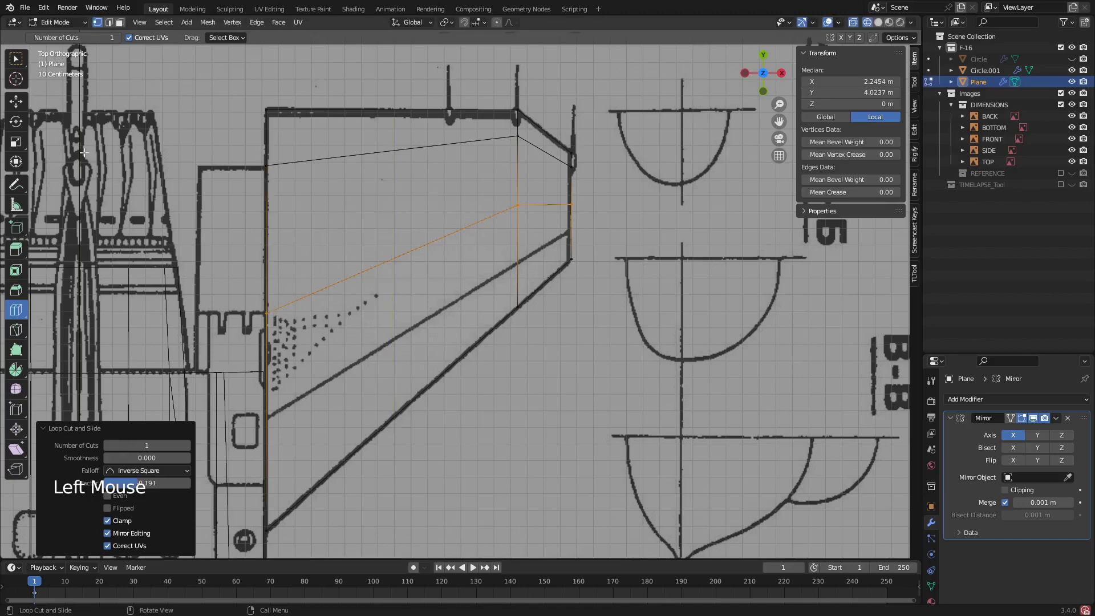
# - Slide the middle vertices of the rear and front spanwise loops forward by factors of 0.446 and 0.207 to straighten both loops
pyautogui.click(516, 136)
pyautogui.press('g')
pyautogui.press('g')
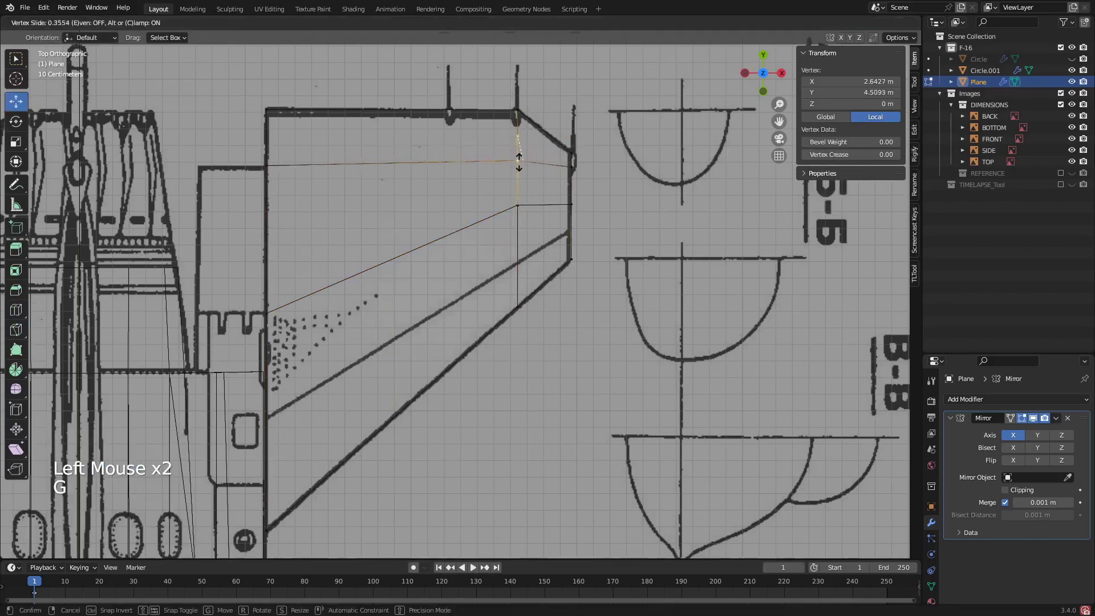
pyautogui.press('shift')
pyautogui.click(519, 164)
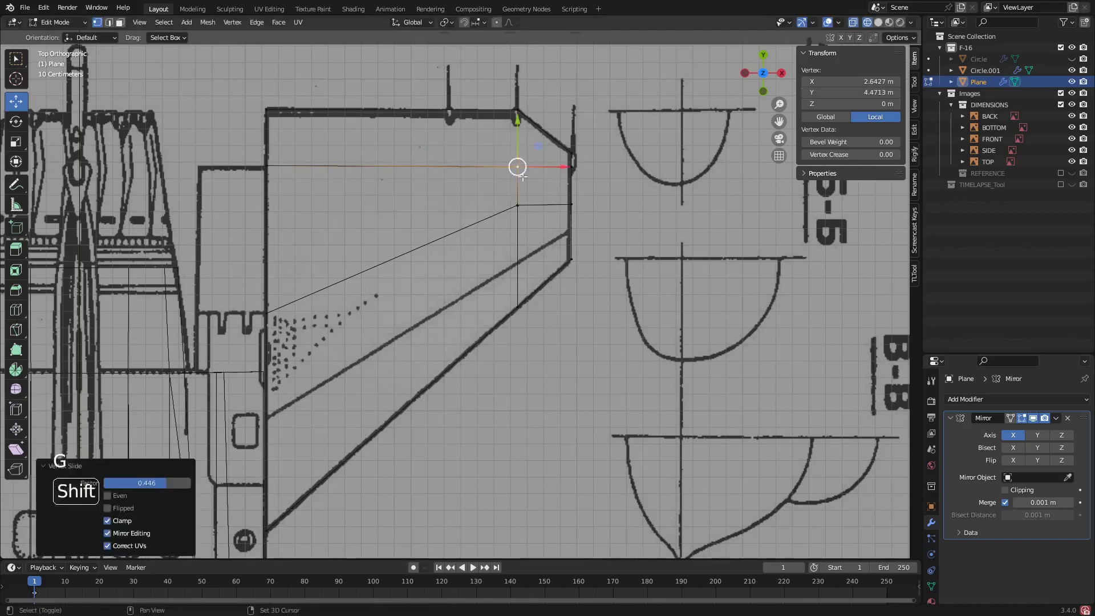
pyautogui.click(516, 207)
pyautogui.press('g')
pyautogui.press('g')
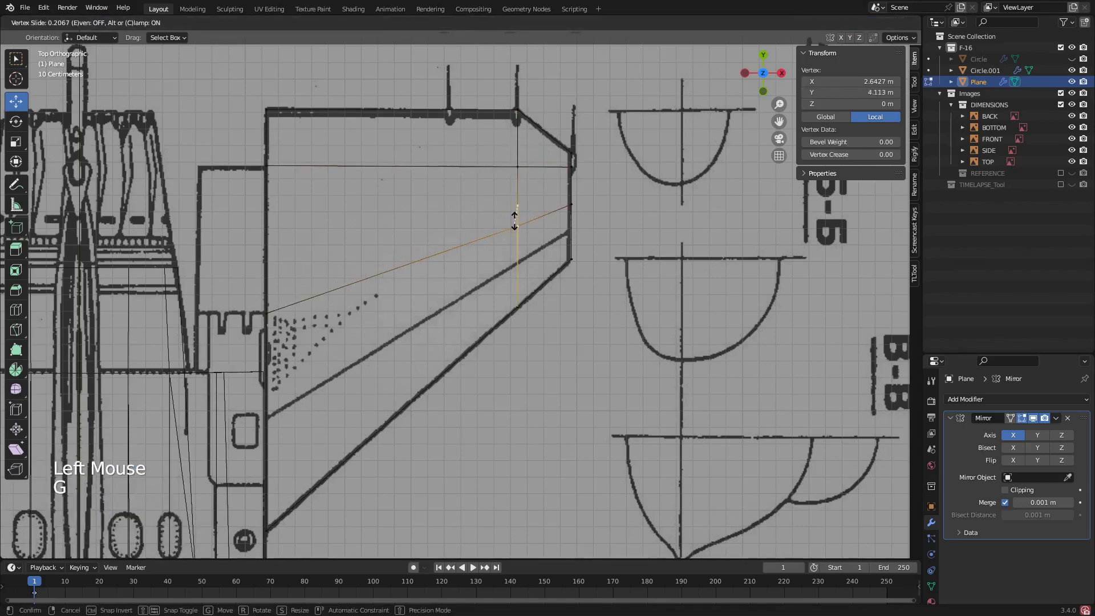
pyautogui.click(514, 221)
# - Add a third spanwise loop cut at a factor of -0.083 along the blueprint's line behind the leading edge
pyautogui.click(20, 313)
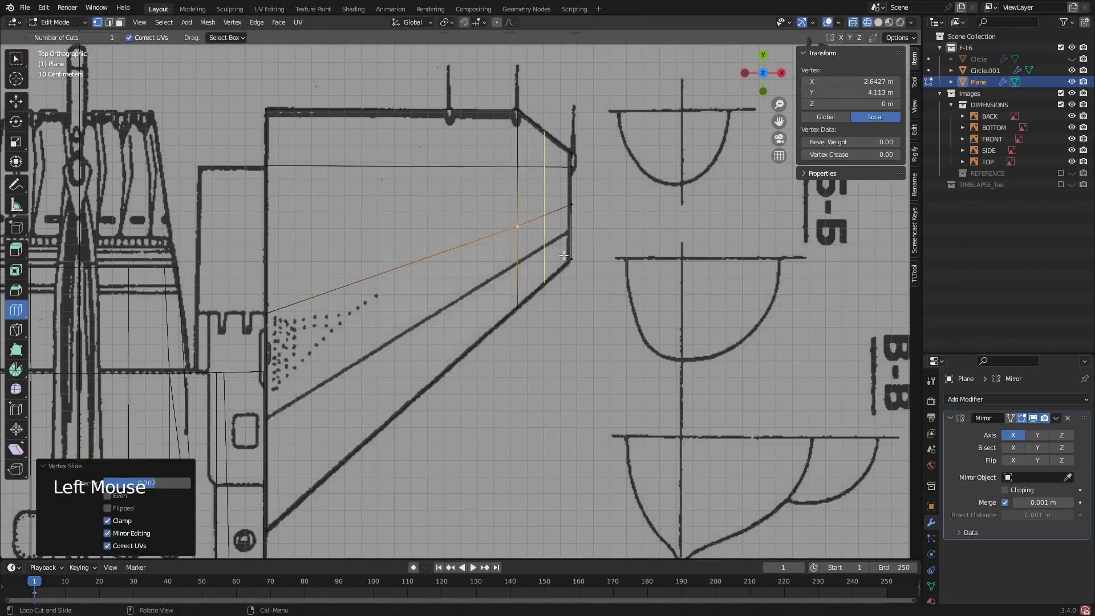
pyautogui.moveTo(568, 234); pyautogui.dragTo(567, 231)
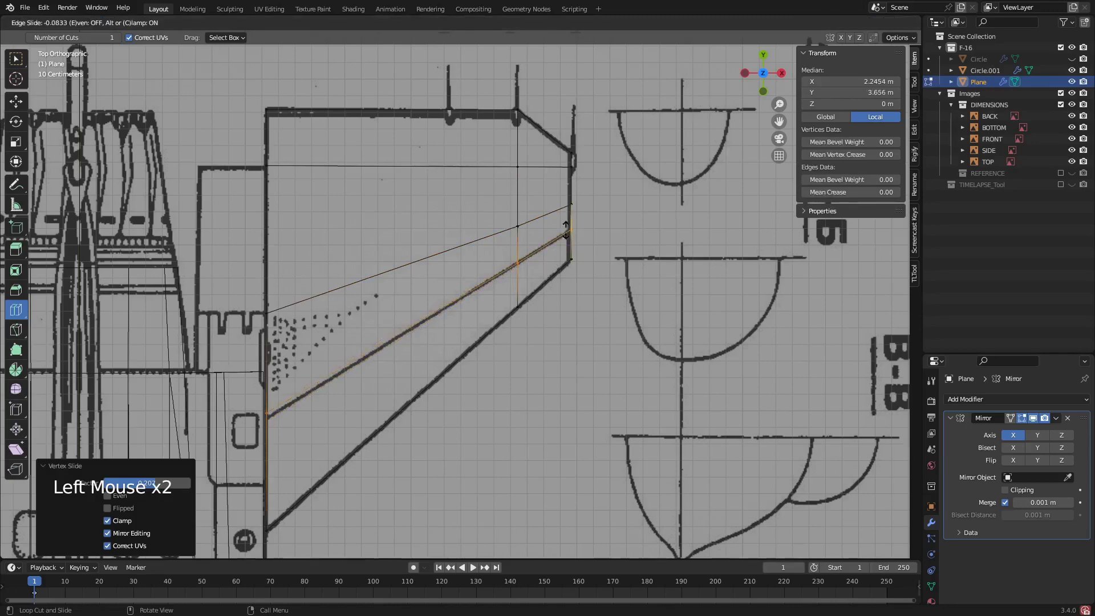
pyautogui.click(566, 229)
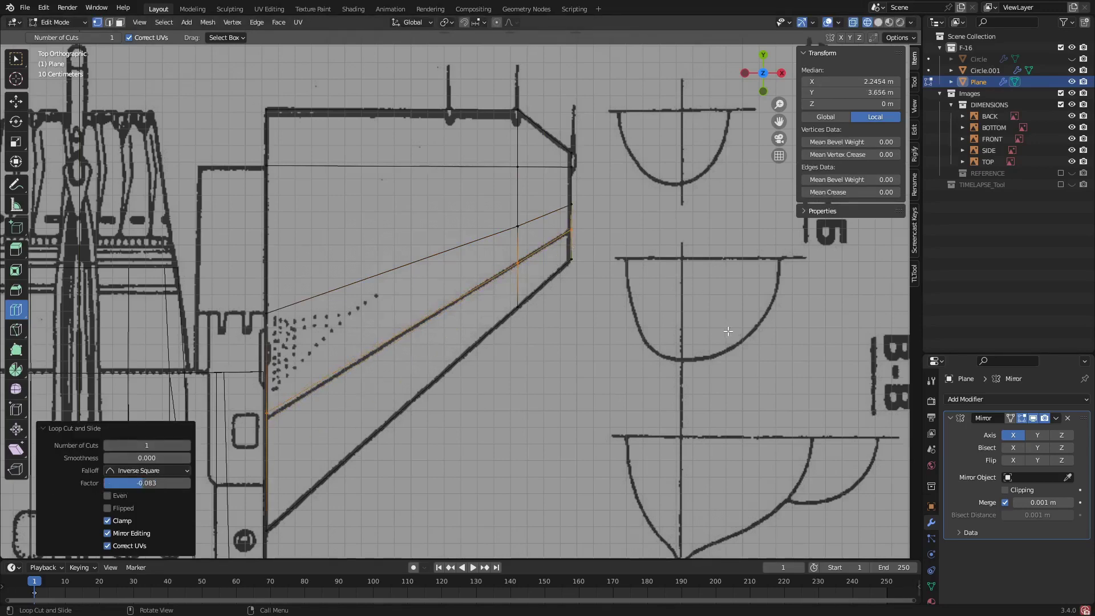
pyautogui.scroll(-1, 477, 329)
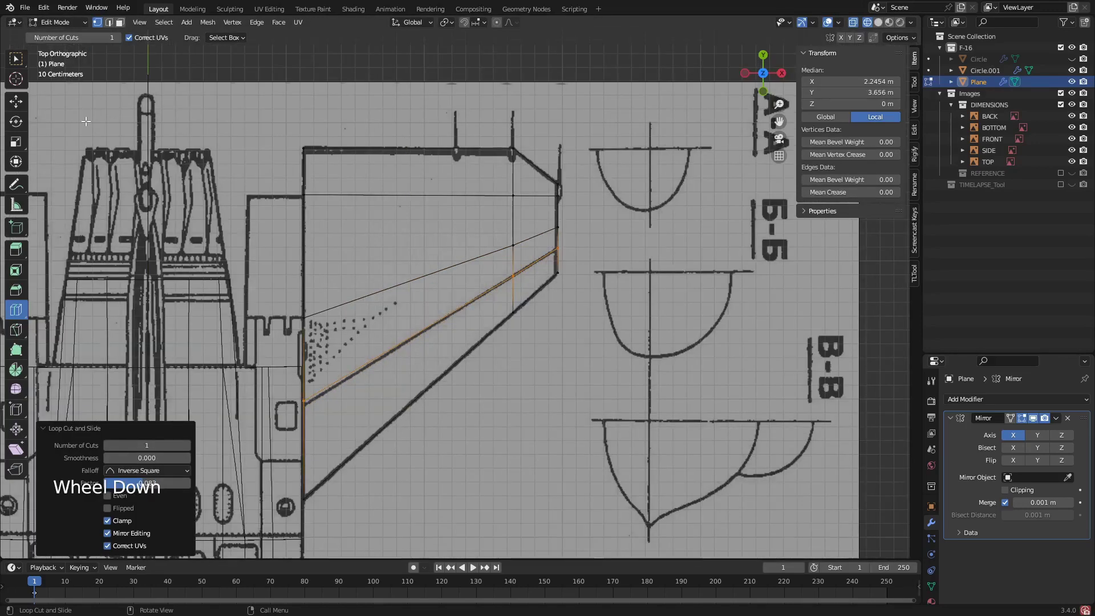
# - Activate the Move tool and examine the flat tailplane beside the fuselage in a rear perspective view
pyautogui.click(15, 101)
pyautogui.scroll(-1, 468, 319)
pyautogui.moveTo(468, 320); pyautogui.dragTo(445, 330, button='middle')
pyautogui.scroll(3, 471, 313)
pyautogui.scroll(-1, 469, 342)
pyautogui.scroll(1, 470, 342)
pyautogui.scroll(-1, 470, 342)
pyautogui.scroll(-4, 456, 336)
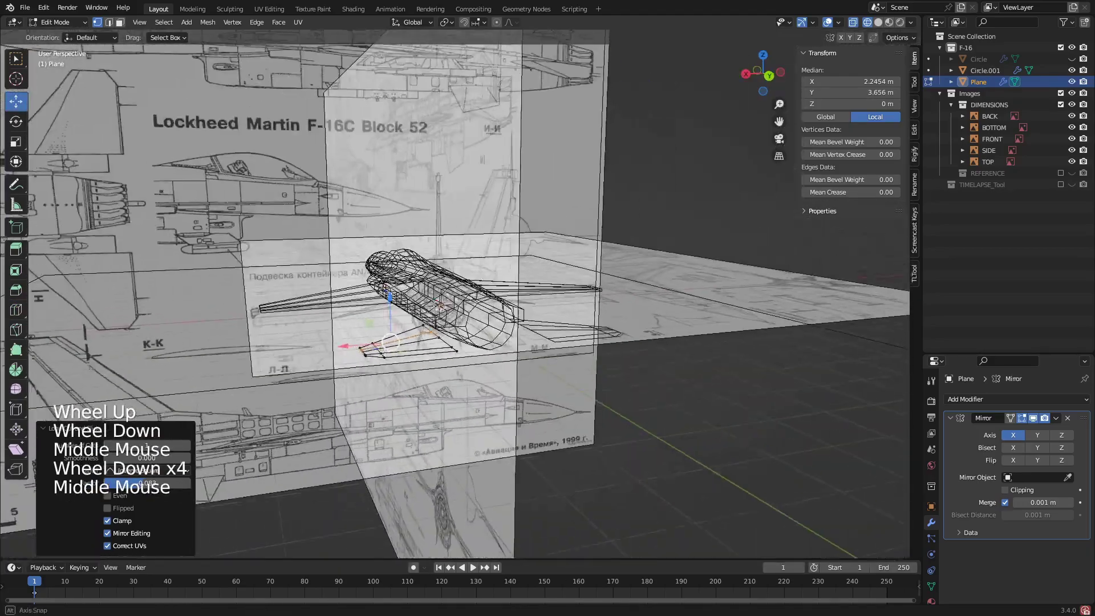
pyautogui.scroll(3, 383, 361)
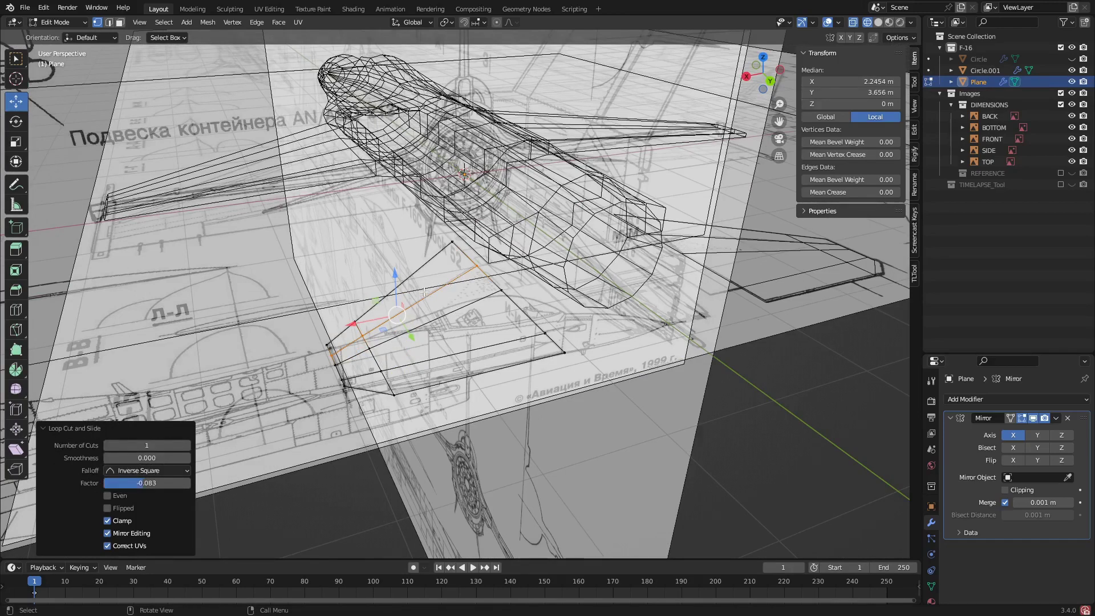
pyautogui.moveTo(374, 353); pyautogui.dragTo(349, 366, button='middle')
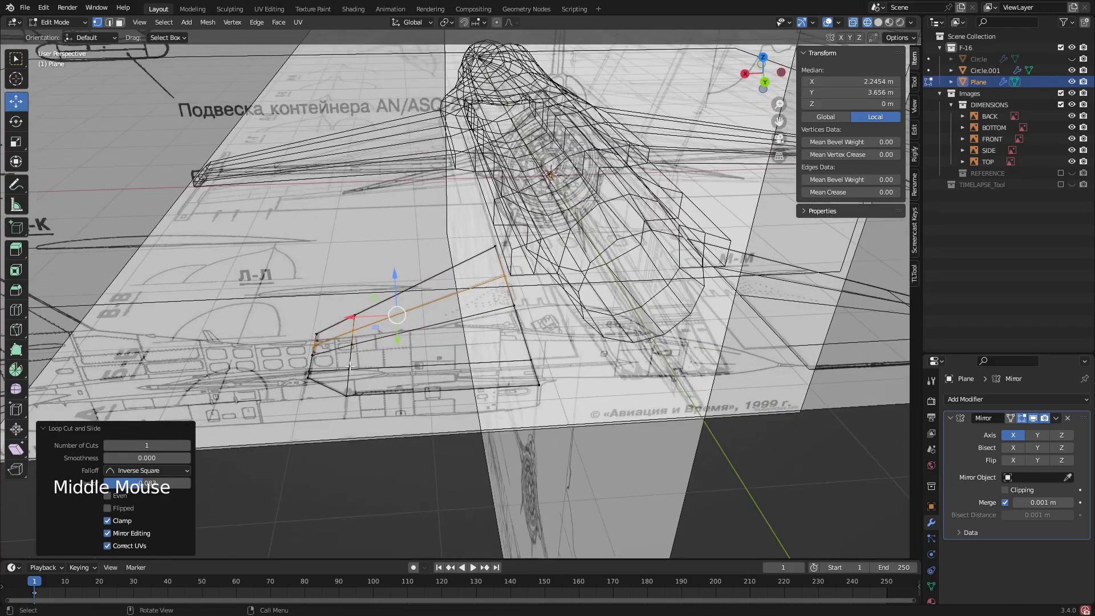
# - Select all the tailplane's faces, hide the blueprint dimension images and extrude the faces 0.13229 m upward
pyautogui.press('3')
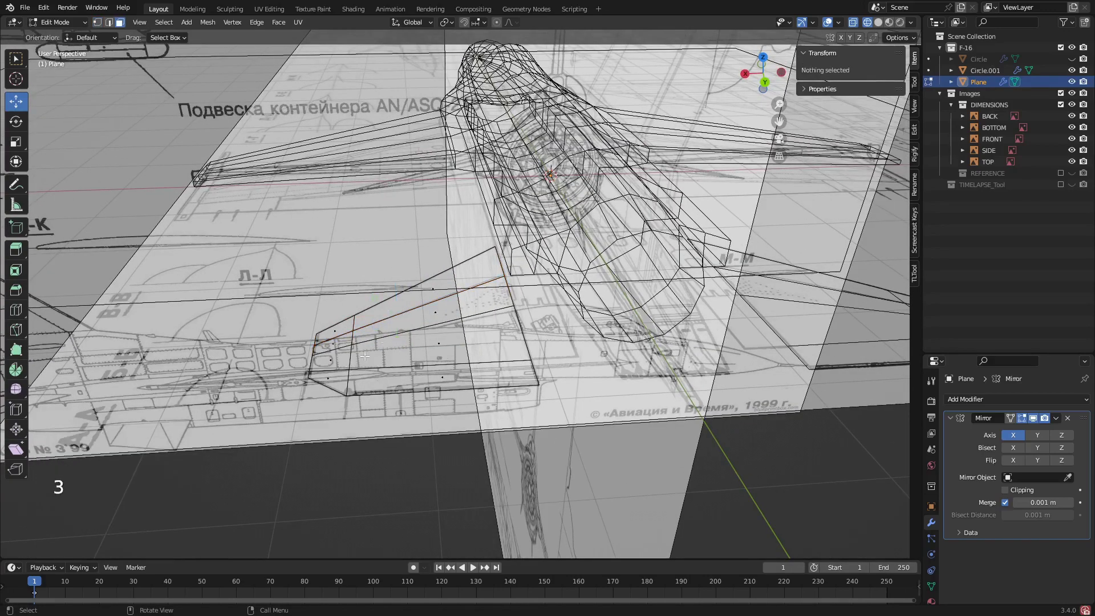
pyautogui.click(399, 319)
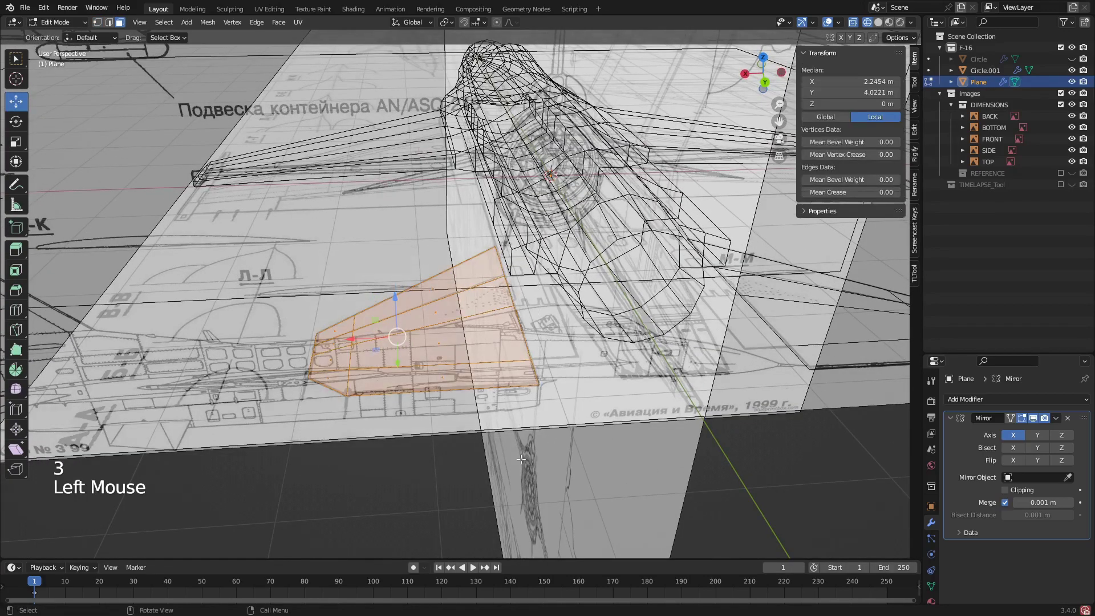
pyautogui.moveTo(399, 319); pyautogui.dragTo(502, 389, button='middle')
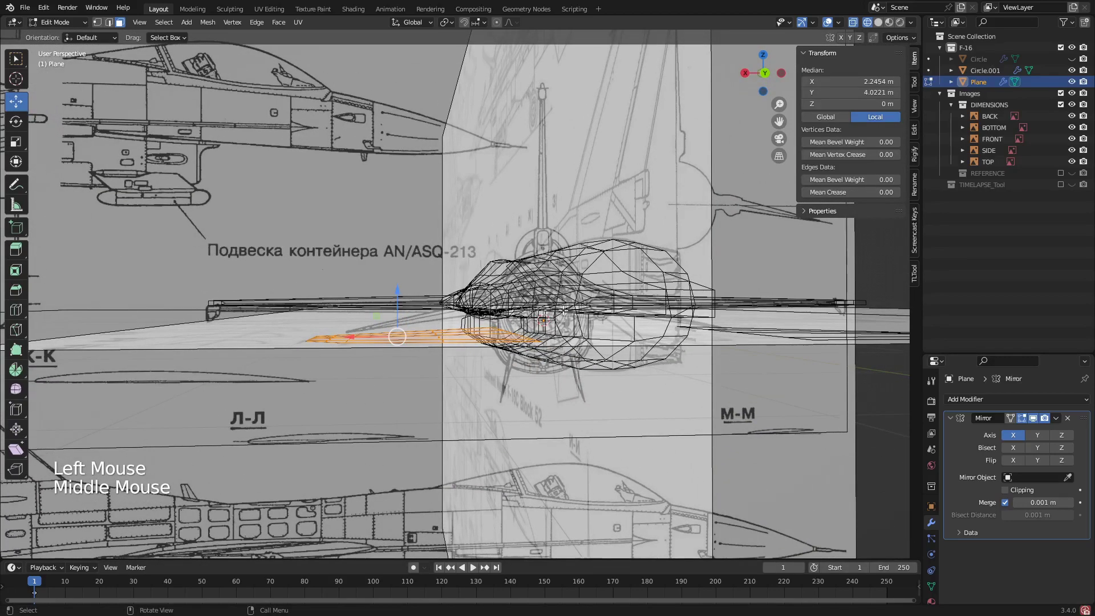
pyautogui.click(1060, 105)
pyautogui.scroll(2, 466, 336)
pyautogui.moveTo(466, 336); pyautogui.dragTo(467, 341, button='middle')
pyautogui.scroll(2, 467, 341)
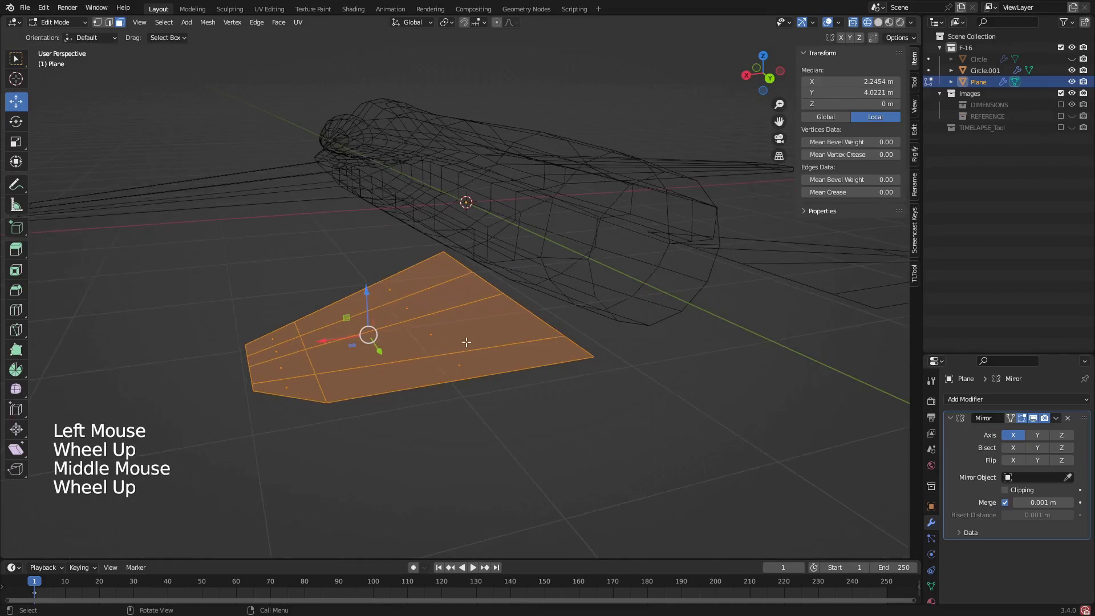
pyautogui.press('e')
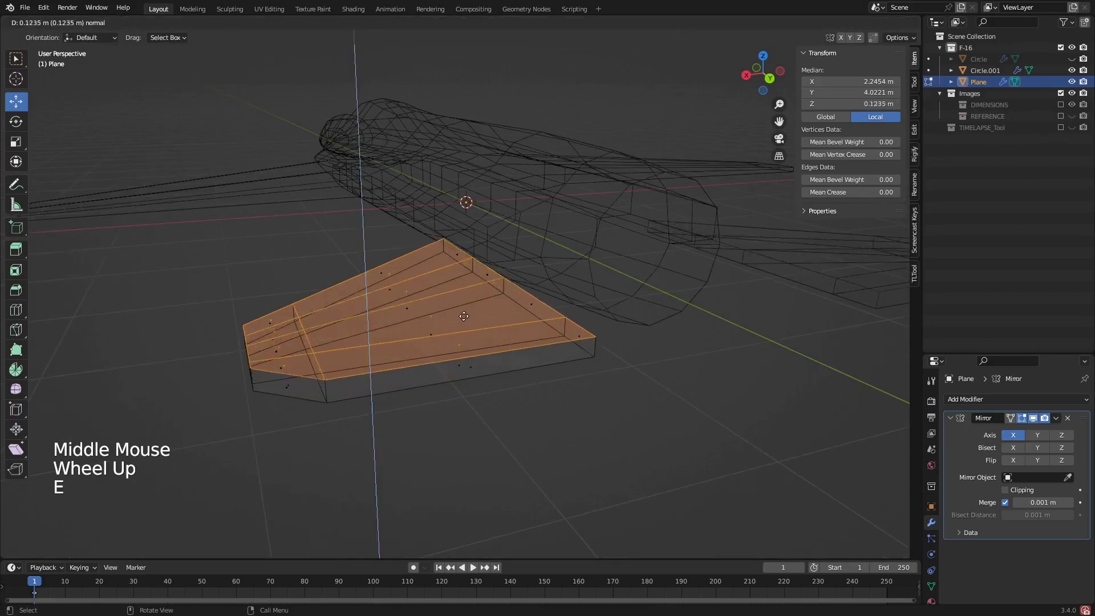
pyautogui.click(467, 315)
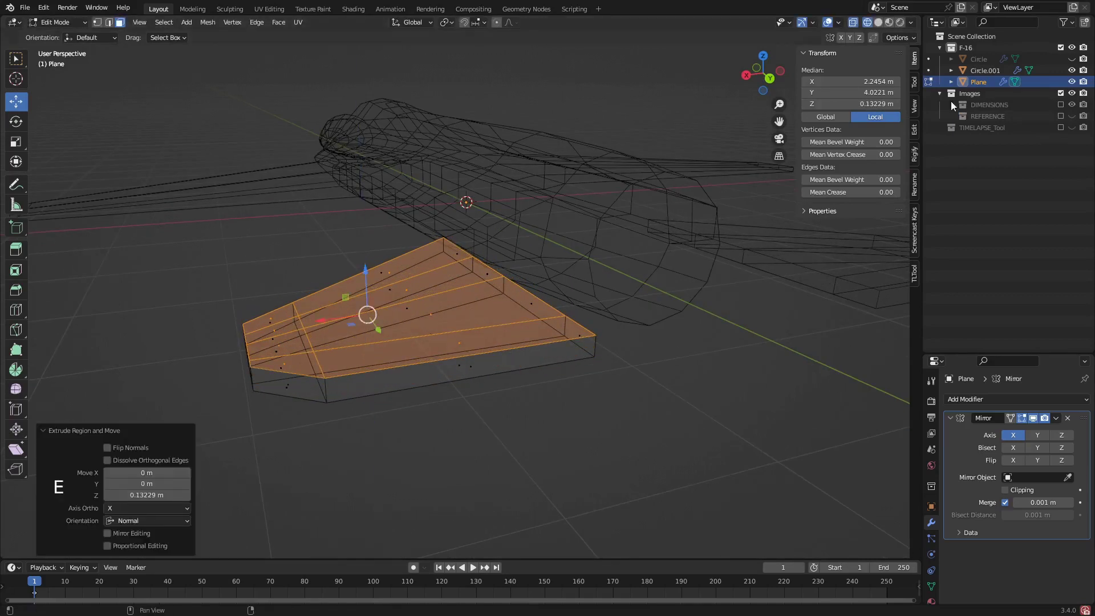
# - Show the blueprint dimension images again and raise the tailplane's top faces slightly in the back view
pyautogui.click(1060, 105)
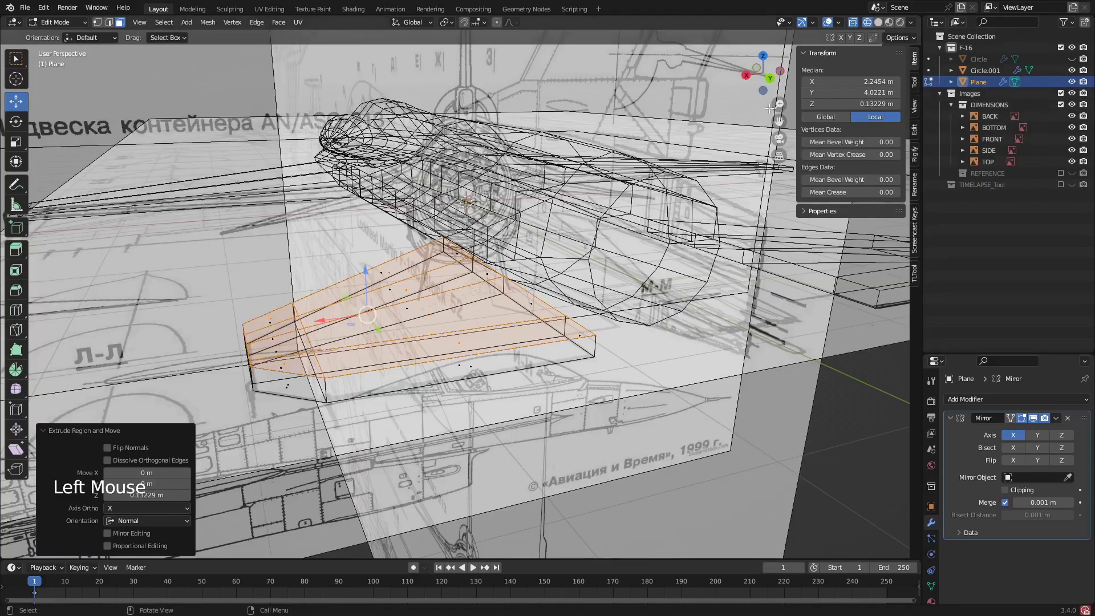
pyautogui.click(770, 78)
pyautogui.scroll(2, 527, 297)
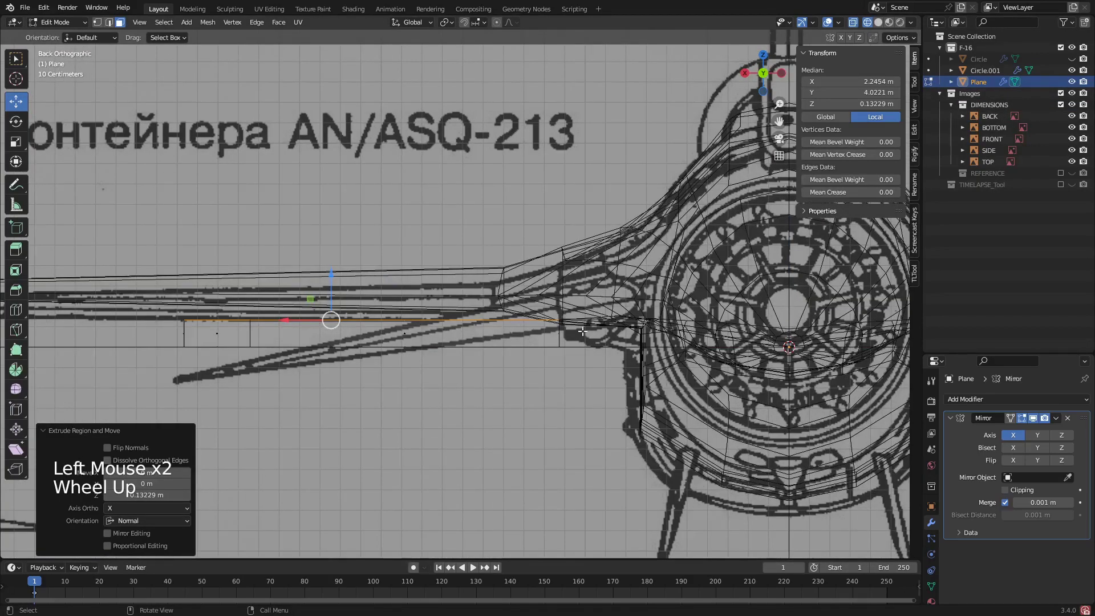
pyautogui.moveTo(326, 274); pyautogui.dragTo(332, 268)
pyautogui.scroll(-2, 332, 268)
# - Move the whole tailplane vertically to a median height of about 0.274 m, matching the blueprint's back view
pyautogui.moveTo(332, 269); pyautogui.dragTo(374, 357, button='middle')
pyautogui.scroll(-3, 433, 331)
pyautogui.scroll(-1, 467, 354)
pyautogui.press('a')
pyautogui.moveTo(375, 357); pyautogui.dragTo(375, 334)
pyautogui.moveTo(375, 335); pyautogui.dragTo(723, 160, button='middle')
pyautogui.click(761, 72)
pyautogui.scroll(2, 308, 336)
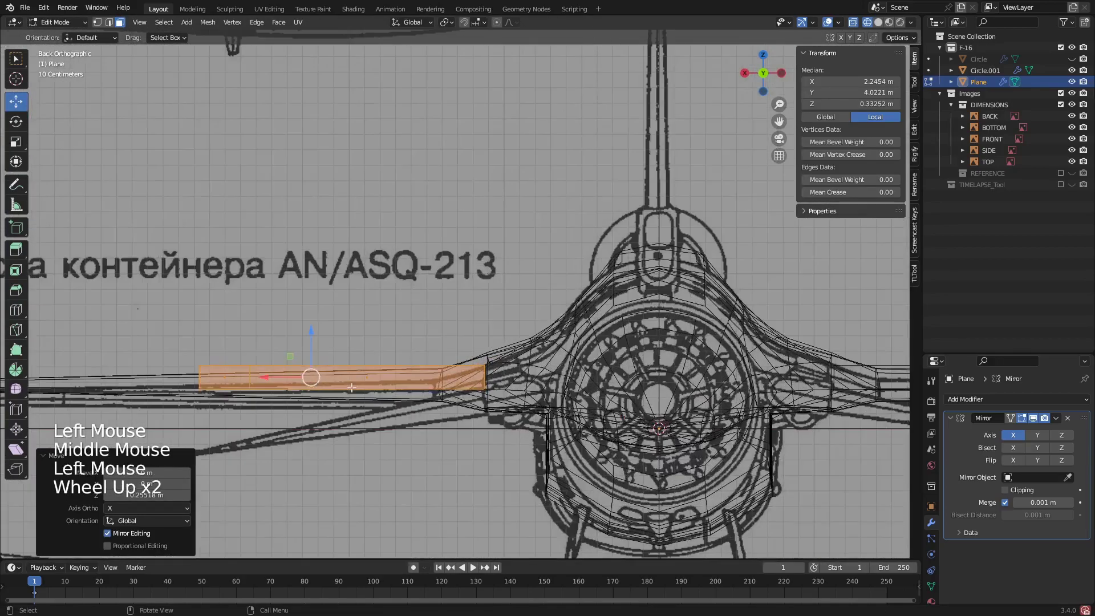
pyautogui.moveTo(310, 336); pyautogui.dragTo(315, 341)
pyautogui.scroll(-2, 316, 340)
pyautogui.moveTo(316, 340); pyautogui.dragTo(527, 348, button='middle')
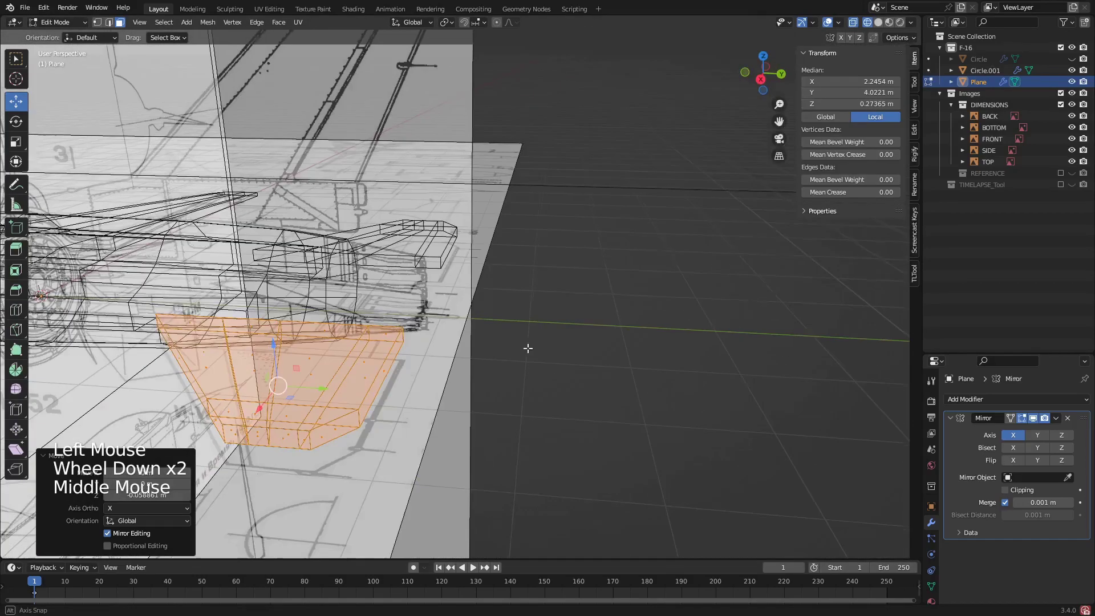
# - Compare the tailplane's height with the side-view blueprint and look at its surface in perspective
pyautogui.click(761, 78)
pyautogui.scroll(2, 371, 354)
pyautogui.keyDown('shift'); pyautogui.moveTo(288, 369); pyautogui.dragTo(396, 351, button='middle'); pyautogui.keyUp('shift')
pyautogui.scroll(1, 396, 351)
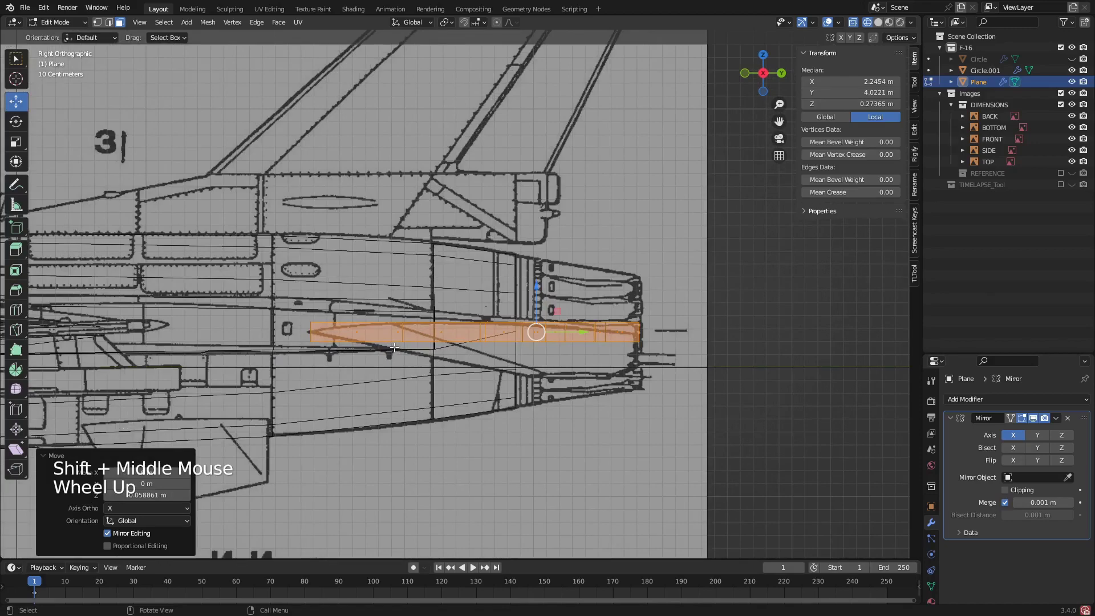
pyautogui.scroll(-2, 535, 330)
pyautogui.moveTo(535, 330); pyautogui.dragTo(494, 320, button='middle')
pyautogui.scroll(3, 494, 320)
pyautogui.click(493, 289)
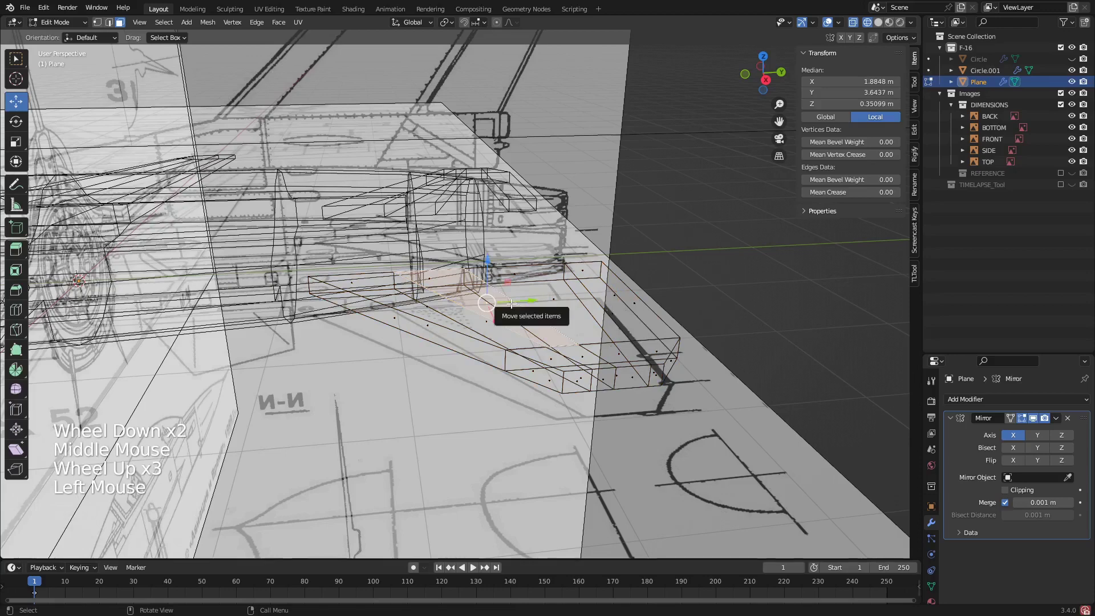
# - Switch to vertex selection and pick out the vertices along the tailplane's outer tip
pyautogui.press('1')
pyautogui.scroll(-1, 510, 304)
pyautogui.moveTo(510, 303); pyautogui.dragTo(439, 278, button='middle')
pyautogui.click(438, 277)
pyautogui.keyDown('shift'); pyautogui.click(506, 397); pyautogui.keyUp('shift')
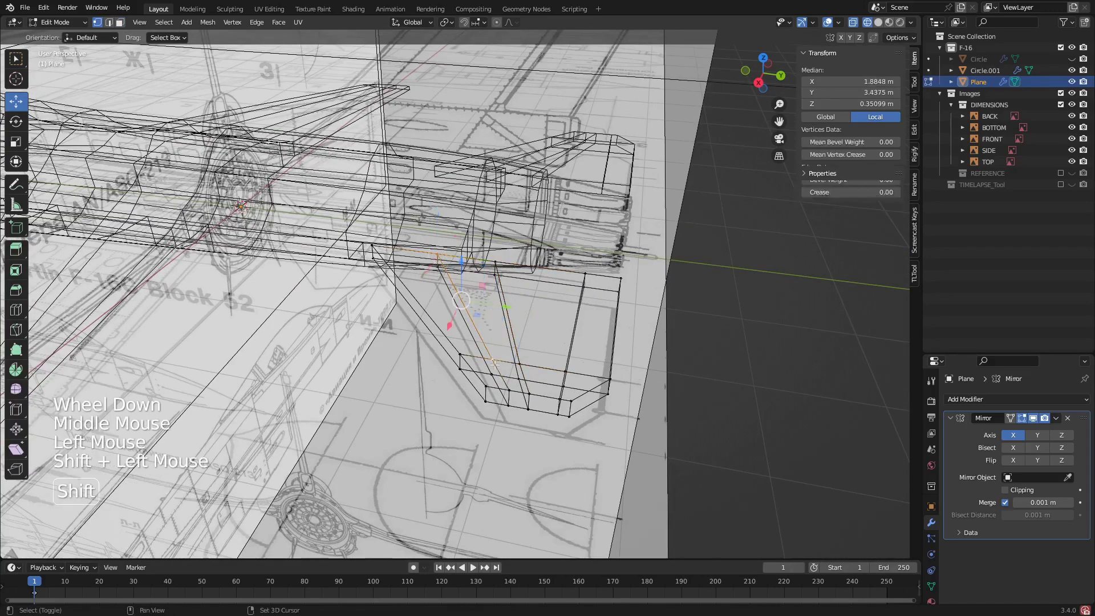
pyautogui.moveTo(484, 381); pyautogui.dragTo(516, 403)
pyautogui.moveTo(589, 434); pyautogui.dragTo(590, 434)
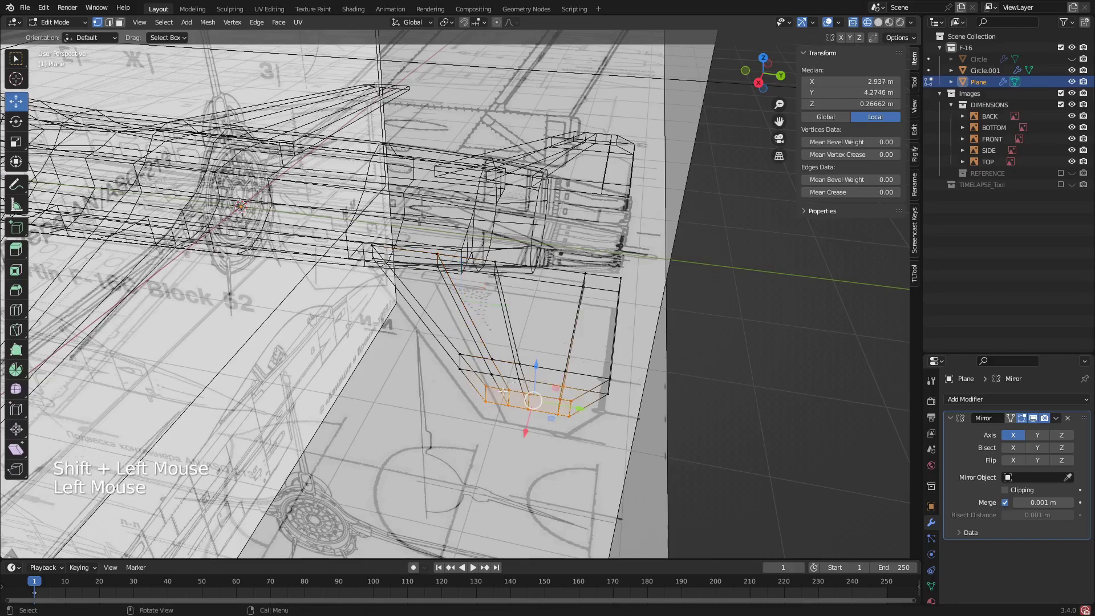
# - Lower the upper vertices along the tailplane's outer tip, including the one missed at first, to thin the tip
pyautogui.click(485, 386)
pyautogui.keyDown('shift'); pyautogui.click(507, 406); pyautogui.keyUp('shift')
pyautogui.keyDown('shift'); pyautogui.click(528, 409); pyautogui.keyUp('shift')
pyautogui.keyDown('shift'); pyautogui.click(569, 402); pyautogui.keyUp('shift')
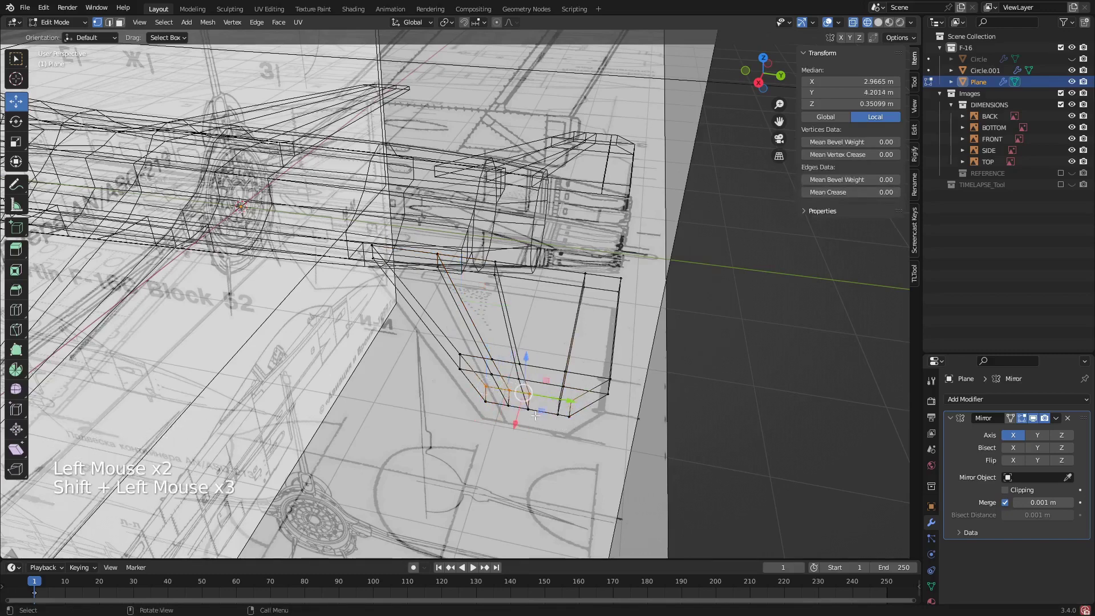
pyautogui.moveTo(568, 400); pyautogui.dragTo(530, 365, button='middle')
pyautogui.scroll(1, 530, 365)
pyautogui.moveTo(525, 358); pyautogui.dragTo(539, 393)
pyautogui.hotkey('ctrl', 'z')
pyautogui.keyDown('shift'); pyautogui.click(580, 415); pyautogui.keyUp('shift')
# - Raise the lower vertices along the tailplane's outer tip to a height of about 0.282 m to taper it
pyautogui.click(459, 435)
pyautogui.keyDown('shift'); pyautogui.click(535, 443); pyautogui.keyUp('shift')
pyautogui.keyDown('shift'); pyautogui.click(598, 447); pyautogui.keyUp('shift')
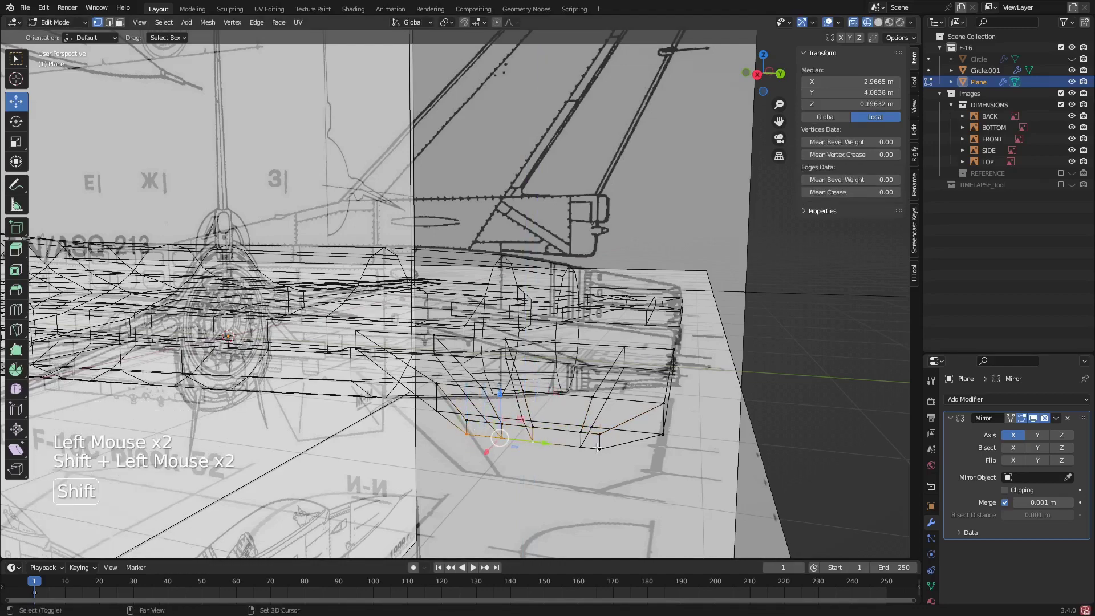
pyautogui.moveTo(582, 448); pyautogui.dragTo(536, 411, button='middle')
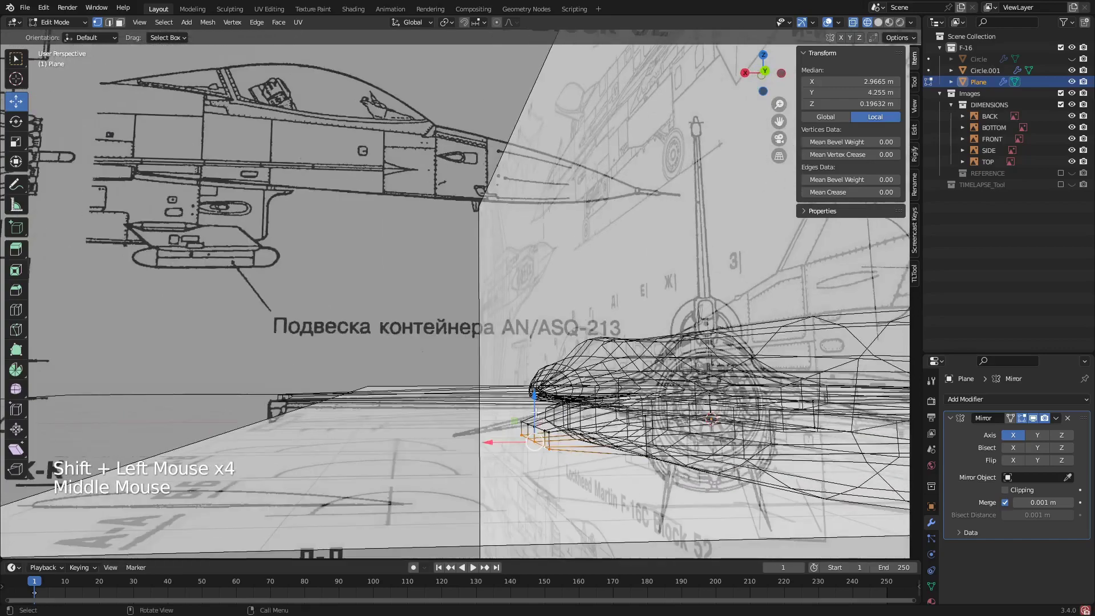
pyautogui.moveTo(534, 399); pyautogui.dragTo(534, 392)
pyautogui.scroll(-2, 534, 391)
pyautogui.moveTo(534, 391); pyautogui.dragTo(688, 217, button='middle')
pyautogui.click(759, 69)
pyautogui.scroll(2, 548, 433)
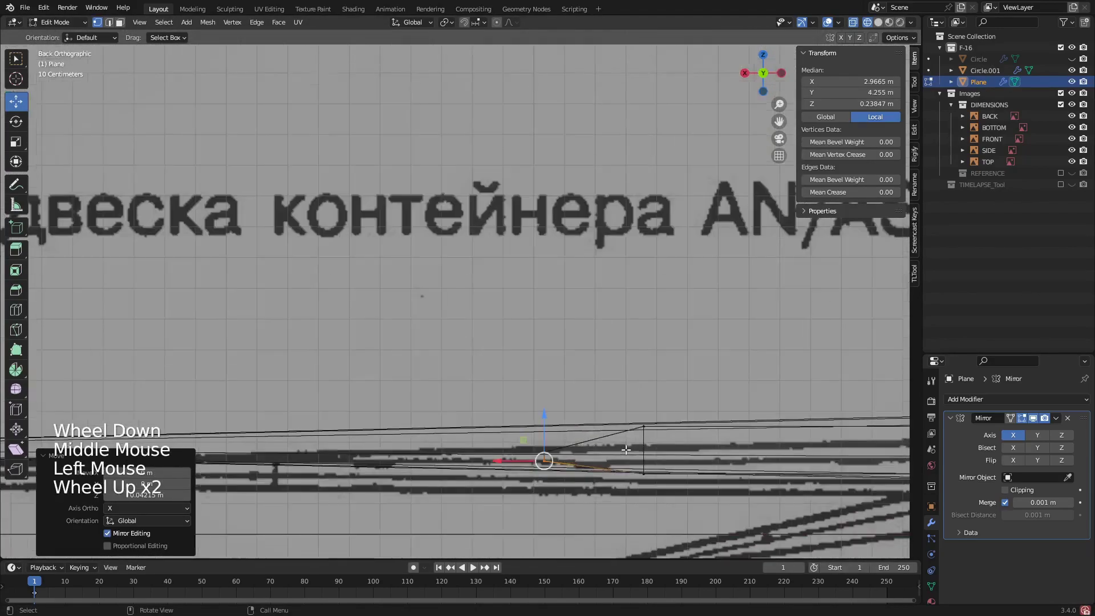
pyautogui.moveTo(544, 435); pyautogui.dragTo(551, 425)
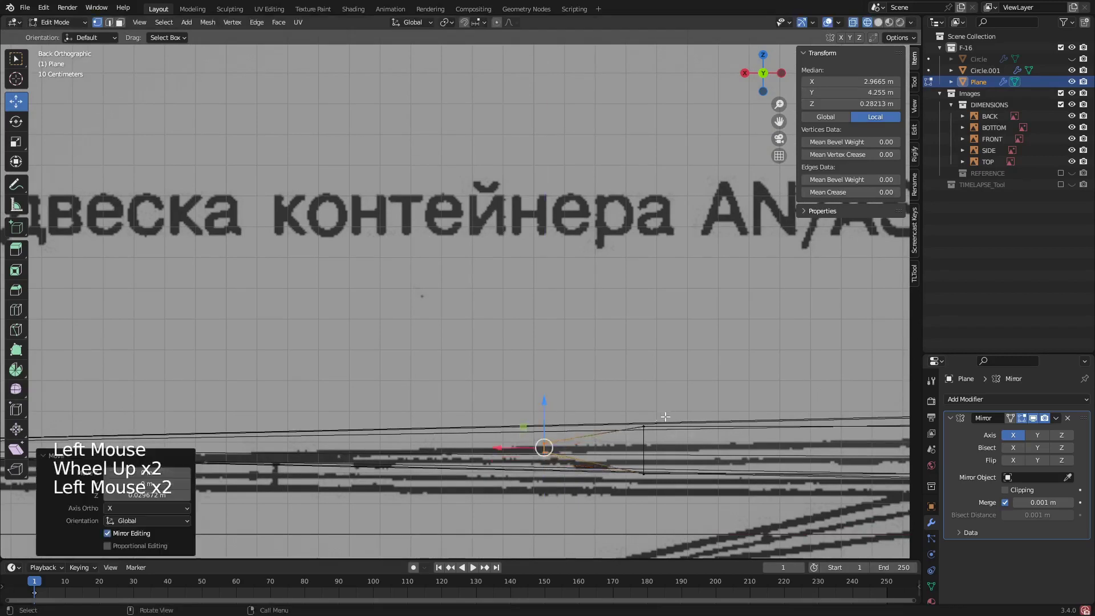
# - Scale the row of vertices just inboard of the tailplane's tip by 0.419 along Z
pyautogui.moveTo(630, 396); pyautogui.dragTo(672, 513)
pyautogui.keyDown('shift'); pyautogui.moveTo(672, 513); pyautogui.dragTo(607, 511, button='middle'); pyautogui.keyUp('shift')
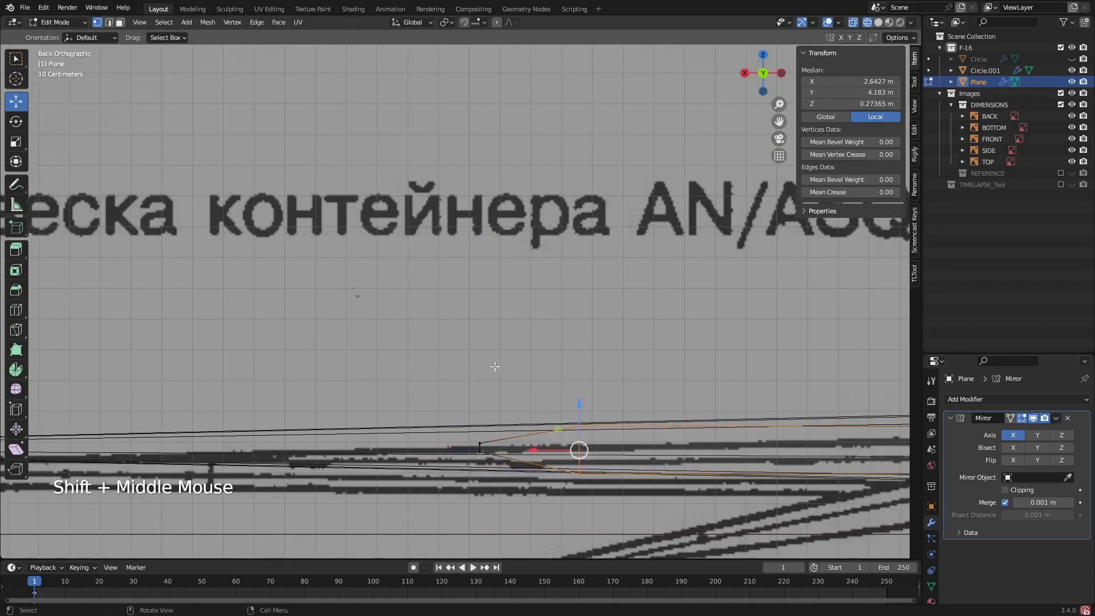
pyautogui.press('s')
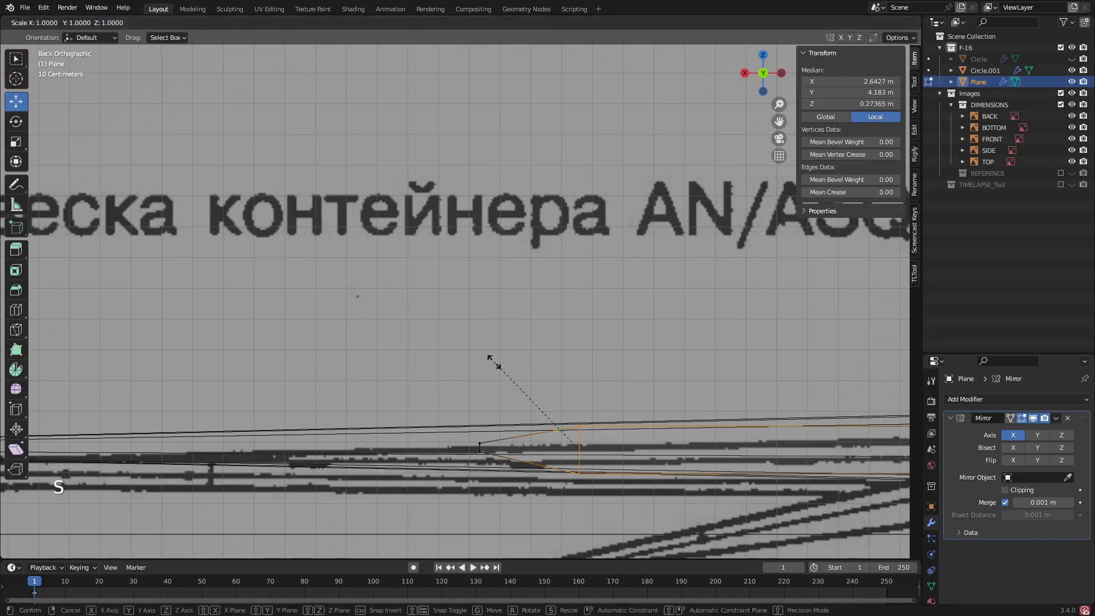
pyautogui.rightClick(494, 362)
pyautogui.press('s')
pyautogui.press('z')
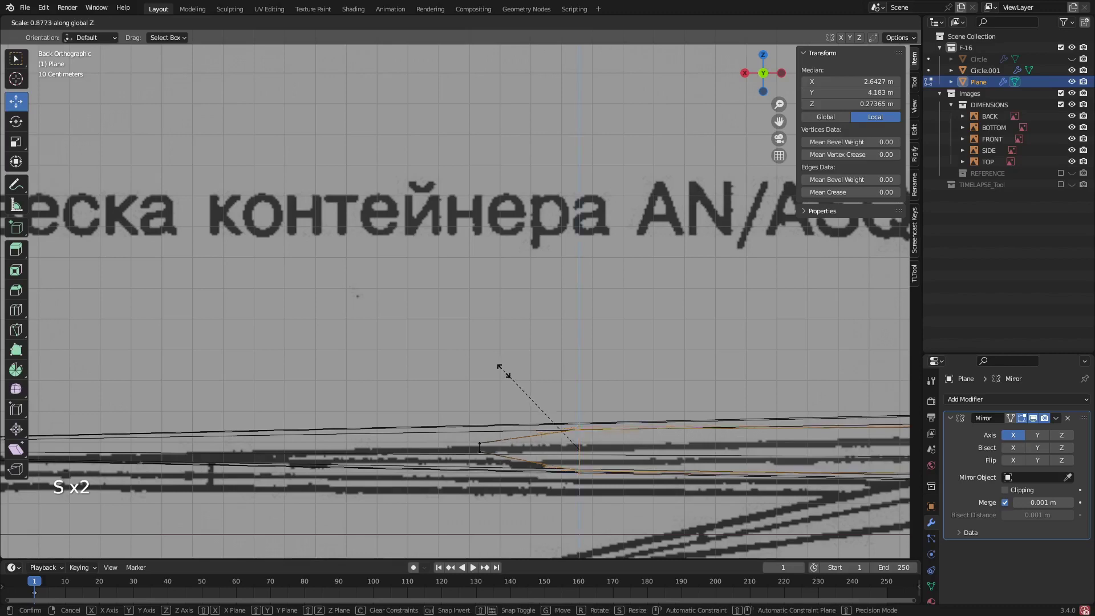
pyautogui.click(533, 422)
pyautogui.scroll(-2, 561, 442)
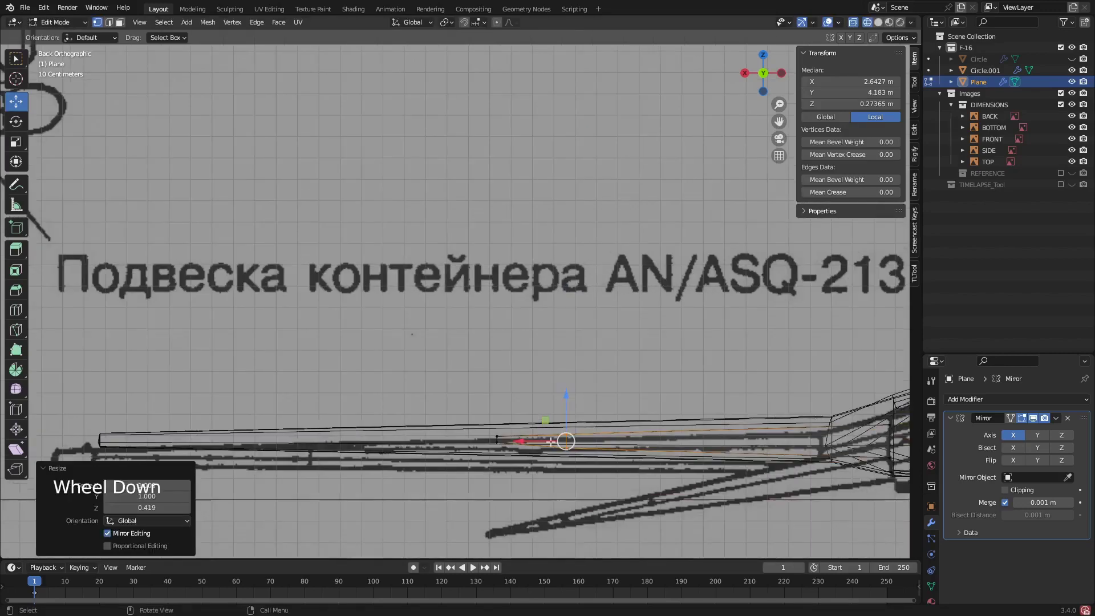
# - Raise the inner upper edge of the spanwise loop nearest the leading edge by about 0.030 m
pyautogui.keyDown('shift'); pyautogui.moveTo(561, 442); pyautogui.dragTo(593, 388, button='middle'); pyautogui.keyUp('shift')
pyautogui.scroll(-2, 548, 439)
pyautogui.scroll(-1, 556, 429)
pyautogui.scroll(-1, 556, 429)
pyautogui.scroll(-1, 571, 450)
pyautogui.moveTo(593, 388); pyautogui.dragTo(519, 358, button='middle')
pyautogui.scroll(1, 570, 357)
pyautogui.scroll(1, 570, 357)
pyautogui.scroll(2, 519, 357)
pyautogui.click(509, 335)
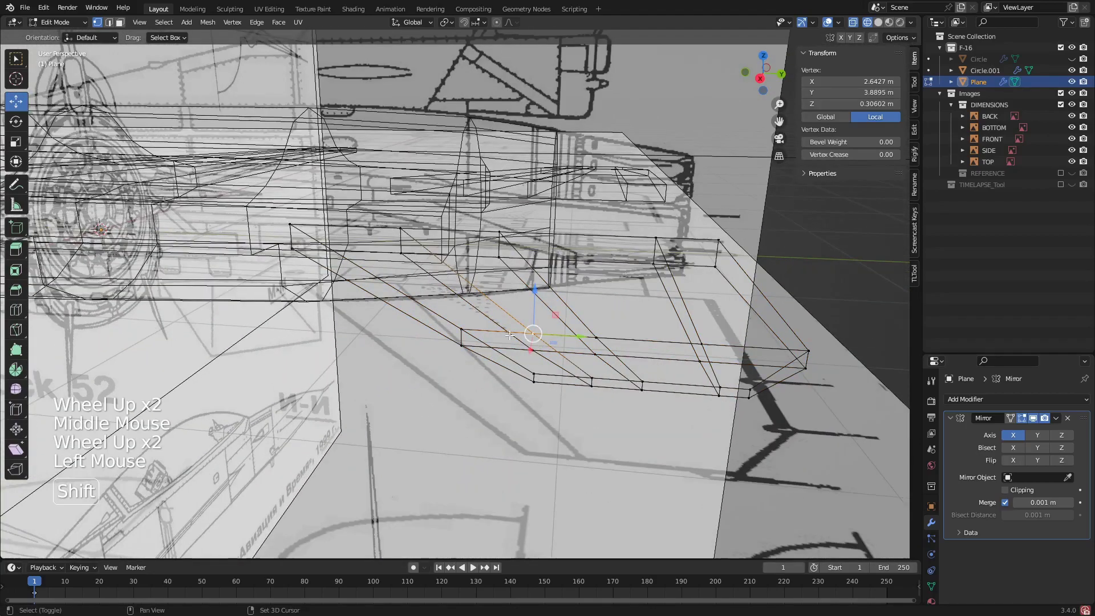
pyautogui.keyDown('shift'); pyautogui.click(405, 226); pyautogui.keyUp('shift')
pyautogui.moveTo(404, 227); pyautogui.dragTo(449, 224, button='middle')
pyautogui.moveTo(449, 224); pyautogui.dragTo(449, 224)
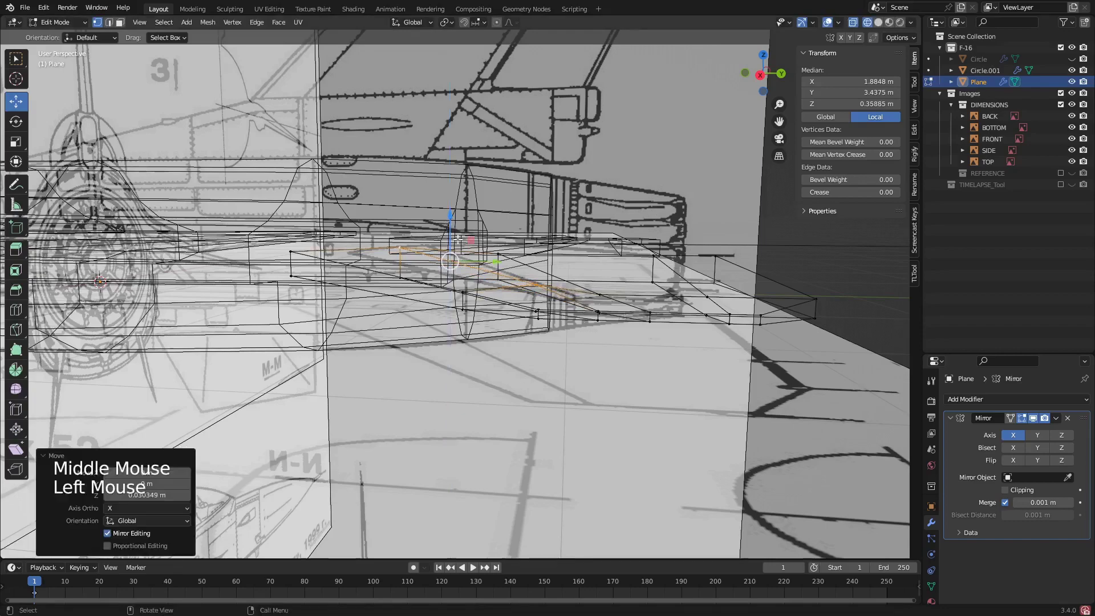
# - Thicken the tailplane's inner section by adjusting the front loop's lower edge and moving the middle loop's lower edge down about 0.019 m
pyautogui.moveTo(449, 224); pyautogui.dragTo(493, 291, button='middle')
pyautogui.click(502, 347)
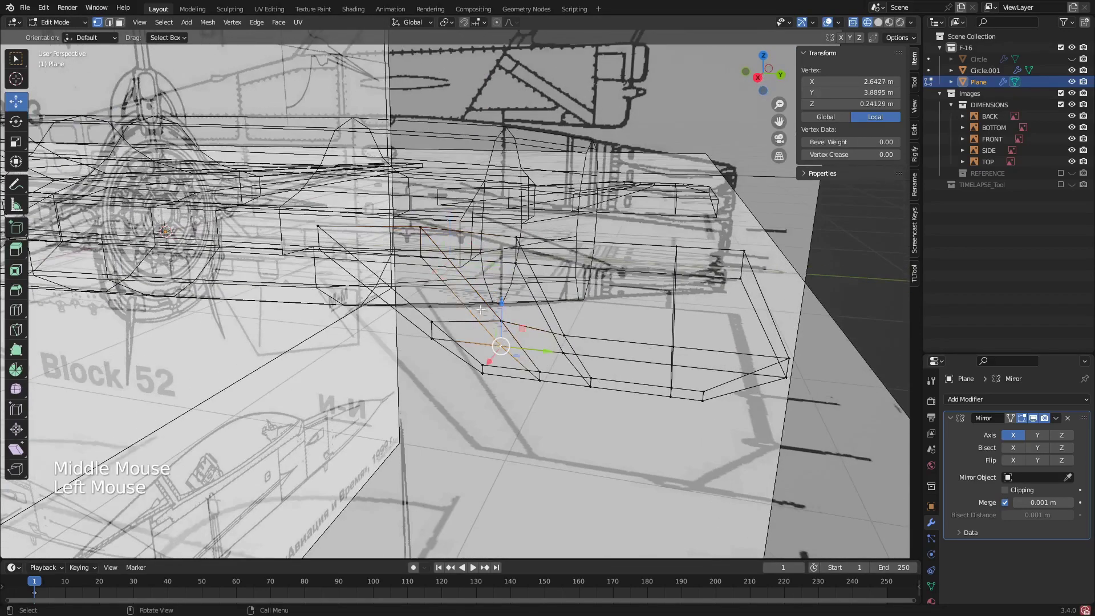
pyautogui.keyDown('shift'); pyautogui.click(420, 256); pyautogui.keyUp('shift')
pyautogui.moveTo(450, 244); pyautogui.dragTo(537, 265)
pyautogui.keyDown('shift'); pyautogui.click(517, 240); pyautogui.keyUp('shift')
pyautogui.click(533, 278)
pyautogui.keyDown('shift'); pyautogui.click(542, 256); pyautogui.keyUp('shift')
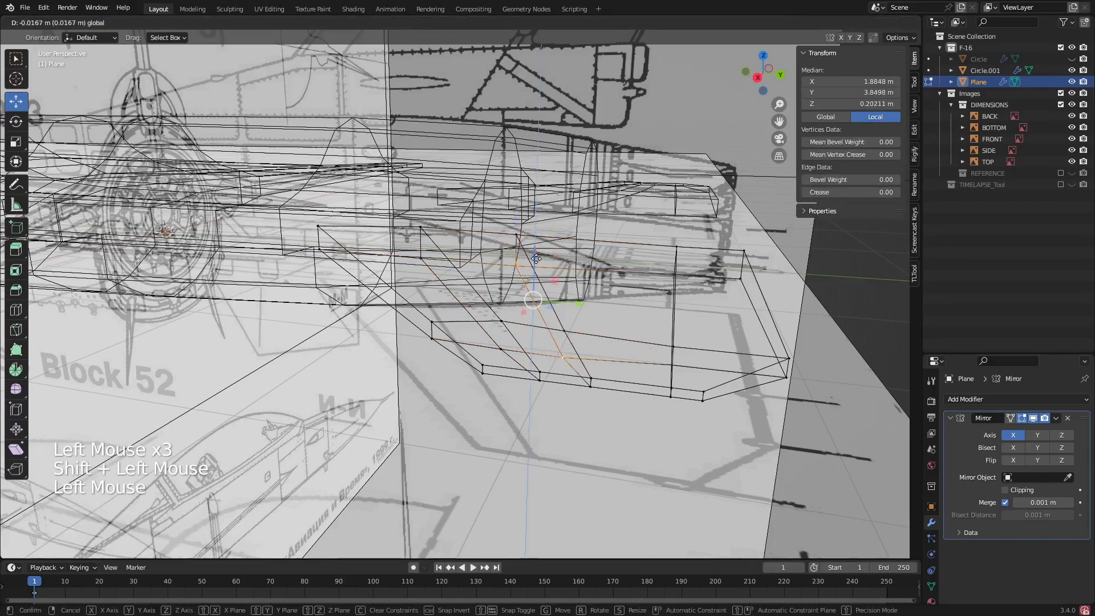
# - Switch the viewport to solid shading and view the tailplane's inner rear corner up close
pyautogui.scroll(-2, 539, 268)
pyautogui.moveTo(539, 268); pyautogui.dragTo(582, 313, button='middle')
pyautogui.press('z')
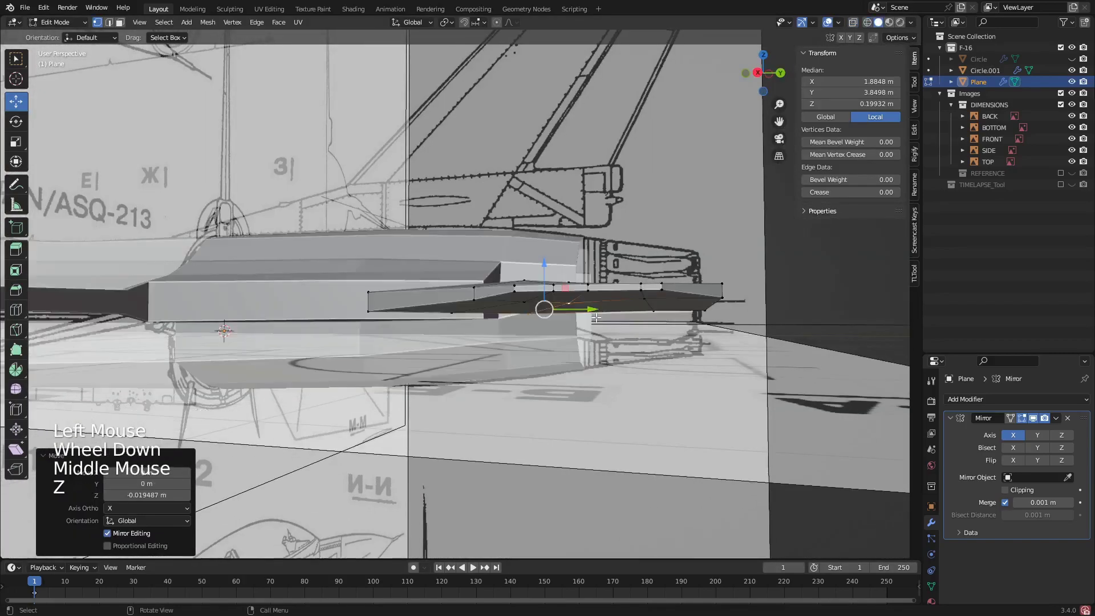
pyautogui.moveTo(656, 296)
pyautogui.mouseDown(button='middle')
pyautogui.moveTo(720, 279)
pyautogui.moveTo(720, 293)
pyautogui.mouseUp(button='middle')
pyautogui.click(707, 285)
pyautogui.keyDown('shift'); pyautogui.click(711, 303); pyautogui.keyUp('shift')
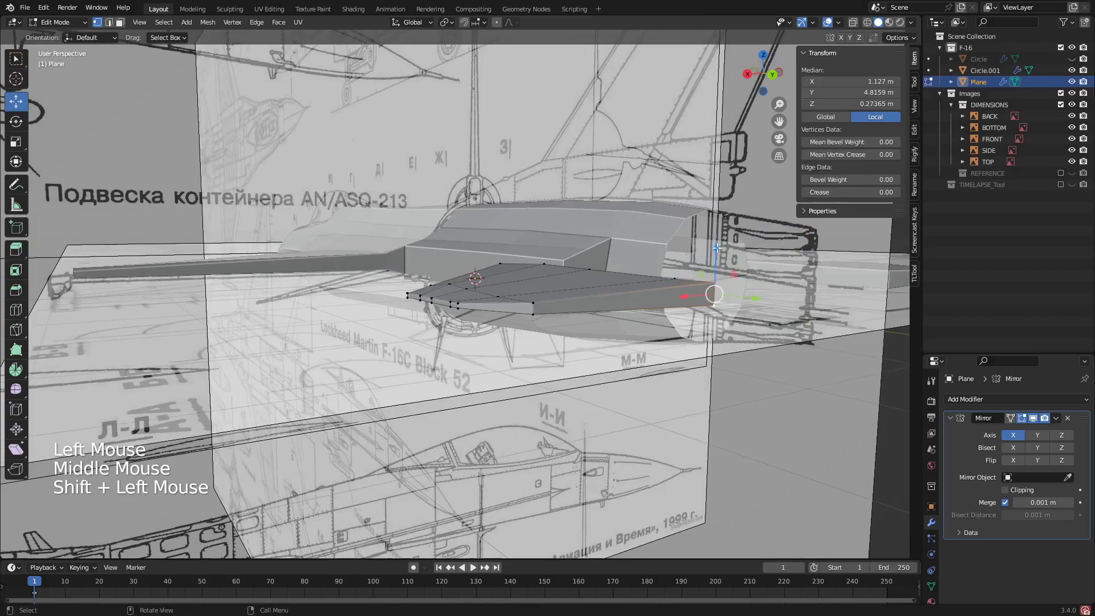
pyautogui.click(674, 277)
pyautogui.moveTo(674, 277); pyautogui.dragTo(648, 311, button='middle')
pyautogui.scroll(2, 649, 311)
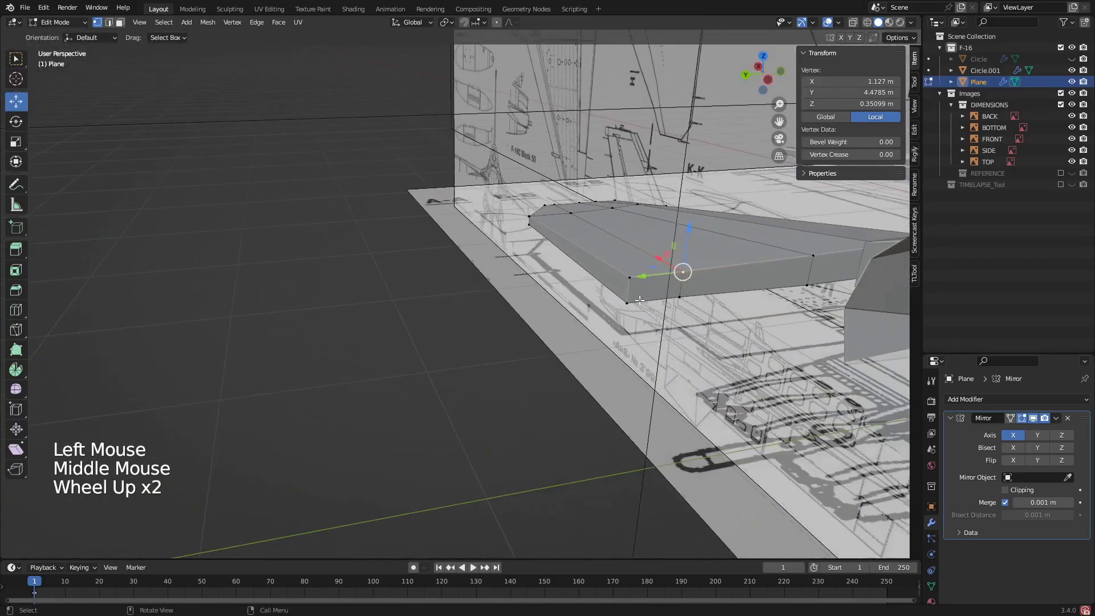
# - Flatten the inner end of the tailplane's trailing edge by scaling its two corner vertices along Z
pyautogui.click(638, 282)
pyautogui.keyDown('shift'); pyautogui.click(637, 298); pyautogui.keyUp('shift')
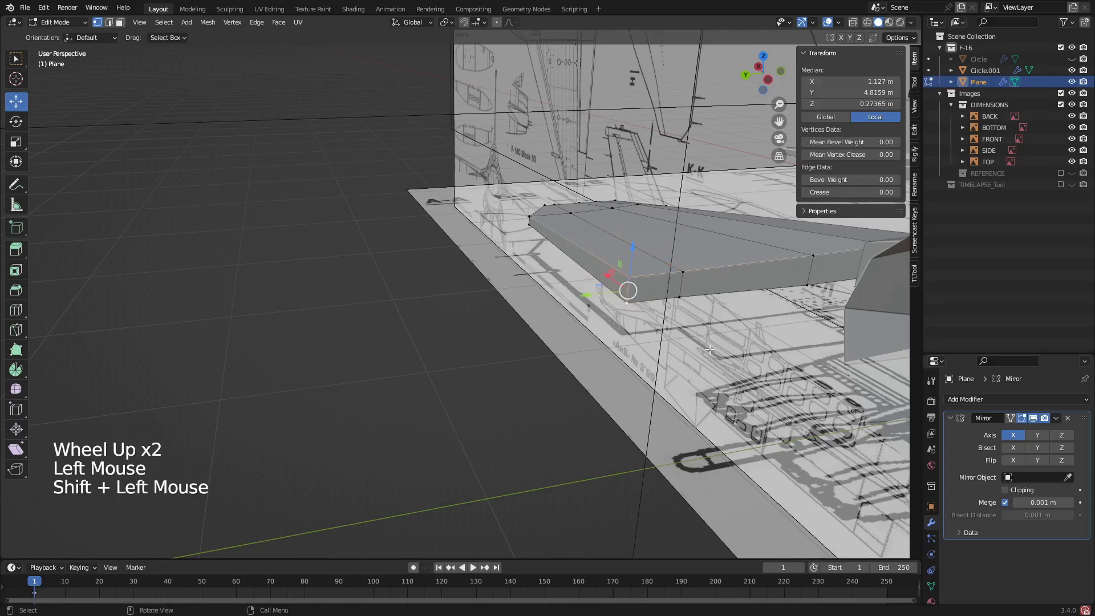
pyautogui.press('s')
pyautogui.press('s')
pyautogui.press('z')
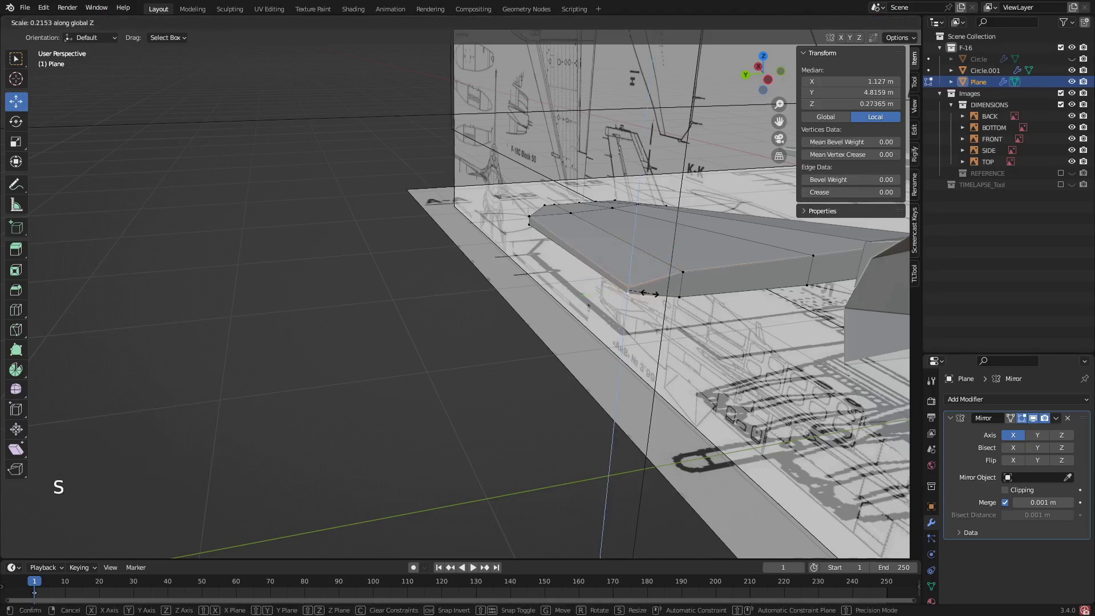
pyautogui.click(661, 294)
# - Thin the outer end of the tailplane's trailing edge by scaling its vertex pair just inboard of the tip along Z
pyautogui.click(531, 215)
pyautogui.keyDown('shift'); pyautogui.click(530, 224); pyautogui.keyUp('shift')
pyautogui.press('z')
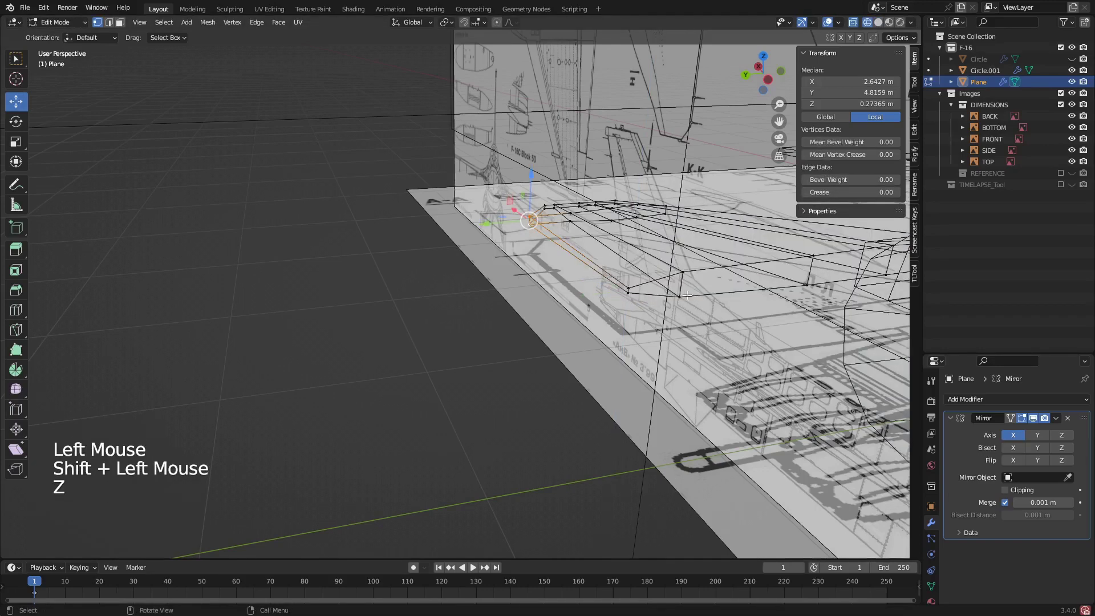
pyautogui.press('s')
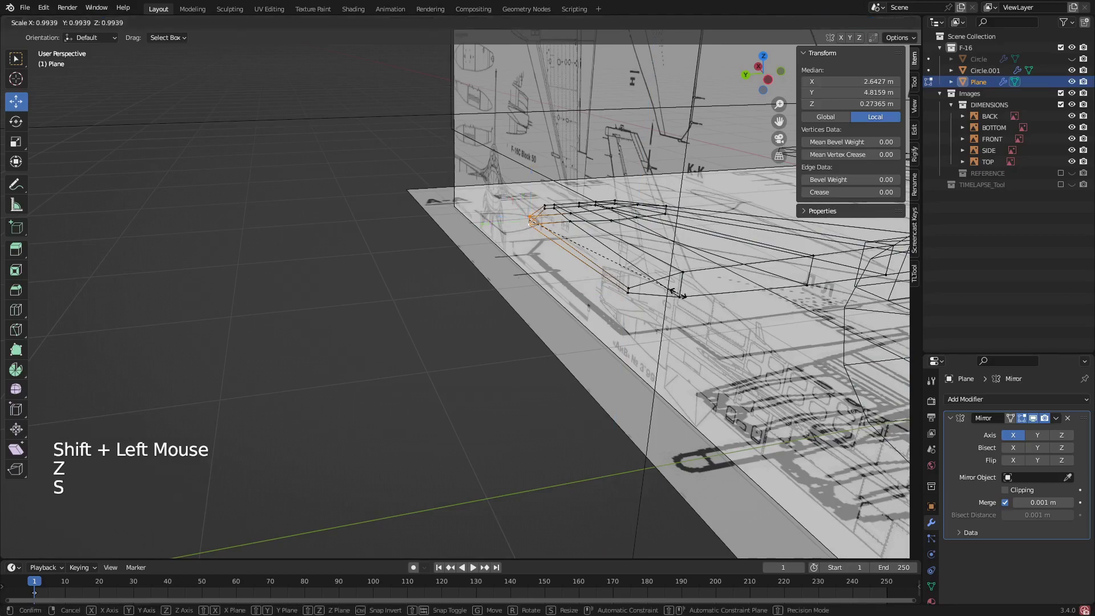
pyautogui.press('z')
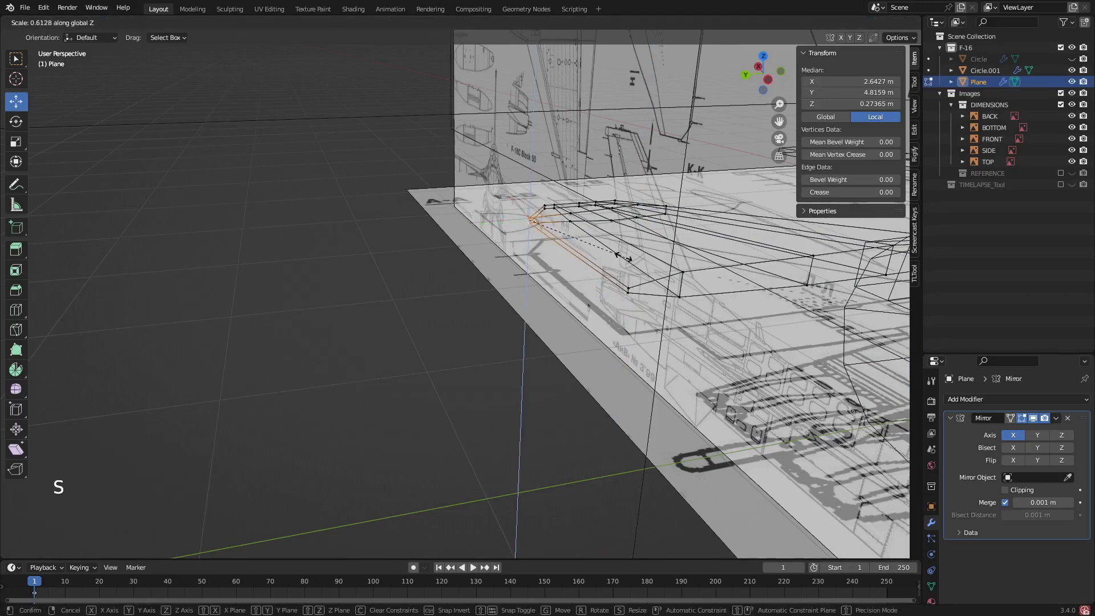
pyautogui.click(611, 248)
# - Scale down along Z the root vertex pair of the spanwise loop just ahead of the tailplane's trailing edge
pyautogui.scroll(-2, 611, 248)
pyautogui.scroll(-1, 627, 273)
pyautogui.moveTo(611, 248)
pyautogui.mouseDown(button='middle')
pyautogui.moveTo(664, 313)
pyautogui.moveTo(655, 298)
pyautogui.mouseUp(button='middle')
pyautogui.scroll(4, 636, 290)
pyautogui.press('z')
pyautogui.click(657, 303)
pyautogui.scroll(2, 654, 297)
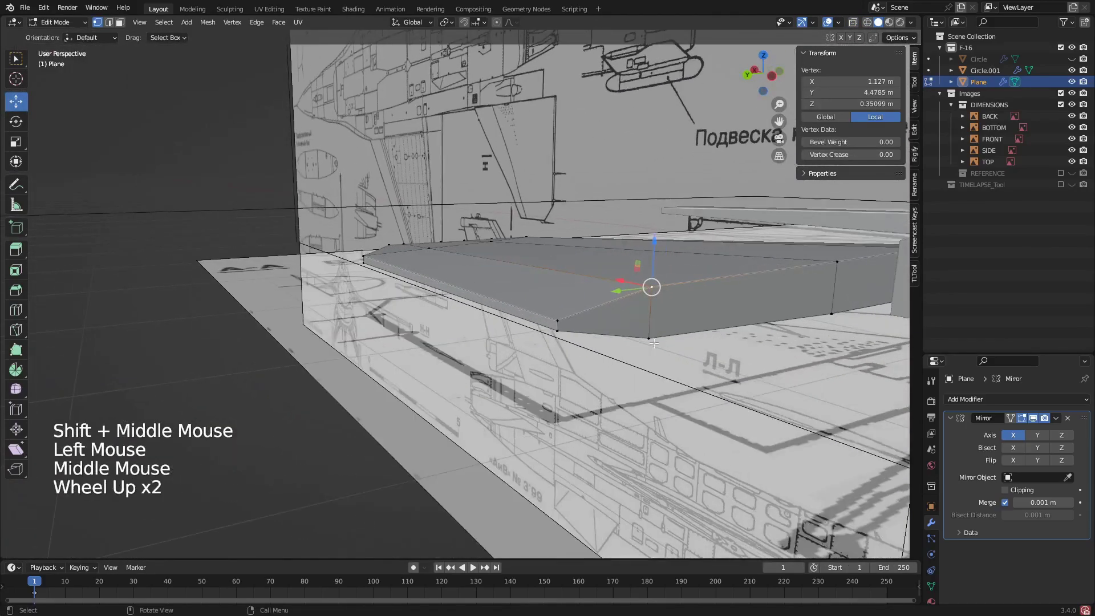
pyautogui.click(652, 310)
pyautogui.keyDown('shift'); pyautogui.click(668, 345); pyautogui.keyUp('shift')
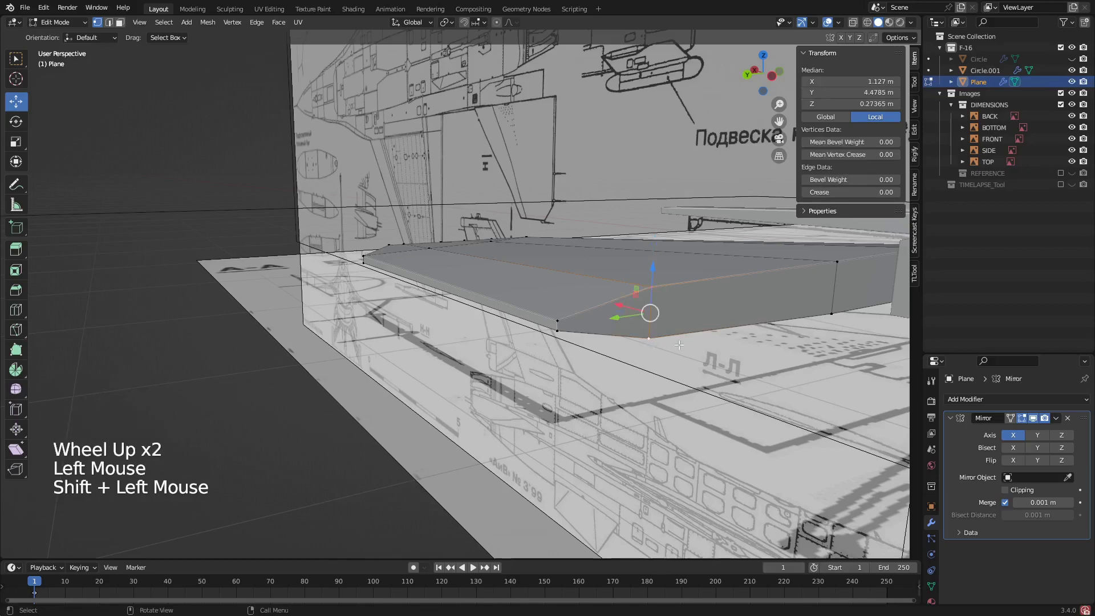
pyautogui.press('s')
pyautogui.press('z')
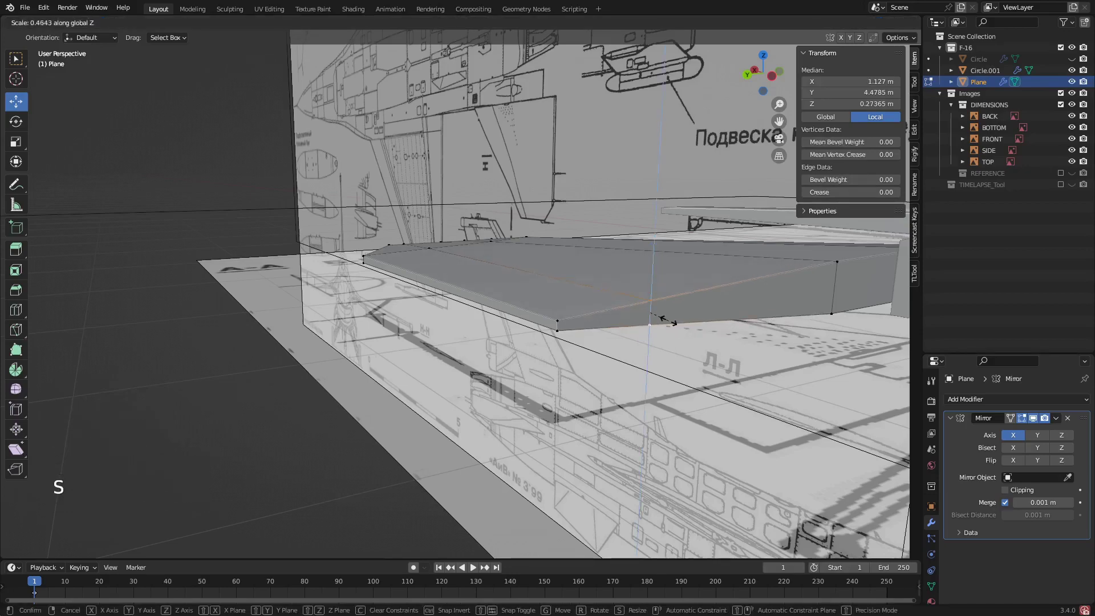
pyautogui.click(701, 314)
# - Scale the leading-edge vertex pair just inboard of the tailplane's tip by 0.277 along Z
pyautogui.scroll(-3, 685, 291)
pyautogui.moveTo(685, 291); pyautogui.dragTo(352, 350, button='middle')
pyautogui.scroll(-1, 605, 364)
pyautogui.scroll(2, 451, 354)
pyautogui.scroll(-2, 451, 354)
pyautogui.scroll(1, 453, 319)
pyautogui.scroll(-2, 453, 319)
pyautogui.scroll(-1, 433, 308)
pyautogui.scroll(2, 404, 354)
pyautogui.click(414, 341)
pyautogui.keyDown('shift'); pyautogui.click(402, 345); pyautogui.keyUp('shift')
pyautogui.scroll(2, 353, 351)
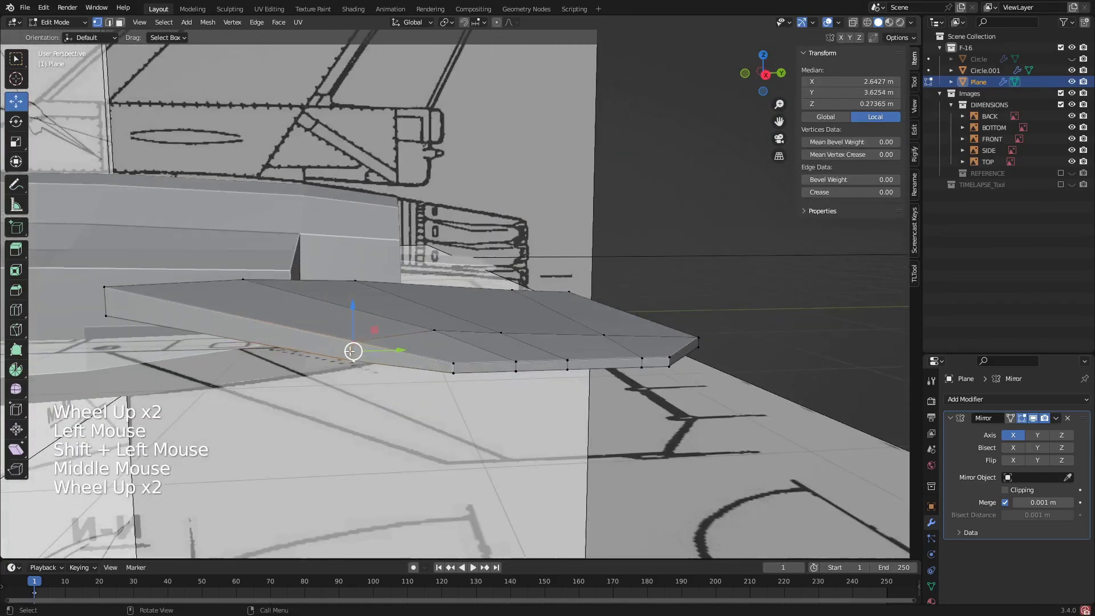
pyautogui.press('s')
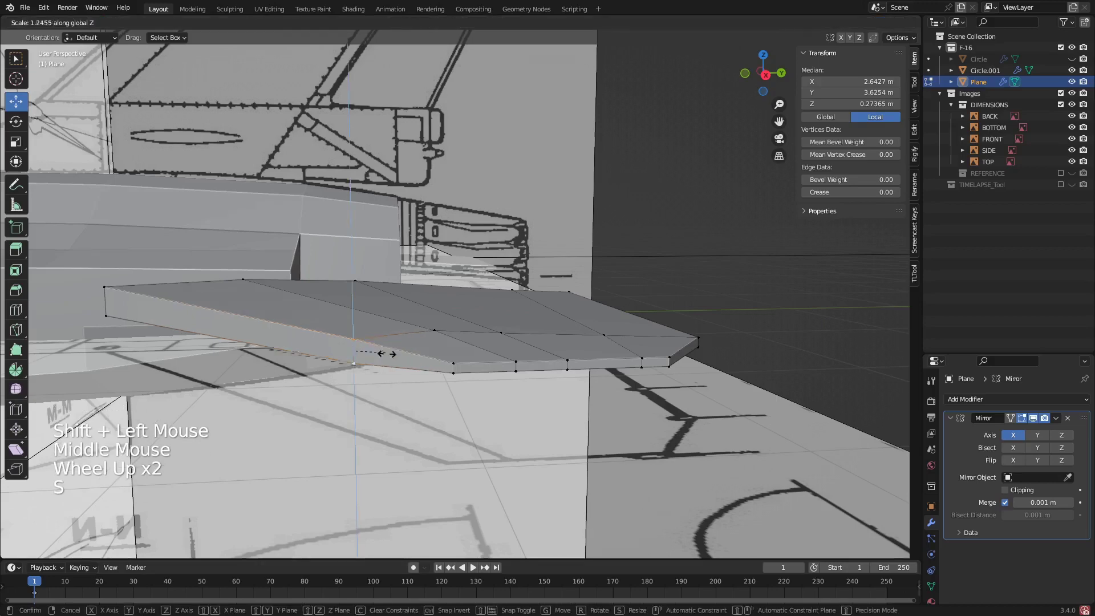
pyautogui.press('z')
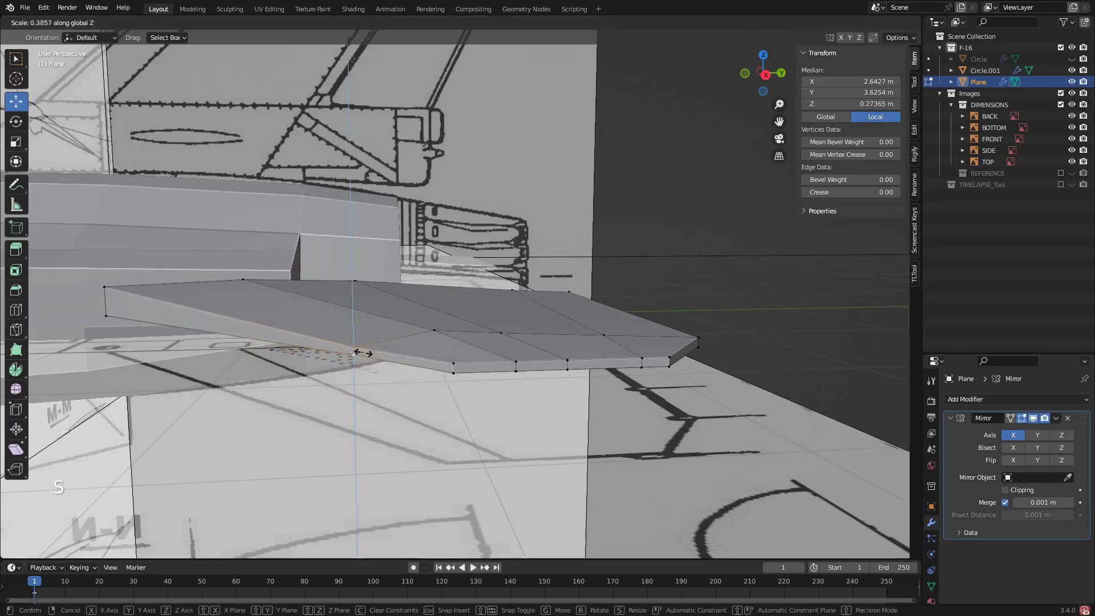
pyautogui.click(359, 352)
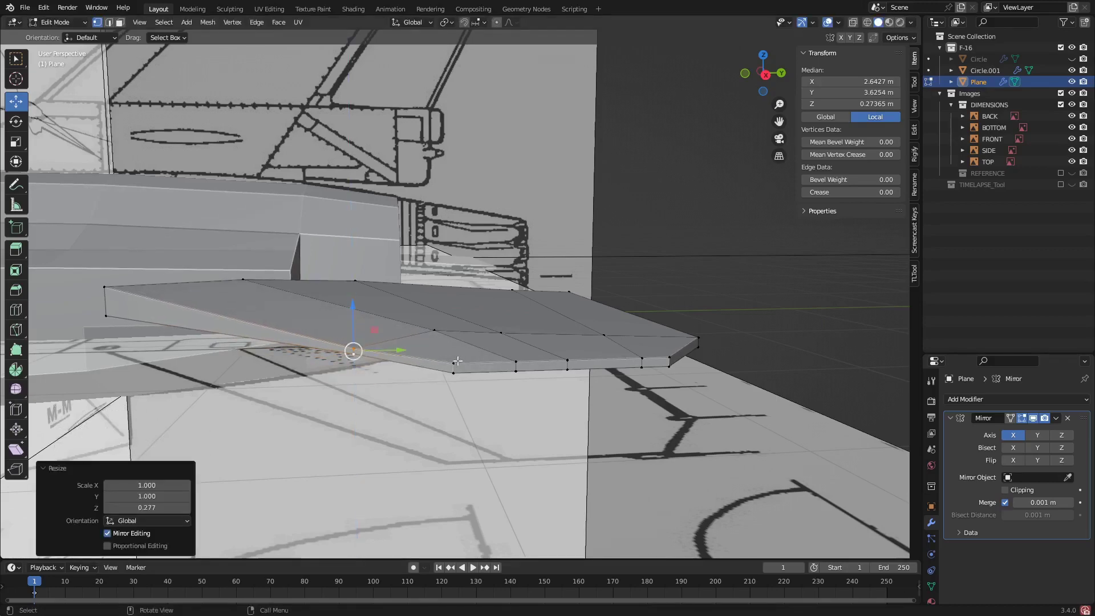
# - Thin the tailplane's tip by scaling all of its outermost vertices by 0.366 along Z
pyautogui.click(454, 364)
pyautogui.keyDown('shift'); pyautogui.click(453, 365); pyautogui.keyUp('shift')
pyautogui.keyDown('shift'); pyautogui.click(516, 363); pyautogui.keyUp('shift')
pyautogui.keyDown('shift'); pyautogui.click(516, 363); pyautogui.keyUp('shift')
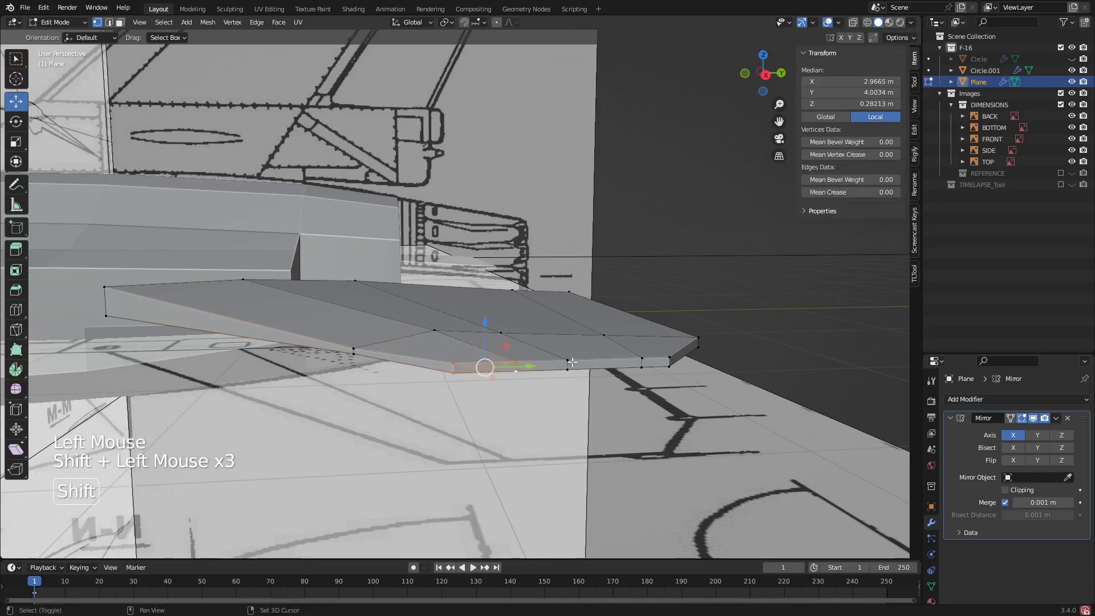
pyautogui.keyDown('shift'); pyautogui.click(669, 359); pyautogui.keyUp('shift')
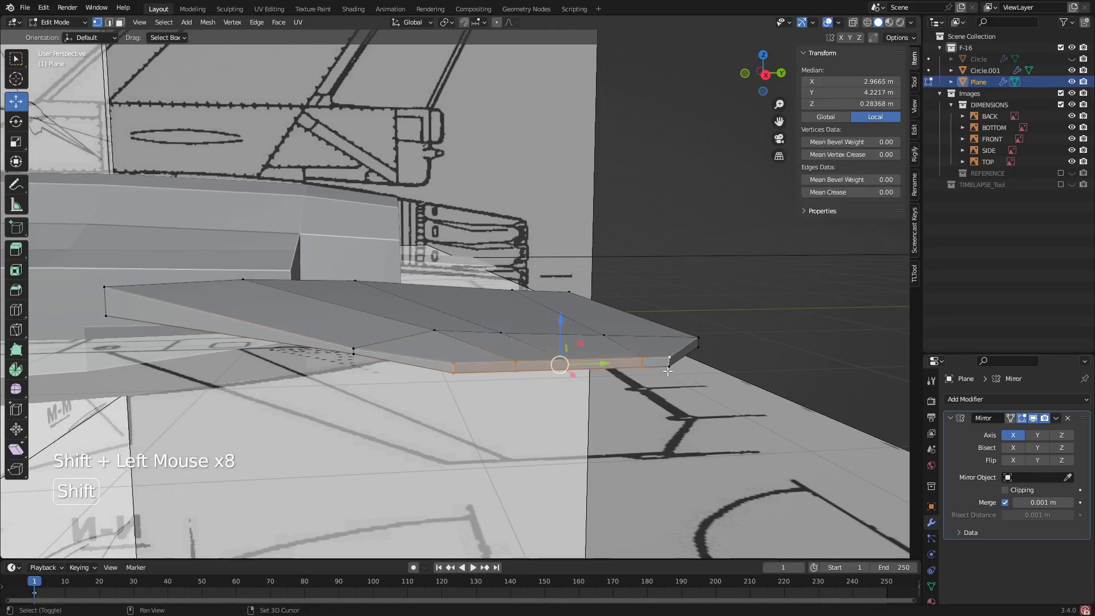
pyautogui.keyDown('shift'); pyautogui.click(698, 339); pyautogui.keyUp('shift')
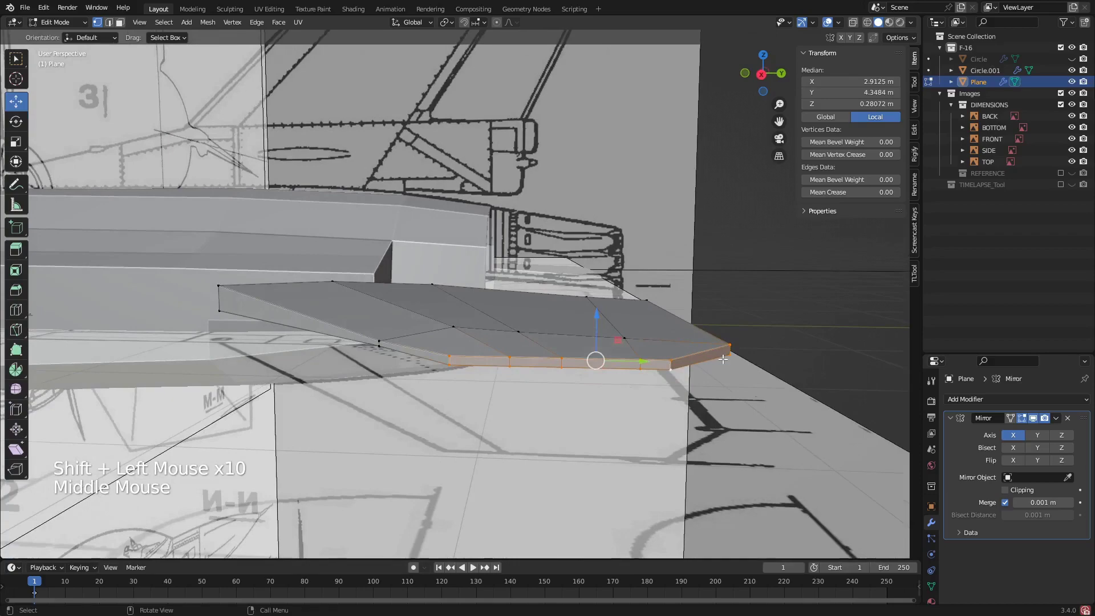
pyautogui.press('s')
pyautogui.press('z')
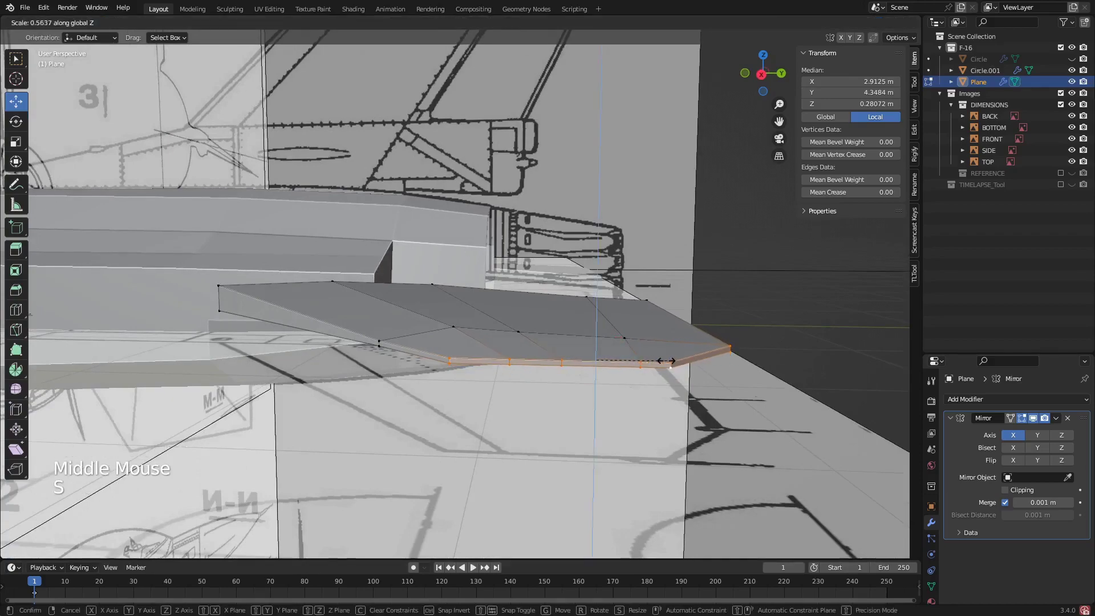
pyautogui.click(642, 360)
# - Sharpen the leading edge at the tailplane's root by scaling its vertex pair by 0.102 along Z
pyautogui.scroll(-2, 642, 360)
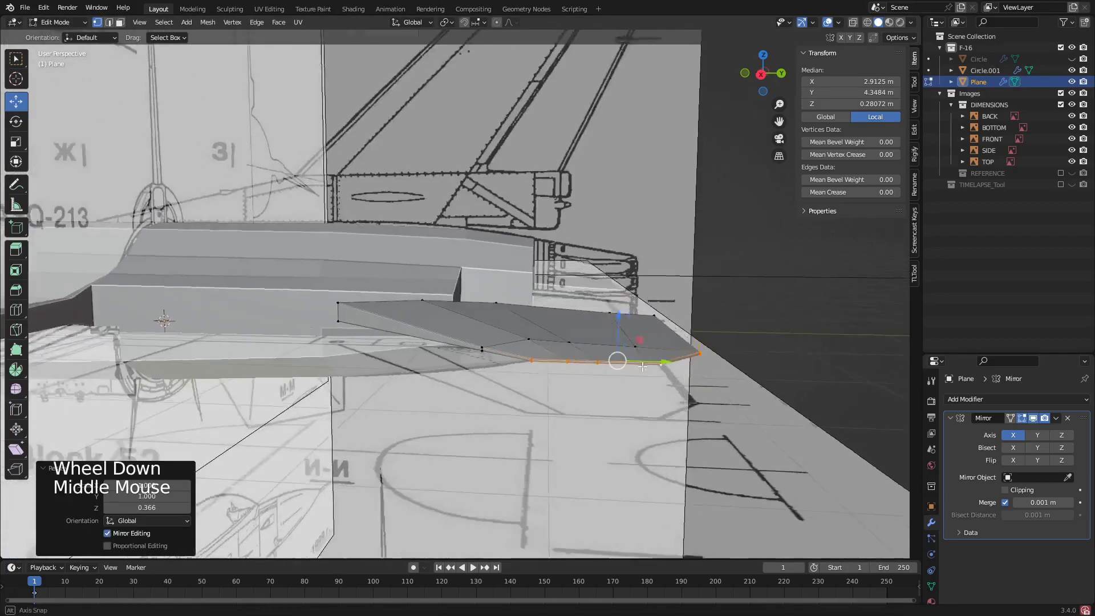
pyautogui.moveTo(642, 360); pyautogui.dragTo(576, 360, button='middle')
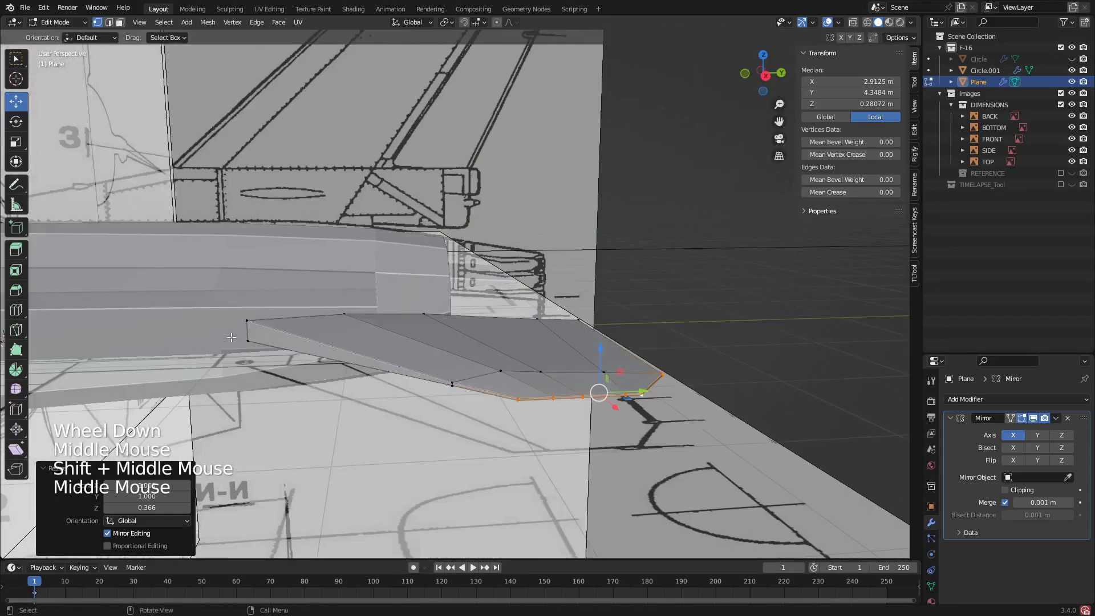
pyautogui.click(247, 308)
pyautogui.keyDown('shift'); pyautogui.click(247, 328); pyautogui.keyUp('shift')
pyautogui.moveTo(247, 328); pyautogui.dragTo(268, 337, button='middle')
pyautogui.scroll(2, 275, 337)
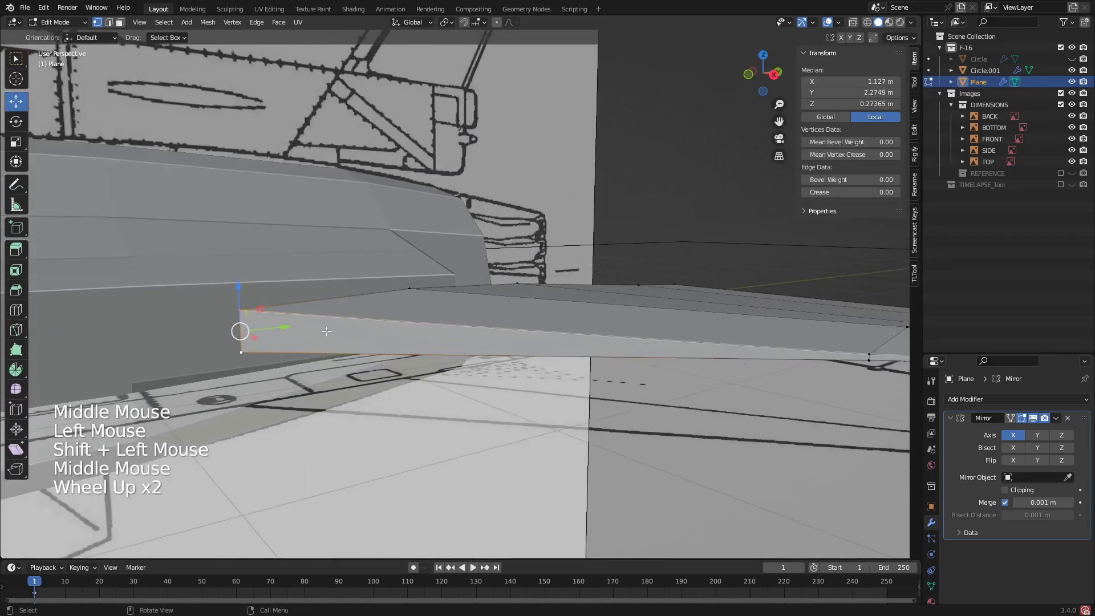
pyautogui.press('s')
pyautogui.press('z')
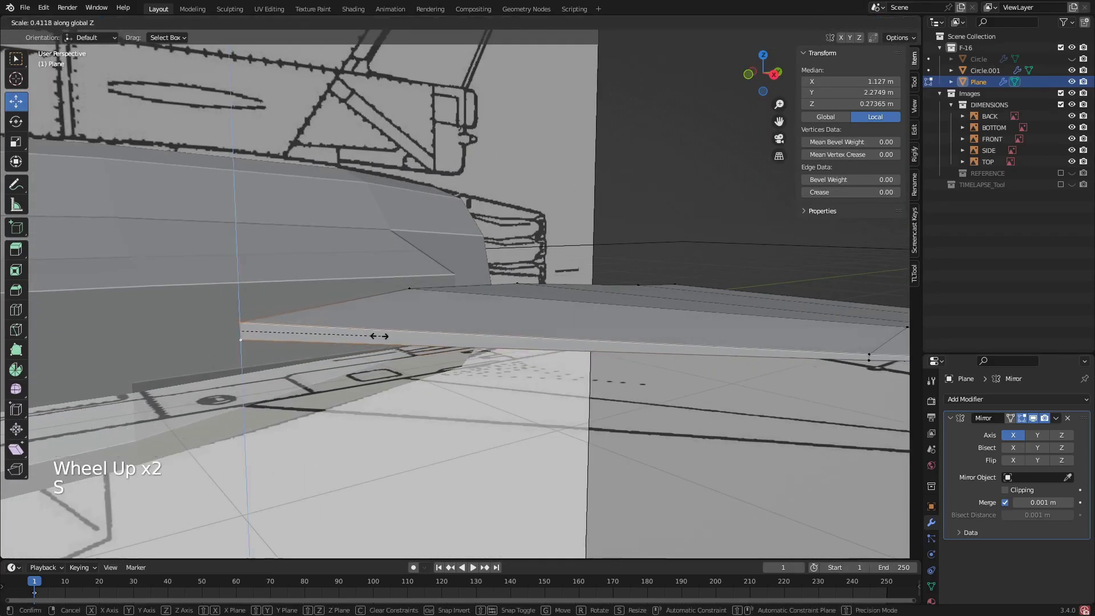
pyautogui.click(273, 329)
# - Thicken the root end of the tailplane's leading edge slightly by scaling its vertex pair by 1.540 along Z
pyautogui.scroll(-2, 273, 329)
pyautogui.moveTo(273, 329); pyautogui.dragTo(435, 351, button='middle')
pyautogui.scroll(2, 434, 351)
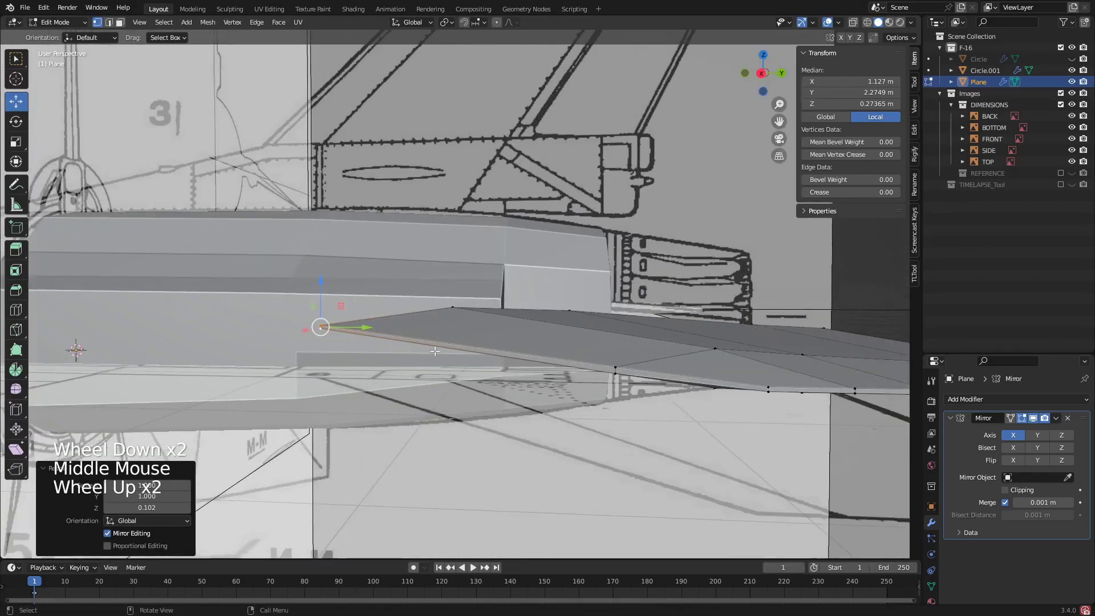
pyautogui.press('s')
pyautogui.press('z')
pyautogui.click(495, 358)
# - Compare the tailplane's tapered profile with the side blueprint in a wireframe right view
pyautogui.scroll(-2, 496, 358)
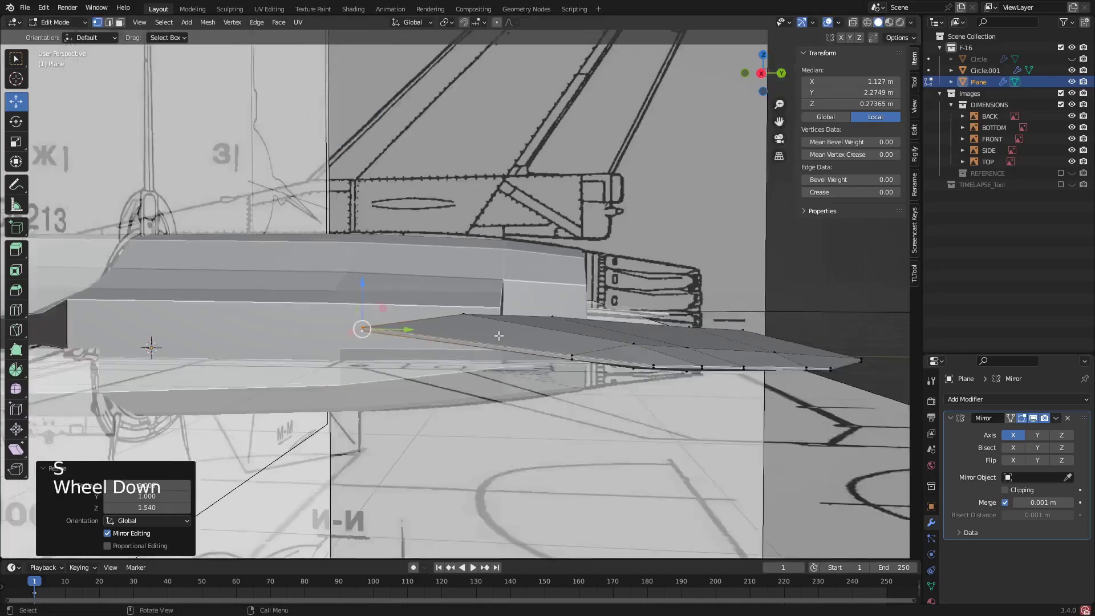
pyautogui.moveTo(495, 358); pyautogui.dragTo(530, 365, button='middle')
pyautogui.scroll(-2, 486, 318)
pyautogui.moveTo(486, 318); pyautogui.dragTo(491, 323, button='middle')
pyautogui.scroll(2, 479, 319)
pyautogui.scroll(-1, 479, 319)
pyautogui.scroll(1, 487, 317)
pyautogui.scroll(-2, 487, 318)
pyautogui.scroll(4, 490, 324)
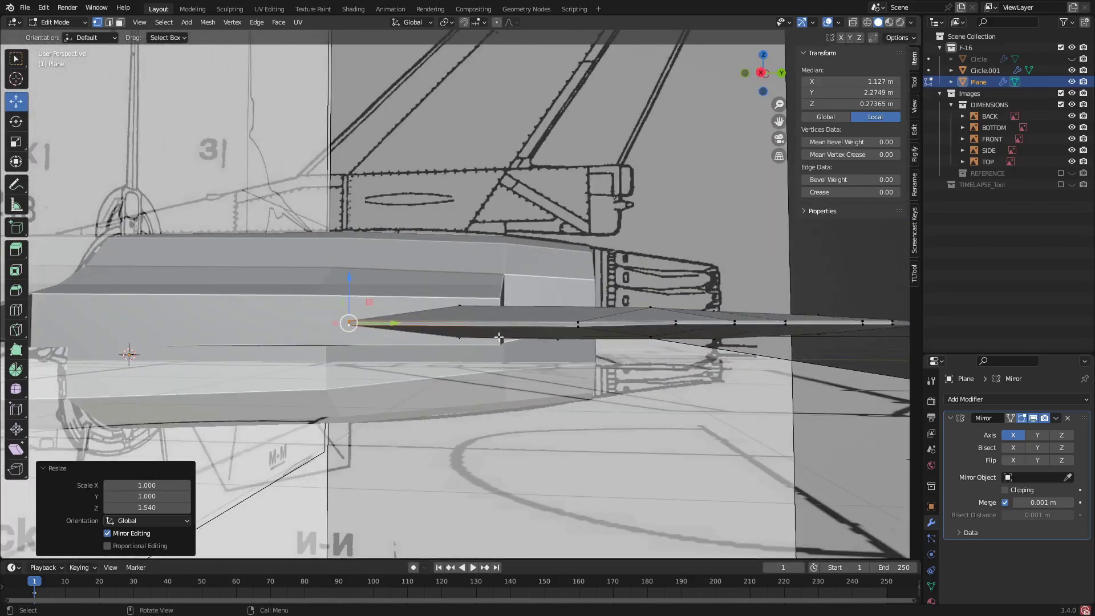
pyautogui.press('z')
pyautogui.click(763, 74)
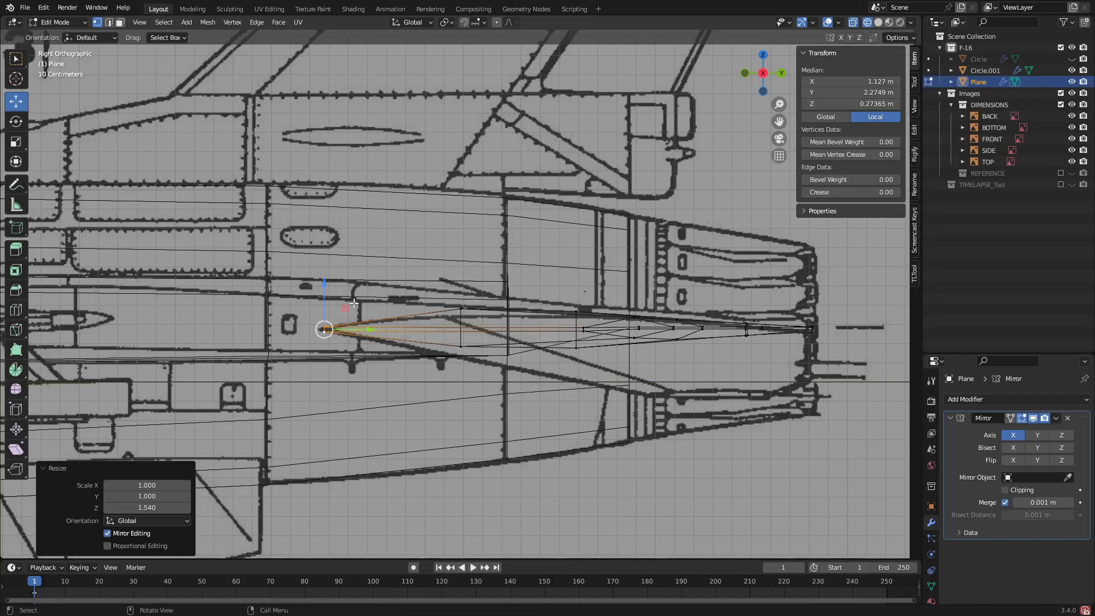
# - Examine the tailplane's shape and its junction with the rear fuselage from several angles
pyautogui.scroll(-2, 564, 318)
pyautogui.moveTo(564, 318); pyautogui.dragTo(399, 333, button='middle')
pyautogui.scroll(-1, 501, 325)
pyautogui.press('z')
pyautogui.scroll(2, 392, 333)
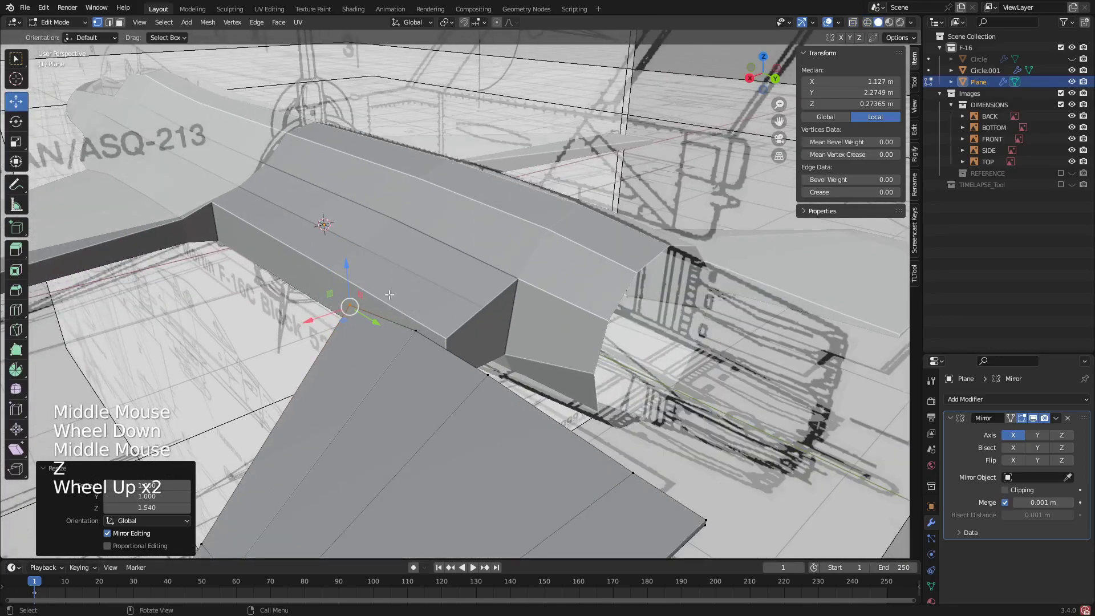
pyautogui.press('z')
pyautogui.scroll(2, 447, 346)
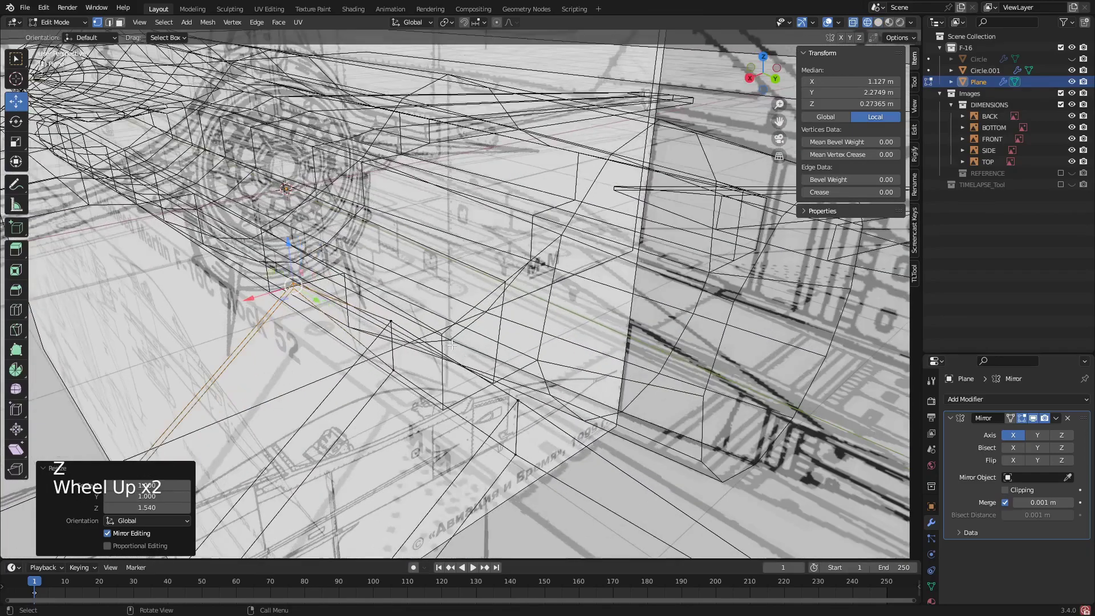
pyautogui.press('z')
pyautogui.scroll(-1, 450, 344)
pyautogui.moveTo(450, 344); pyautogui.dragTo(457, 315, button='middle')
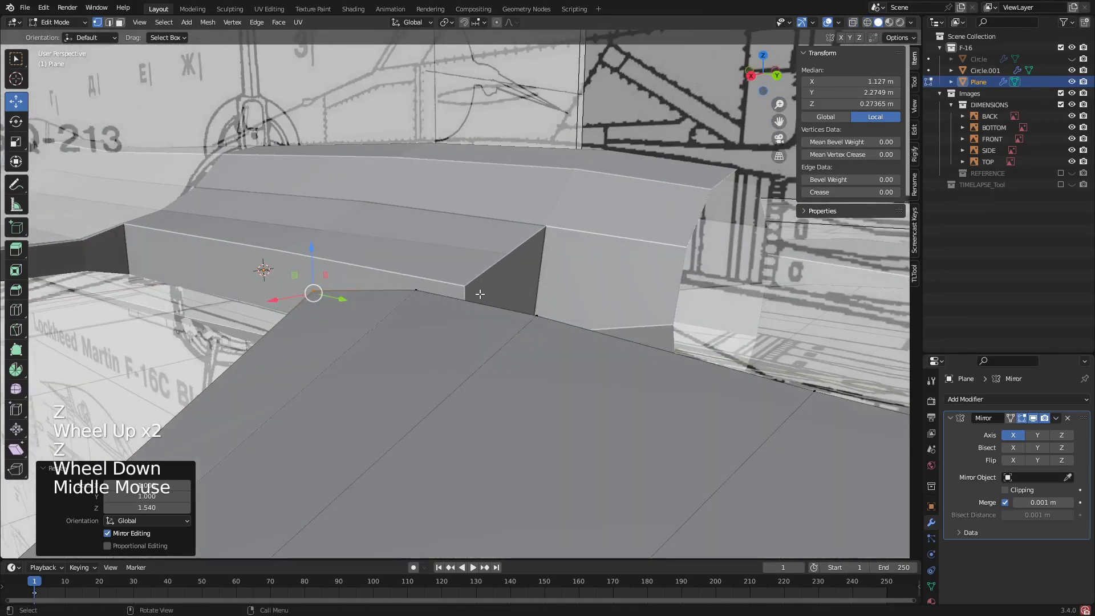
pyautogui.scroll(-2, 466, 296)
pyautogui.moveTo(466, 296); pyautogui.dragTo(320, 365, button='middle')
pyautogui.scroll(1, 399, 325)
pyautogui.scroll(-2, 399, 325)
pyautogui.scroll(-1, 319, 365)
pyautogui.moveTo(319, 365); pyautogui.dragTo(522, 334, button='middle')
pyautogui.scroll(2, 522, 335)
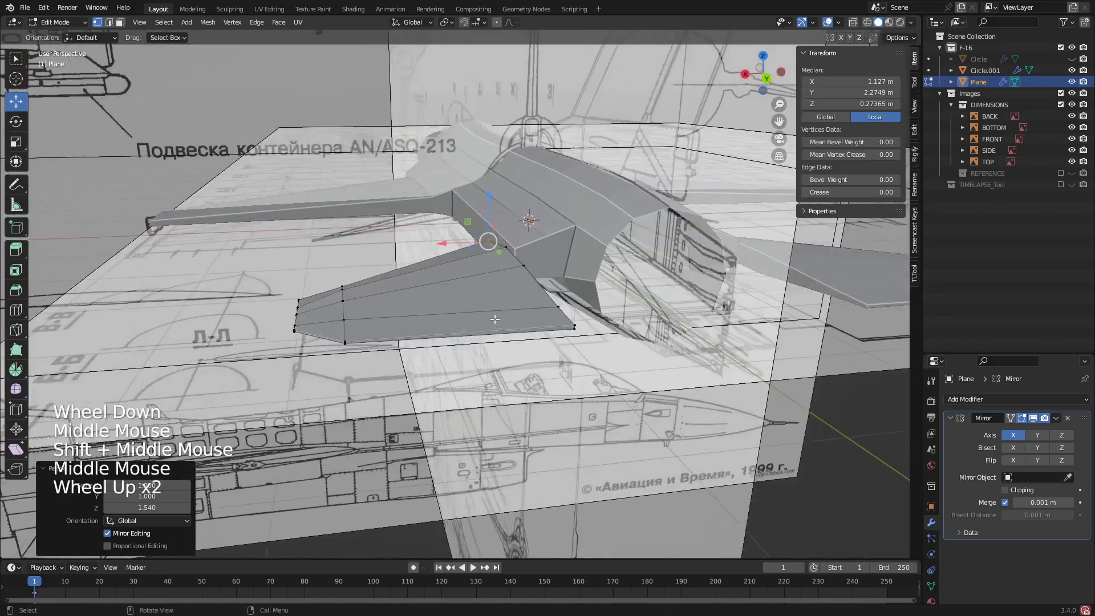
# - In a wireframe back view, lower the upper vertices of the row just inboard of the tailplane's tip, starting with about 0.007 m
pyautogui.click(771, 79)
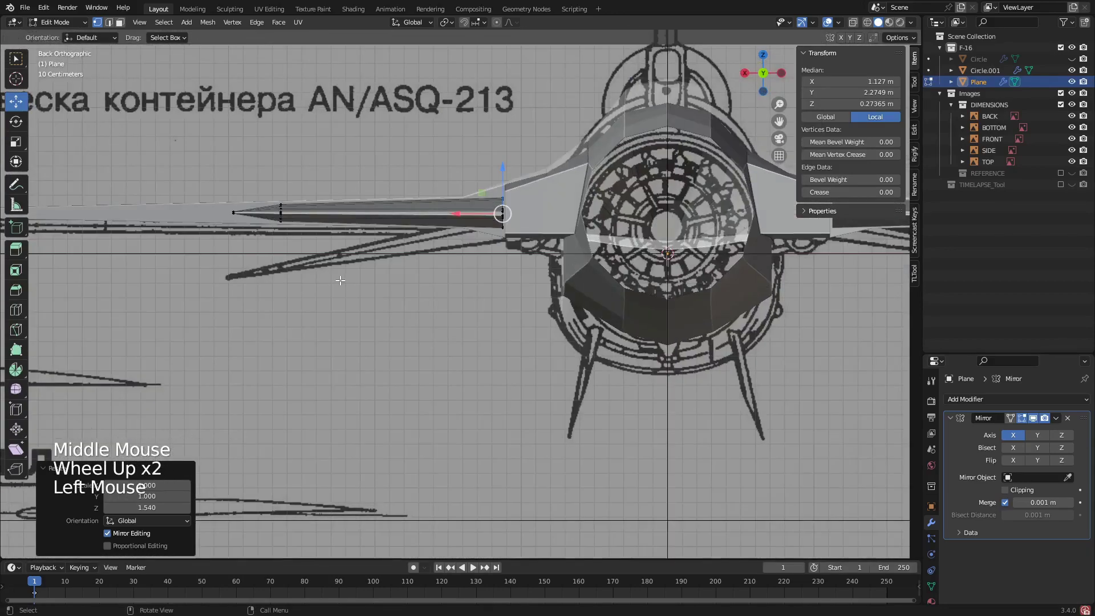
pyautogui.scroll(5, 265, 181)
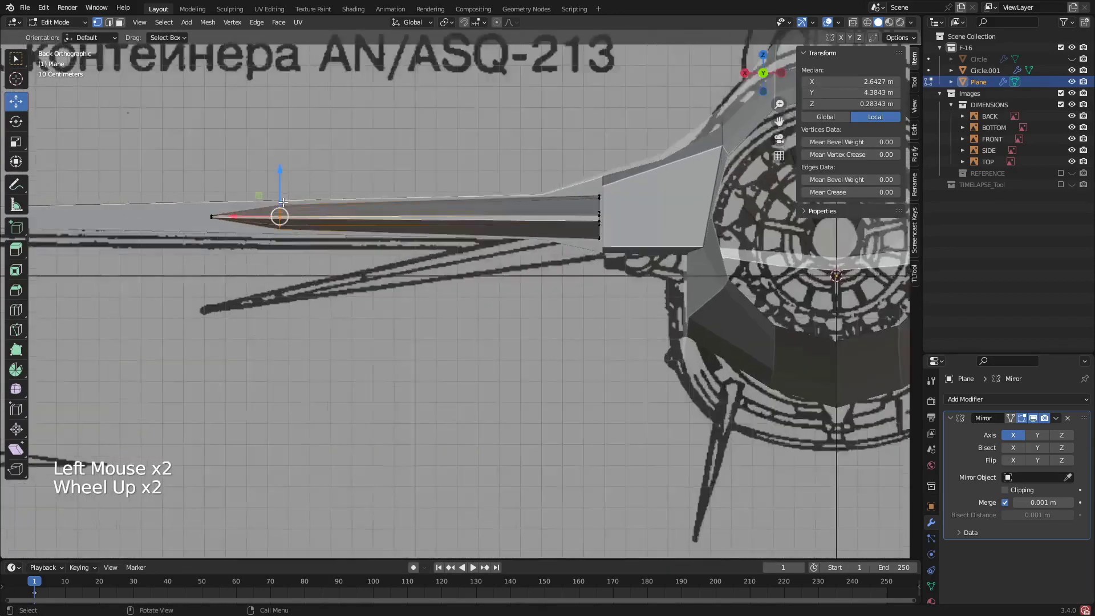
pyautogui.press('z')
pyautogui.moveTo(260, 173)
pyautogui.keyDown('shift'); pyautogui.mouseDown()
pyautogui.moveTo(309, 217)
pyautogui.moveTo(292, 222)
pyautogui.mouseUp(); pyautogui.keyUp('shift')
pyautogui.scroll(2, 294, 205)
pyautogui.click(295, 200)
pyautogui.hotkey('ctrl', 'z')
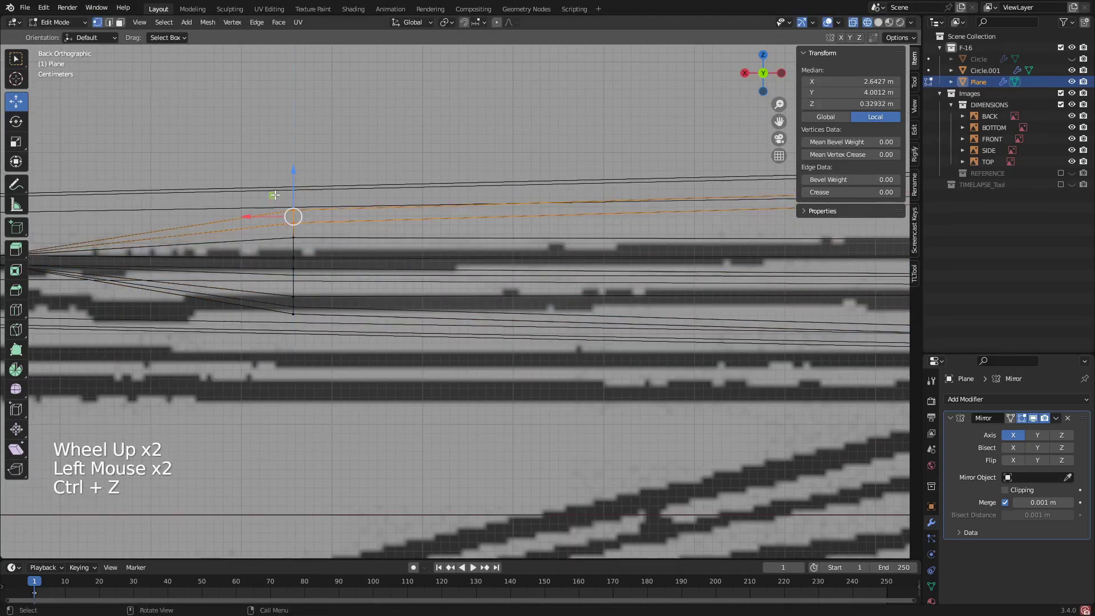
pyautogui.click(285, 183)
pyautogui.moveTo(293, 184); pyautogui.dragTo(287, 189)
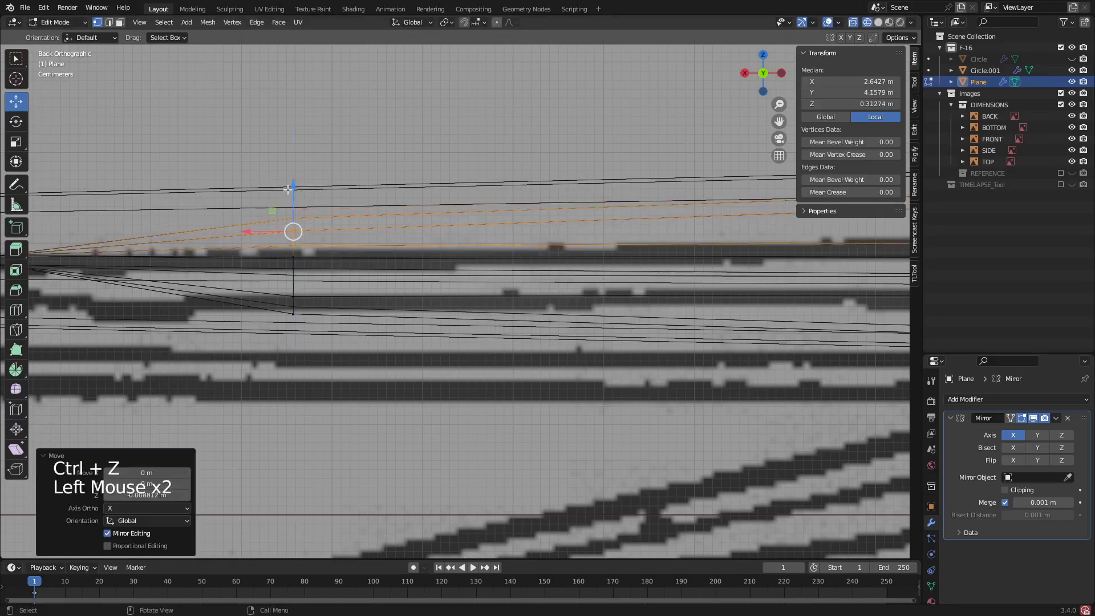
pyautogui.moveTo(308, 230); pyautogui.dragTo(308, 231)
pyautogui.moveTo(293, 184); pyautogui.dragTo(308, 230)
pyautogui.moveTo(293, 228); pyautogui.dragTo(293, 226)
# - Raise the lower vertices of the row just inboard of the tailplane's tip, bringing one to about 0.239 m in Z
pyautogui.click(277, 283)
pyautogui.moveTo(293, 306); pyautogui.dragTo(292, 265)
pyautogui.click(273, 295)
pyautogui.click(293, 296)
pyautogui.scroll(-2, 293, 265)
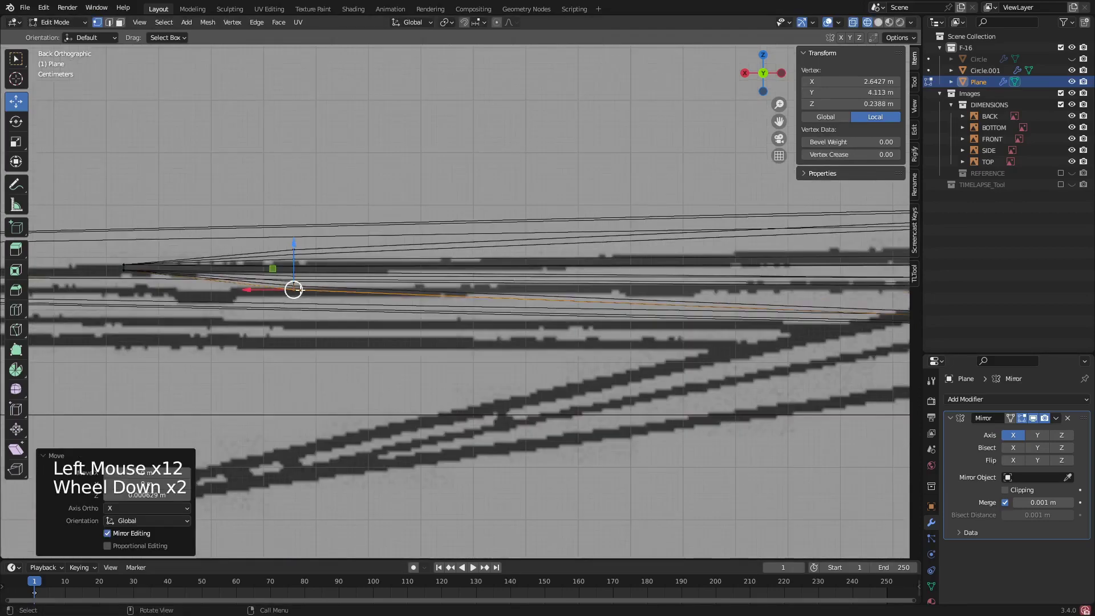
pyautogui.press('z')
pyautogui.scroll(-2, 296, 290)
pyautogui.moveTo(297, 290)
pyautogui.mouseDown(button='middle')
pyautogui.moveTo(323, 317)
pyautogui.moveTo(399, 308)
pyautogui.mouseUp(button='middle')
pyautogui.scroll(-7, 323, 316)
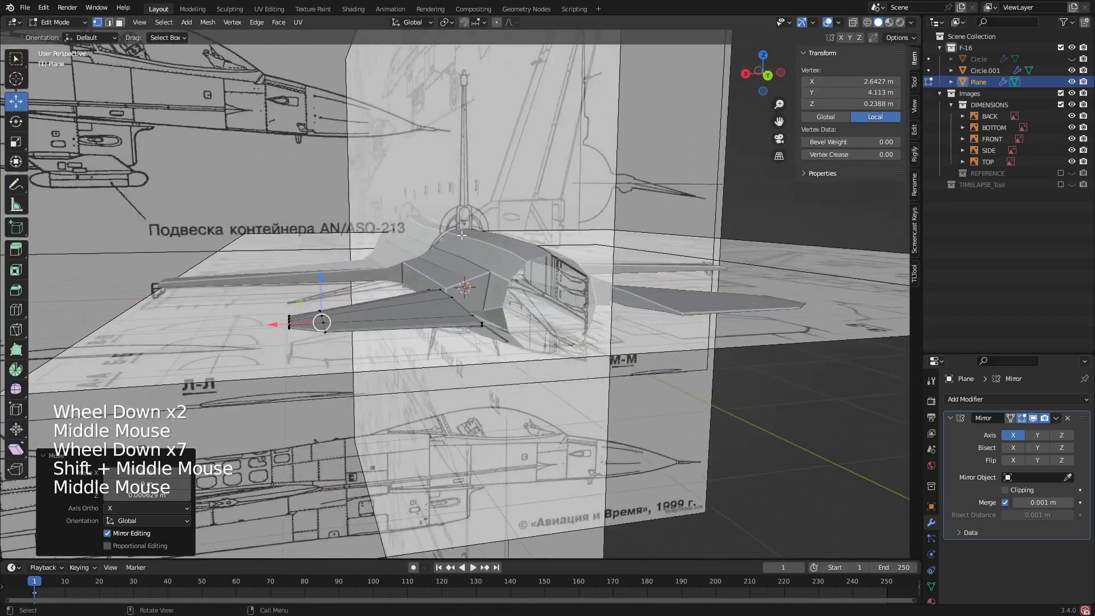
pyautogui.click(762, 73)
pyautogui.scroll(2, 370, 335)
pyautogui.moveTo(211, 236); pyautogui.dragTo(329, 332)
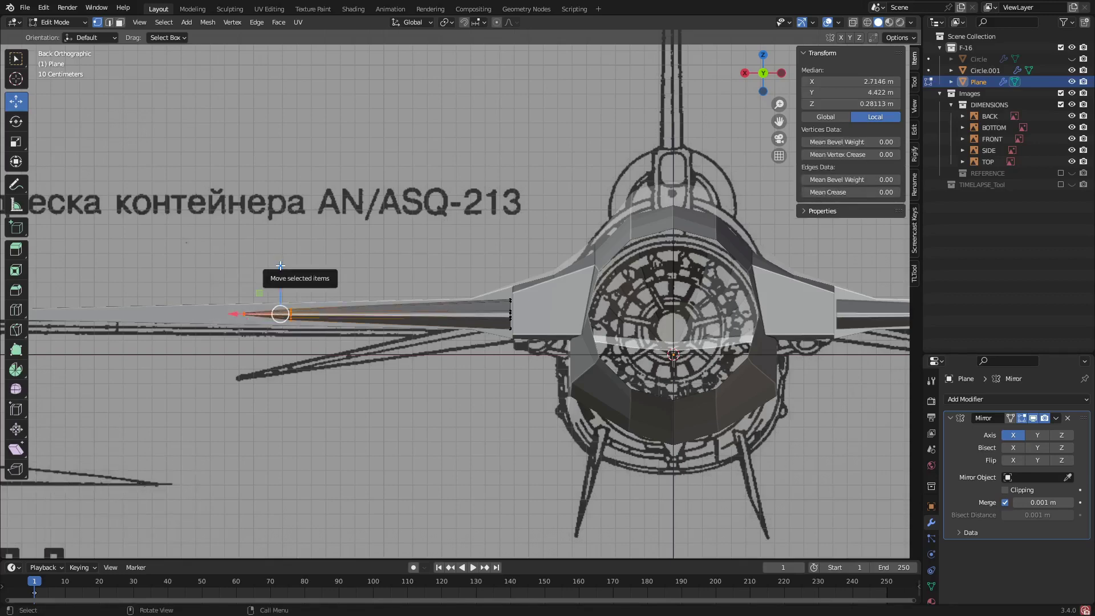
pyautogui.moveTo(279, 266); pyautogui.dragTo(285, 365)
pyautogui.hotkey('ctrl', 'z')
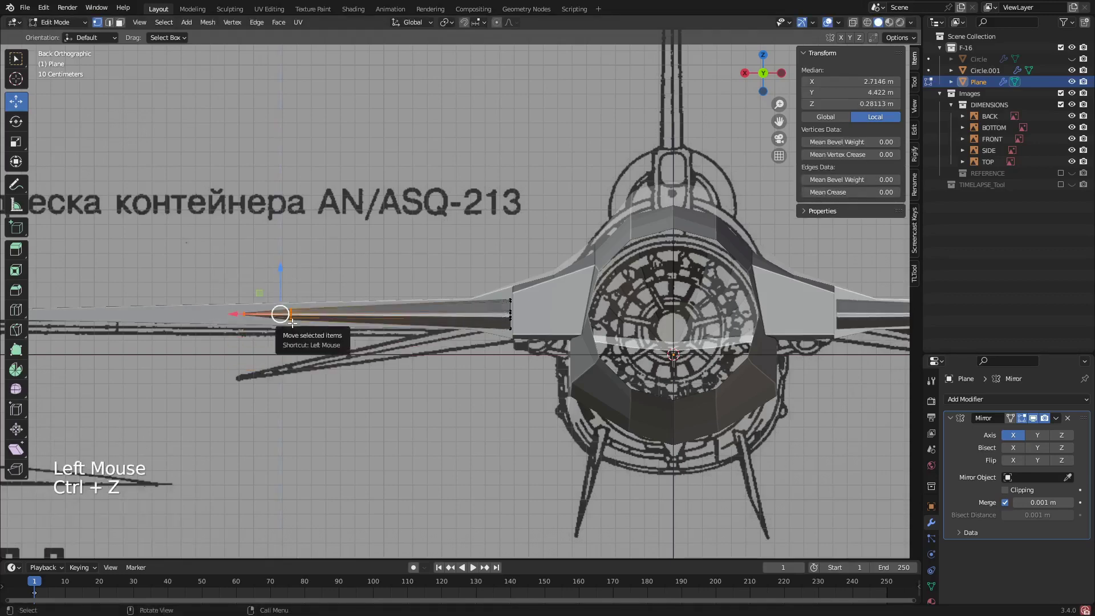
# - In a wireframe back view, lower all vertices of the tailplane's tip section by about 0.378 m in Z
pyautogui.press('z')
pyautogui.moveTo(240, 299); pyautogui.dragTo(330, 373)
pyautogui.moveTo(263, 259); pyautogui.dragTo(274, 316)
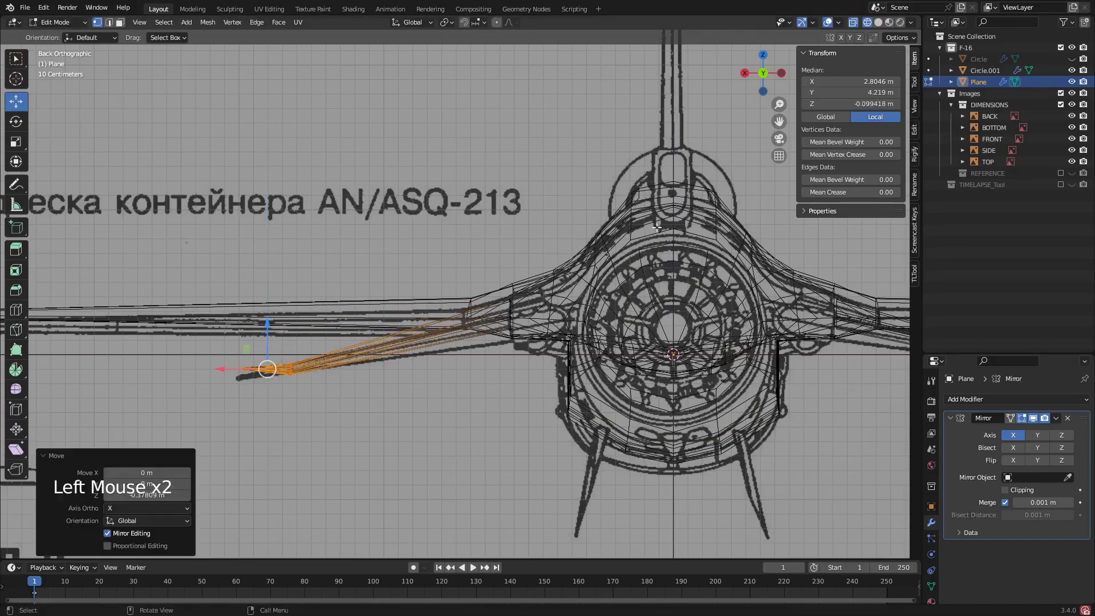
# - Rotate the tailplane's tip section by about -13° in the back view to follow the blueprint's downward slope
pyautogui.click(765, 75)
pyautogui.scroll(2, 423, 332)
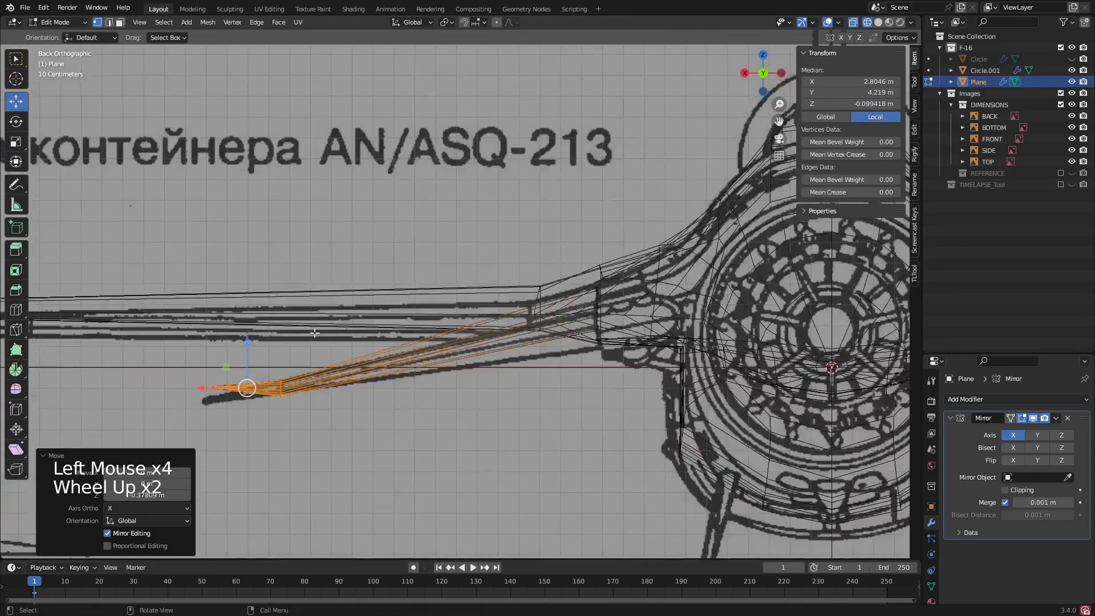
pyautogui.keyDown('shift'); pyautogui.moveTo(423, 333); pyautogui.dragTo(388, 361, button='middle'); pyautogui.keyUp('shift')
pyautogui.scroll(2, 389, 360)
pyautogui.press('e')
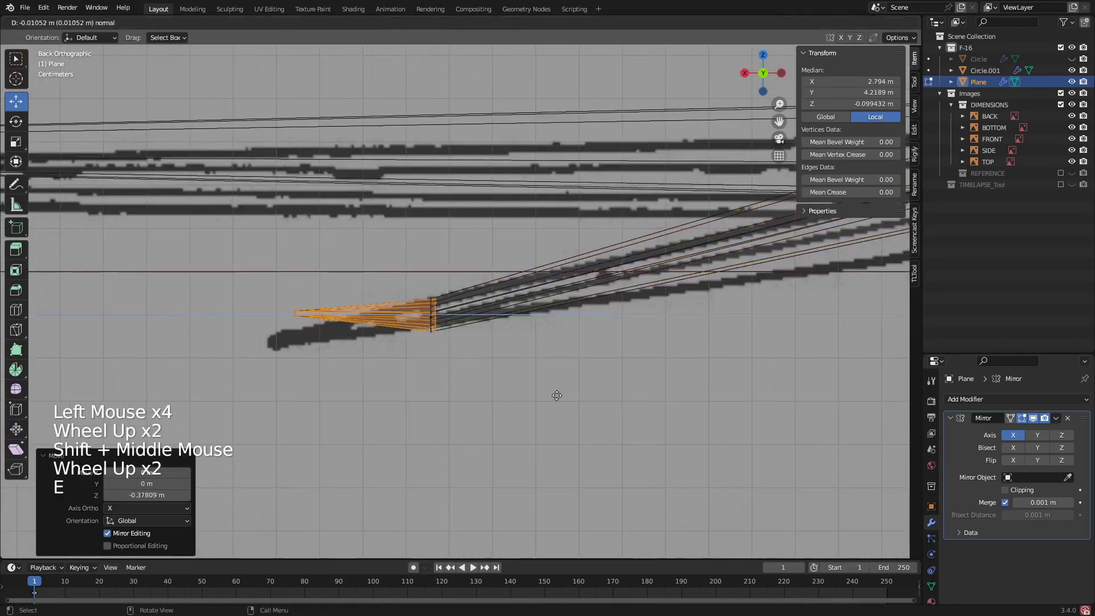
pyautogui.hotkey('ctrl', 'z')
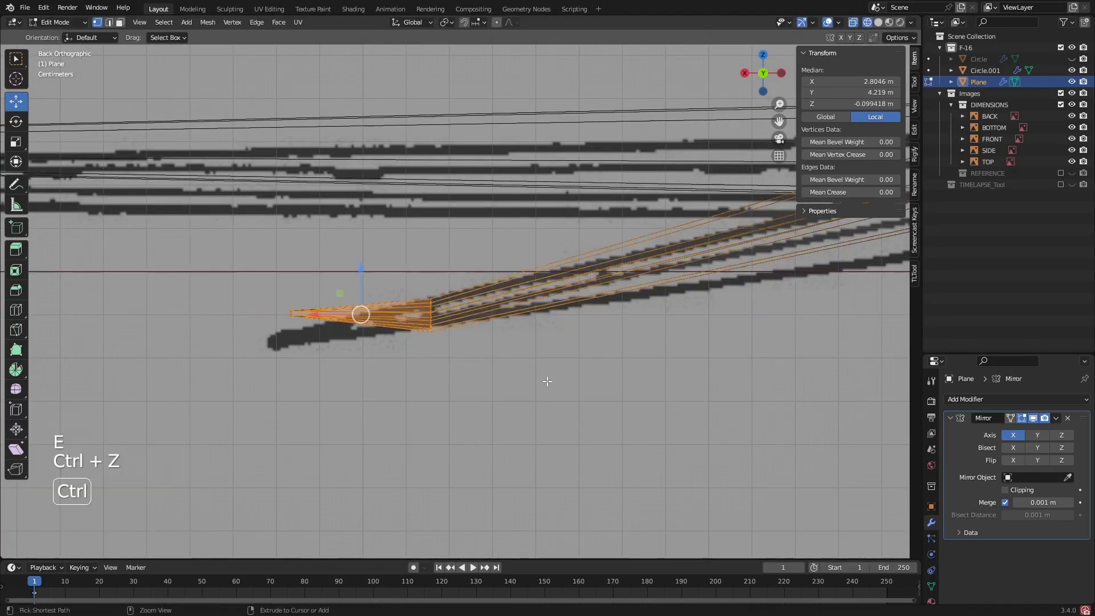
pyautogui.press('r')
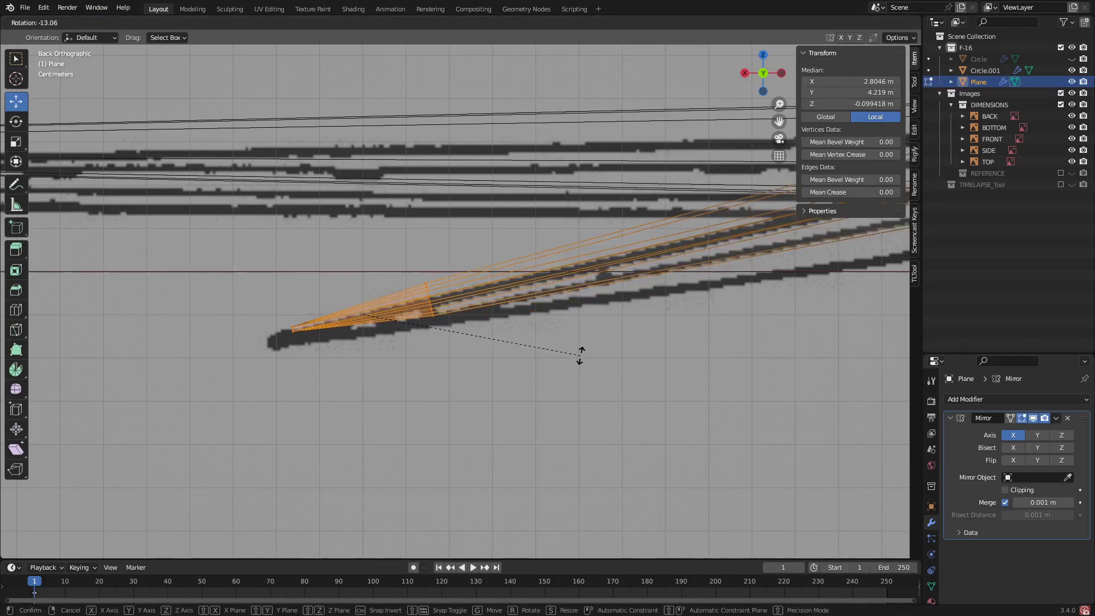
pyautogui.click(572, 354)
# - Lower the tailplane's tip section by about 0.028 m in Z and rotate it by about -1.11°
pyautogui.moveTo(356, 268); pyautogui.dragTo(358, 284)
pyautogui.press('r')
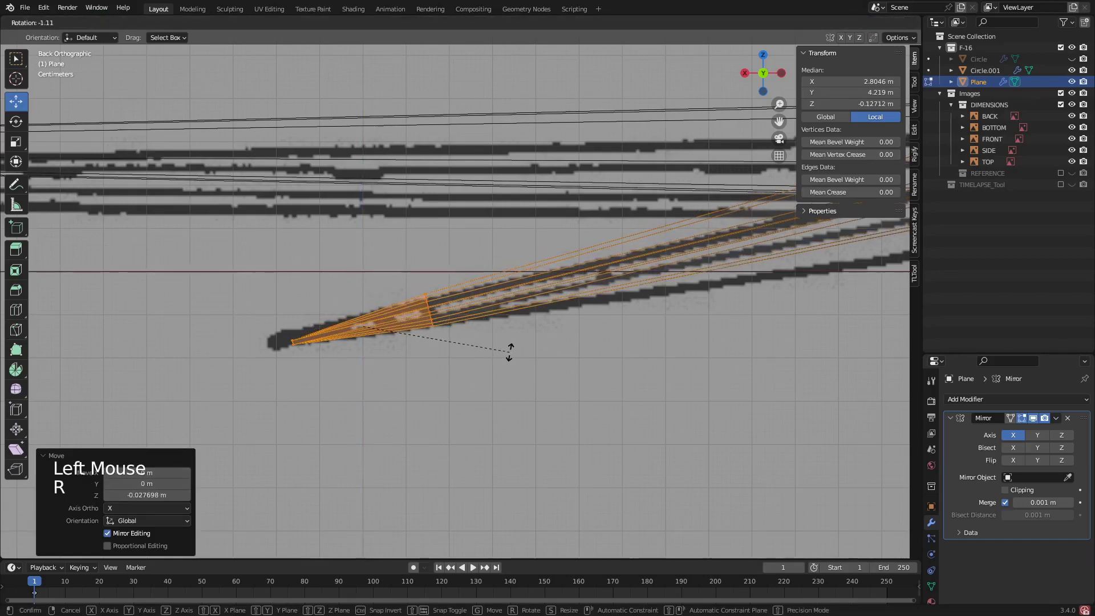
pyautogui.click(509, 351)
# - Raise the tailplane's tip section by about 0.049 m in Z and rotate it by about 0.68°
pyautogui.scroll(-2, 508, 354)
pyautogui.keyDown('shift'); pyautogui.moveTo(508, 354); pyautogui.dragTo(397, 364, button='middle'); pyautogui.keyUp('shift')
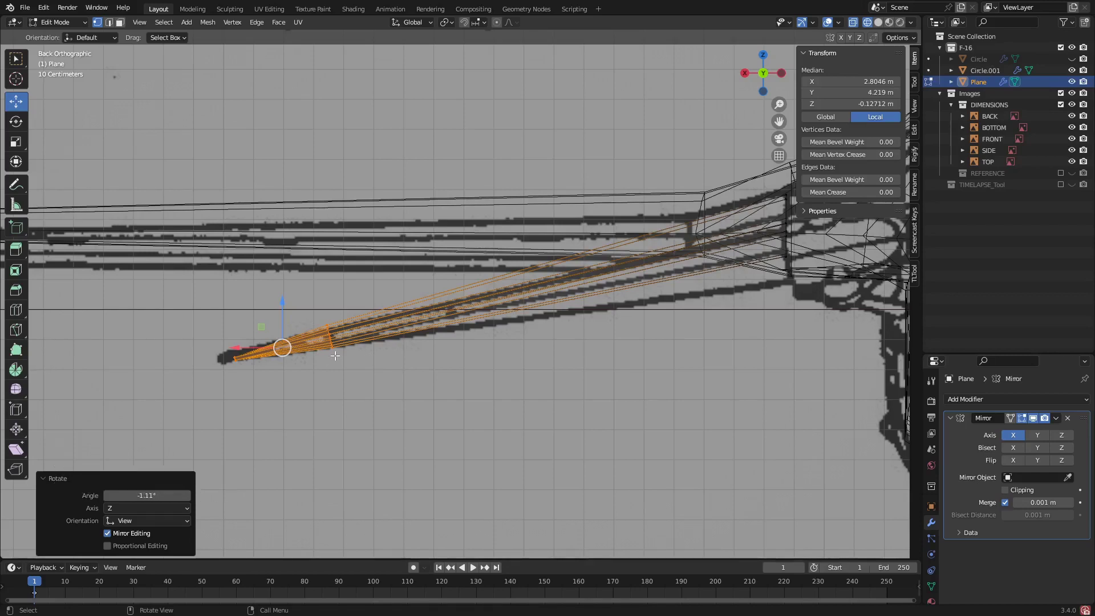
pyautogui.moveTo(282, 305); pyautogui.dragTo(283, 286)
pyautogui.press('r')
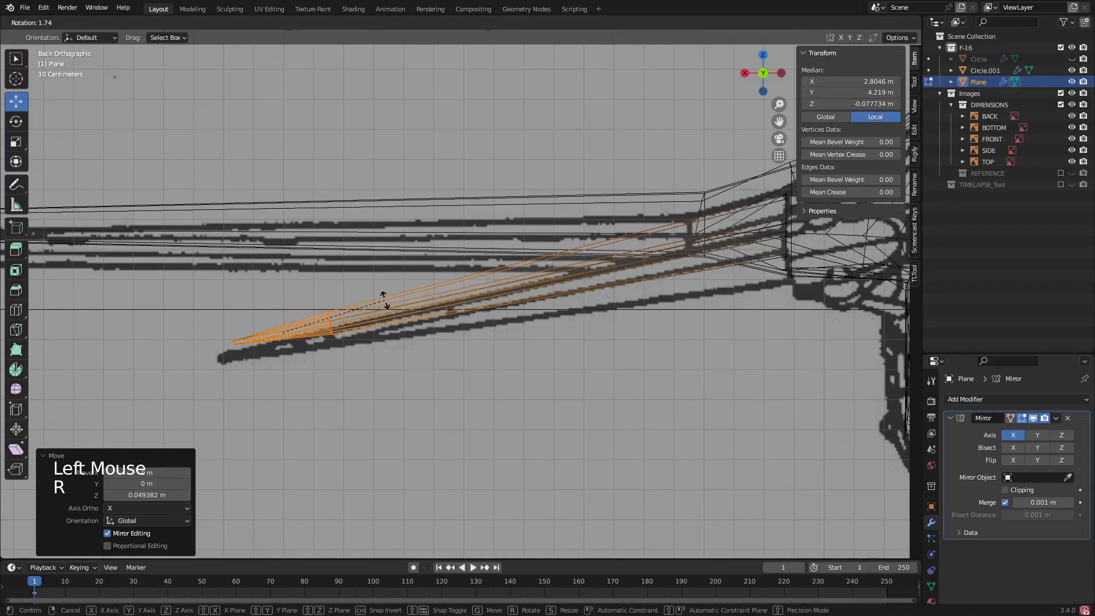
pyautogui.click(383, 298)
# - Exclude the DIMENSIONS collection and examine the aircraft's drooping tailplanes in perspective and in the front view
pyautogui.scroll(-2, 383, 299)
pyautogui.moveTo(383, 298); pyautogui.dragTo(974, 152, button='middle')
pyautogui.scroll(-3, 411, 308)
pyautogui.scroll(-2, 371, 344)
pyautogui.click(1060, 104)
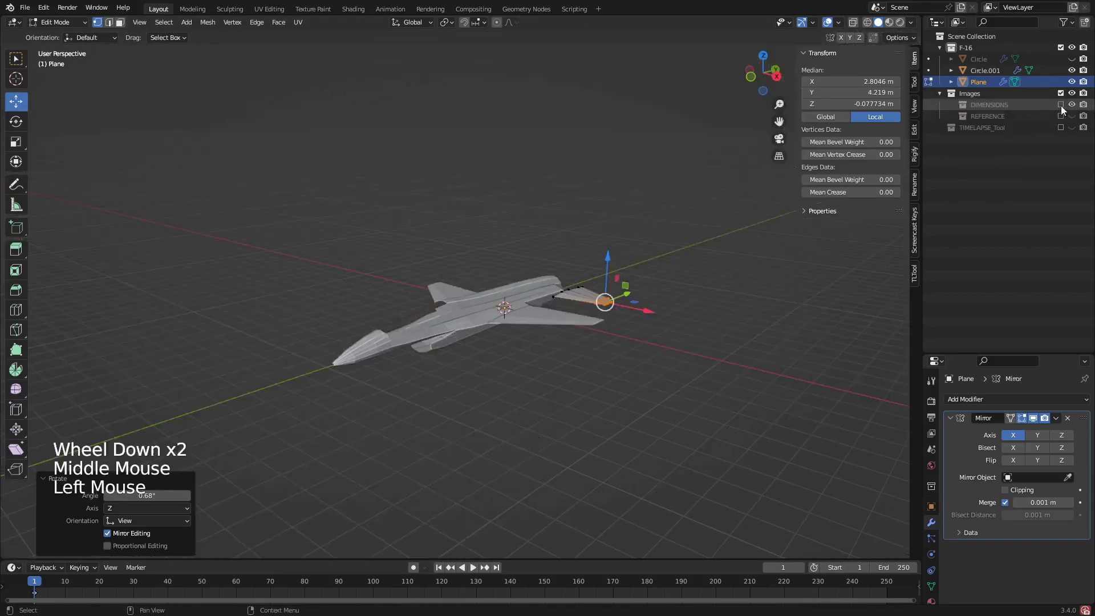
pyautogui.moveTo(559, 353); pyautogui.dragTo(621, 282, button='middle')
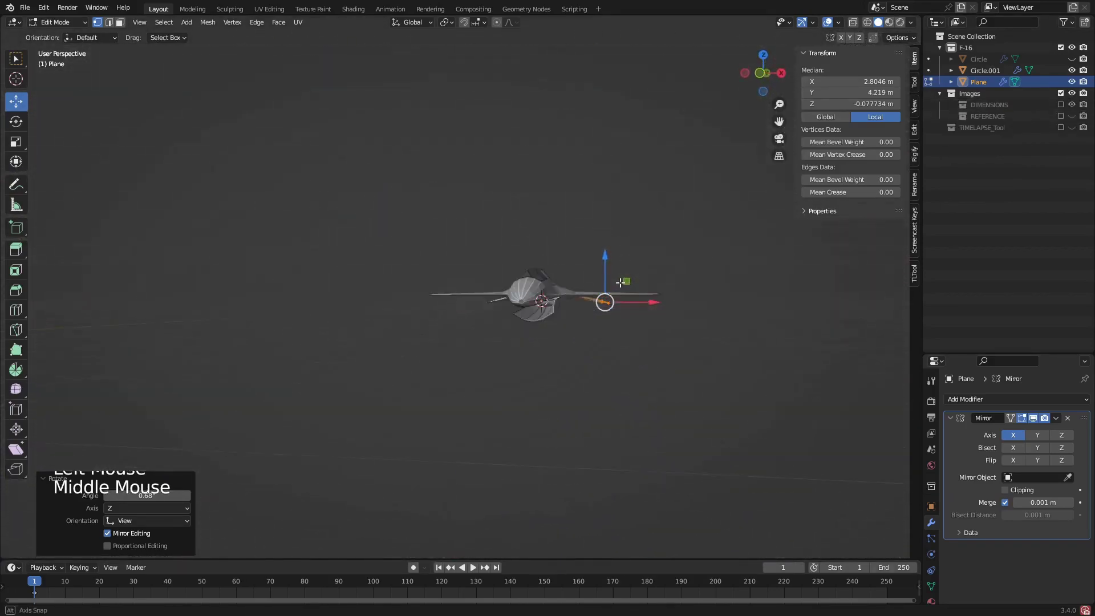
pyautogui.click(763, 73)
pyautogui.scroll(4, 583, 321)
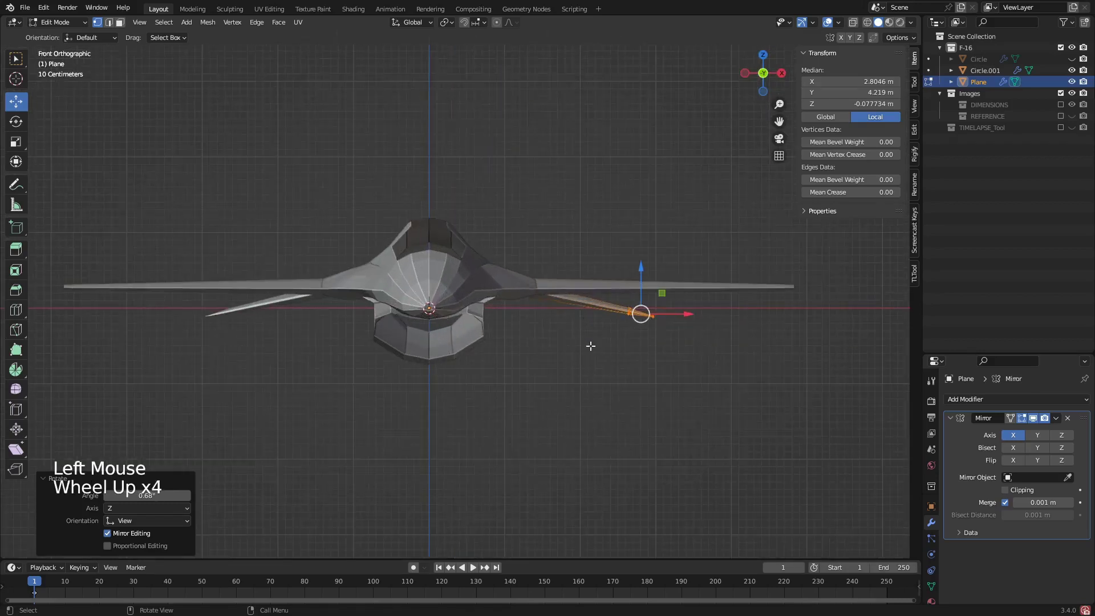
pyautogui.click(573, 344)
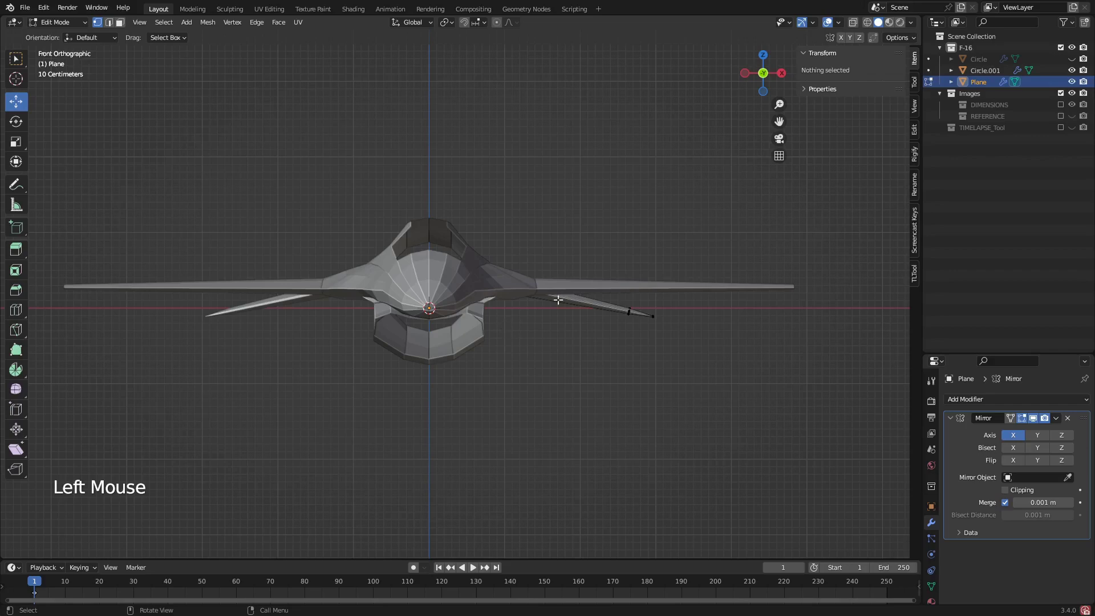
# - Restore the DIMENSIONS collection and compare the tailplanes' slope with the front and back blueprints
pyautogui.click(1060, 105)
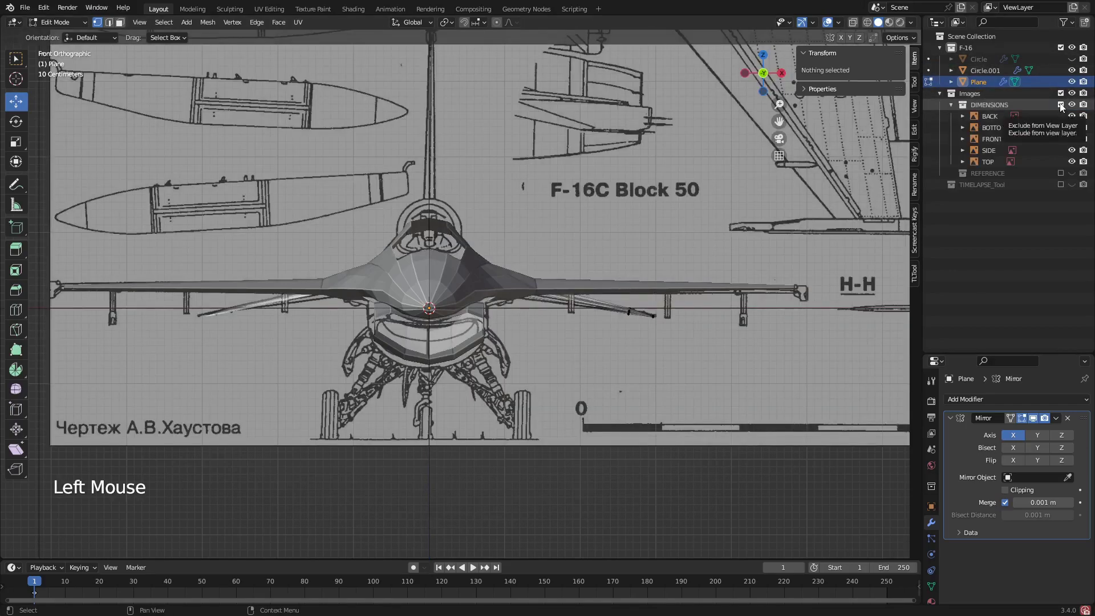
pyautogui.scroll(2, 575, 337)
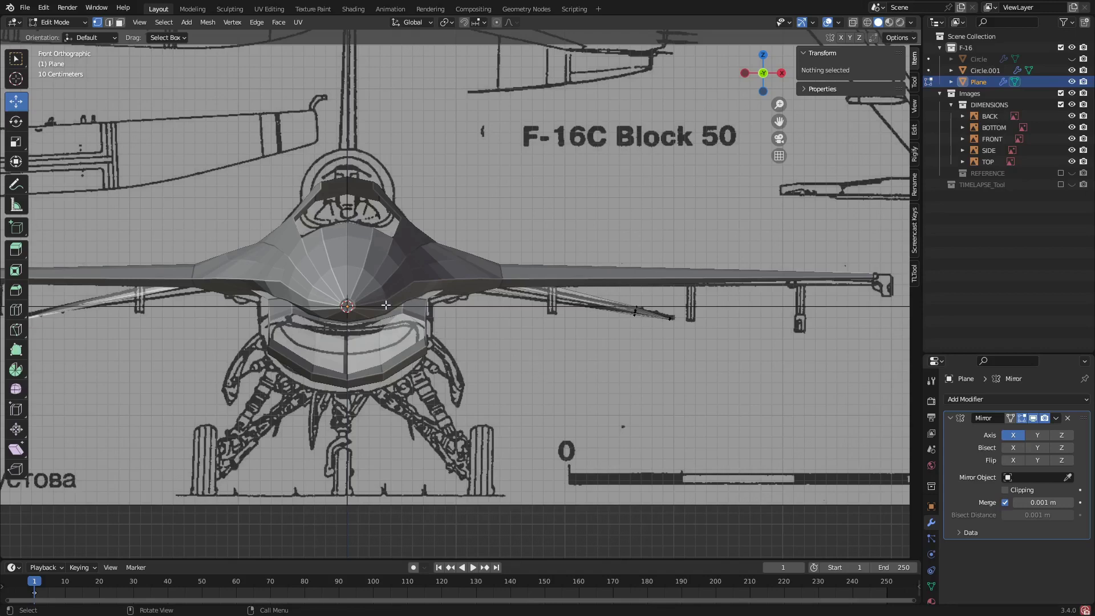
pyautogui.keyDown('shift'); pyautogui.moveTo(386, 305); pyautogui.dragTo(451, 316, button='middle'); pyautogui.keyUp('shift')
pyautogui.scroll(-2, 356, 317)
pyautogui.scroll(-1, 356, 318)
pyautogui.scroll(-2, 450, 316)
pyautogui.moveTo(450, 316); pyautogui.dragTo(491, 315, button='middle')
pyautogui.scroll(2, 508, 314)
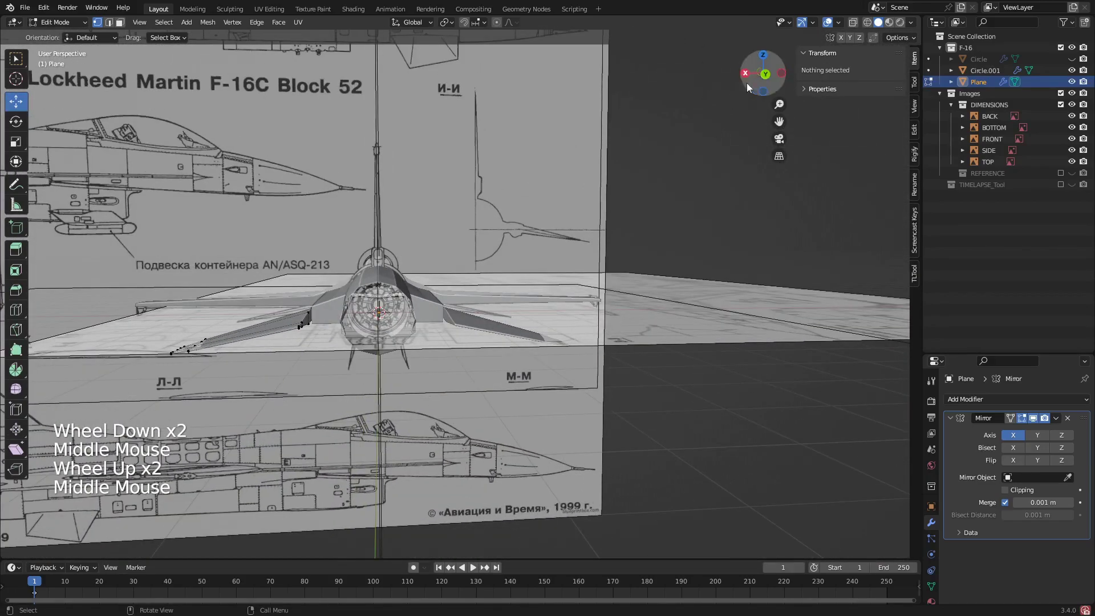
pyautogui.click(765, 74)
pyautogui.scroll(2, 574, 351)
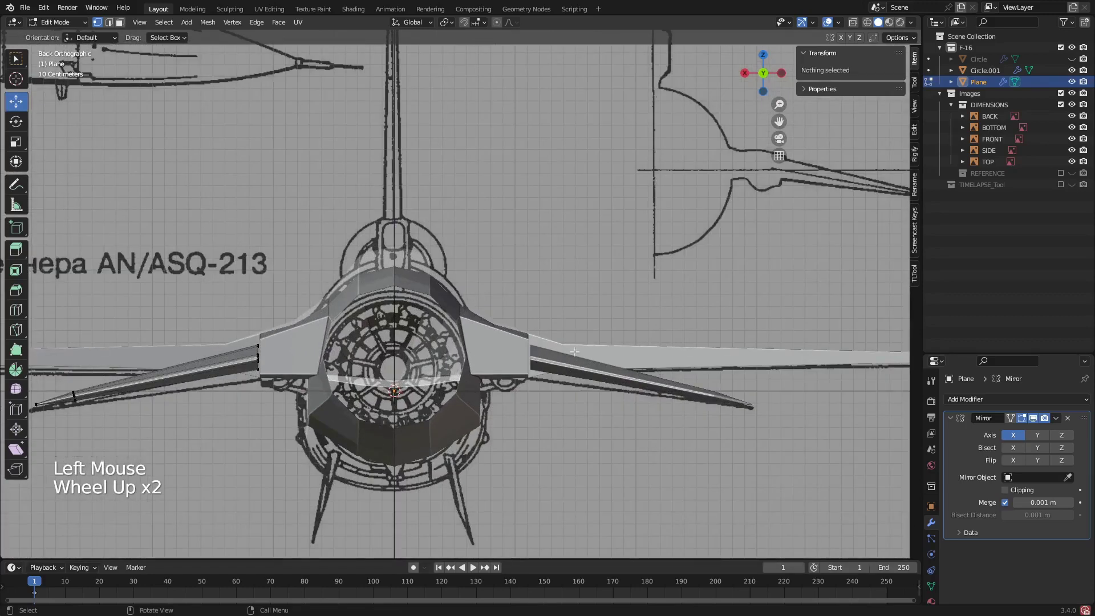
pyautogui.click(763, 73)
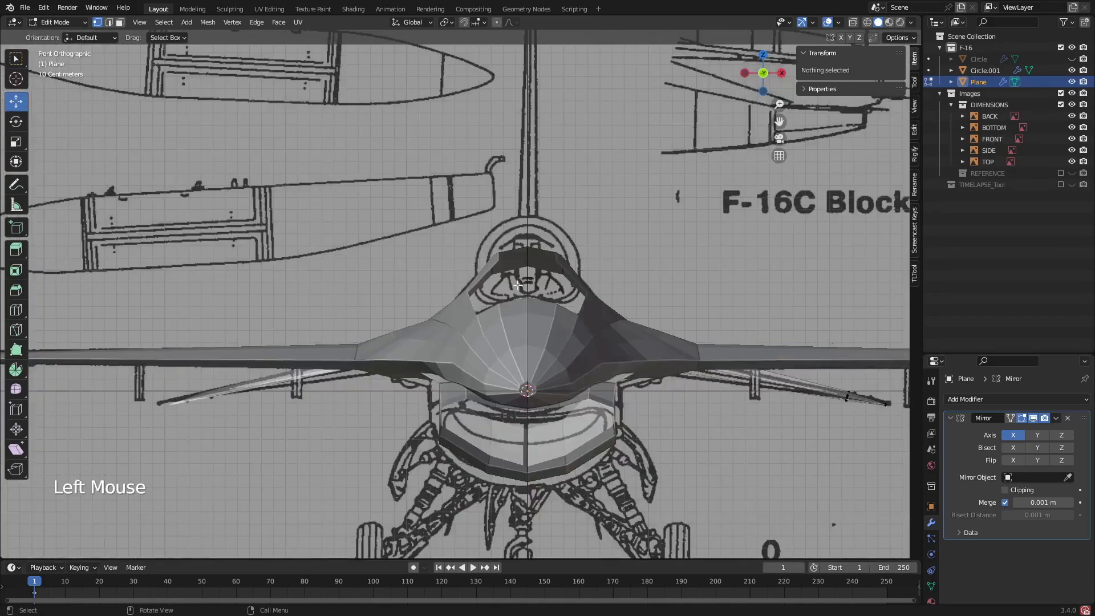
pyautogui.keyDown('shift'); pyautogui.moveTo(603, 410); pyautogui.dragTo(540, 380, button='middle'); pyautogui.keyUp('shift')
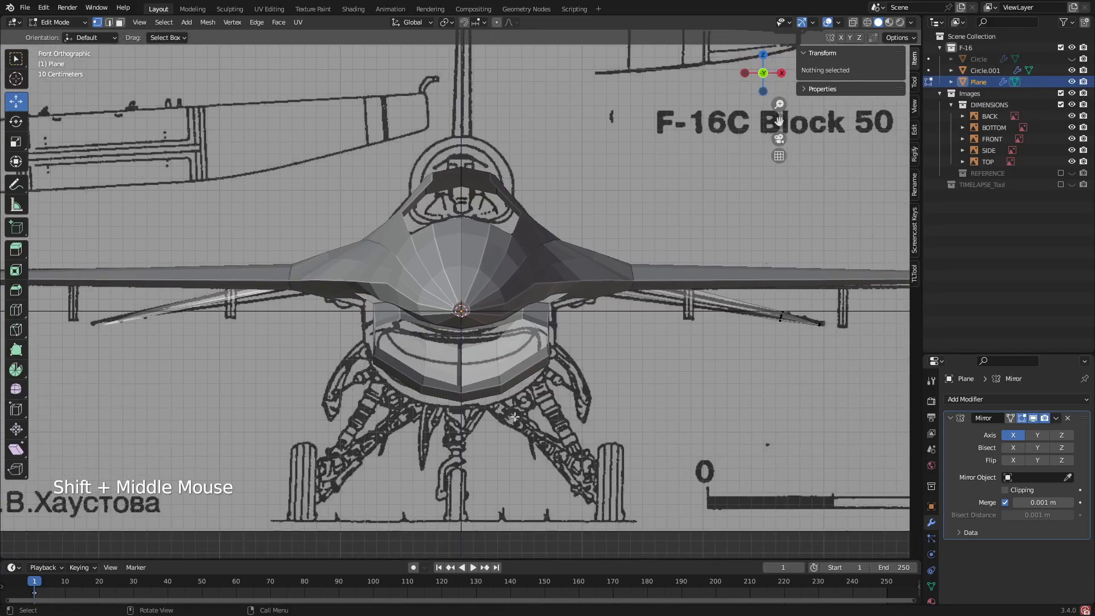
# - Examine the tailplane's inboard edge and its gap to the rear fuselage from several angles
pyautogui.moveTo(514, 417); pyautogui.dragTo(399, 377, button='middle')
pyautogui.scroll(-2, 433, 413)
pyautogui.press('Tab')
pyautogui.scroll(2, 360, 410)
pyautogui.scroll(-2, 361, 410)
pyautogui.press('Tab')
pyautogui.scroll(-1, 399, 376)
pyautogui.moveTo(399, 376); pyautogui.dragTo(597, 315, button='middle')
pyautogui.scroll(2, 484, 336)
pyautogui.scroll(2, 479, 325)
pyautogui.scroll(1, 479, 325)
pyautogui.scroll(2, 476, 313)
pyautogui.scroll(-1, 476, 313)
pyautogui.scroll(-1, 662, 370)
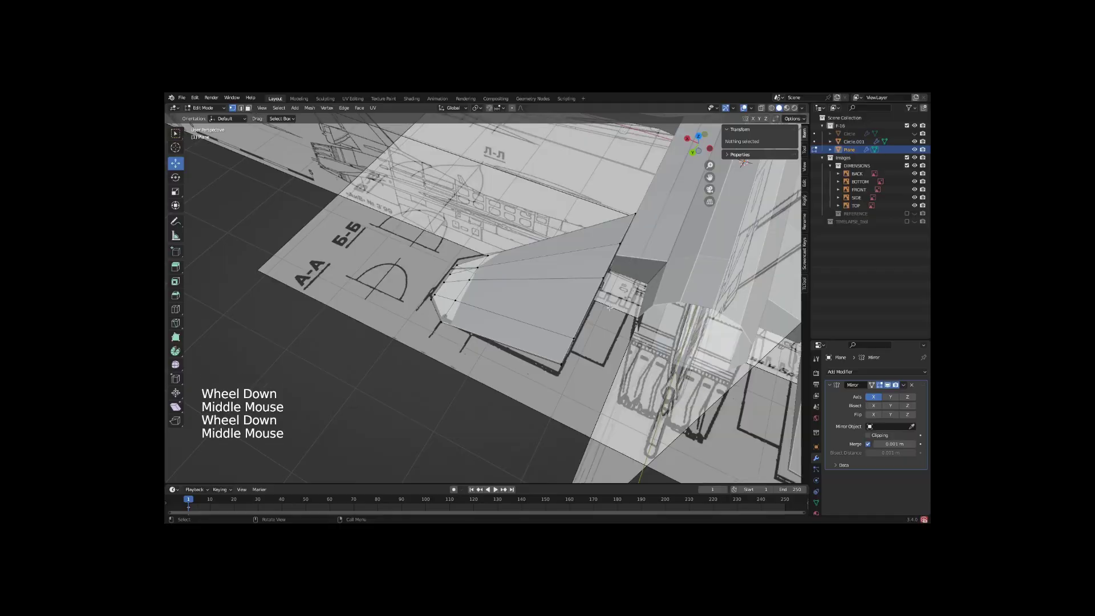
# - Extrude the middle face of the tailplane's inboard edge about 0.4265 m toward the fuselage
pyautogui.moveTo(664, 247); pyautogui.dragTo(652, 300, button='middle')
pyautogui.click(603, 305)
pyautogui.scroll(4, 603, 305)
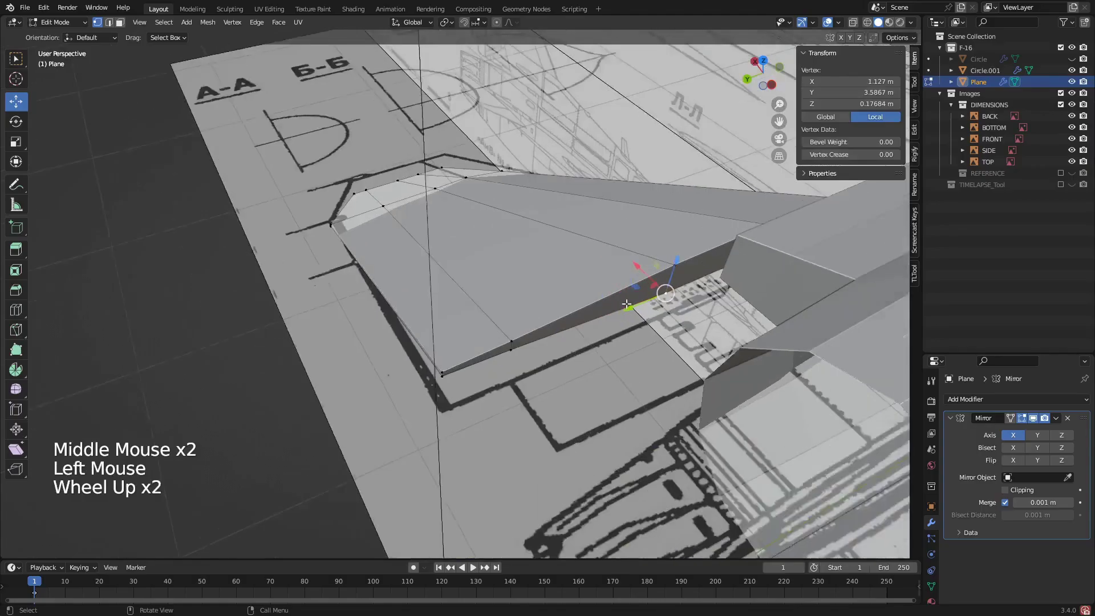
pyautogui.press('3')
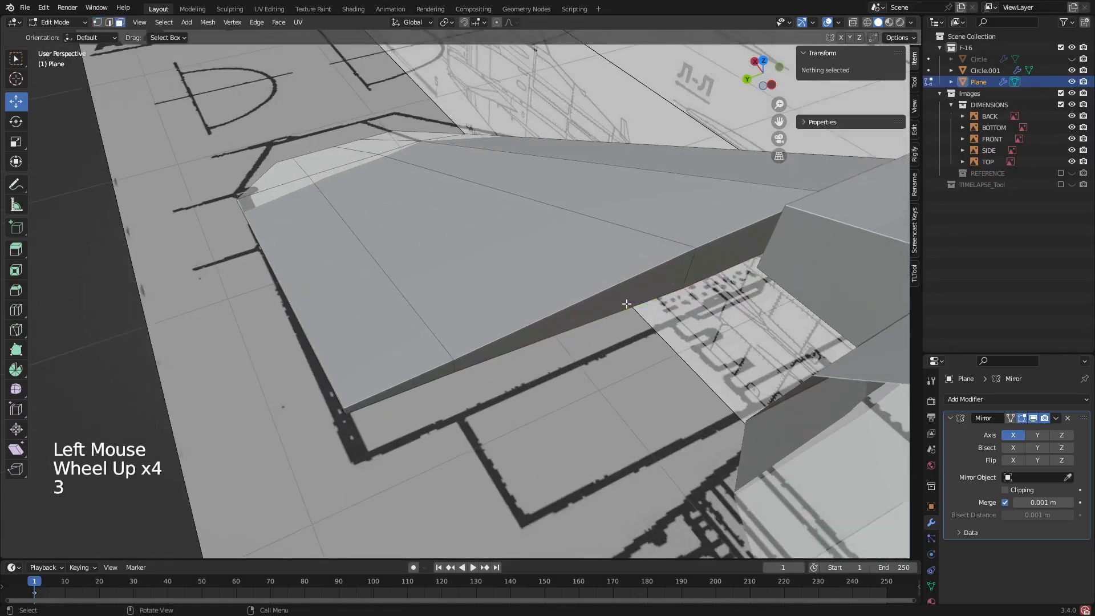
pyautogui.click(627, 304)
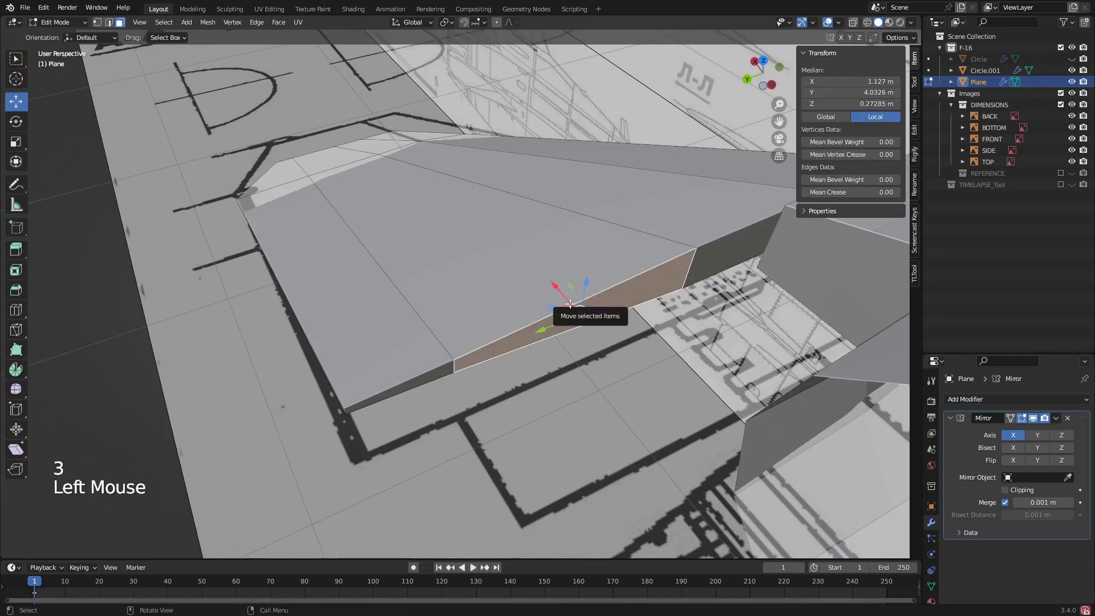
pyautogui.press('e')
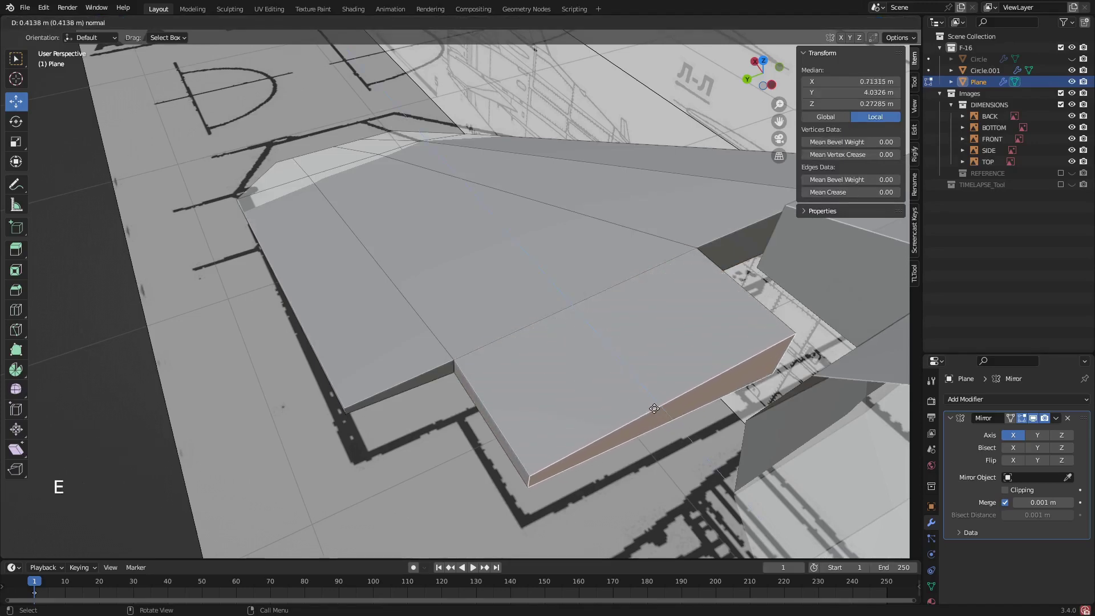
pyautogui.click(653, 411)
# - In the top view, shift the extruded root face by about -0.0019 m in X to match the blueprint
pyautogui.click(763, 61)
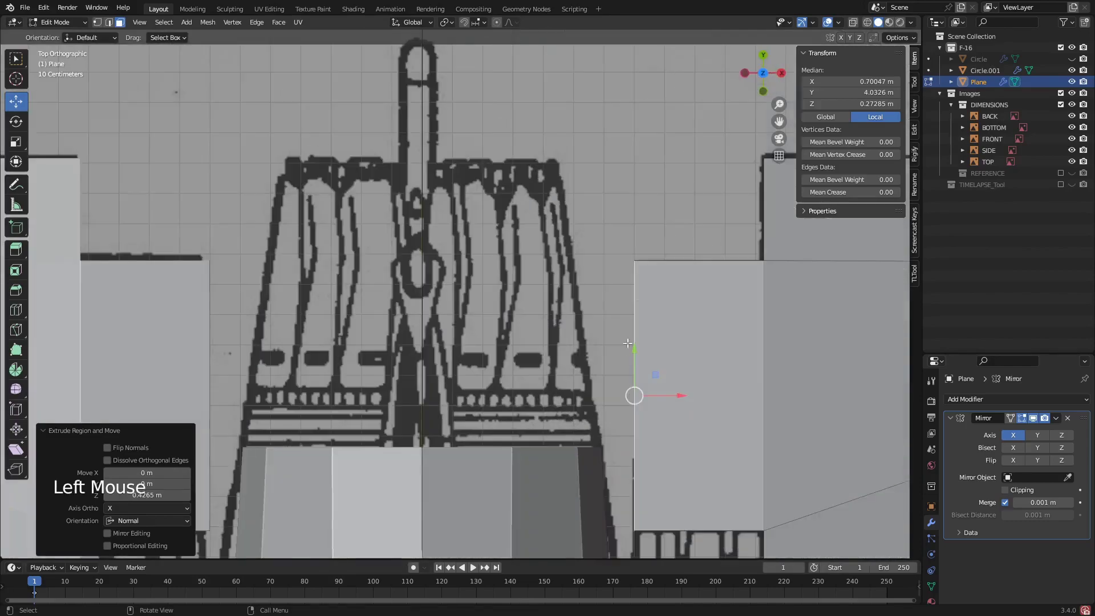
pyautogui.keyDown('shift'); pyautogui.moveTo(677, 399); pyautogui.dragTo(617, 284, button='middle'); pyautogui.keyUp('shift')
pyautogui.moveTo(619, 276)
pyautogui.mouseDown()
pyautogui.moveTo(655, 271)
pyautogui.moveTo(618, 278)
pyautogui.mouseUp()
pyautogui.scroll(-2, 619, 278)
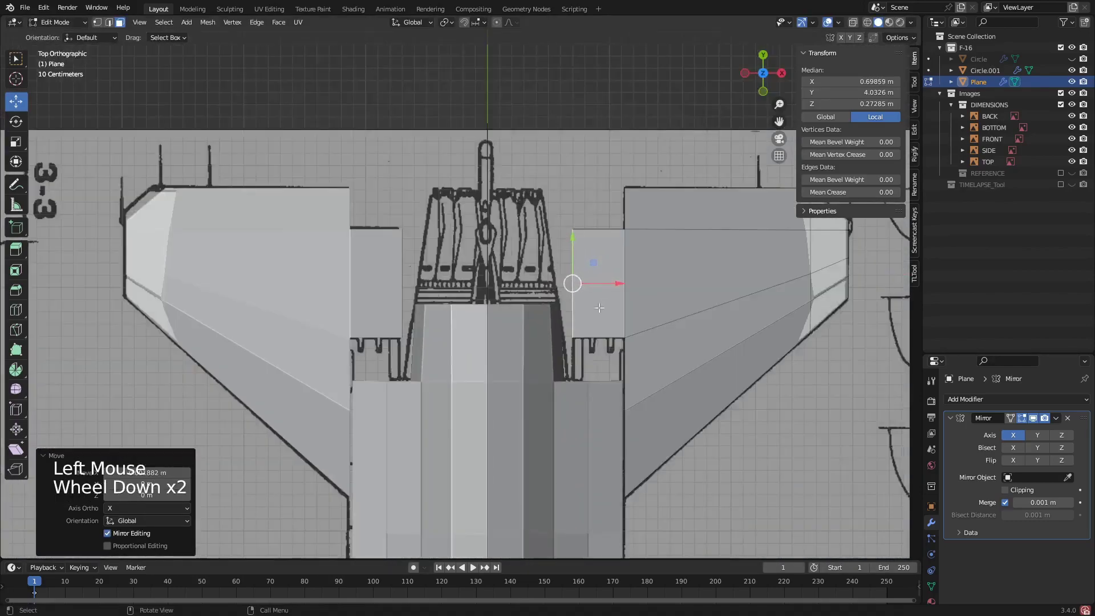
# - Examine the extended tailplane root and the whole aircraft against the blueprints from several angles
pyautogui.moveTo(614, 378); pyautogui.dragTo(536, 255, button='middle')
pyautogui.scroll(2, 736, 383)
pyautogui.scroll(-2, 673, 354)
pyautogui.scroll(-2, 610, 314)
pyautogui.scroll(3, 603, 303)
pyautogui.scroll(-2, 588, 325)
pyautogui.scroll(-3, 535, 254)
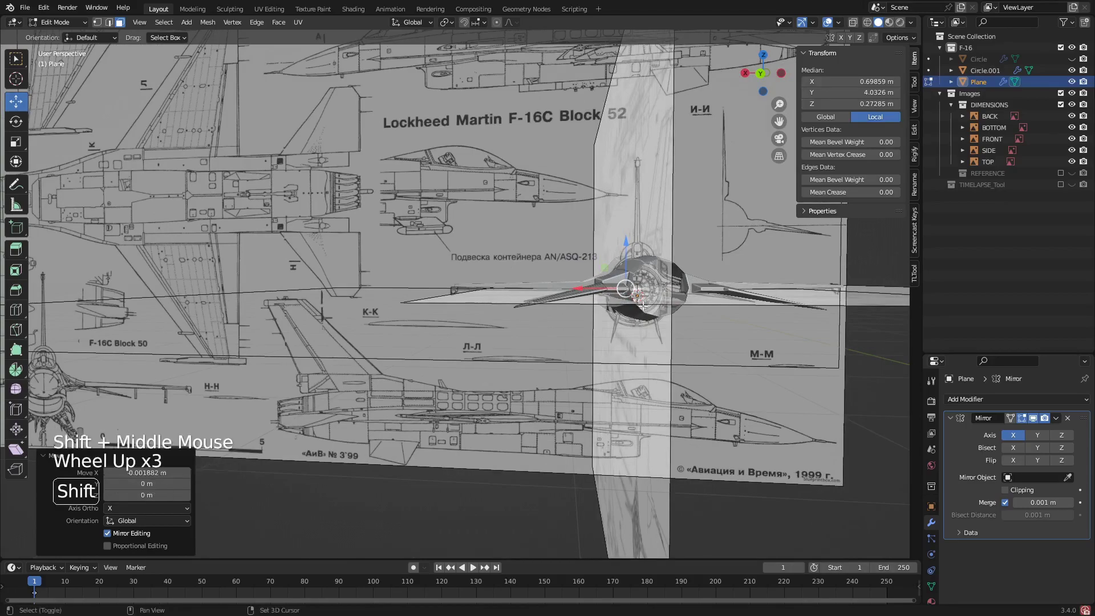
pyautogui.keyDown('shift'); pyautogui.moveTo(642, 305); pyautogui.dragTo(515, 259, button='middle'); pyautogui.keyUp('shift')
pyautogui.scroll(-1, 618, 303)
pyautogui.keyDown('shift'); pyautogui.moveTo(530, 247); pyautogui.dragTo(558, 320, button='middle'); pyautogui.keyUp('shift')
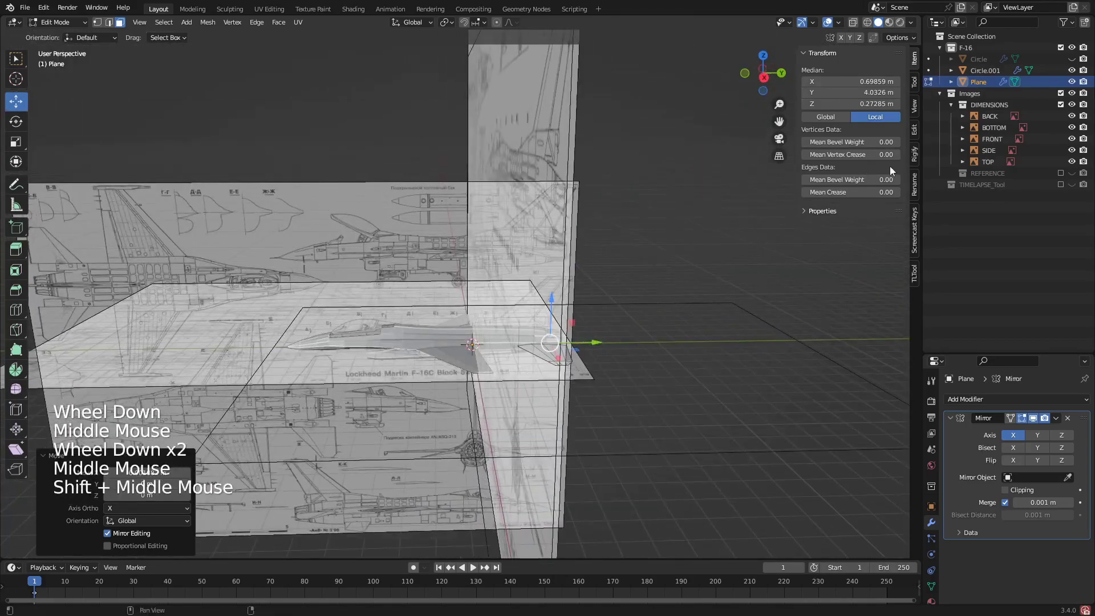
# - Leave mesh editing and add a 2 m plane mesh object to the F-16 collection
pyautogui.click(975, 45)
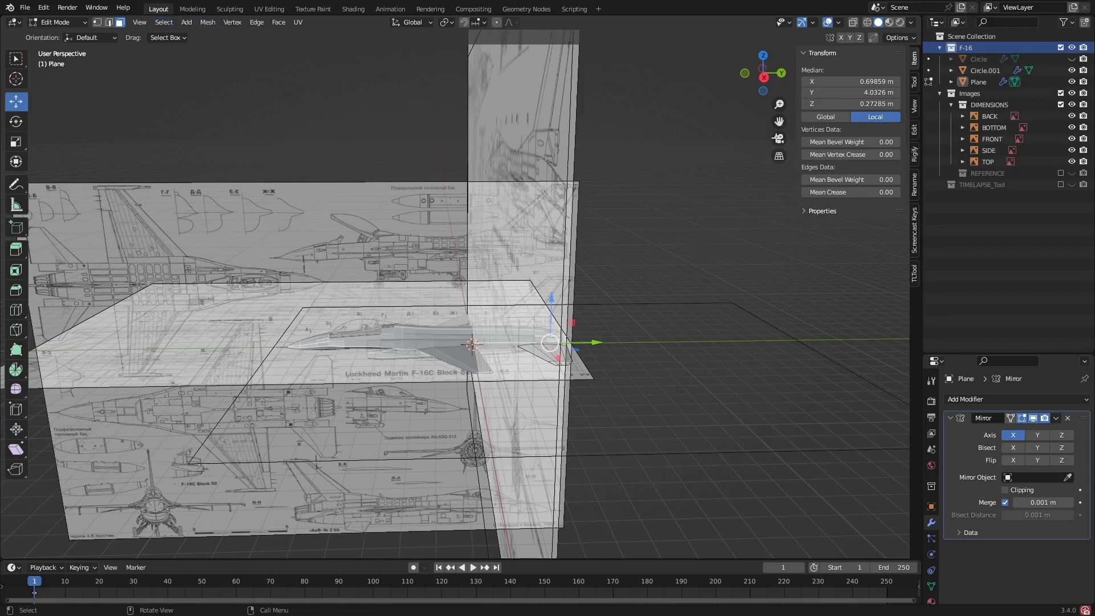
pyautogui.click(56, 23)
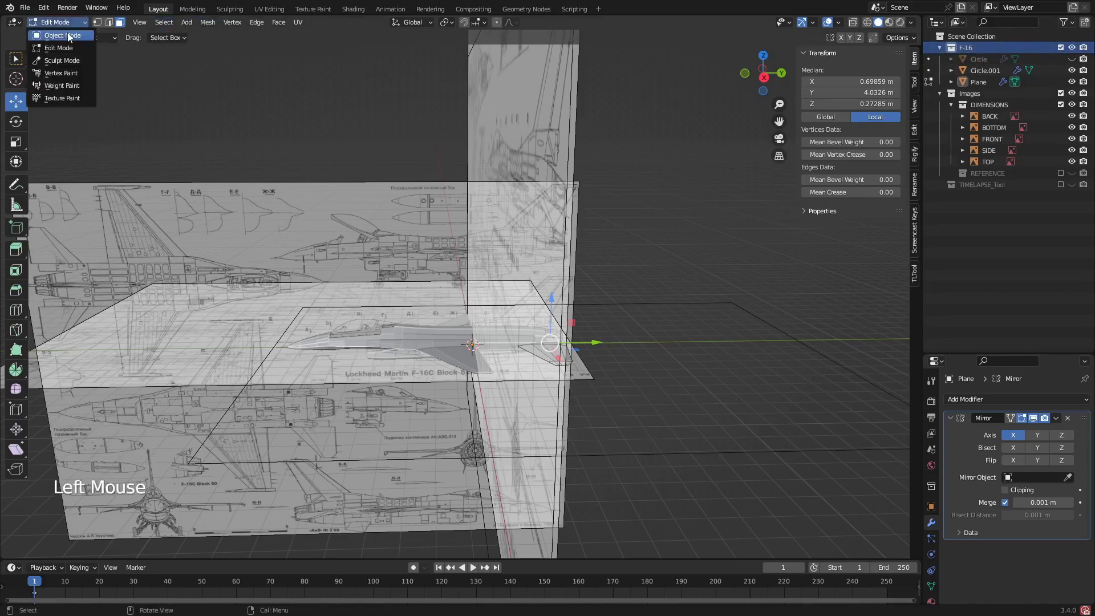
pyautogui.click(57, 33)
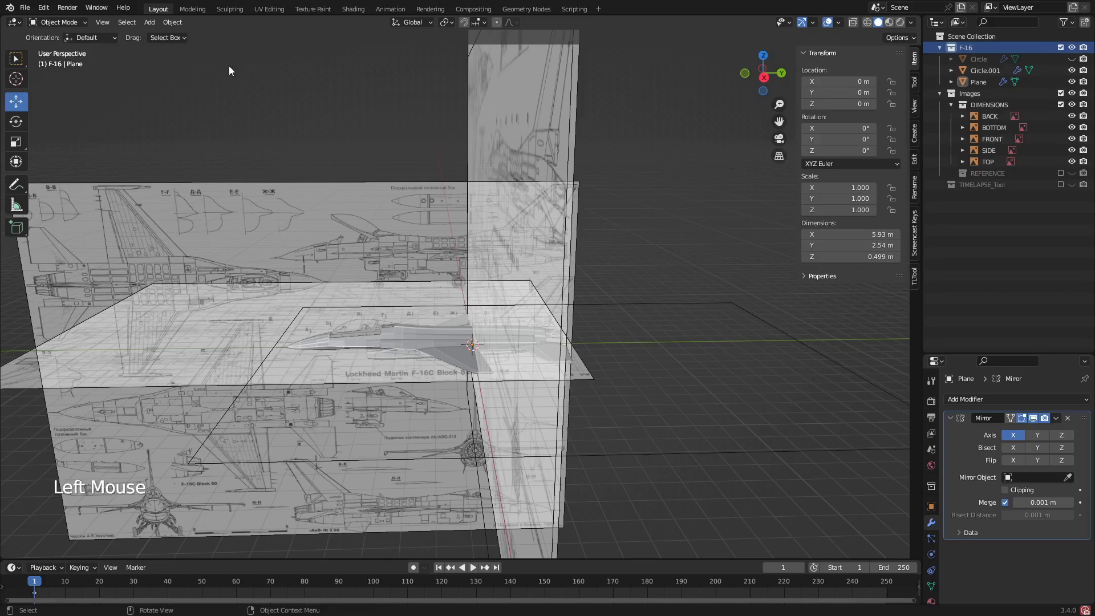
pyautogui.click(149, 23)
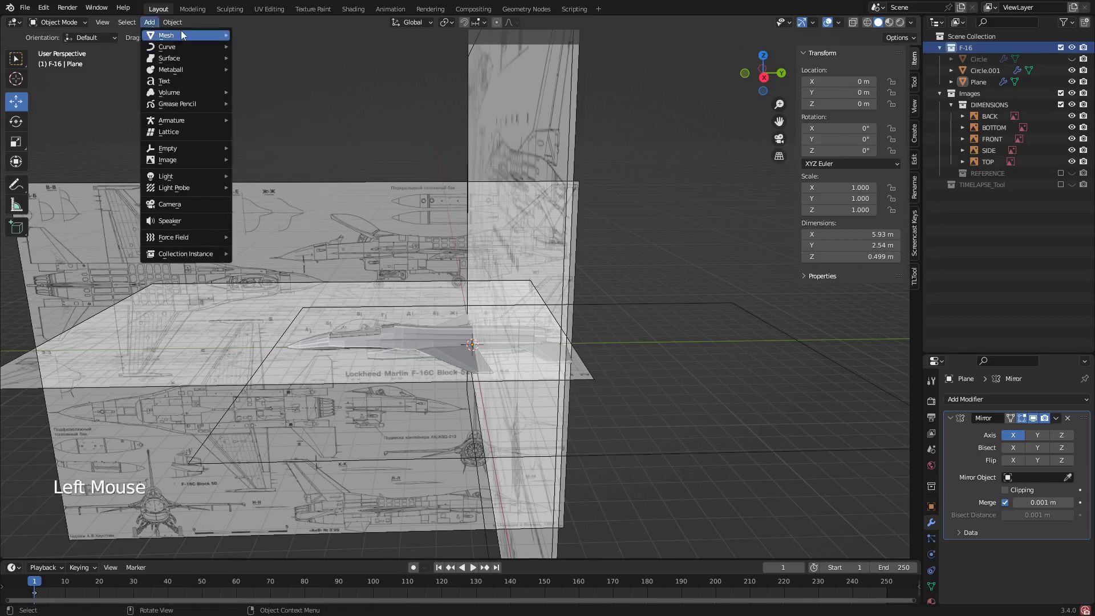
pyautogui.moveTo(188, 35)
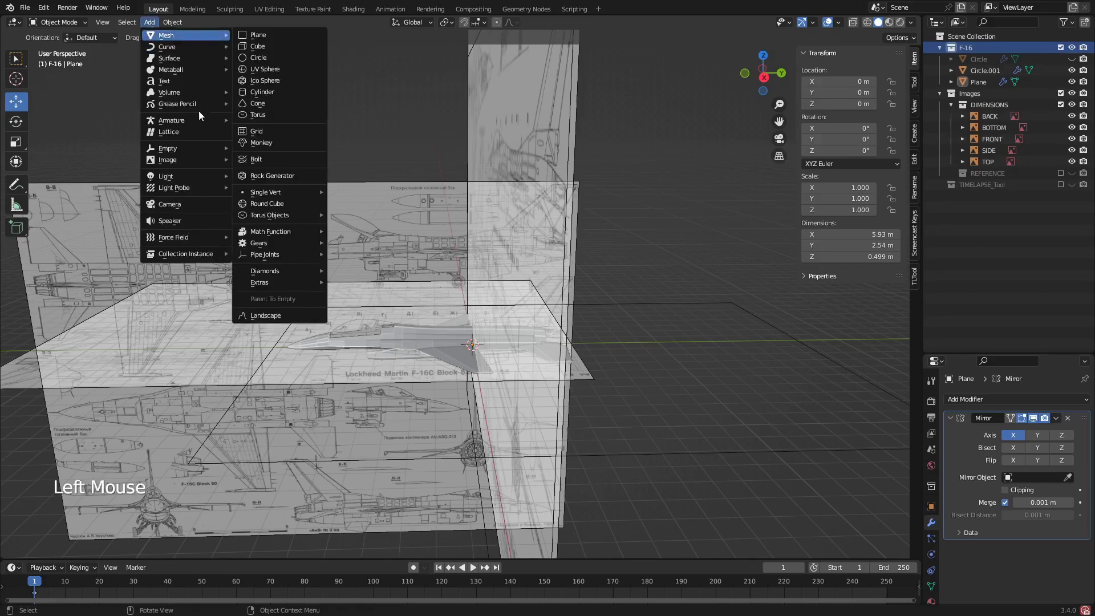
pyautogui.click(272, 34)
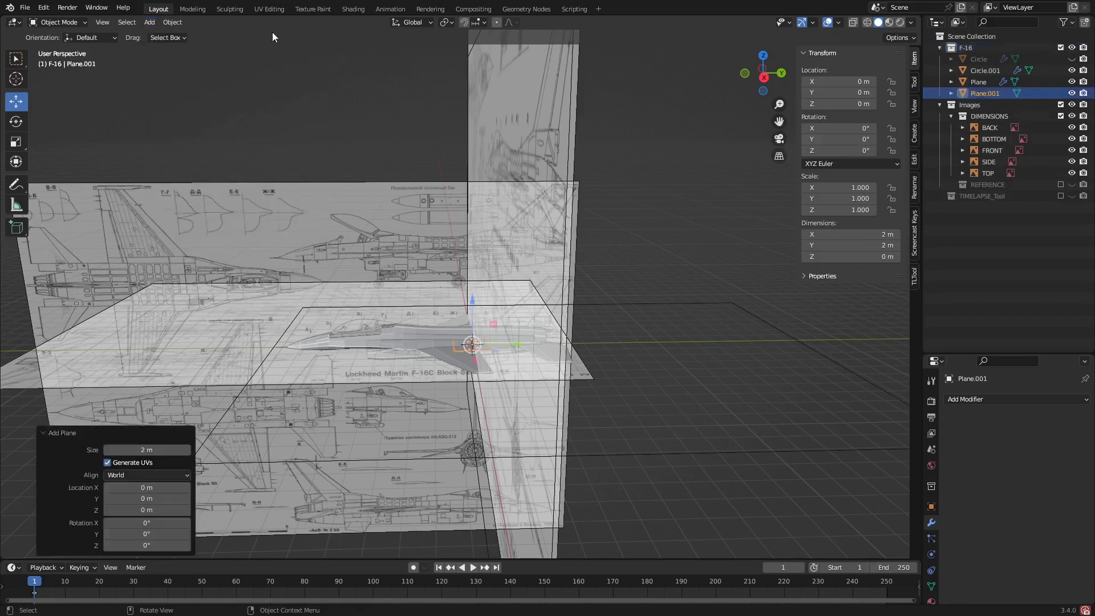
# - Edit the new plane and move it above the rear fuselage, to about Y 3.6437 m and Z 1.2942 m
pyautogui.scroll(-2, 462, 253)
pyautogui.scroll(5, 460, 254)
pyautogui.press('Tab')
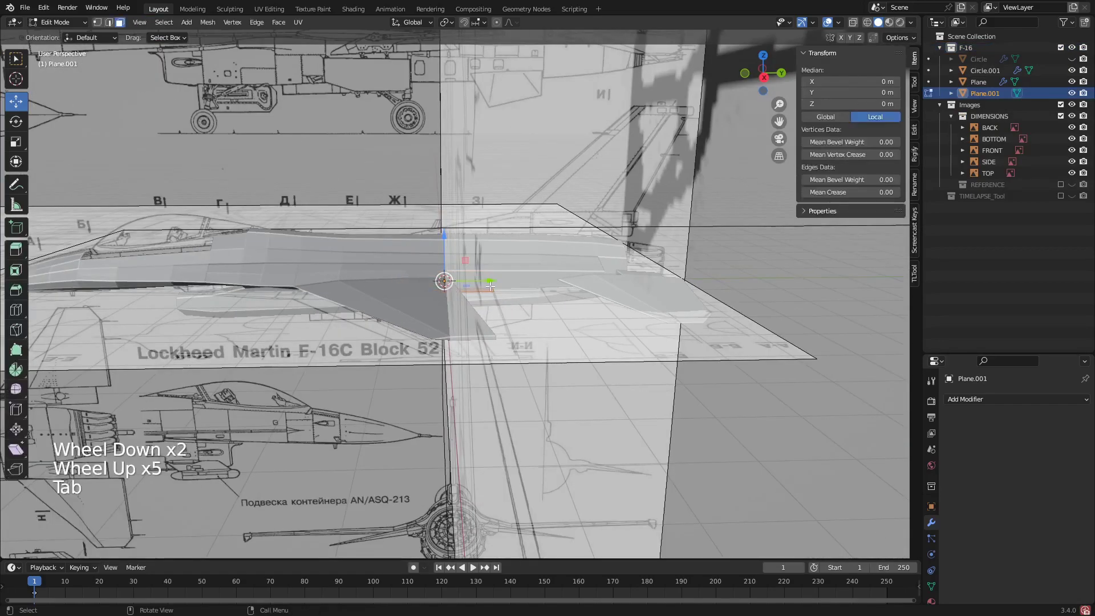
pyautogui.moveTo(490, 282); pyautogui.dragTo(651, 284)
pyautogui.moveTo(611, 238); pyautogui.dragTo(614, 180)
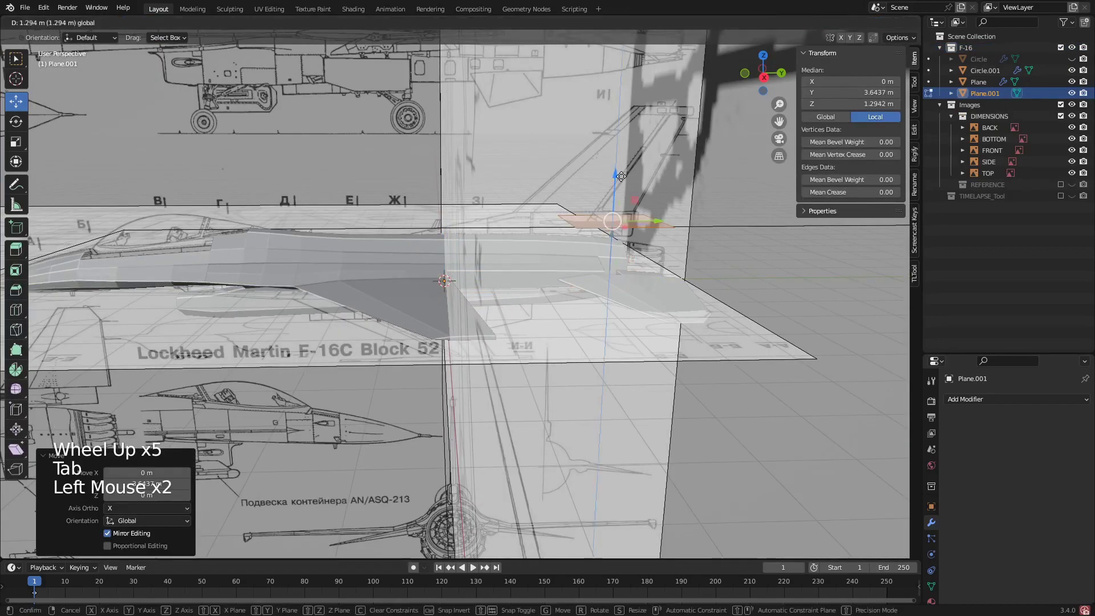
# - In the back view, rotate the plane about 90° to stand upright and shift it about 0.074 m in X
pyautogui.click(781, 73)
pyautogui.scroll(2, 657, 225)
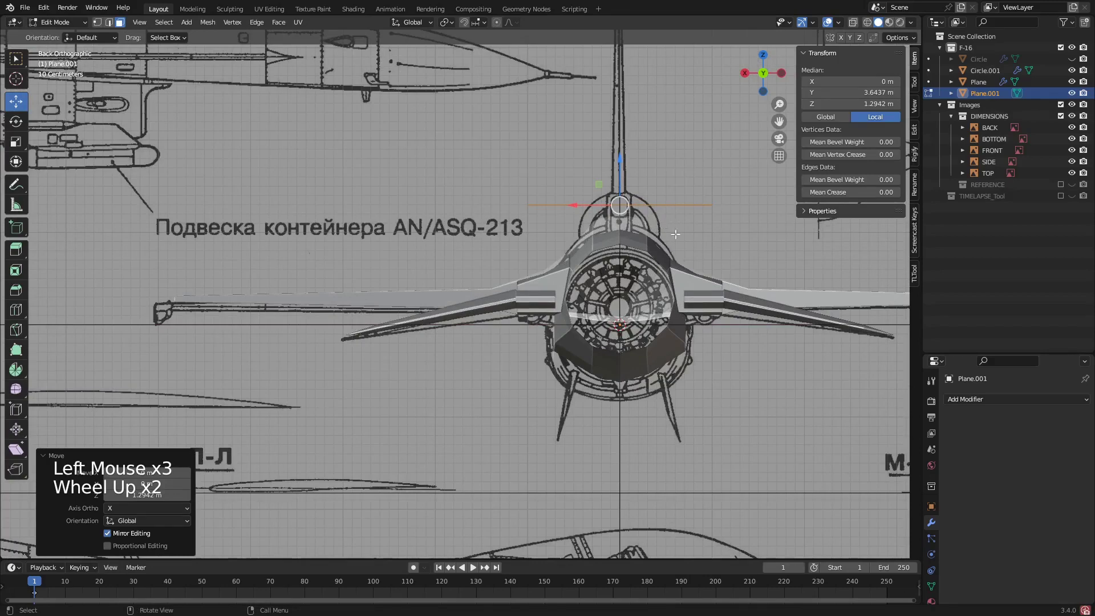
pyautogui.press('r')
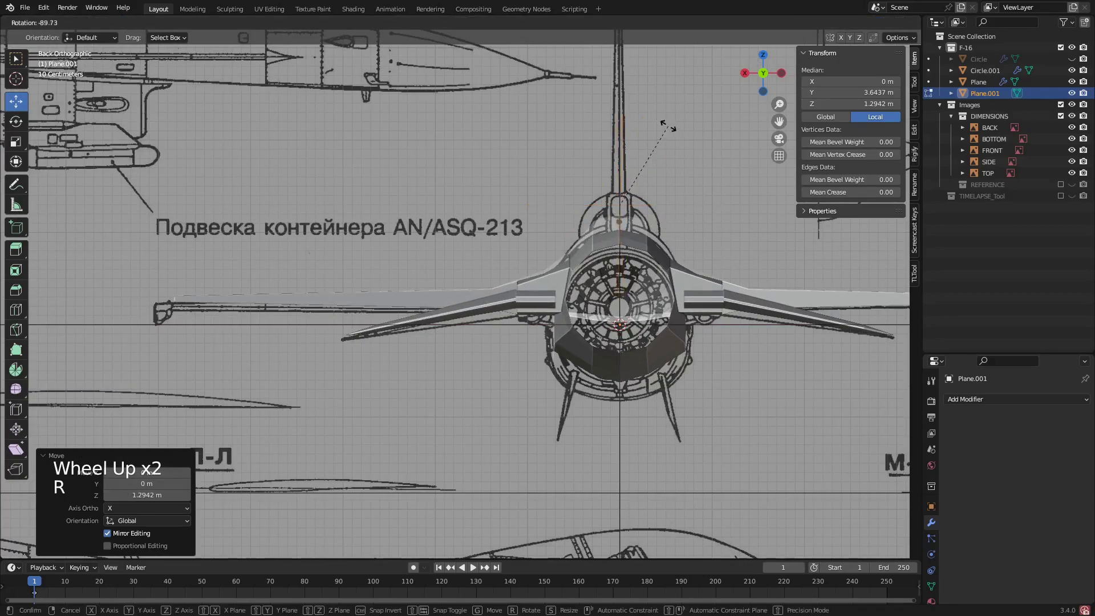
pyautogui.click(668, 126)
pyautogui.moveTo(582, 204); pyautogui.dragTo(576, 204)
# - In the right view, move the plane onto the fin's base line, to about Y 2.5005 m and Z 2.5053 m
pyautogui.doubleClick(744, 73)
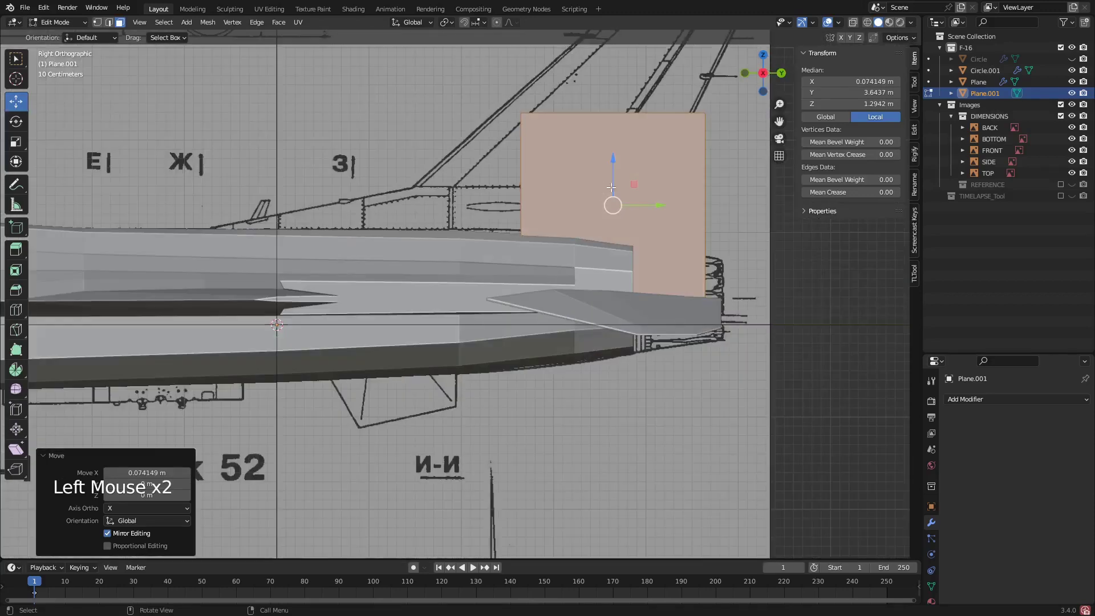
pyautogui.moveTo(613, 167); pyautogui.dragTo(631, 53)
pyautogui.moveTo(666, 93); pyautogui.dragTo(562, 113)
pyautogui.keyDown('shift'); pyautogui.moveTo(562, 113); pyautogui.dragTo(482, 273, button='middle'); pyautogui.keyUp('shift')
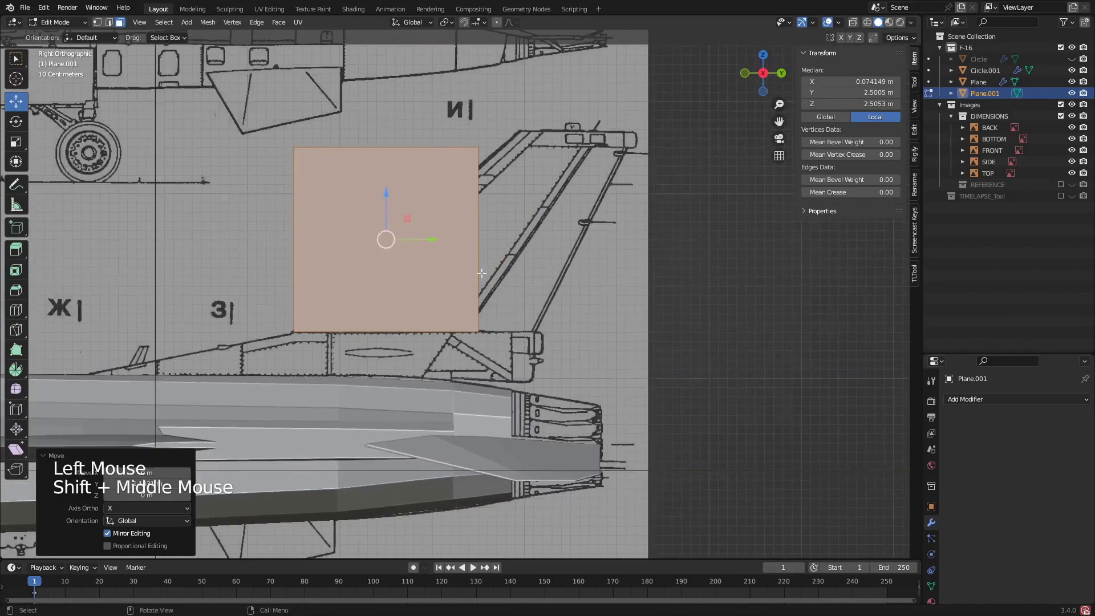
# - With X-ray on, move the plane's lower rear vertex slightly forward to the foot of the blueprint's rudder hinge line
pyautogui.press('1')
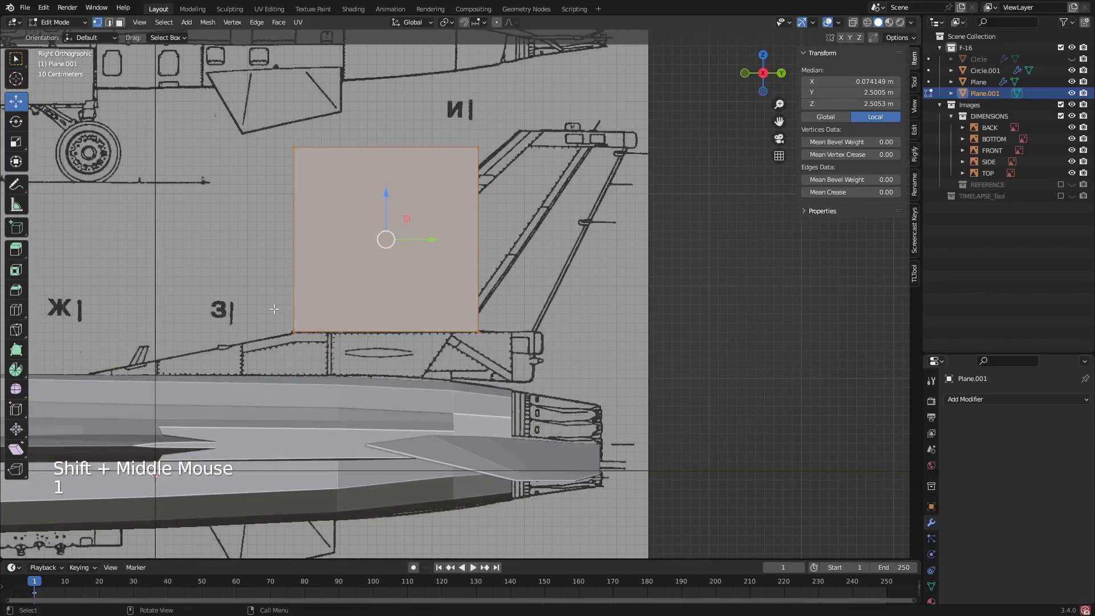
pyautogui.press('z')
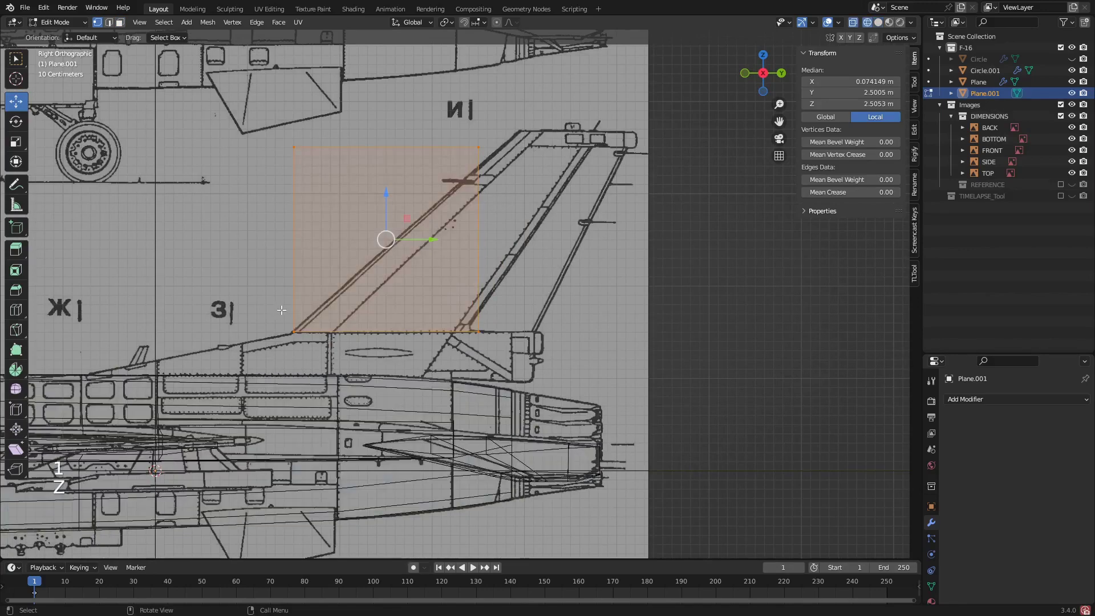
pyautogui.click(471, 333)
pyautogui.moveTo(528, 331)
pyautogui.mouseDown()
pyautogui.moveTo(583, 332)
pyautogui.moveTo(516, 321)
pyautogui.mouseUp()
pyautogui.click(456, 121)
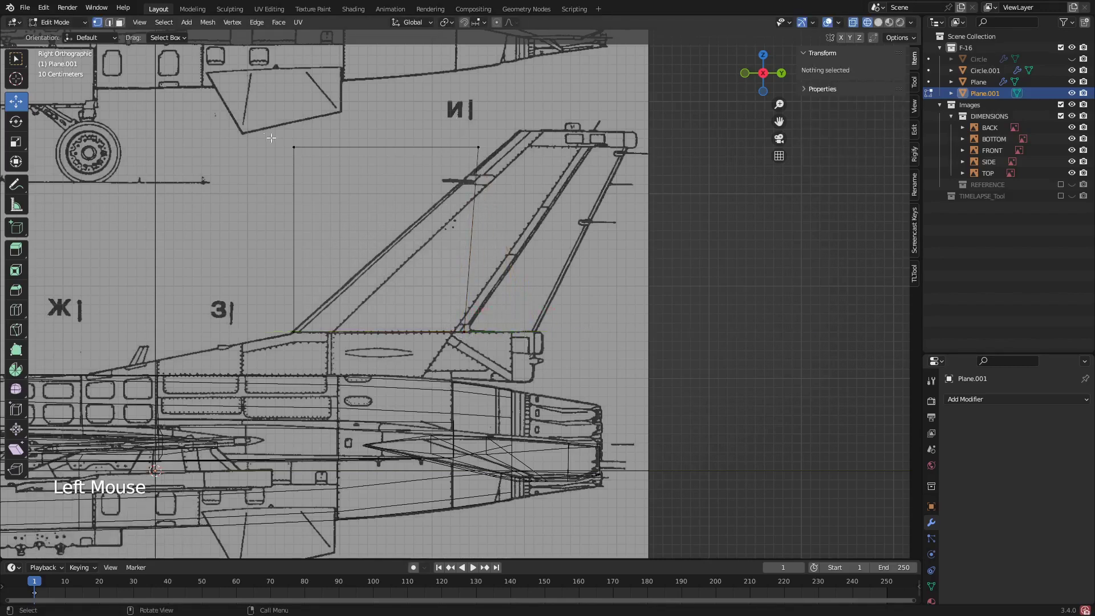
# - Move the plane's two upper vertices back in Y so its sides follow the fin's leading edge and rudder hinge line
pyautogui.moveTo(271, 138); pyautogui.dragTo(598, 150)
pyautogui.click(477, 147)
pyautogui.click(293, 148)
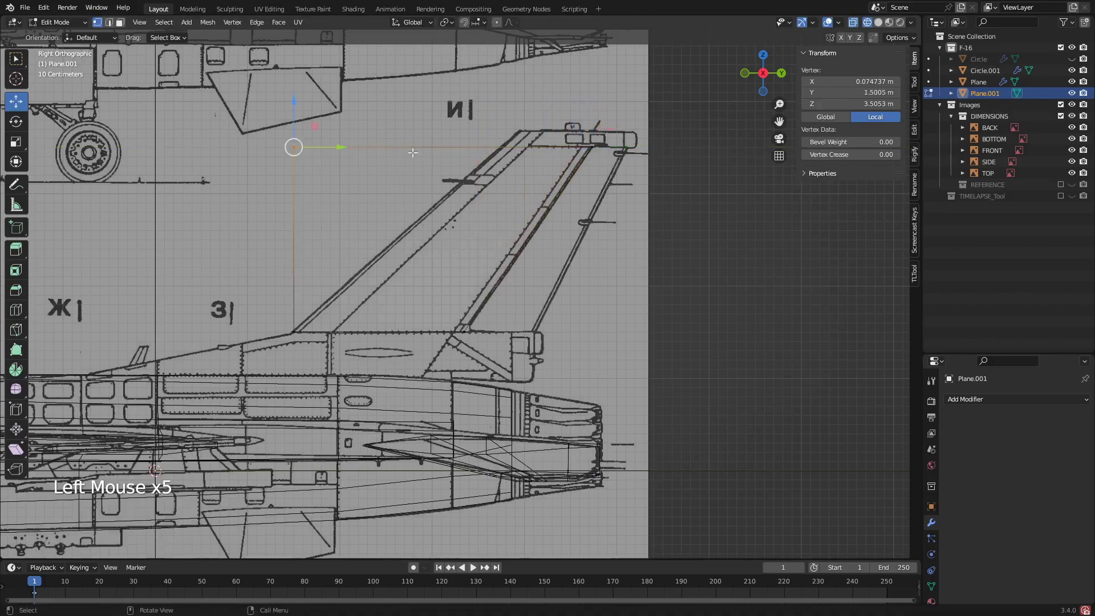
pyautogui.moveTo(334, 147); pyautogui.dragTo(539, 151)
# - Raise the fin's upper edge about 0.167 m and shift its two vertices back in Y to match the blueprint's tip
pyautogui.keyDown('shift'); pyautogui.click(589, 149); pyautogui.keyUp('shift')
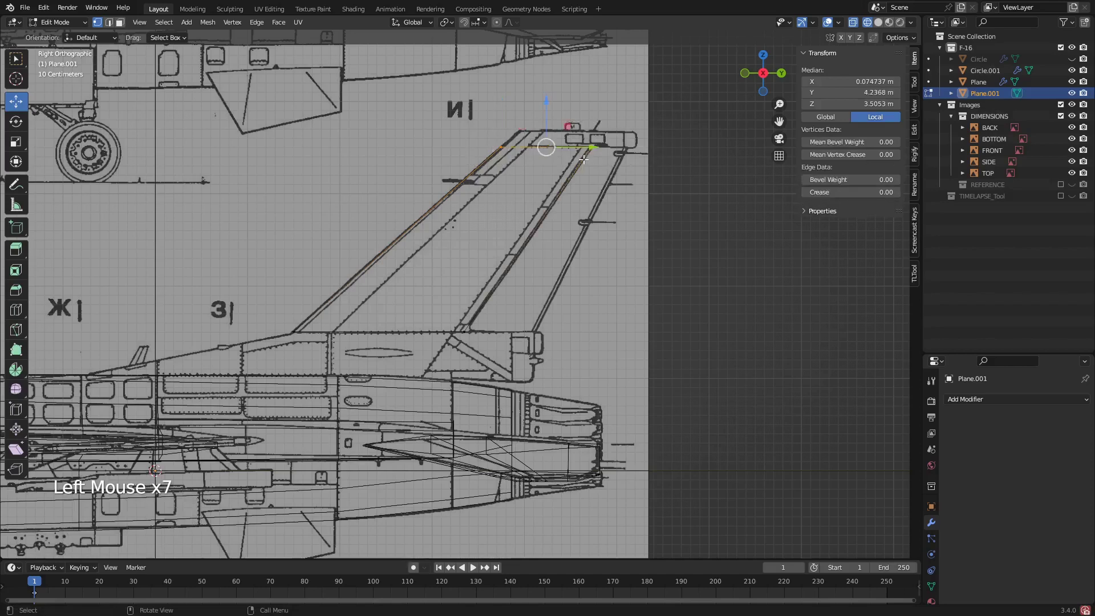
pyautogui.press('e')
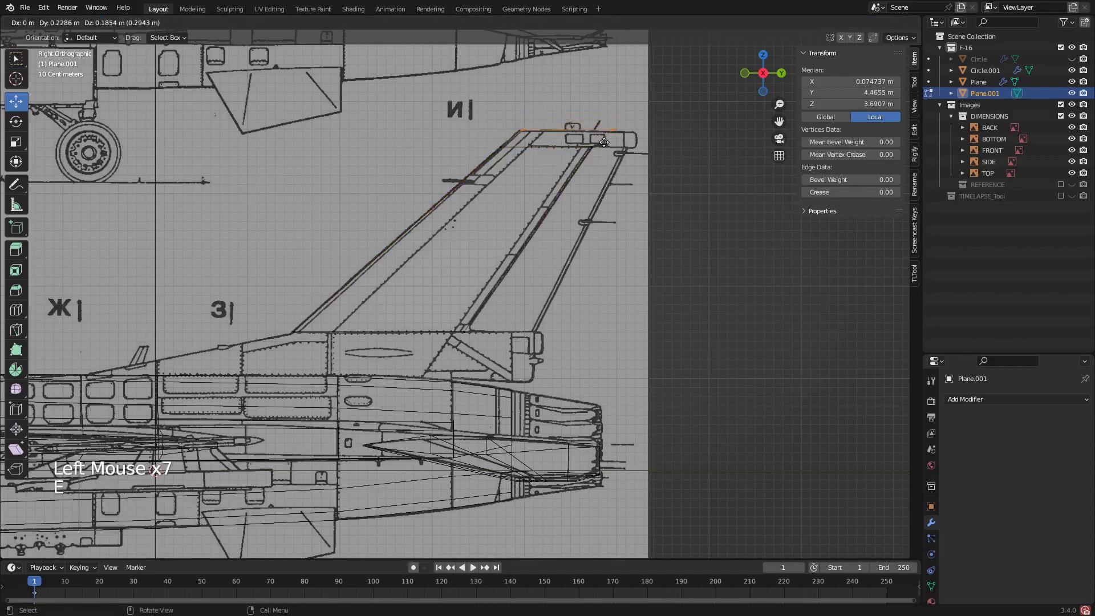
pyautogui.hotkey('ctrl', 'z')
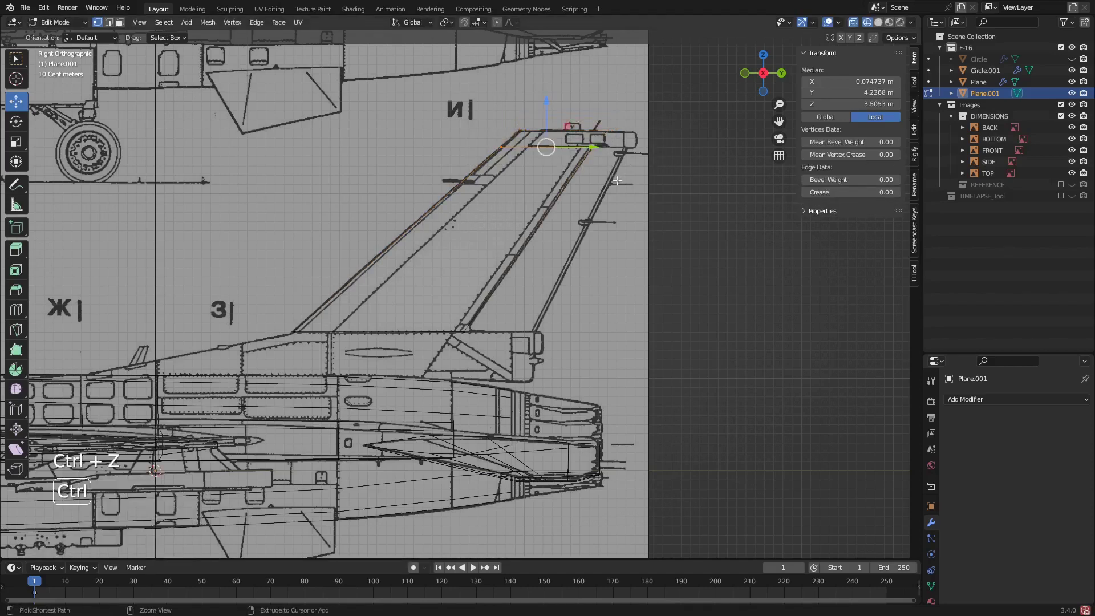
pyautogui.moveTo(548, 124); pyautogui.dragTo(553, 101)
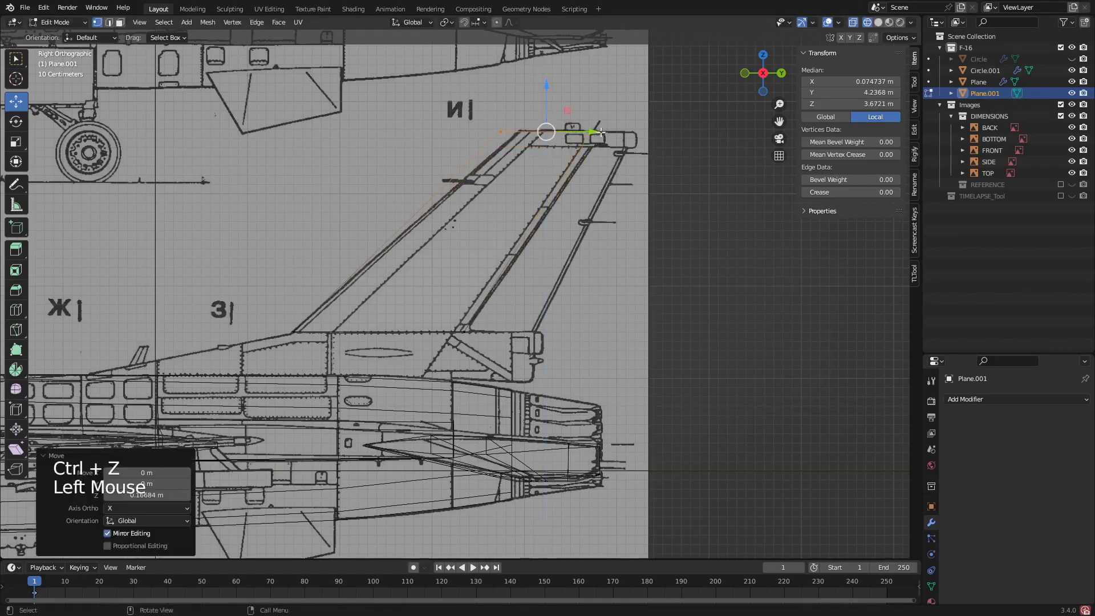
pyautogui.moveTo(596, 131); pyautogui.dragTo(587, 154)
pyautogui.click(518, 133)
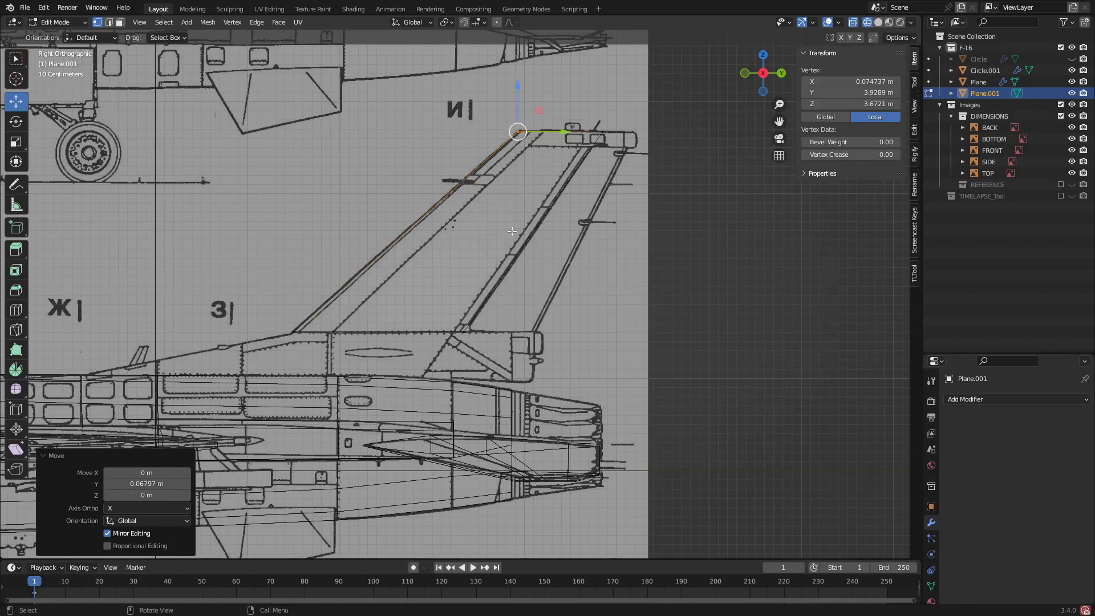
# - Add one horizontal loop cut near the fin's tip, slid to a factor of about 0.862
pyautogui.hotkey('ctrl', 'r')
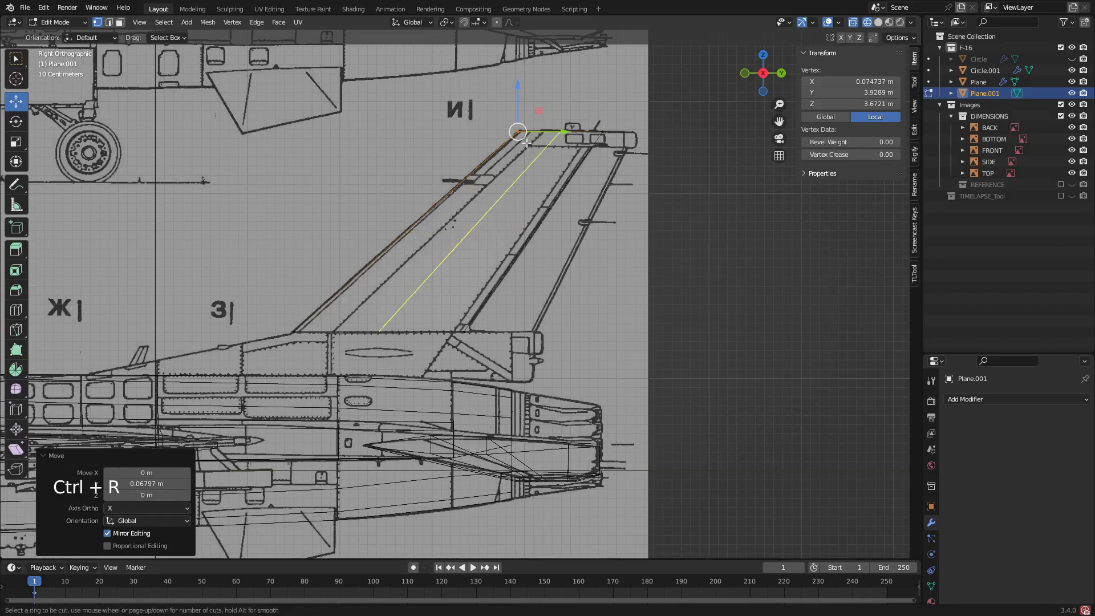
pyautogui.click(478, 177)
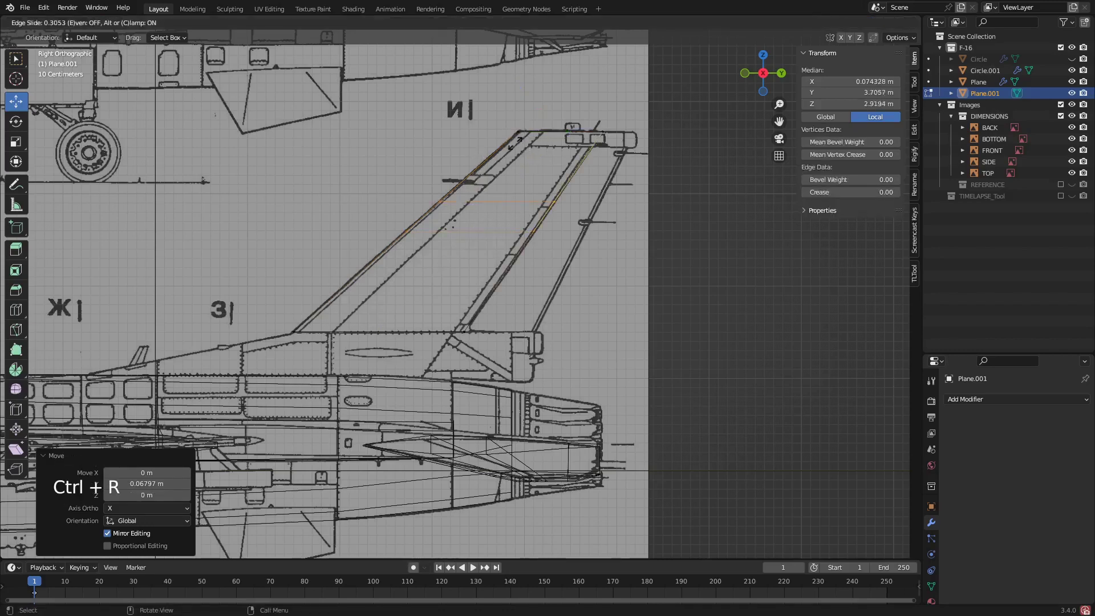
pyautogui.click(582, 99)
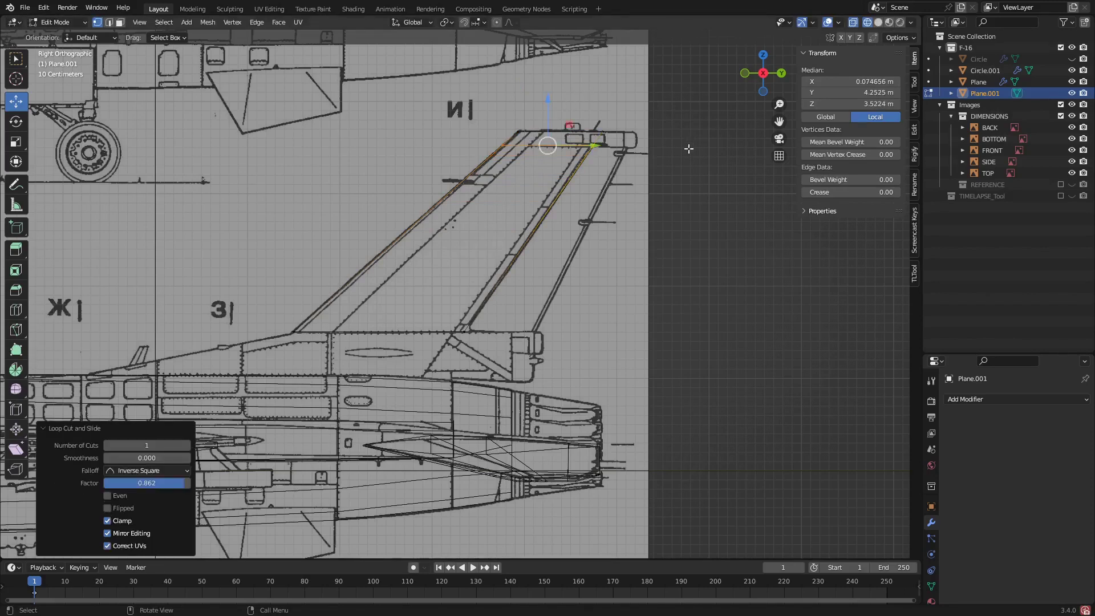
pyautogui.scroll(2, 564, 126)
pyautogui.click(563, 127)
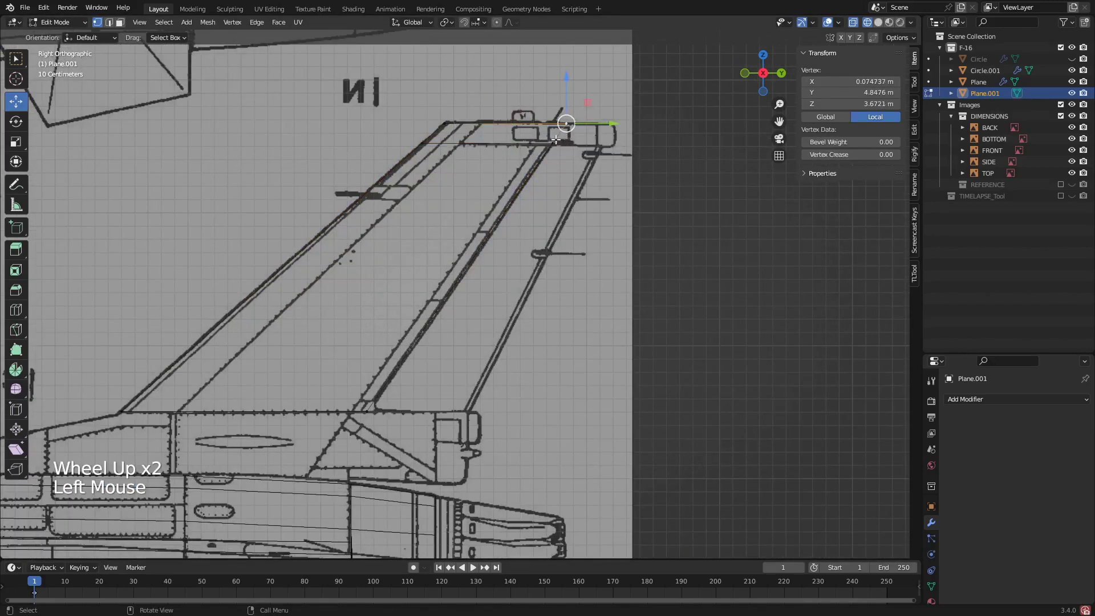
pyautogui.press('e')
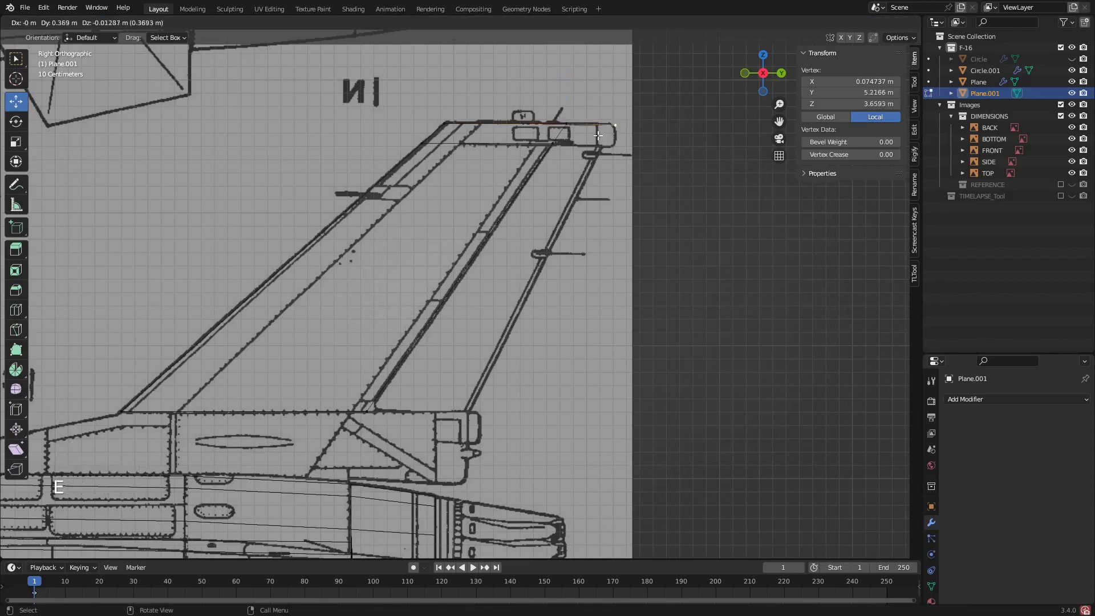
pyautogui.hotkey('ctrl', 'z')
# - Extrude the short rear edge above the loop cut about 0.343 m backward along Y to form the fin's tip cap
pyautogui.press('2')
pyautogui.click(589, 143)
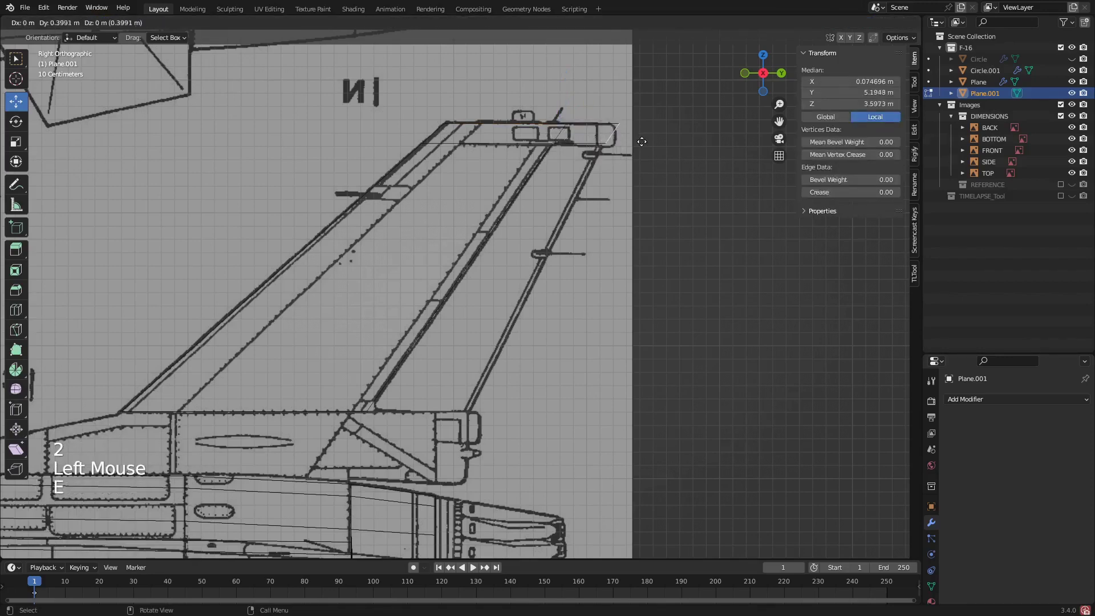
pyautogui.press('e')
pyautogui.moveTo(605, 135); pyautogui.dragTo(643, 138)
# - Slide the tip cap's upper rear vertex forward along the top edge to the blueprint's vertical panel line
pyautogui.press('1')
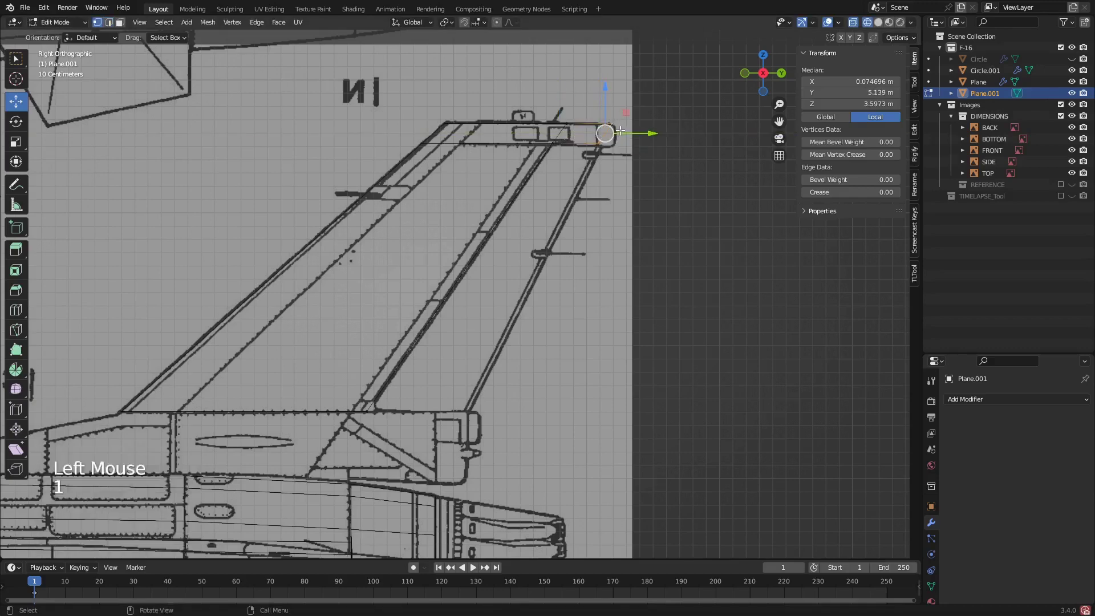
pyautogui.click(619, 128)
pyautogui.scroll(8, 637, 135)
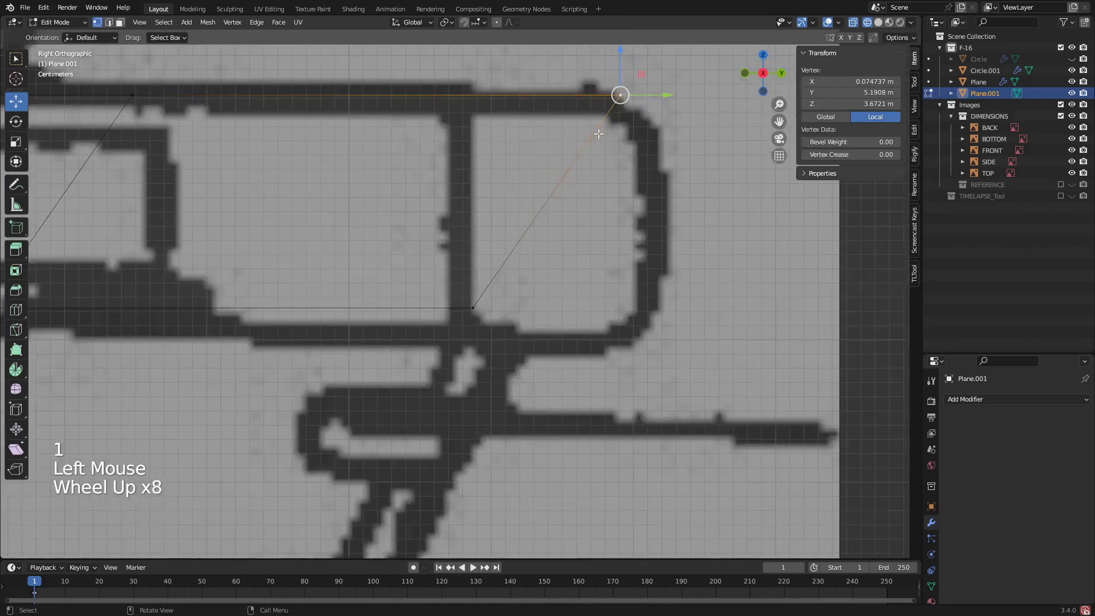
pyautogui.press('g')
pyautogui.press('g')
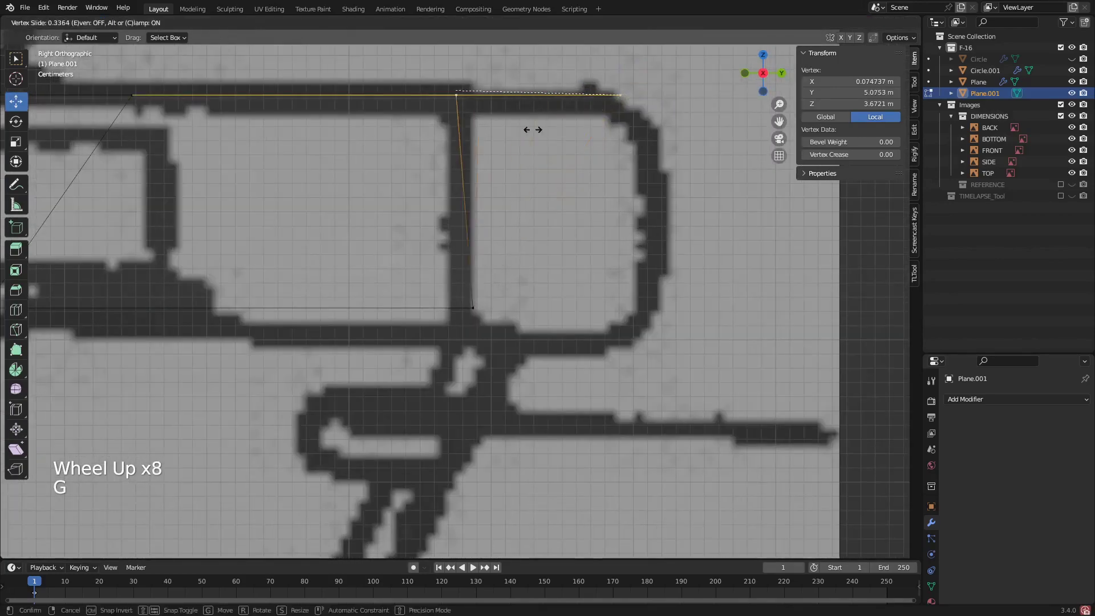
pyautogui.click(445, 272)
# - Slide the tip cap's lower rear vertex along its bottom edge to Y of about 5.0827 m, beneath the upper one
pyautogui.click(470, 308)
pyautogui.press('g')
pyautogui.press('g')
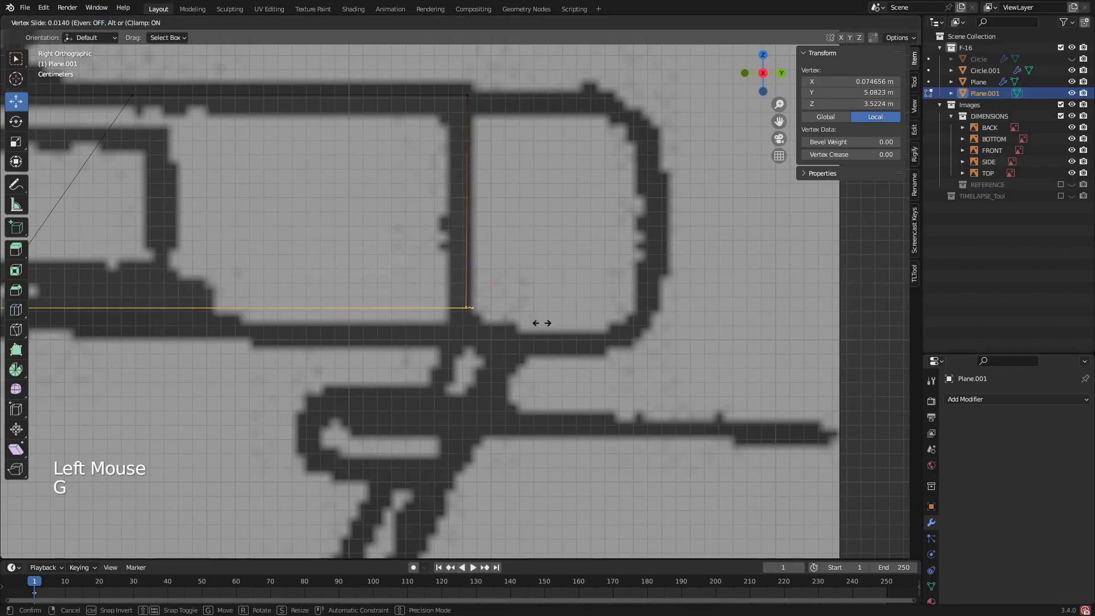
pyautogui.click(542, 322)
# - Select the loop-cut edge near the tip, turn X-ray off and examine the fin's shape against the side blueprint
pyautogui.scroll(-2, 493, 252)
pyautogui.scroll(-2, 497, 286)
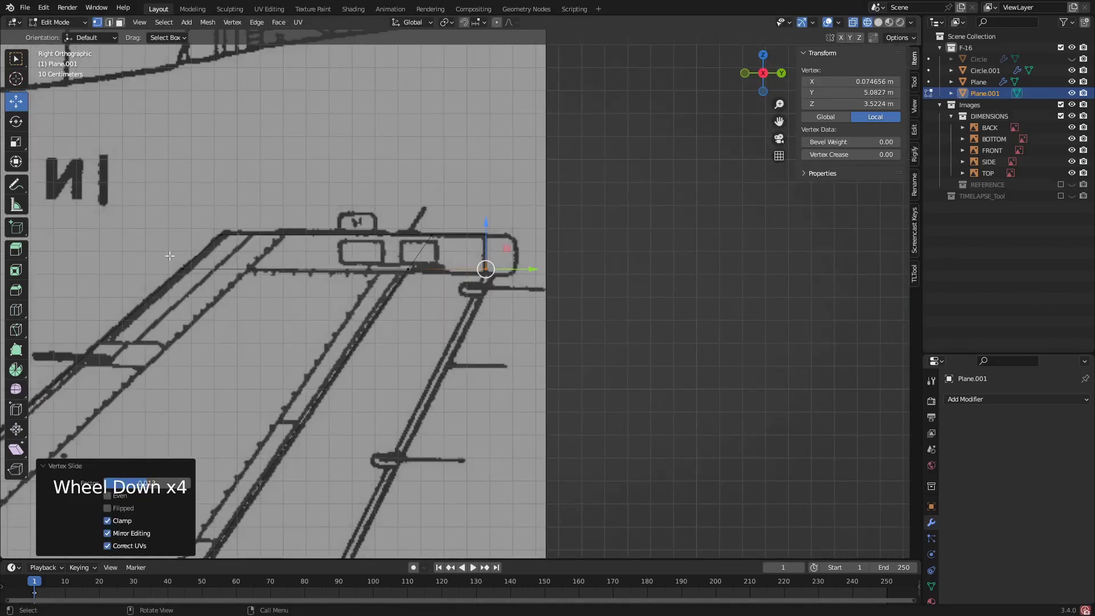
pyautogui.click(298, 268)
pyautogui.scroll(-1, 466, 292)
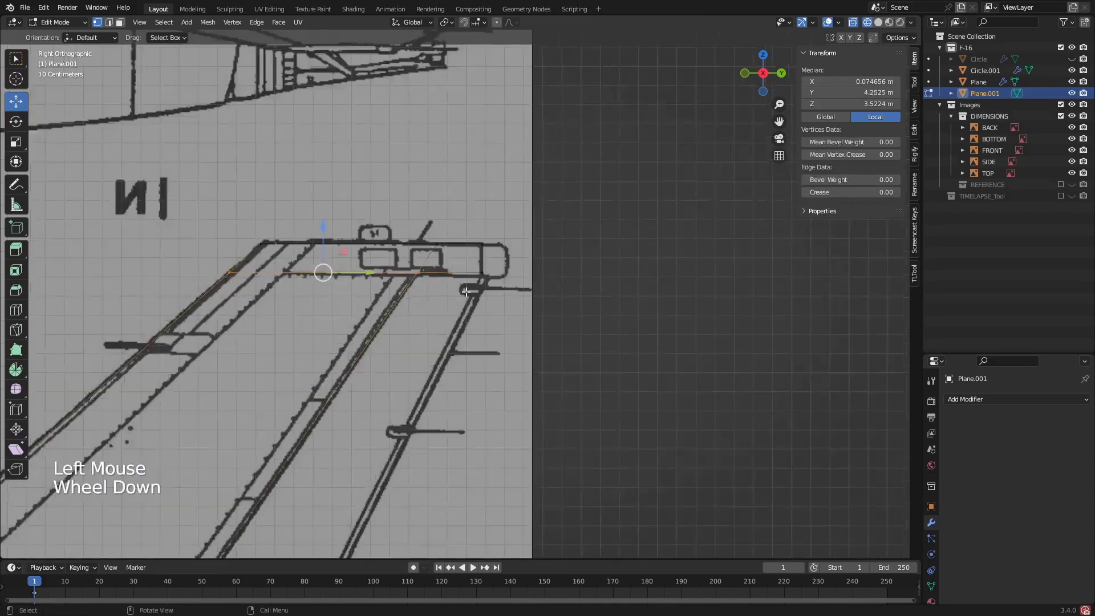
pyautogui.scroll(-2, 465, 291)
pyautogui.press('z')
pyautogui.scroll(-2, 456, 292)
pyautogui.keyDown('shift'); pyautogui.moveTo(450, 393); pyautogui.dragTo(445, 292, button='middle'); pyautogui.keyUp('shift')
pyautogui.scroll(1, 445, 292)
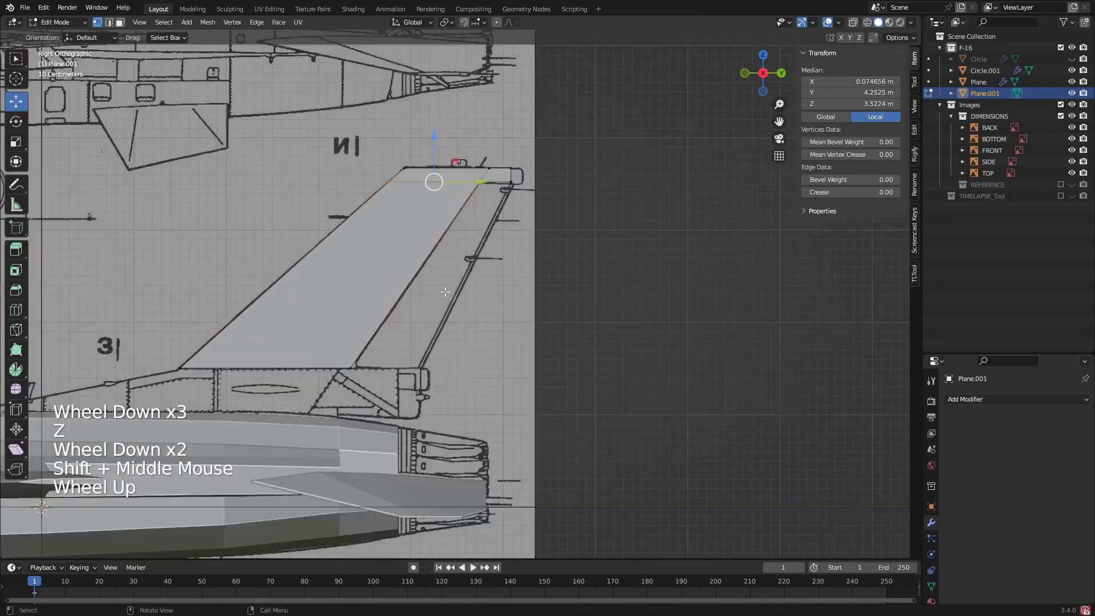
pyautogui.scroll(2, 444, 292)
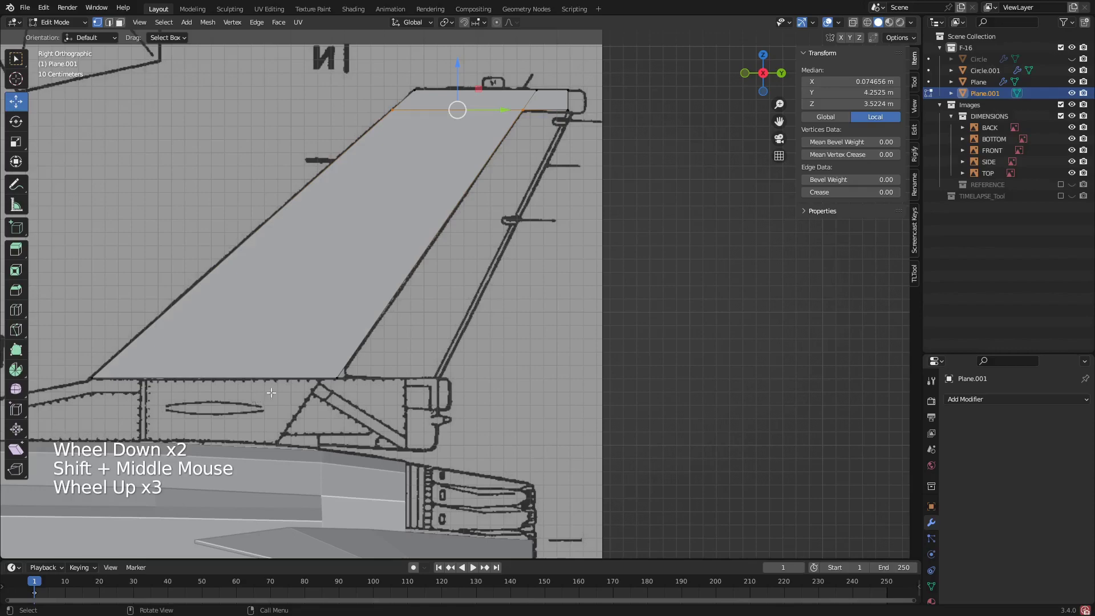
# - View the model from the back and select the fin's vertices over the rear blueprint
pyautogui.scroll(-2, 270, 392)
pyautogui.moveTo(271, 392); pyautogui.dragTo(433, 393, button='middle')
pyautogui.click(762, 74)
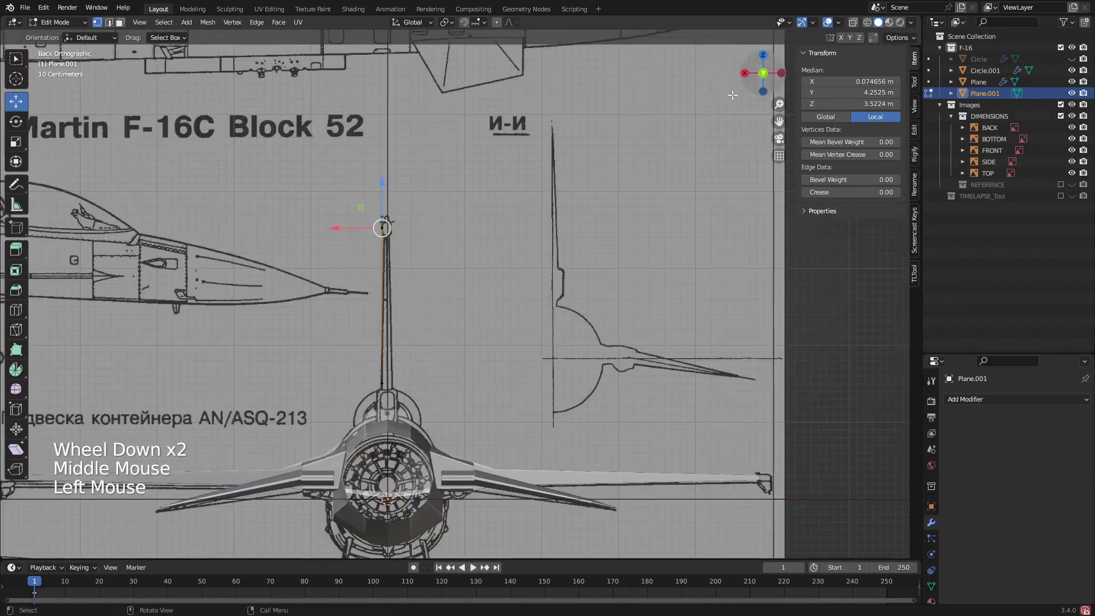
pyautogui.moveTo(276, 159); pyautogui.dragTo(433, 305)
pyautogui.scroll(1, 432, 304)
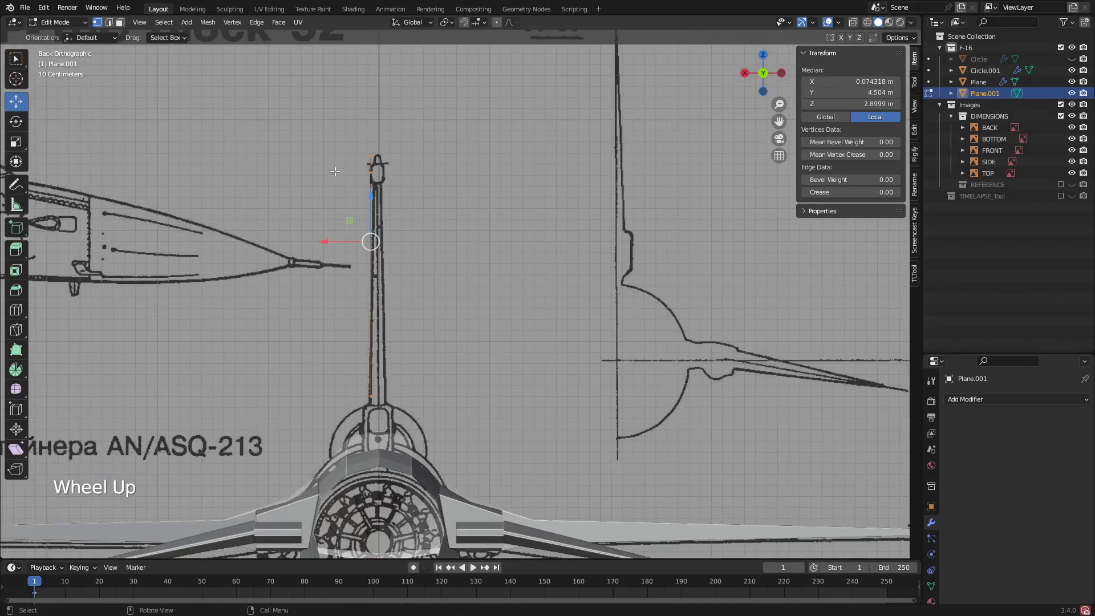
pyautogui.moveTo(313, 128); pyautogui.dragTo(496, 373)
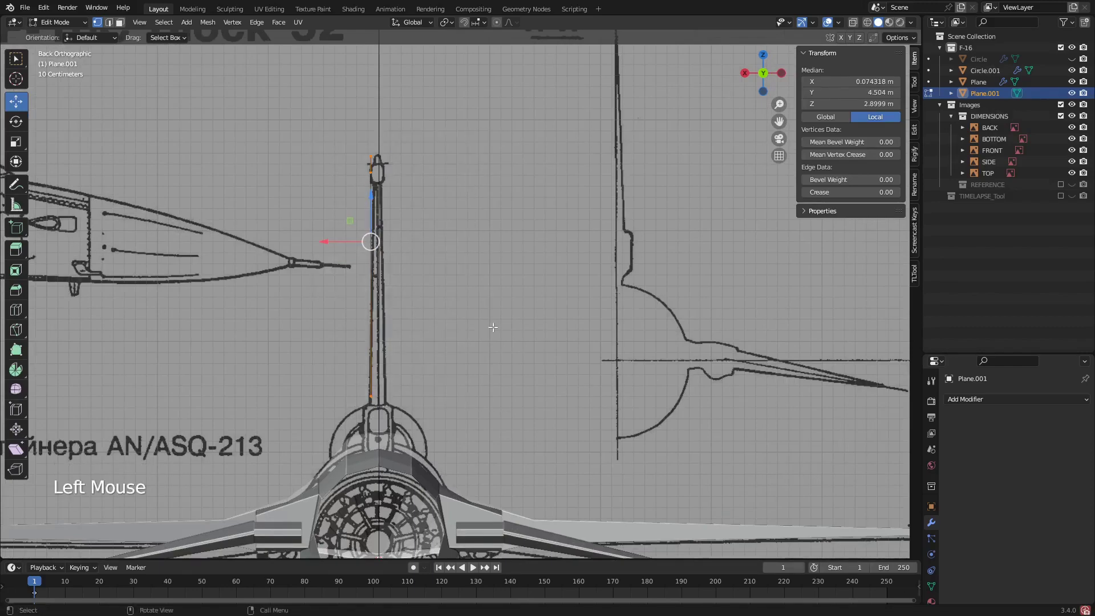
pyautogui.click(351, 144)
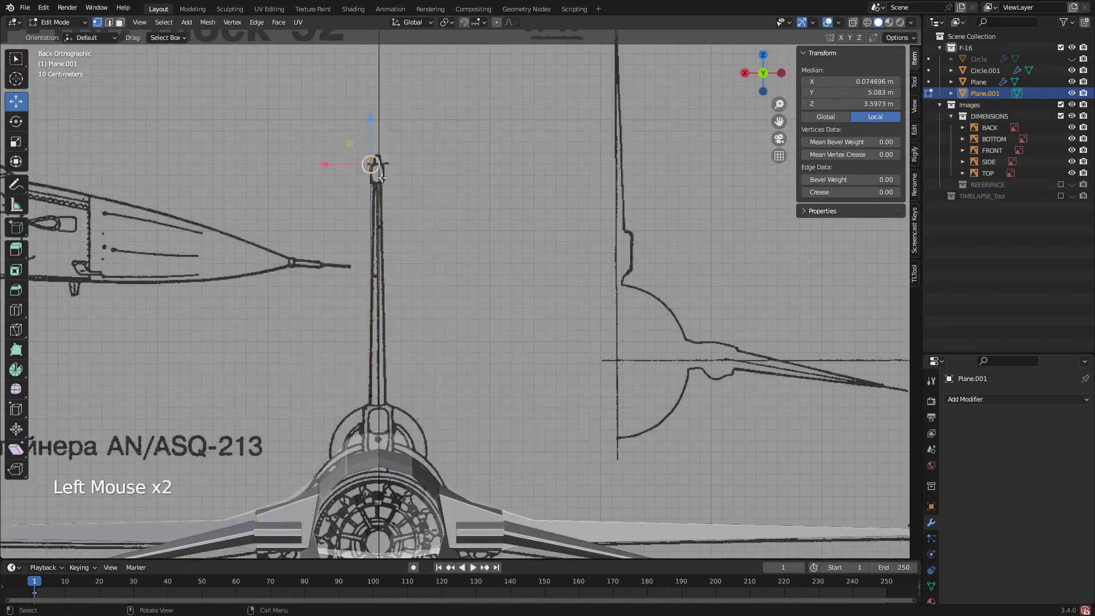
pyautogui.scroll(1, 326, 162)
pyautogui.moveTo(326, 162); pyautogui.dragTo(332, 160)
pyautogui.hotkey('ctrl', 'z')
# - Switch to wireframe shading and move the fin's top-edge vertices about 0.032 m inward along X to match the tip on the rear blueprint
pyautogui.press('z')
pyautogui.click(335, 155)
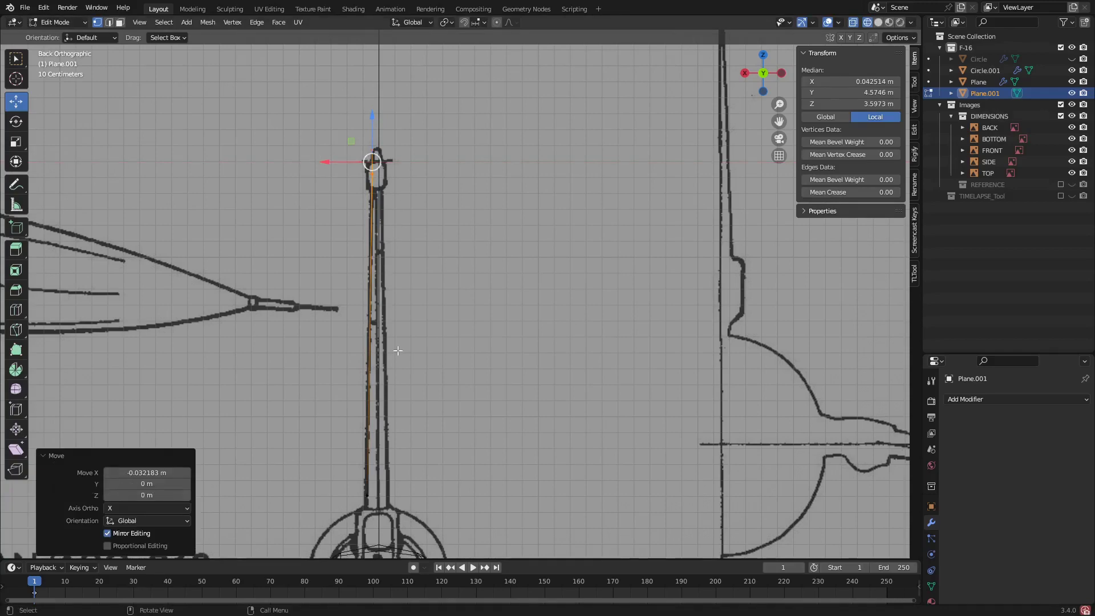
pyautogui.keyDown('shift'); pyautogui.moveTo(397, 350); pyautogui.dragTo(398, 262, button='middle'); pyautogui.keyUp('shift')
pyautogui.keyDown('shift'); pyautogui.scroll(2, 399, 375); pyautogui.keyUp('shift')
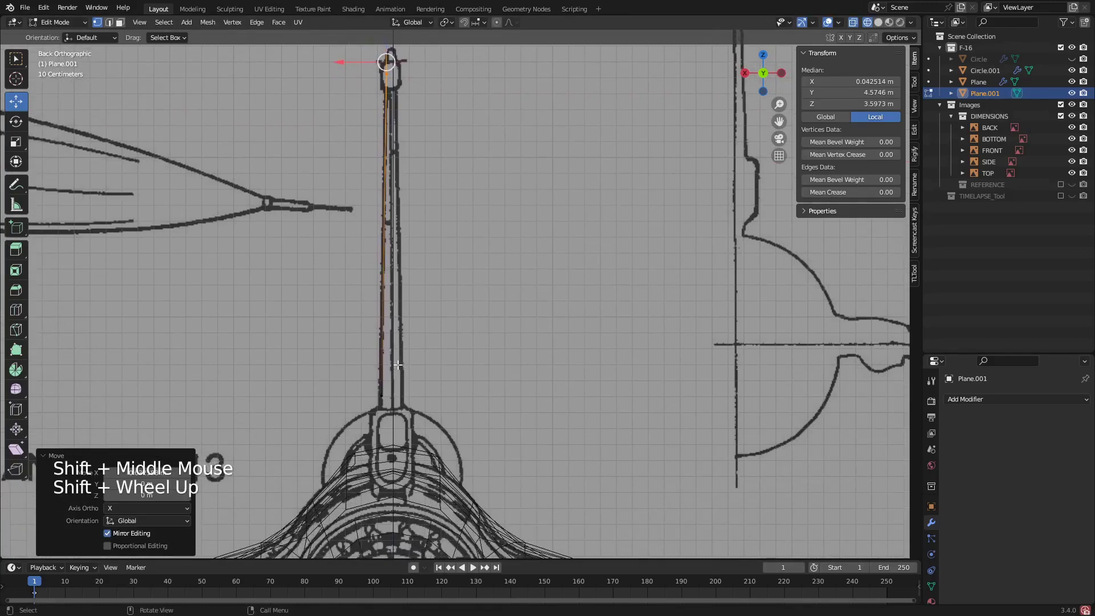
# - Add one lengthwise loop cut through the vertical fin, slid to about 0.49 onto the blueprint's front panel line
pyautogui.scroll(-2, 398, 218)
pyautogui.moveTo(397, 218); pyautogui.dragTo(558, 242, button='middle')
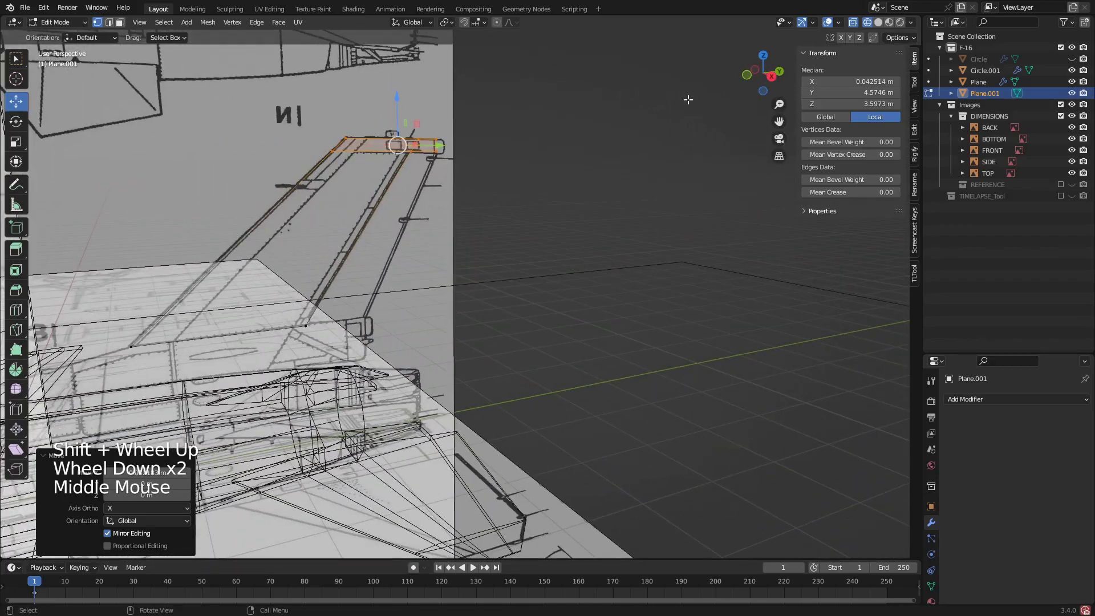
pyautogui.click(771, 76)
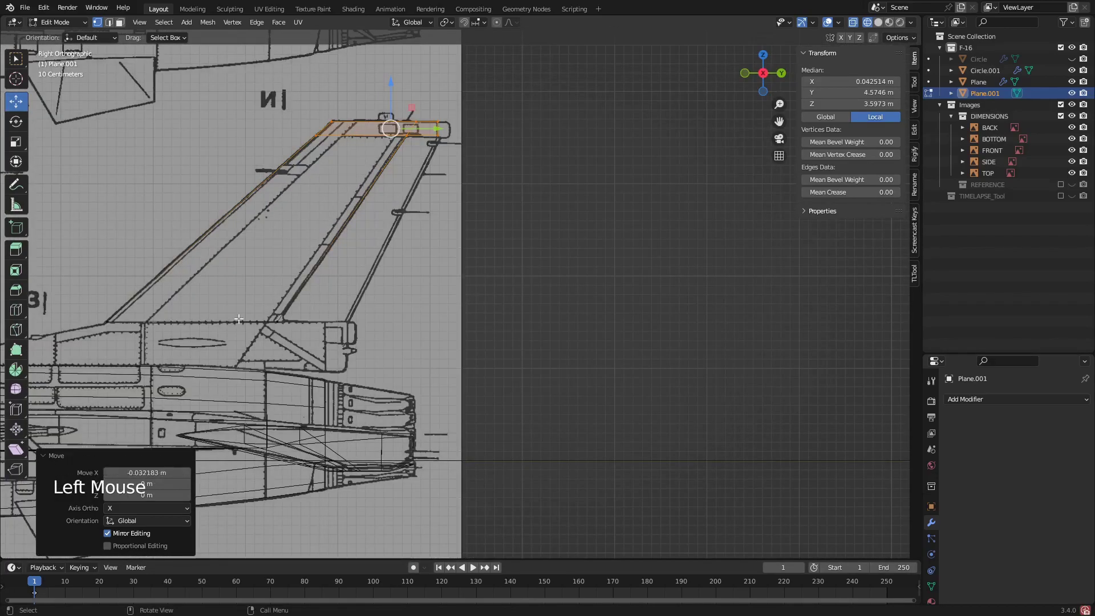
pyautogui.keyDown('shift'); pyautogui.moveTo(120, 326); pyautogui.dragTo(339, 291, button='middle'); pyautogui.keyUp('shift')
pyautogui.scroll(1, 347, 305)
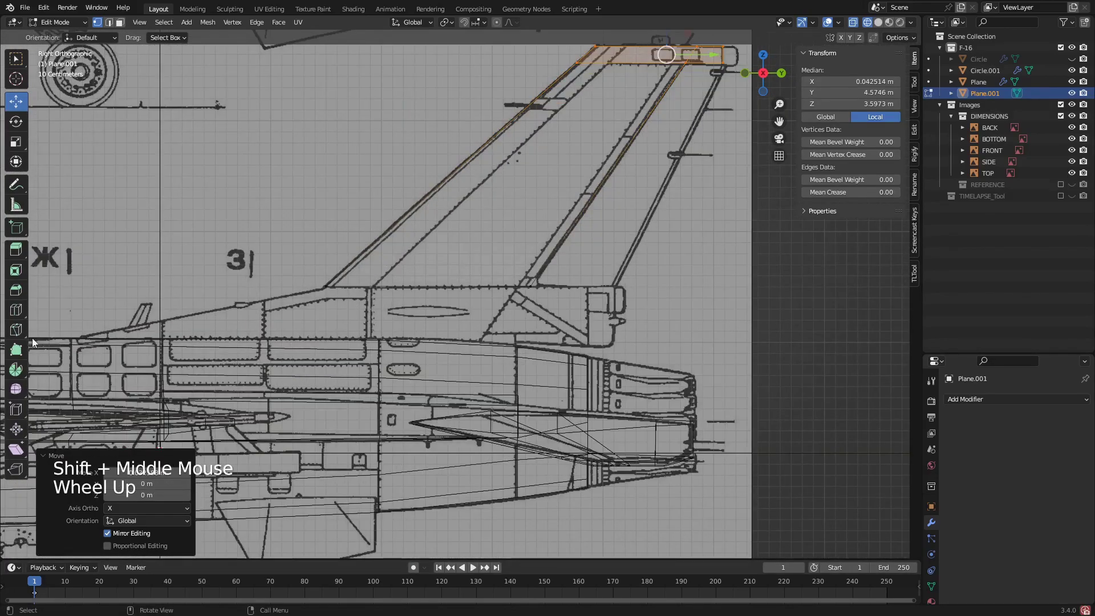
pyautogui.click(19, 312)
pyautogui.moveTo(435, 292); pyautogui.dragTo(382, 297)
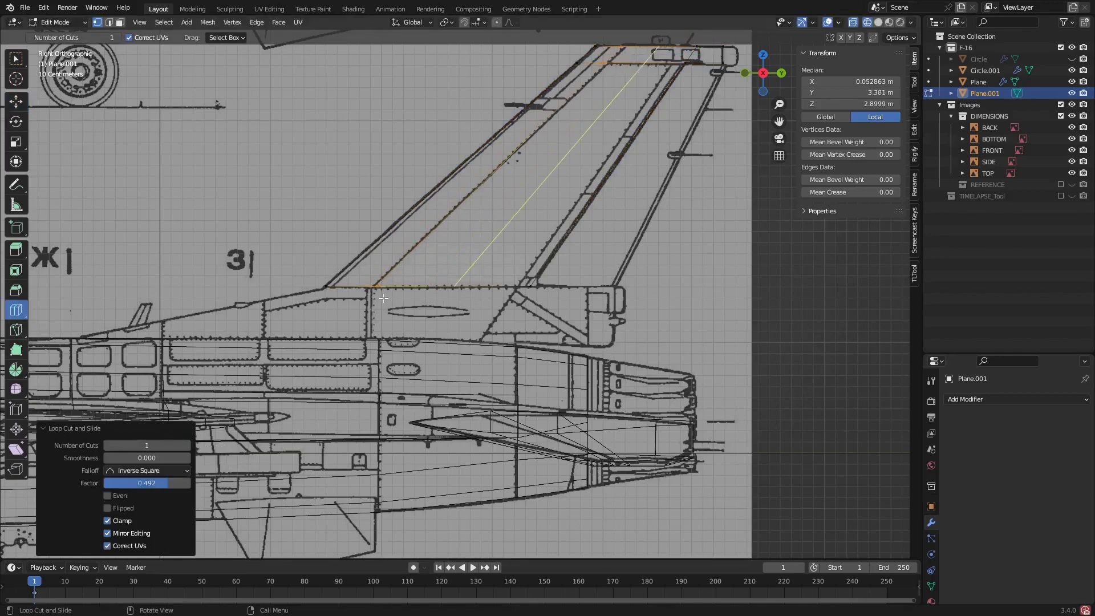
# - Extrude the vertical fin's base vertices about 0.5 m straight down to the top of the fuselage in the side blueprint
pyautogui.click(16, 101)
pyautogui.moveTo(265, 226); pyautogui.dragTo(388, 302, button='middle')
pyautogui.scroll(2, 388, 303)
pyautogui.click(391, 306)
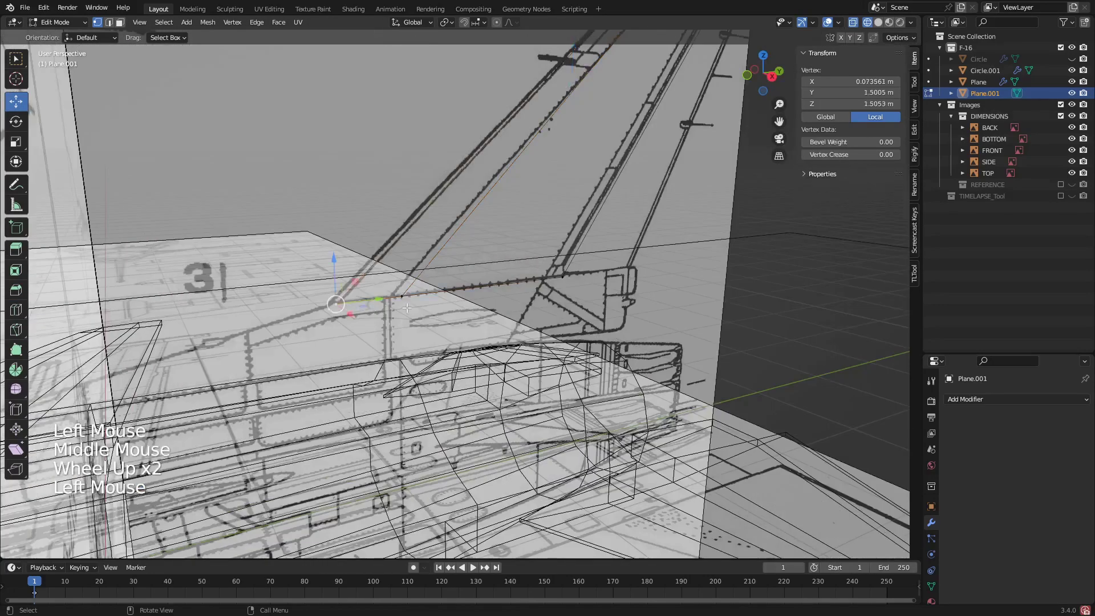
pyautogui.keyDown('shift'); pyautogui.click(402, 296); pyautogui.keyUp('shift')
pyautogui.keyDown('shift'); pyautogui.click(563, 276); pyautogui.keyUp('shift')
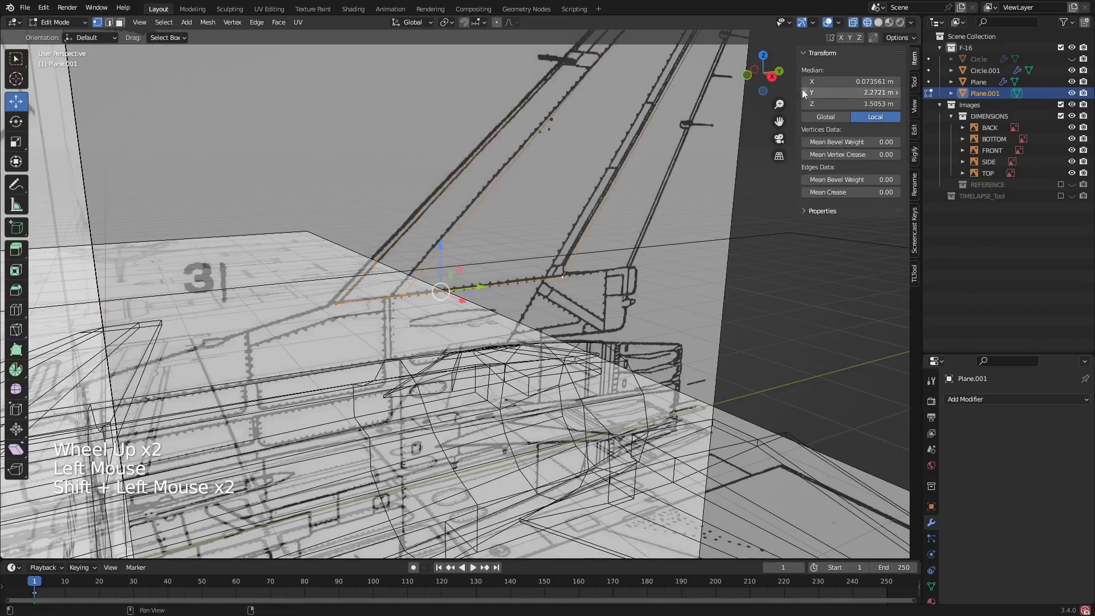
pyautogui.click(772, 76)
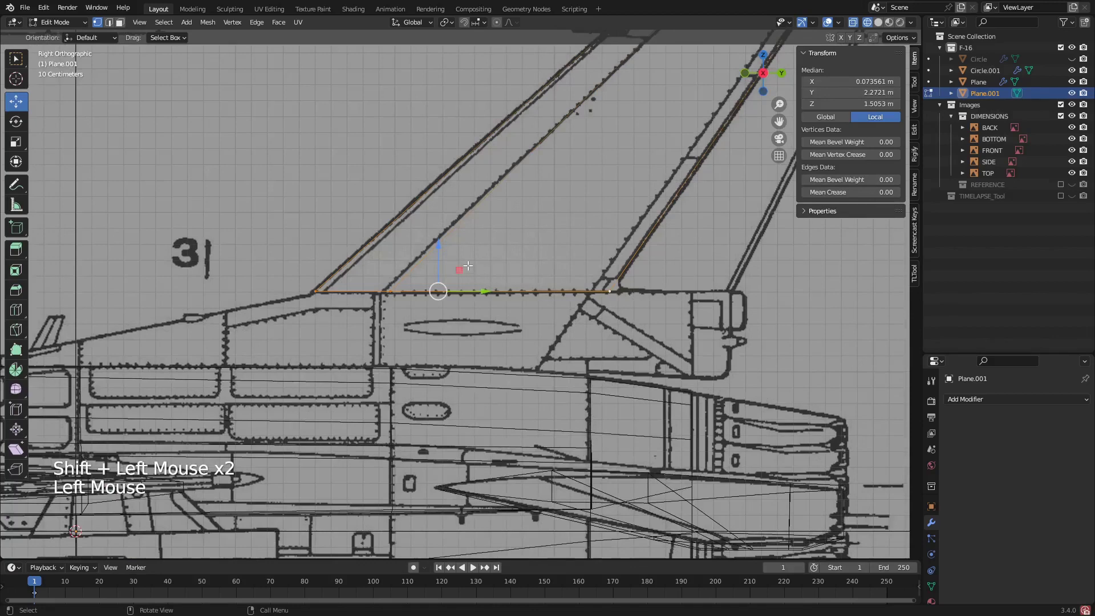
pyautogui.press('e')
pyautogui.rightClick(463, 342)
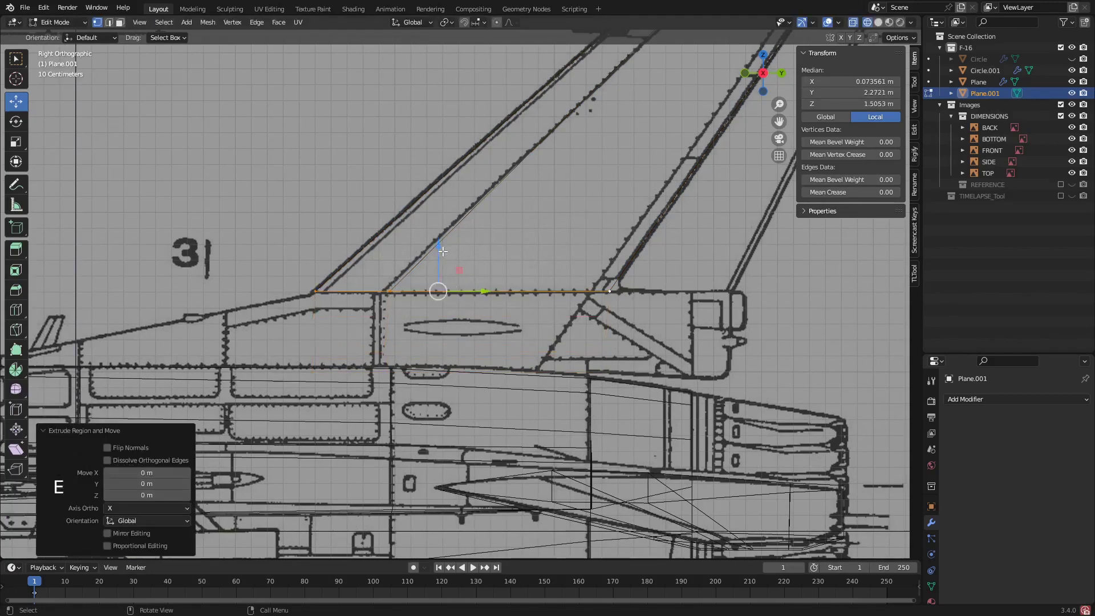
pyautogui.moveTo(443, 251); pyautogui.dragTo(461, 336)
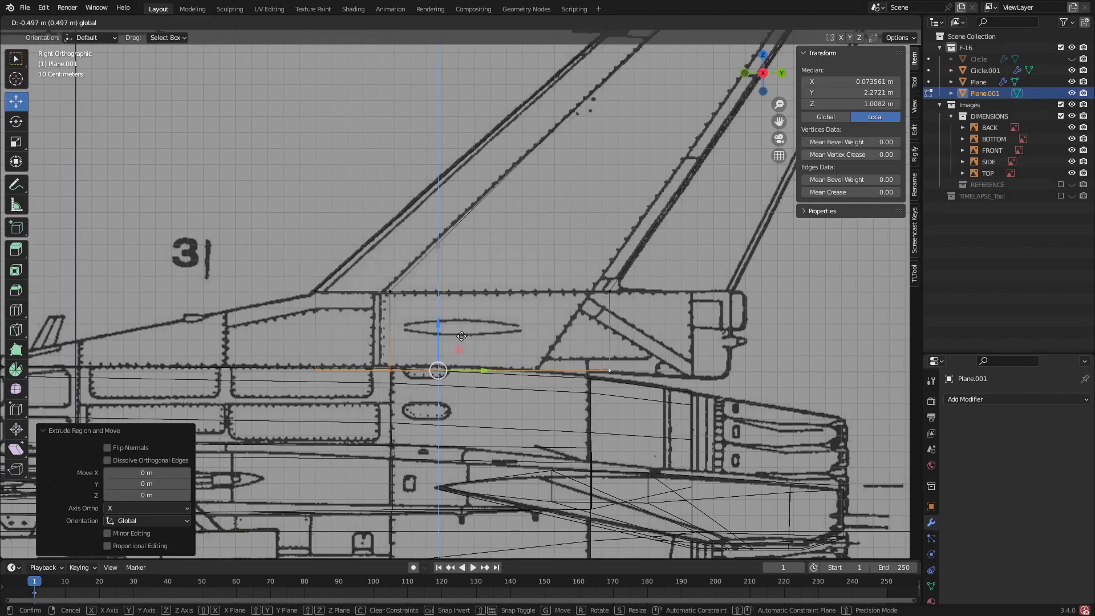
pyautogui.moveTo(463, 336); pyautogui.dragTo(464, 337)
# - Extrude the fin base's front edge about 2.24 m forward along Y to the tip of the dorsal fairing in the blueprint
pyautogui.click(310, 290)
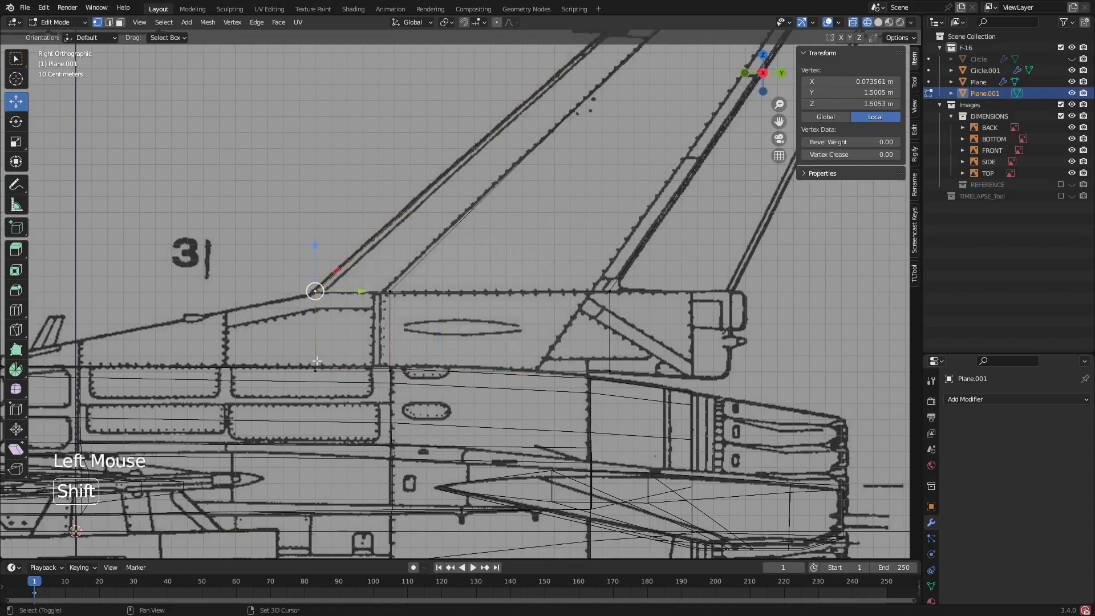
pyautogui.keyDown('shift'); pyautogui.click(315, 370); pyautogui.keyUp('shift')
pyautogui.keyDown('shift'); pyautogui.moveTo(248, 348); pyautogui.dragTo(525, 320, button='middle'); pyautogui.keyUp('shift')
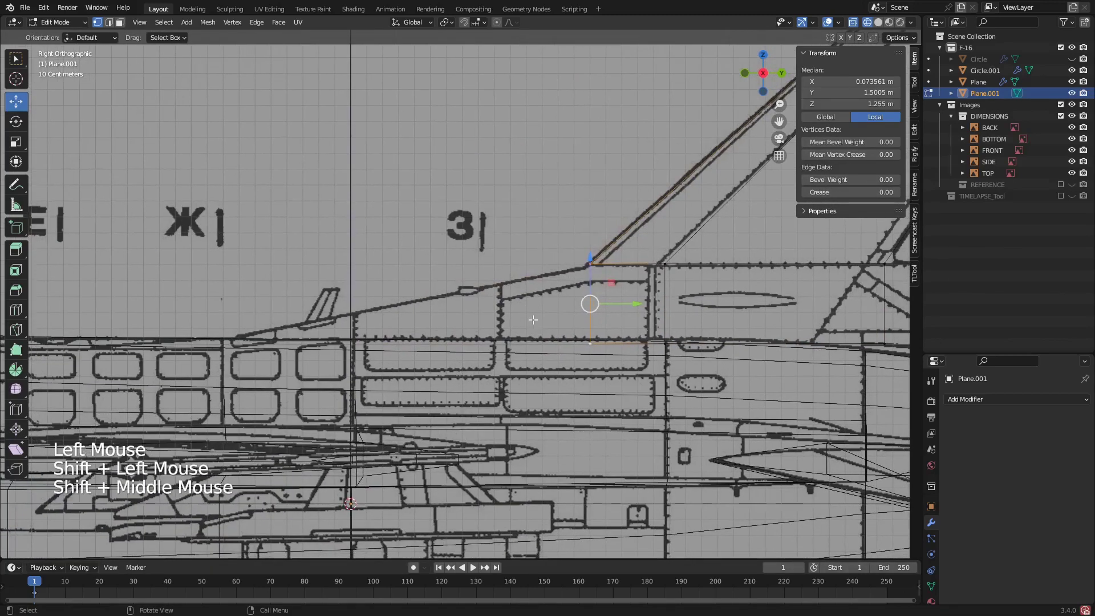
pyautogui.press('e')
pyautogui.rightClick(489, 337)
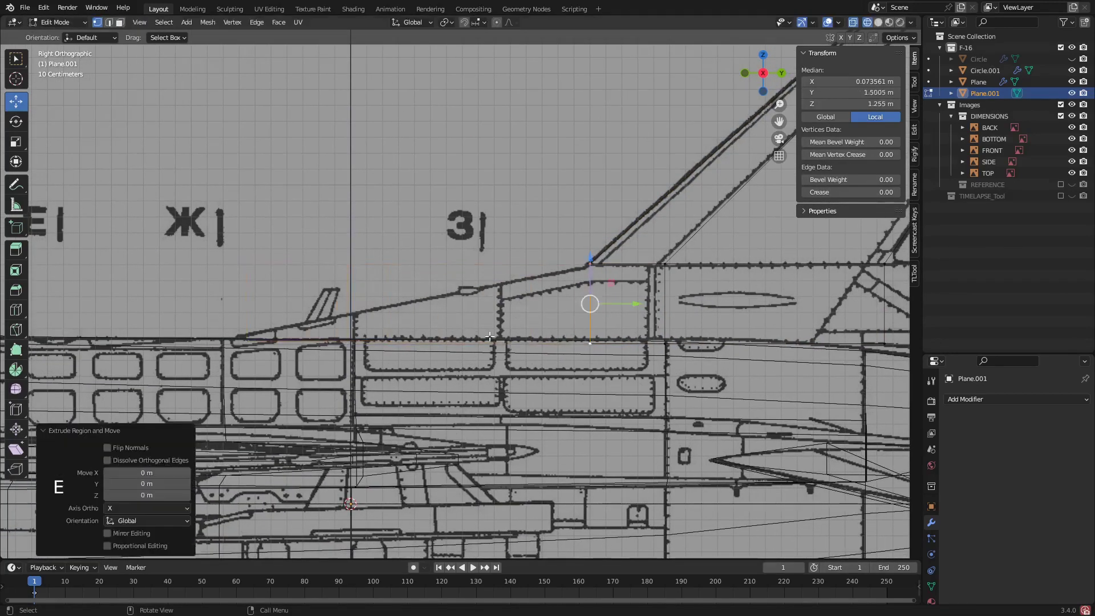
pyautogui.moveTo(634, 303); pyautogui.dragTo(273, 337)
# - Lower the front edge's upper vertex to the blueprint's fairing tip and move the whole edge down about 0.01 m
pyautogui.click(254, 272)
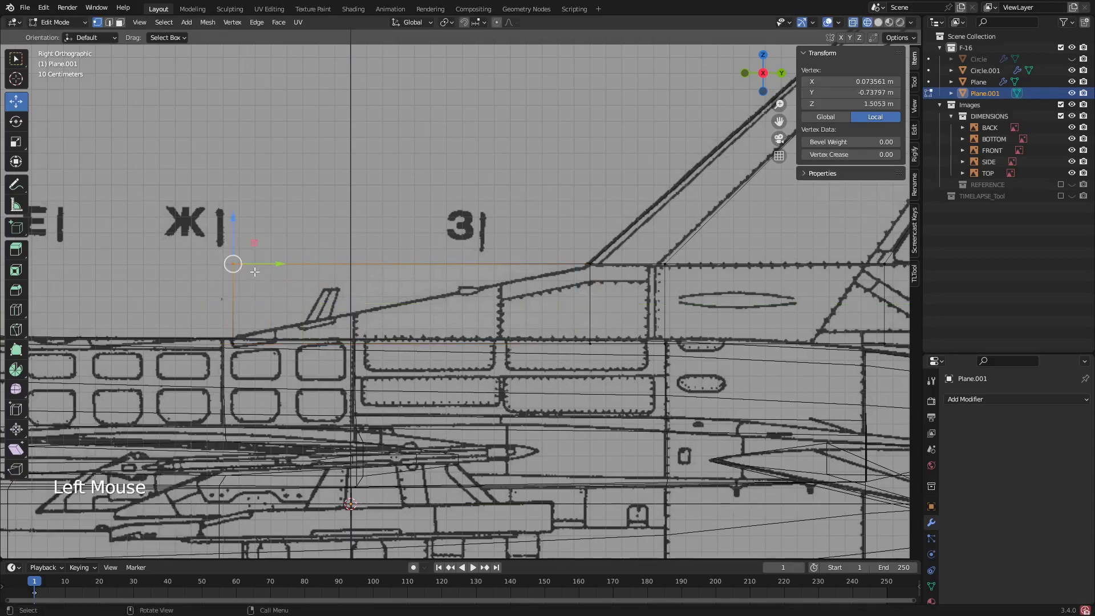
pyautogui.moveTo(232, 218)
pyautogui.mouseDown()
pyautogui.moveTo(231, 318)
pyautogui.moveTo(237, 300)
pyautogui.mouseUp()
pyautogui.click(231, 318)
# - Examine how the fin base and dorsal fairing sit on the fuselage in solid and wireframe shading
pyautogui.scroll(-2, 237, 299)
pyautogui.press('z')
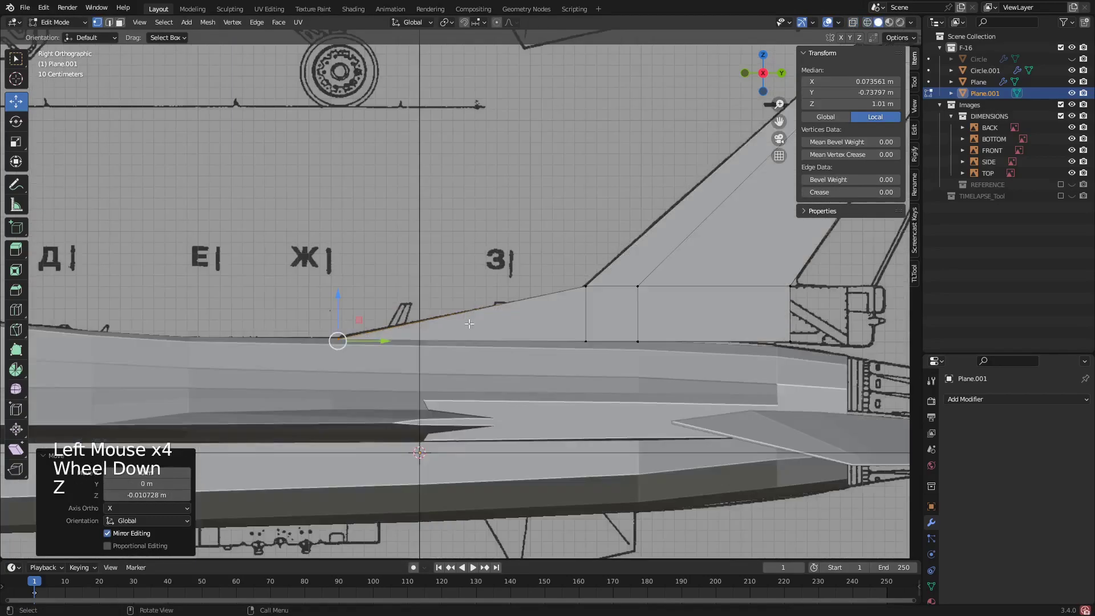
pyautogui.scroll(-1, 237, 299)
pyautogui.moveTo(237, 299)
pyautogui.mouseDown(button='middle')
pyautogui.moveTo(539, 352)
pyautogui.moveTo(484, 325)
pyautogui.mouseUp(button='middle')
pyautogui.scroll(-2, 539, 351)
pyautogui.press('z')
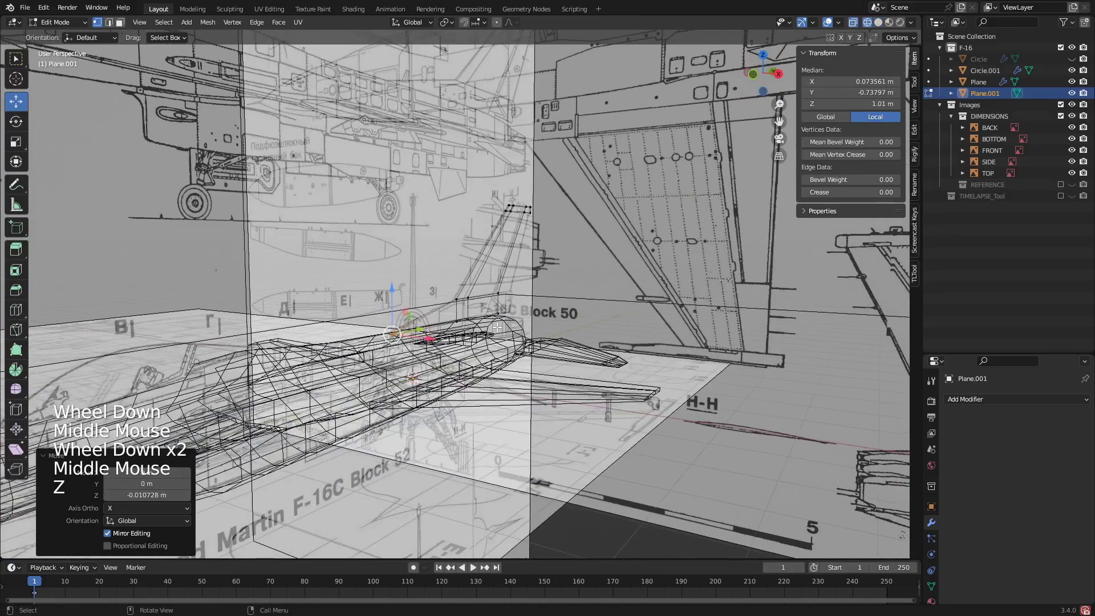
pyautogui.scroll(3, 482, 323)
pyautogui.press('z')
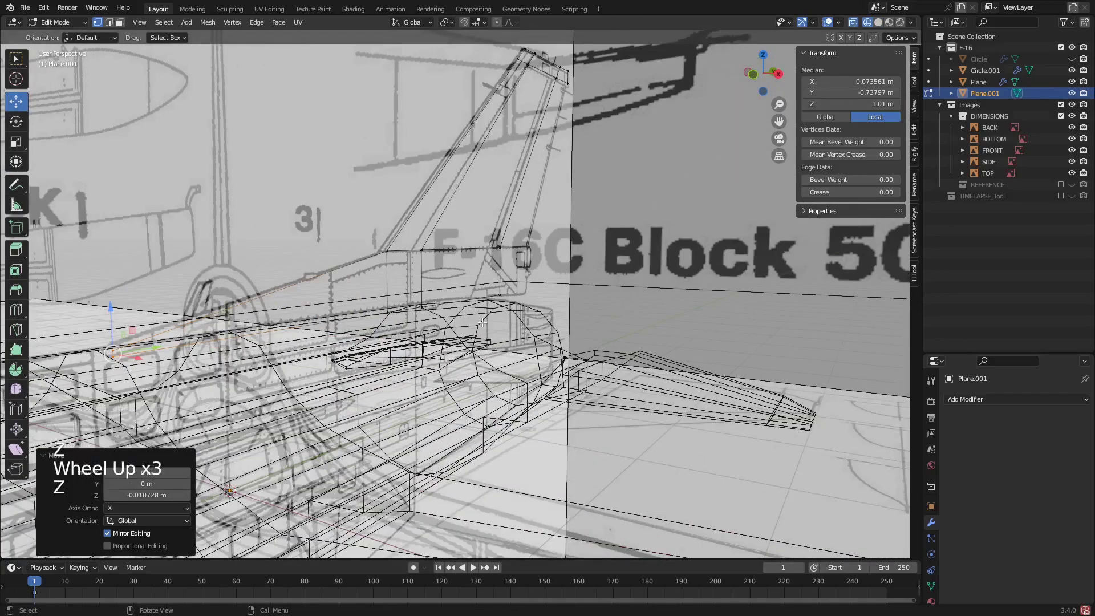
pyautogui.scroll(1, 390, 320)
pyautogui.scroll(1, 390, 321)
pyautogui.scroll(-2, 390, 321)
pyautogui.moveTo(390, 321); pyautogui.dragTo(583, 338, button='middle')
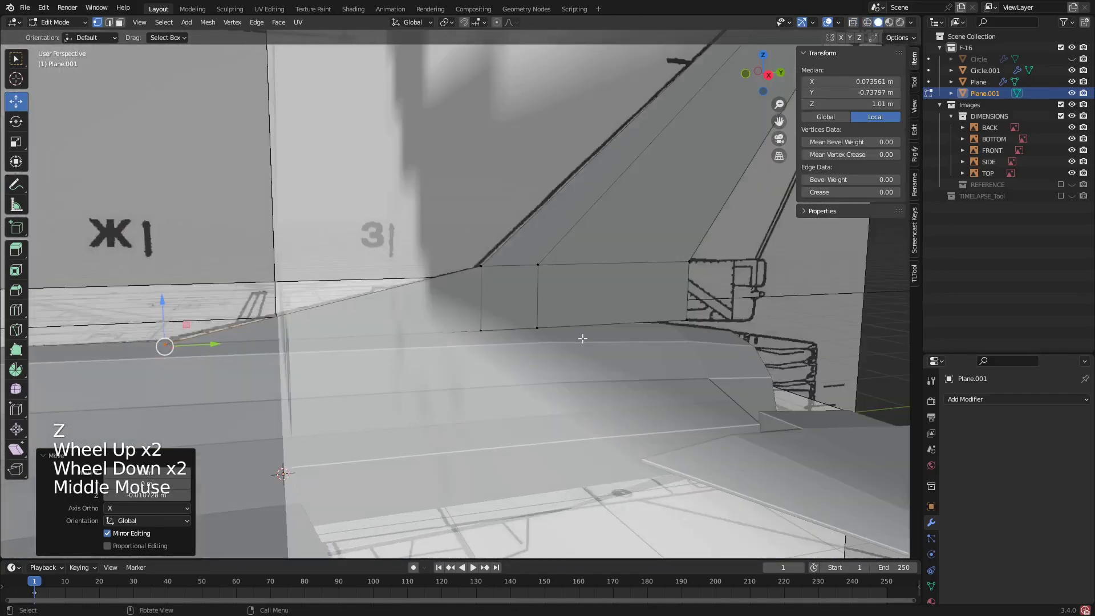
# - Add one loop cut near the fin's trailing edge running down through the base, slid to a factor of about 0.775
pyautogui.click(768, 74)
pyautogui.scroll(3, 631, 362)
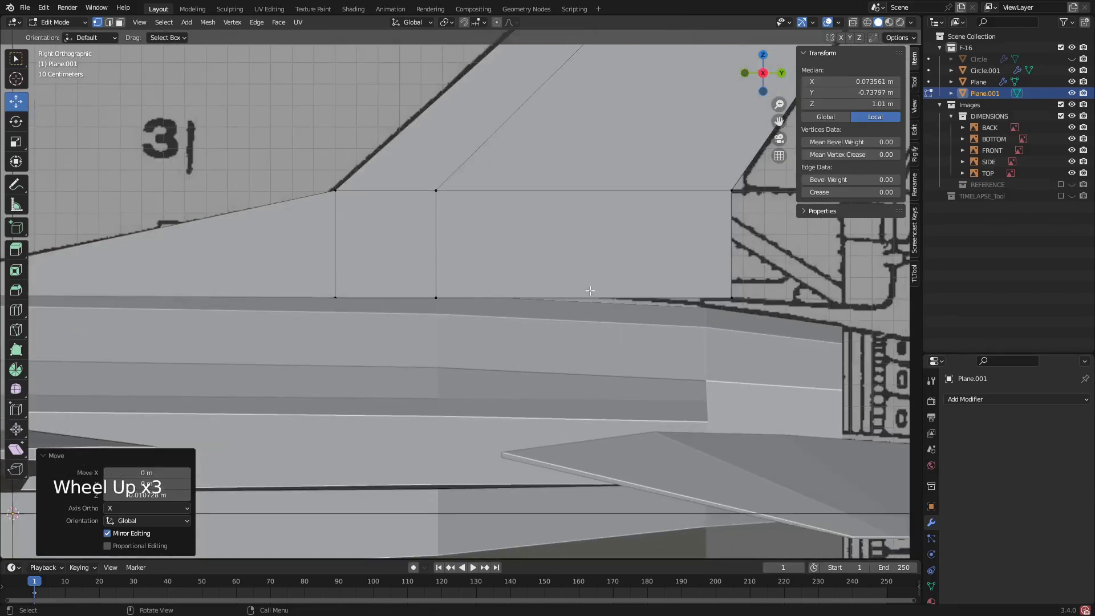
pyautogui.scroll(-2, 448, 314)
pyautogui.keyDown('shift'); pyautogui.moveTo(449, 313); pyautogui.dragTo(95, 317, button='middle'); pyautogui.keyUp('shift')
pyautogui.click(23, 311)
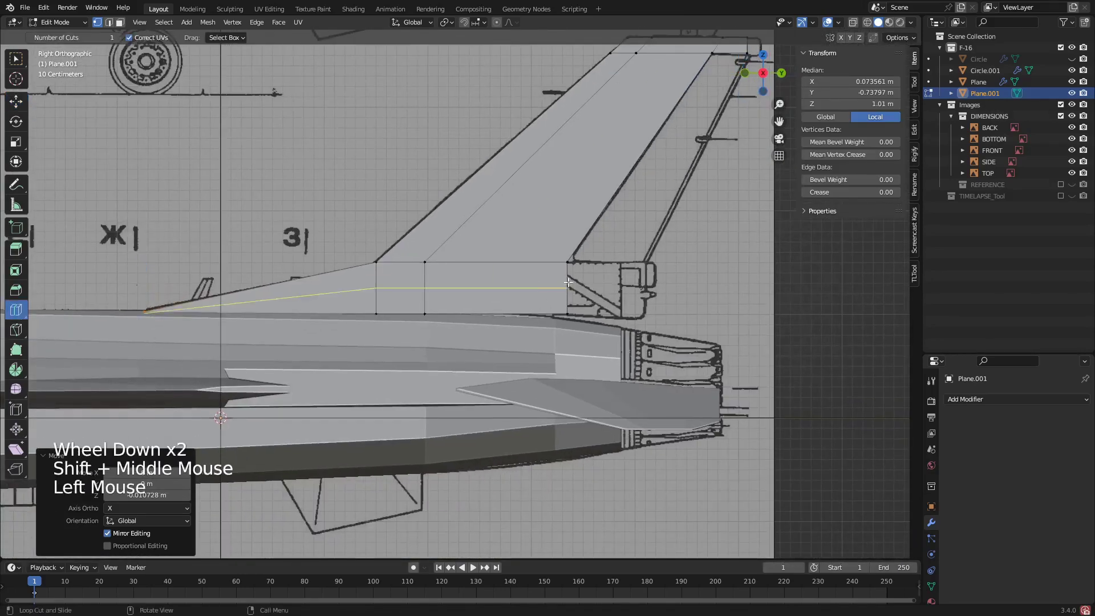
pyautogui.moveTo(490, 280); pyautogui.dragTo(544, 286)
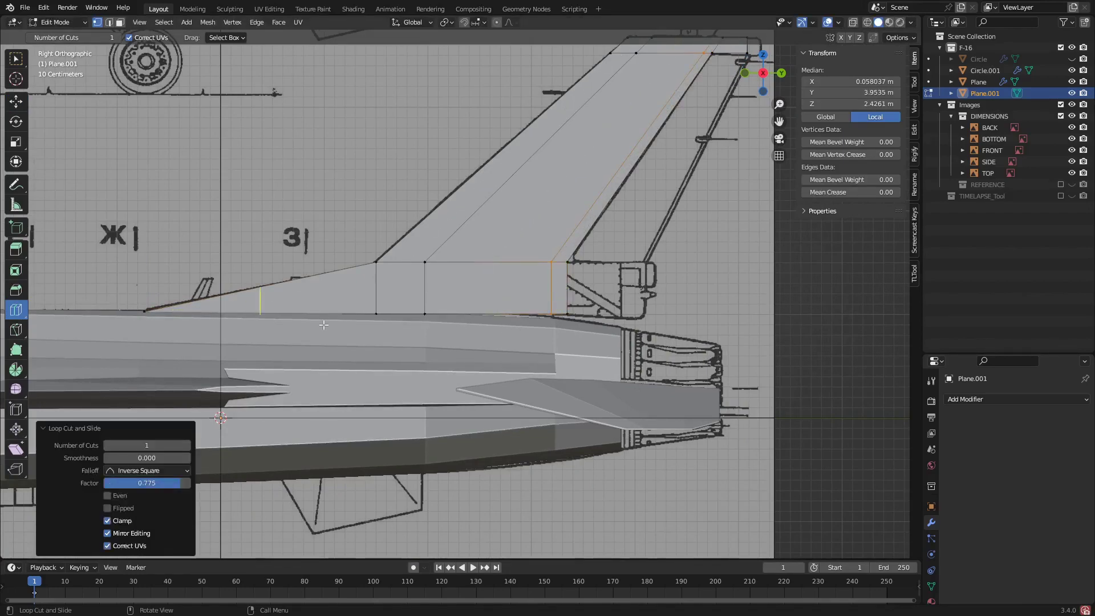
# - Extrude the bottom vertices of the fin base and fairing about 0.124 m down into the fuselage
pyautogui.hotkey('alt', 'z')
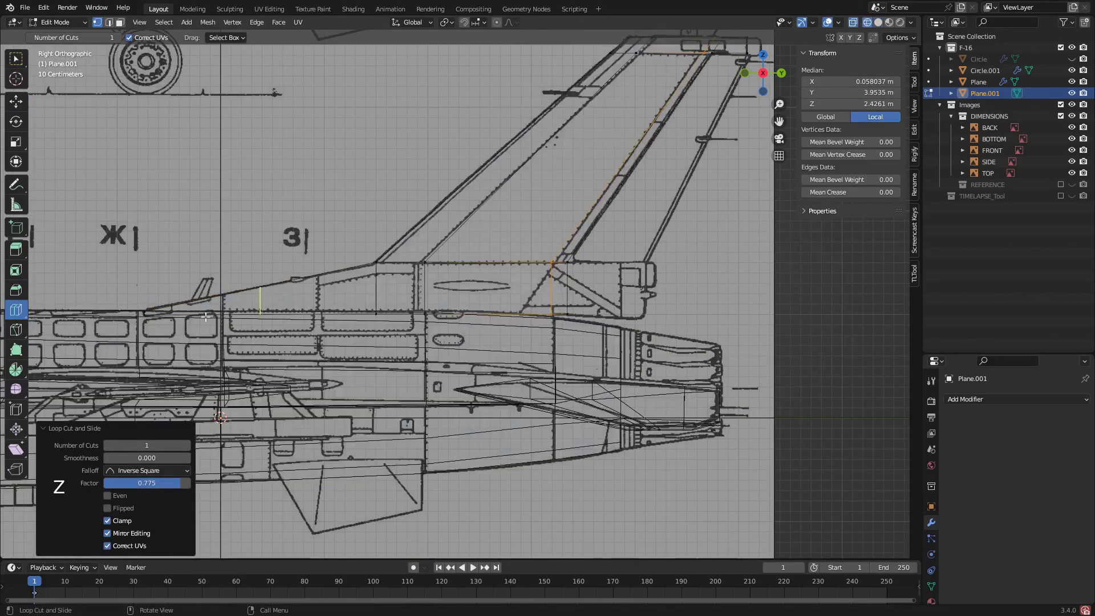
pyautogui.click(17, 104)
pyautogui.doubleClick(144, 318)
pyautogui.keyDown('shift'); pyautogui.click(146, 314); pyautogui.keyUp('shift')
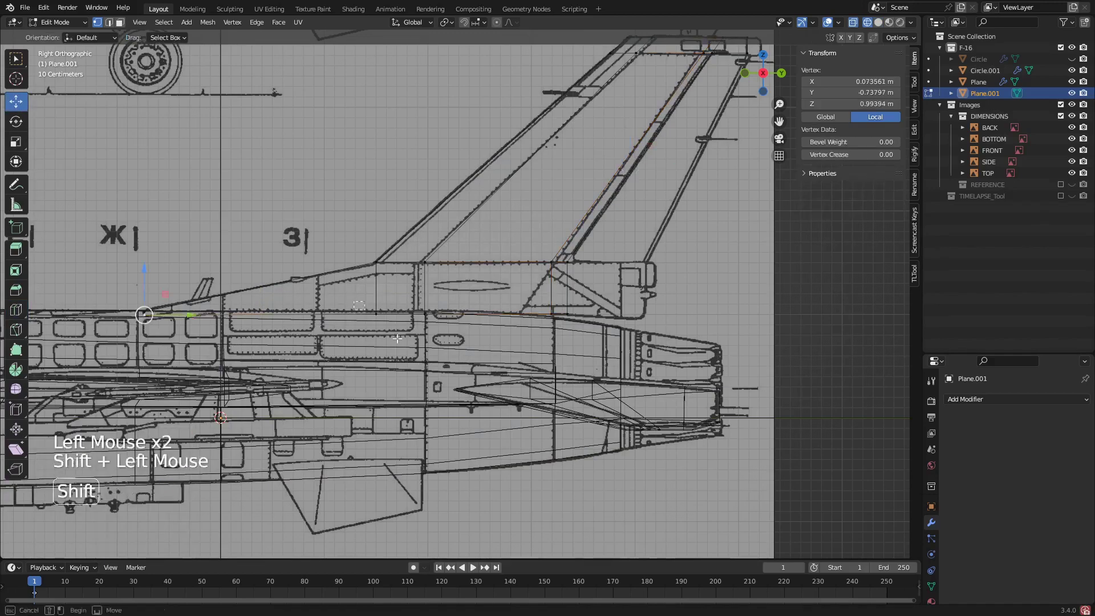
pyautogui.keyDown('shift'); pyautogui.click(544, 306); pyautogui.keyUp('shift')
pyautogui.scroll(1, 455, 315)
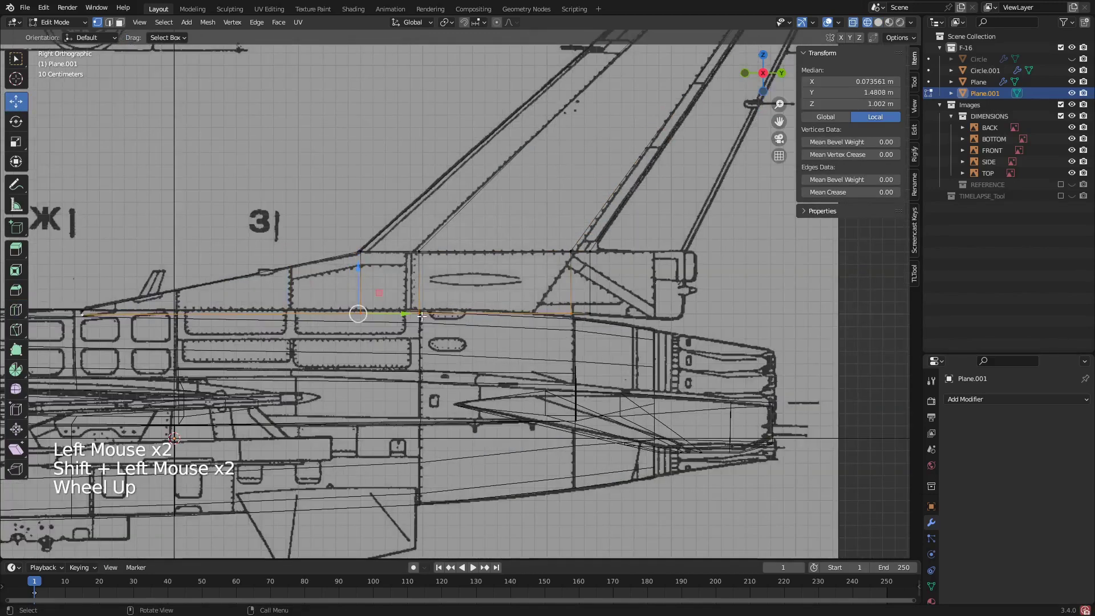
pyautogui.press('e')
pyautogui.rightClick(406, 338)
pyautogui.moveTo(356, 268); pyautogui.dragTo(365, 285)
# - Examine how the lowered fin base intersects the fuselage spine from the front, rear and side in wireframe and solid shading
pyautogui.keyDown('shift'); pyautogui.moveTo(364, 284); pyautogui.dragTo(443, 335, button='middle'); pyautogui.keyUp('shift')
pyautogui.scroll(-1, 370, 308)
pyautogui.scroll(2, 475, 324)
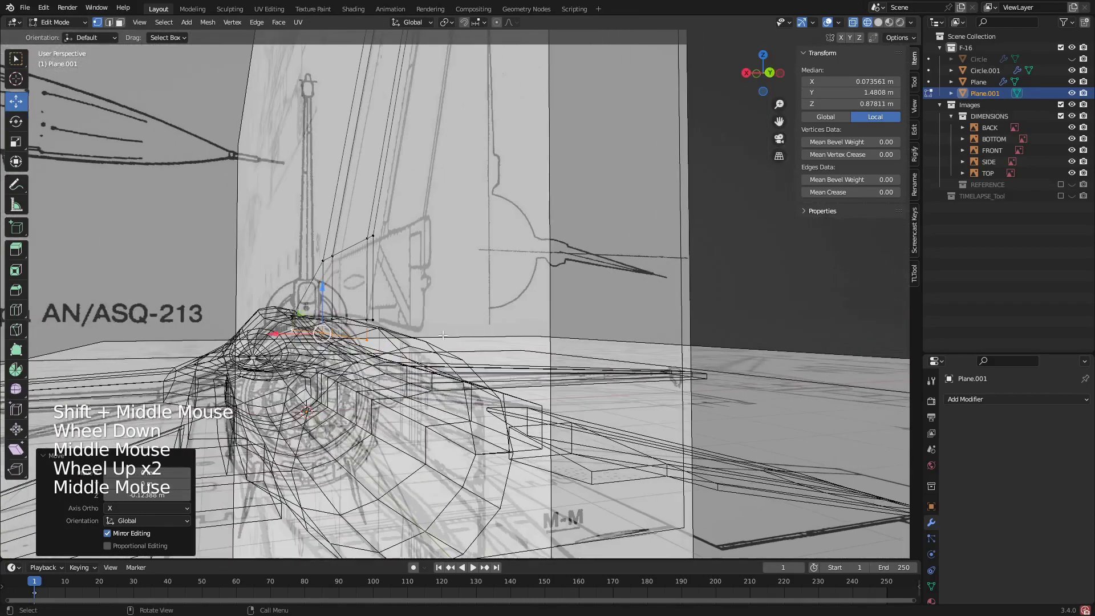
pyautogui.moveTo(365, 321); pyautogui.dragTo(553, 310, button='middle')
pyautogui.scroll(1, 349, 304)
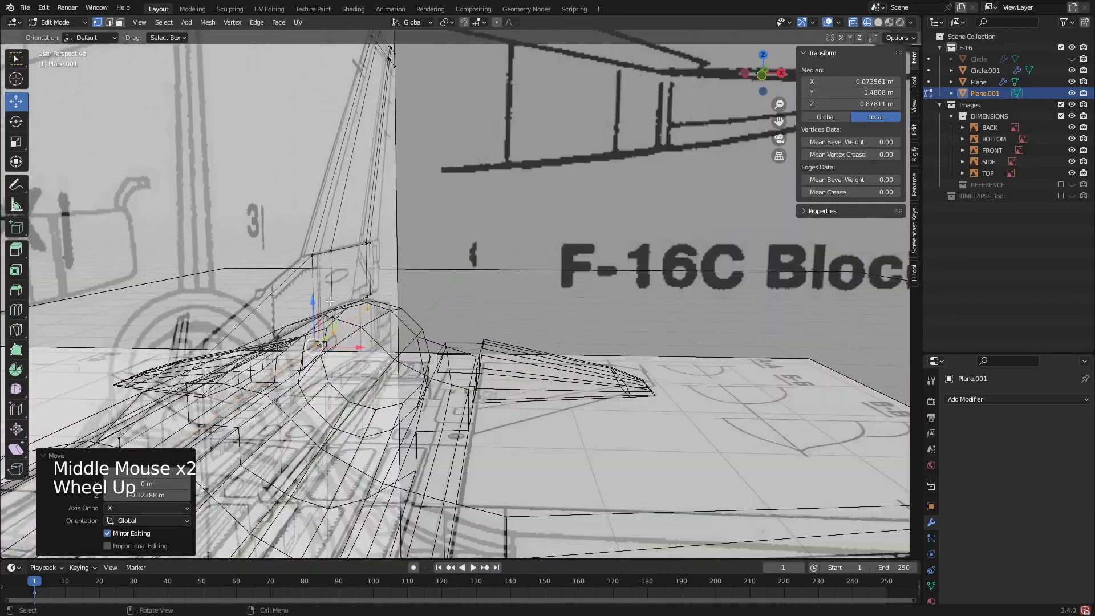
pyautogui.moveTo(330, 301); pyautogui.dragTo(347, 302, button='middle')
pyautogui.scroll(-6, 331, 303)
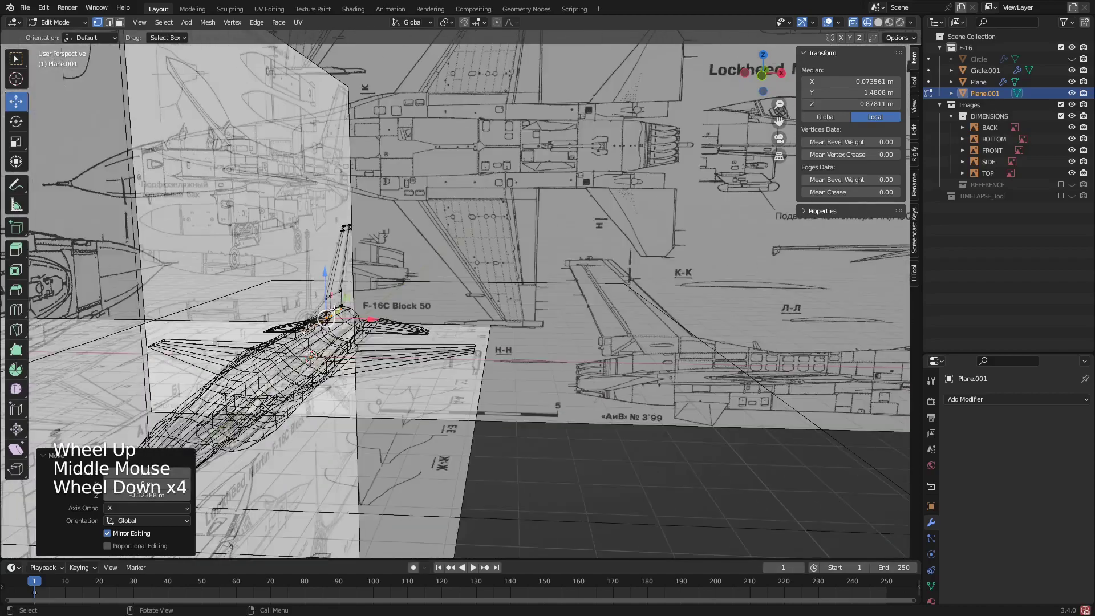
pyautogui.click(759, 80)
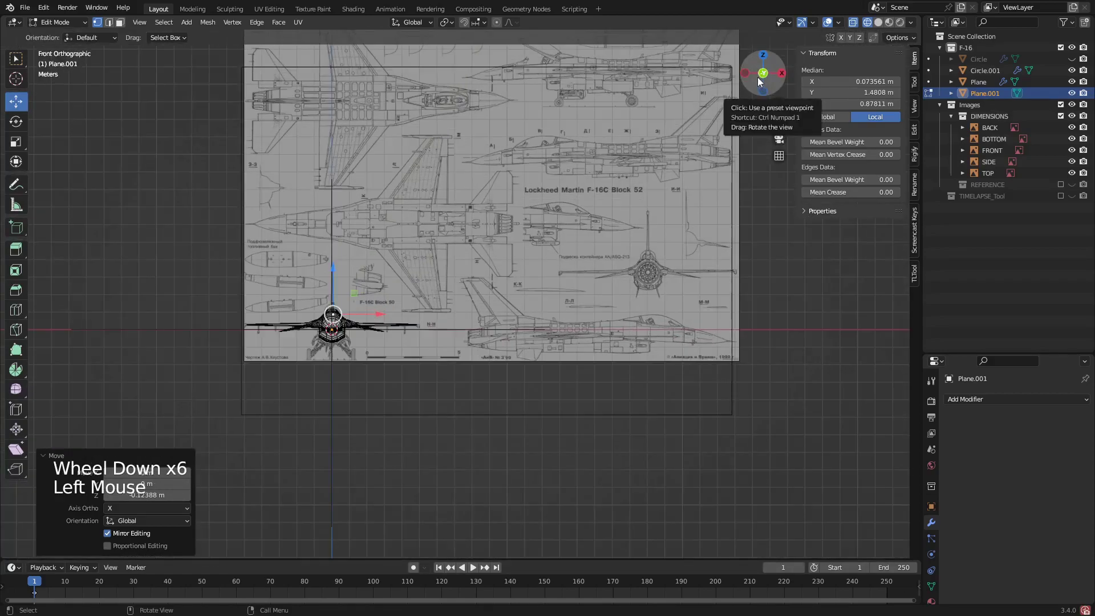
pyautogui.click(758, 80)
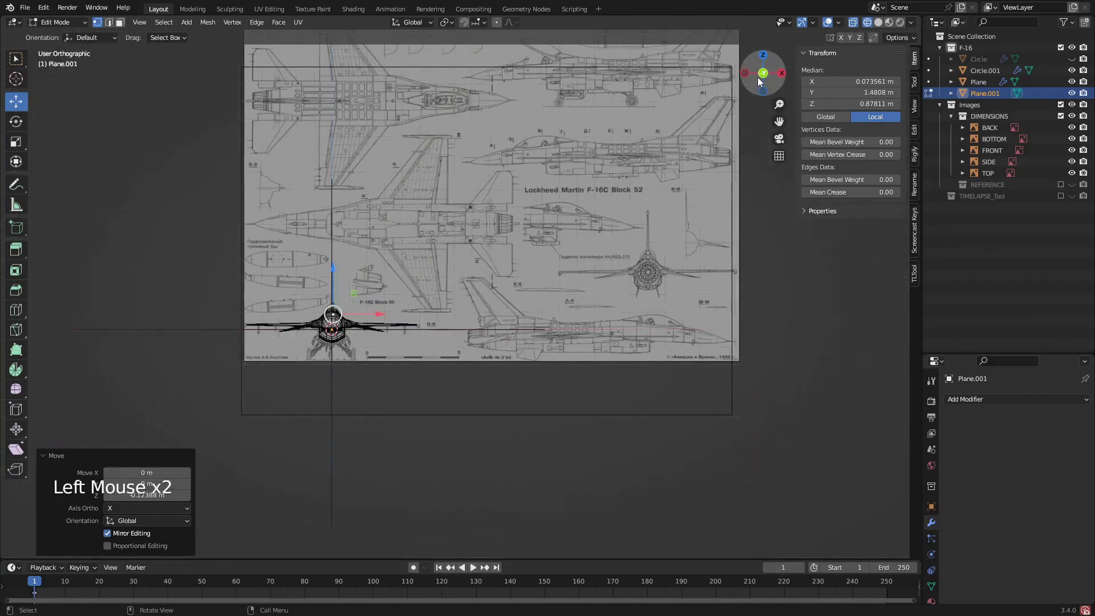
pyautogui.scroll(2, 363, 284)
pyautogui.scroll(2, 354, 300)
pyautogui.moveTo(363, 283)
pyautogui.mouseDown(button='middle')
pyautogui.moveTo(353, 300)
pyautogui.moveTo(395, 285)
pyautogui.moveTo(205, 285)
pyautogui.moveTo(115, 306)
pyautogui.moveTo(183, 276)
pyautogui.mouseUp(button='middle')
pyautogui.scroll(-1, 396, 285)
pyautogui.scroll(1, 205, 285)
pyautogui.scroll(-1, 205, 285)
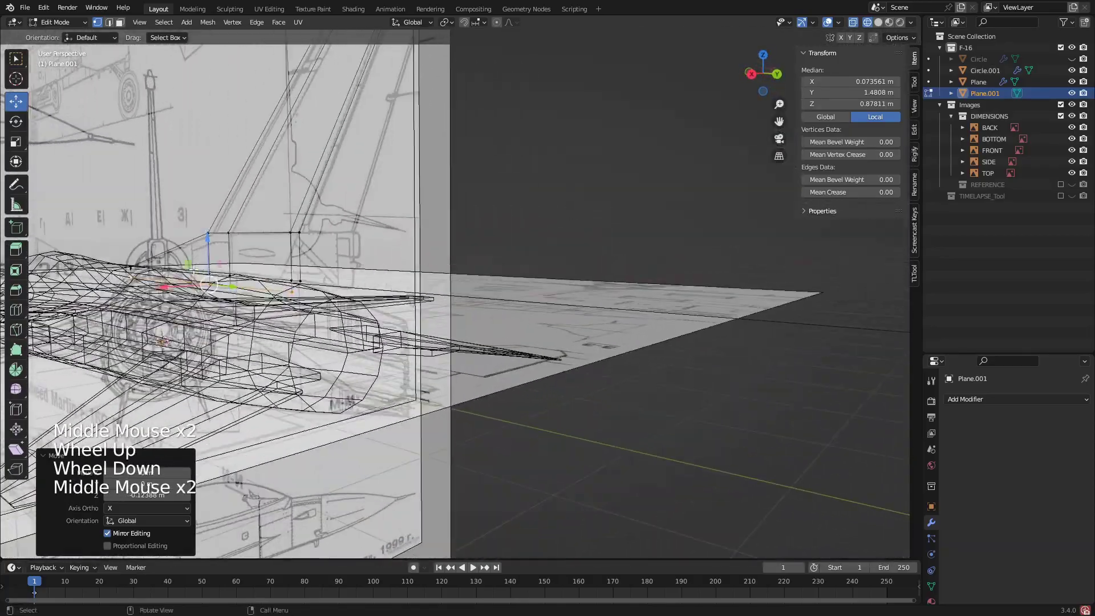
pyautogui.press('z')
pyautogui.scroll(2, 253, 277)
pyautogui.keyDown('shift'); pyautogui.moveTo(254, 277); pyautogui.dragTo(274, 287, button='middle'); pyautogui.keyUp('shift')
pyautogui.moveTo(273, 288); pyautogui.dragTo(389, 295, button='middle')
pyautogui.scroll(1, 389, 295)
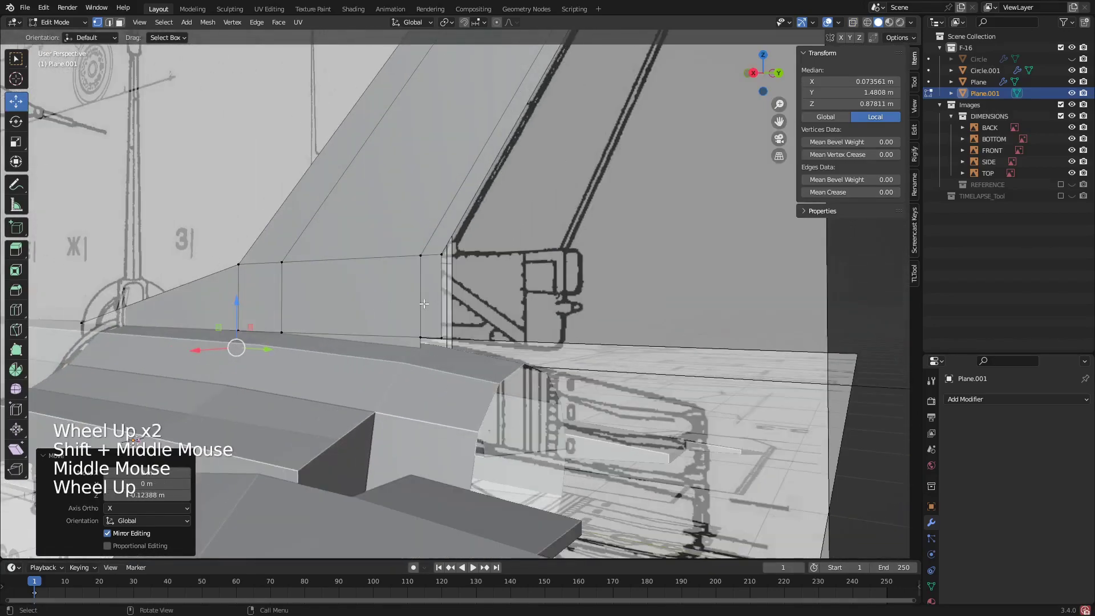
# - Add one loop cut across the fin just above its base, slid to a factor of about -0.984
pyautogui.click(313, 312)
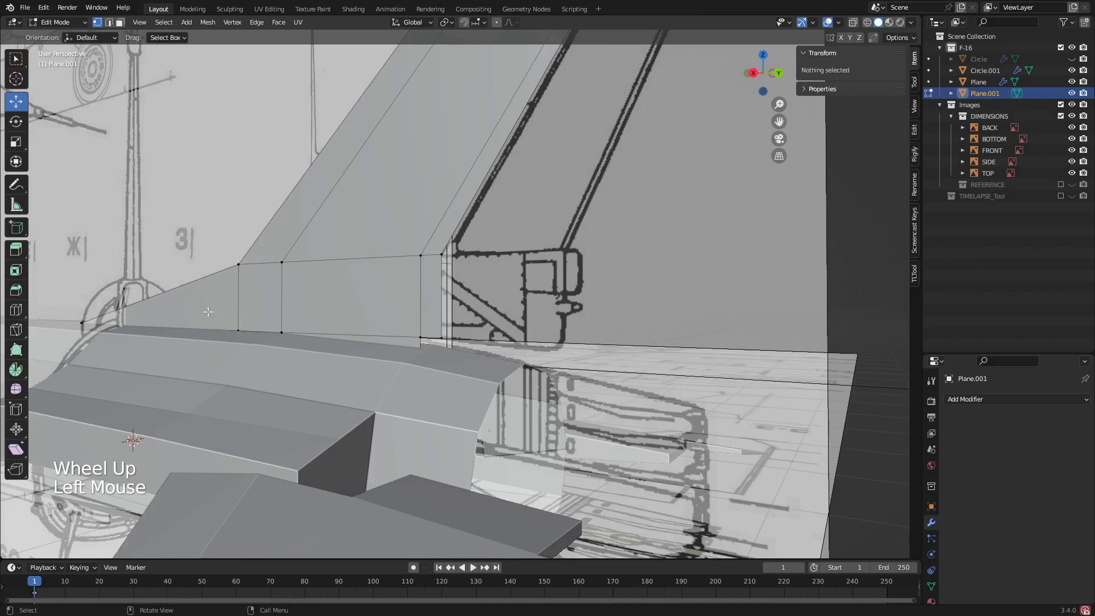
pyautogui.press('3')
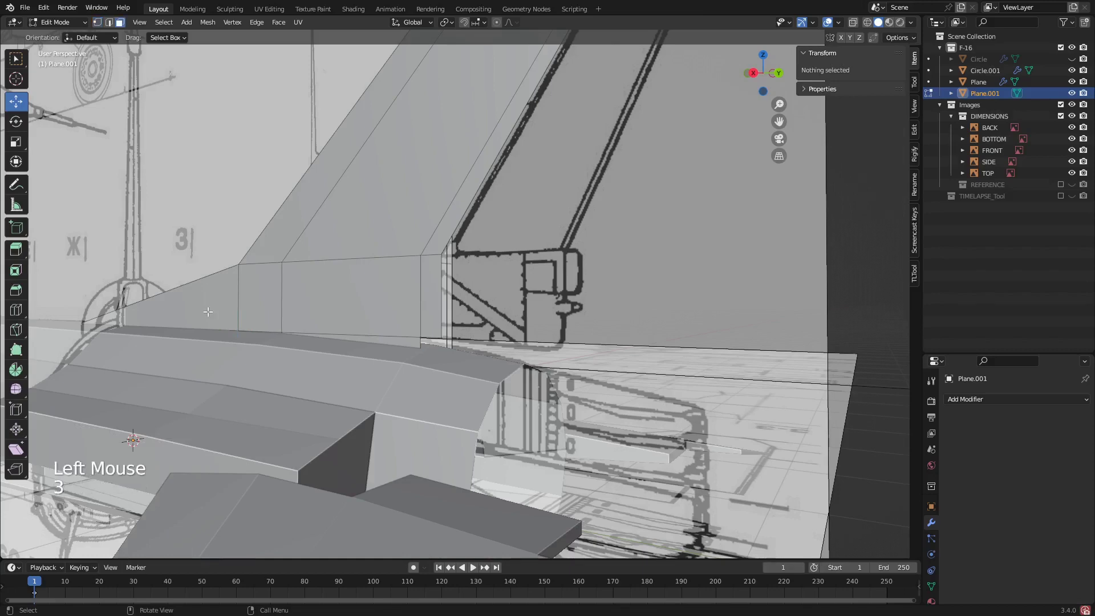
pyautogui.click(20, 311)
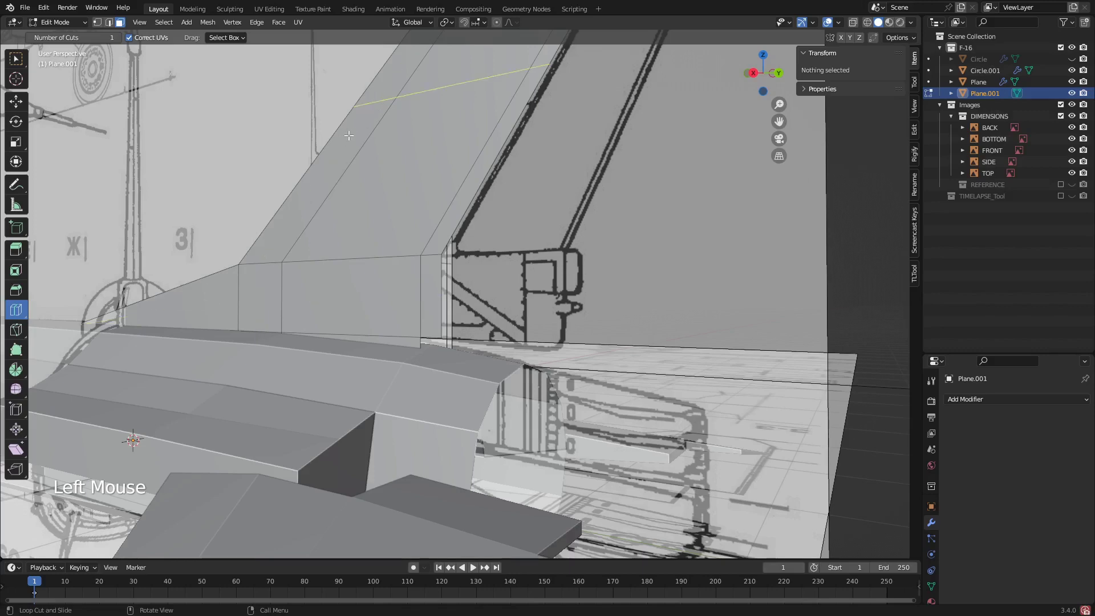
pyautogui.moveTo(349, 135); pyautogui.dragTo(269, 290)
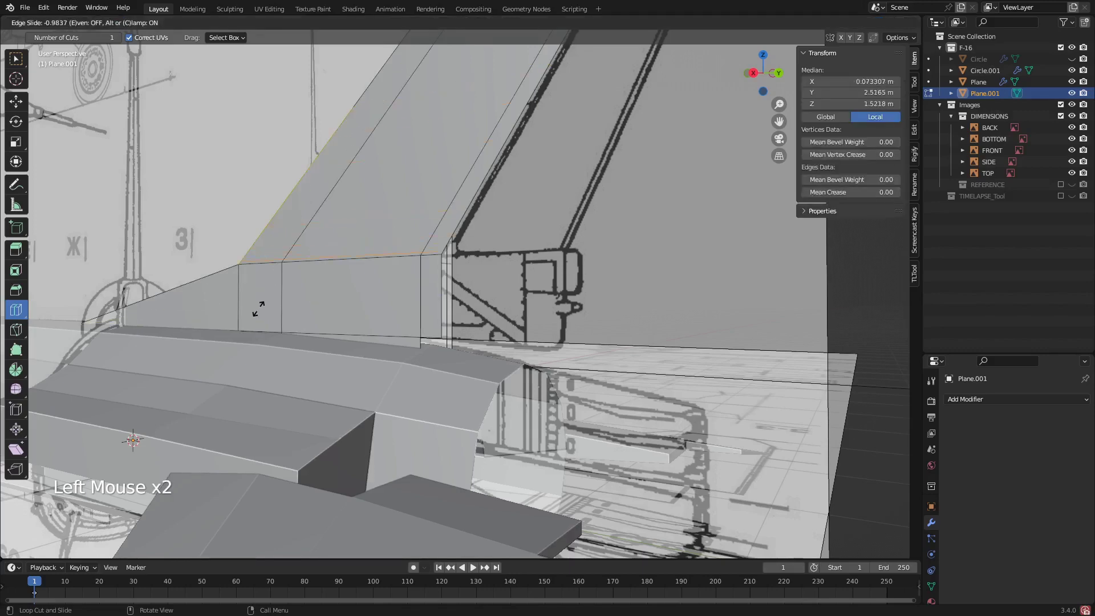
pyautogui.click(258, 308)
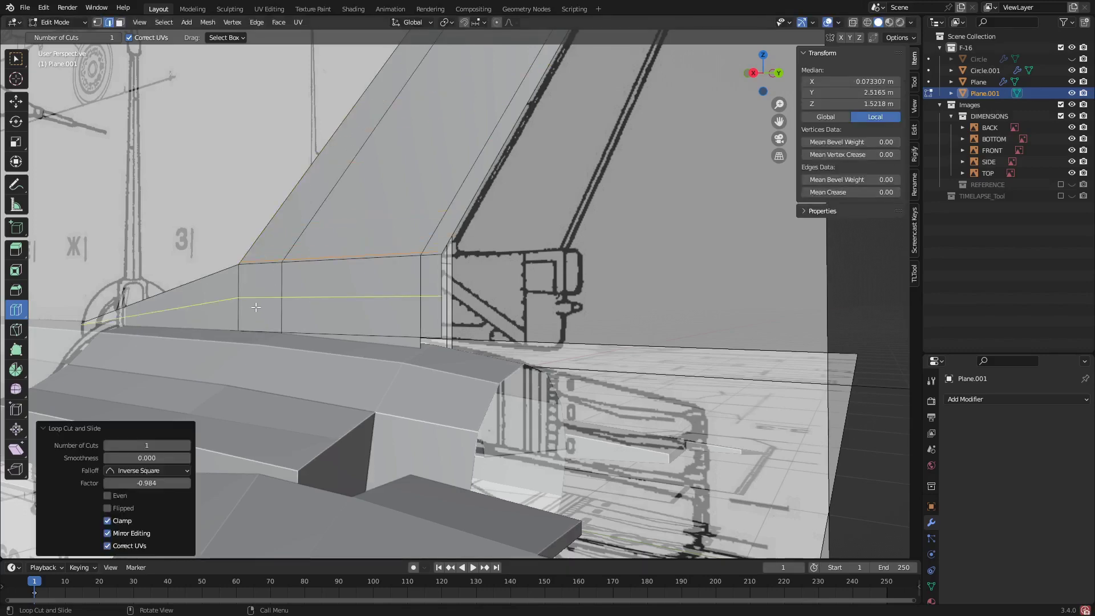
# - Undo the last loop cut across the fin and select the side faces of the fin base and its front fairing
pyautogui.moveTo(258, 308); pyautogui.dragTo(171, 246, button='middle')
pyautogui.hotkey('ctrl', 'z')
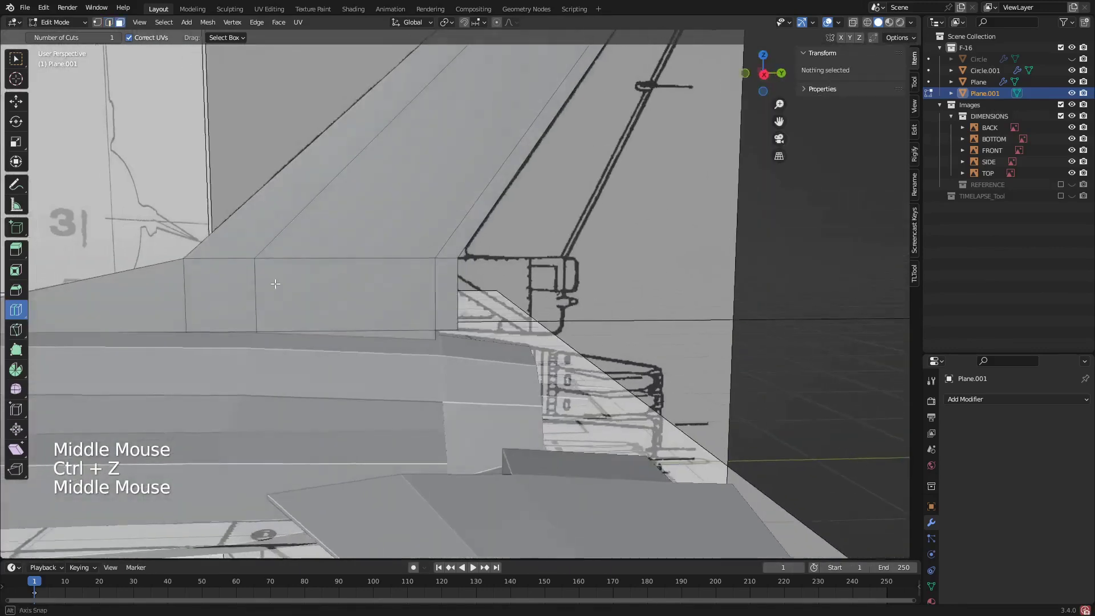
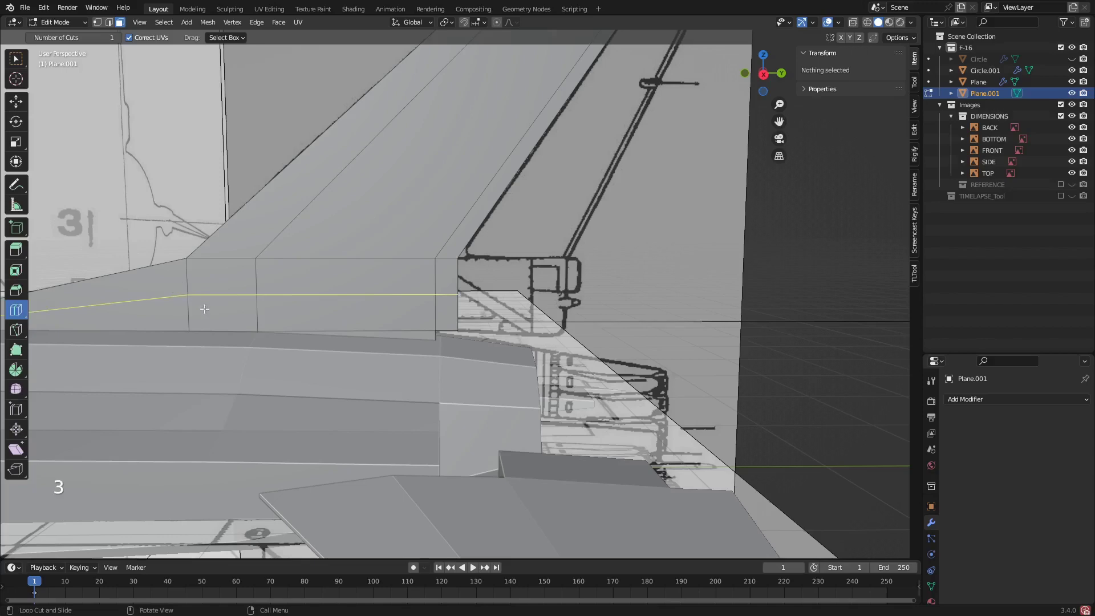
pyautogui.doubleClick(16, 103)
pyautogui.keyDown('shift'); pyautogui.click(220, 299); pyautogui.keyUp('shift')
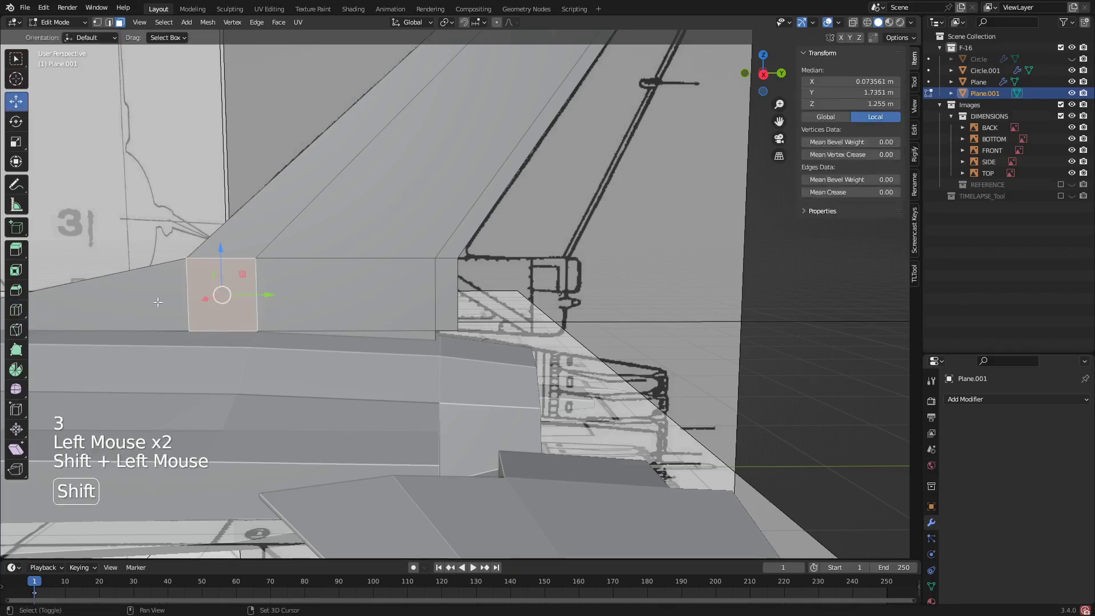
pyautogui.keyDown('shift'); pyautogui.click(157, 301); pyautogui.keyUp('shift')
pyautogui.keyDown('shift'); pyautogui.click(342, 293); pyautogui.keyUp('shift')
pyautogui.keyDown('shift'); pyautogui.click(342, 339); pyautogui.keyUp('shift')
pyautogui.moveTo(342, 339); pyautogui.dragTo(499, 357, button='middle')
pyautogui.press('z')
pyautogui.keyDown('shift'); pyautogui.moveTo(50, 258); pyautogui.dragTo(270, 380); pyautogui.keyUp('shift')
pyautogui.keyDown('shift'); pyautogui.click(416, 358); pyautogui.keyUp('shift')
pyautogui.scroll(-2, 416, 359)
pyautogui.moveTo(417, 358); pyautogui.dragTo(504, 317, button='middle')
# - Try extruding the selected base side faces outward along X to about 0.163 m, matching the rear blueprint, and undo it
pyautogui.press('e')
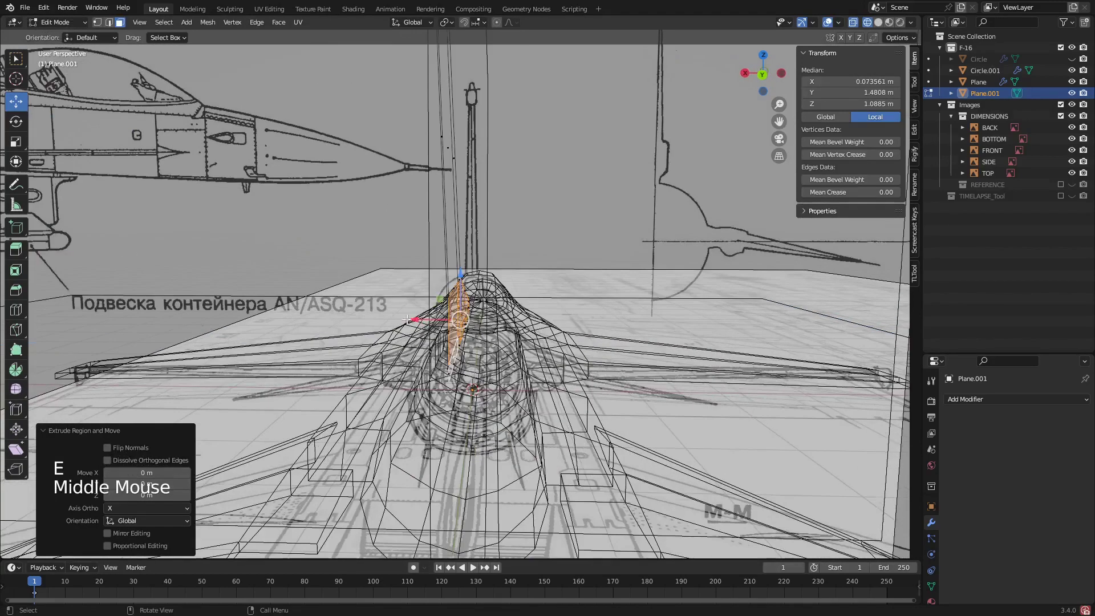
pyautogui.click(460, 320)
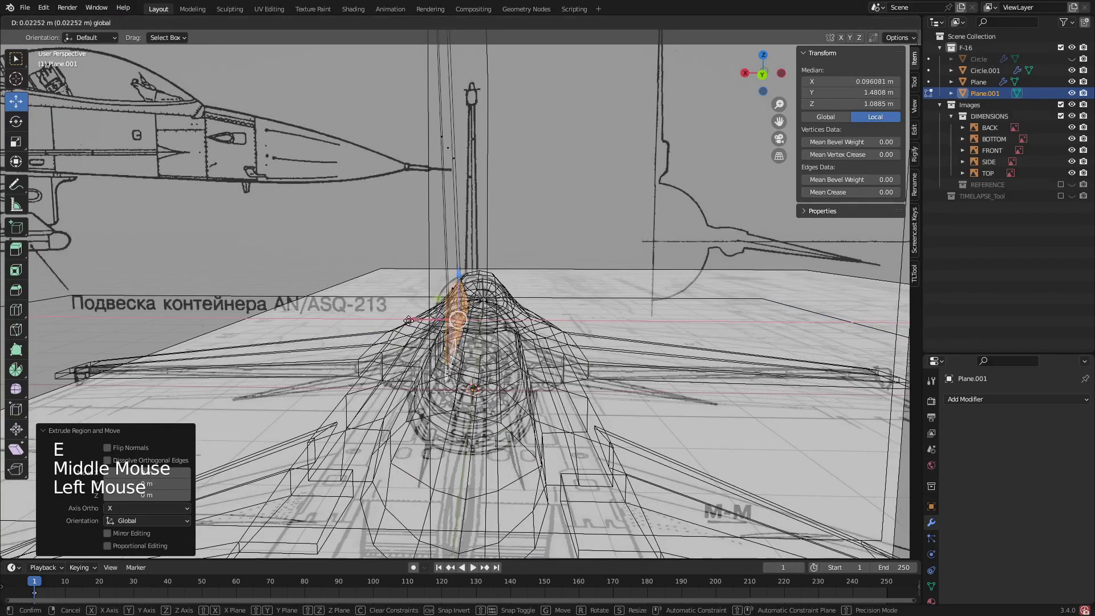
pyautogui.click(761, 78)
pyautogui.scroll(3, 400, 321)
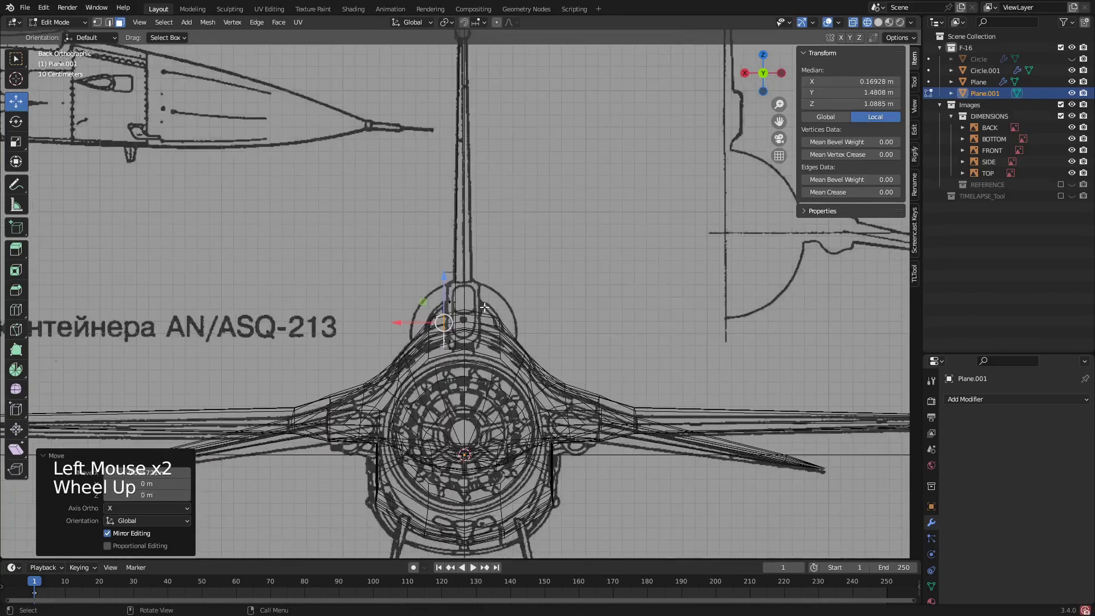
pyautogui.moveTo(399, 322); pyautogui.dragTo(398, 323)
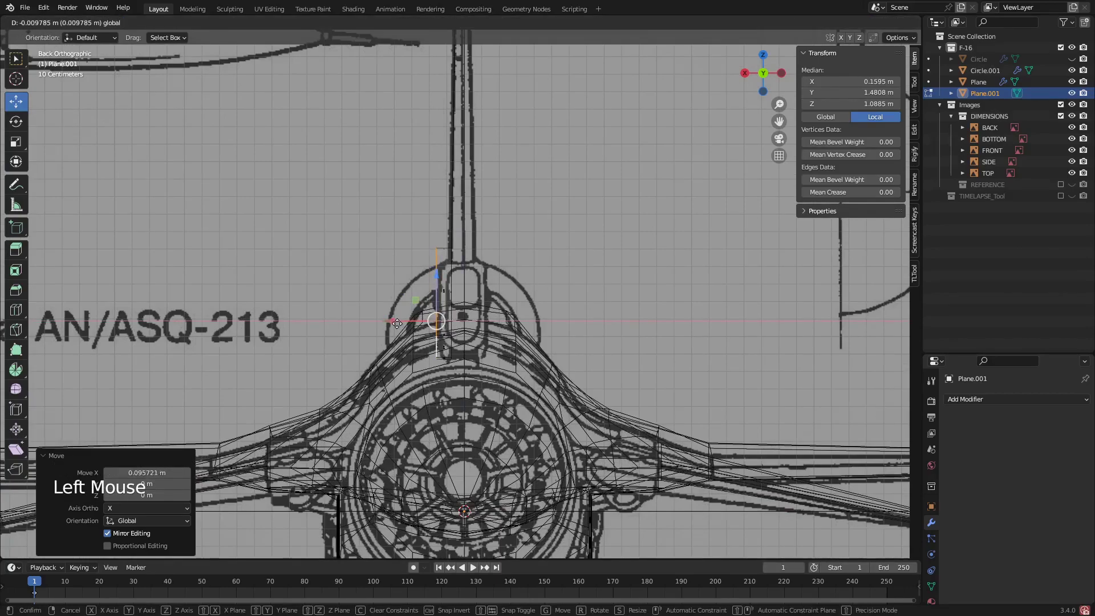
pyautogui.moveTo(397, 323); pyautogui.dragTo(396, 323)
pyautogui.scroll(-1, 397, 323)
pyautogui.moveTo(396, 323)
pyautogui.mouseDown(button='middle')
pyautogui.moveTo(529, 410)
pyautogui.moveTo(610, 312)
pyautogui.moveTo(524, 333)
pyautogui.mouseUp(button='middle')
pyautogui.scroll(2, 445, 348)
pyautogui.scroll(1, 530, 409)
pyautogui.press('z')
pyautogui.scroll(1, 524, 333)
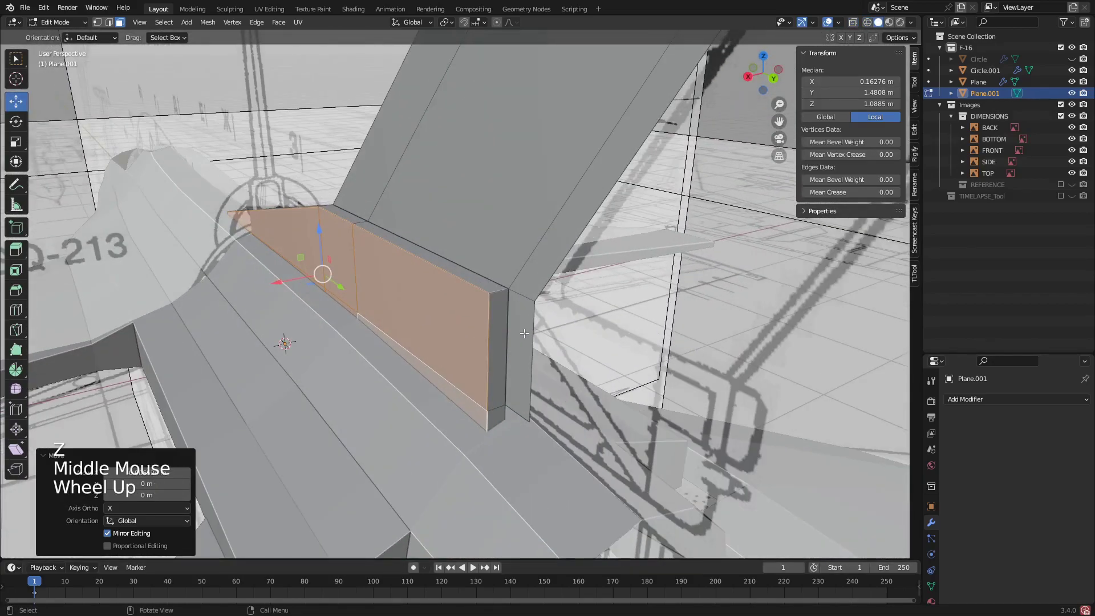
pyautogui.hotkey('ctrl', 'z')
pyautogui.hotkey('ctrl', 'z')
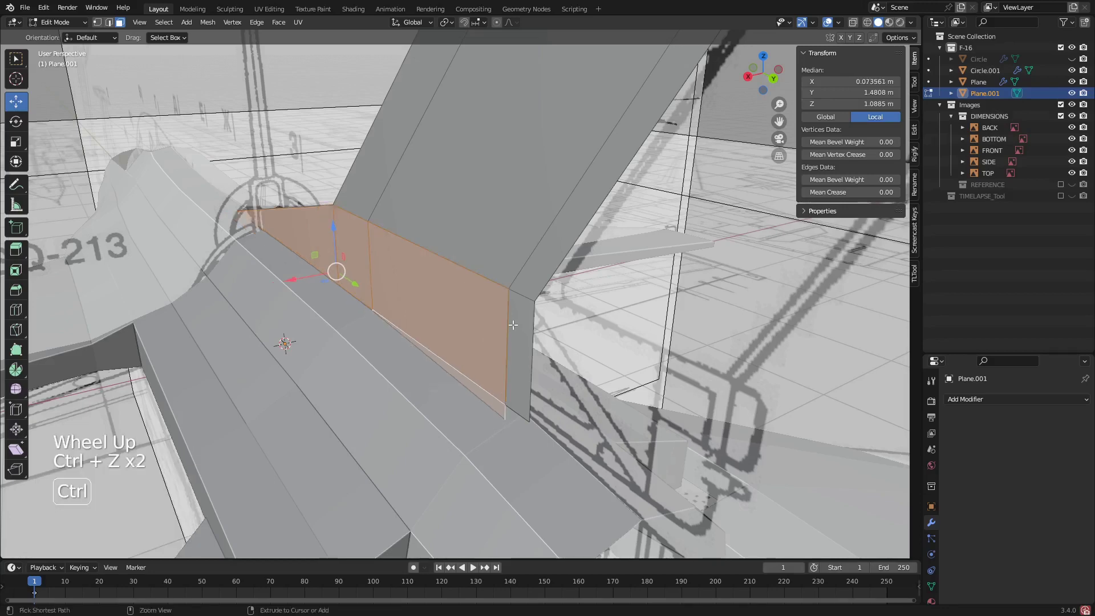
# - Add the narrow trailing-edge face to the selection and extrude all base side faces outward about 0.105 m
pyautogui.keyDown('shift'); pyautogui.click(526, 333); pyautogui.keyUp('shift')
pyautogui.press('e')
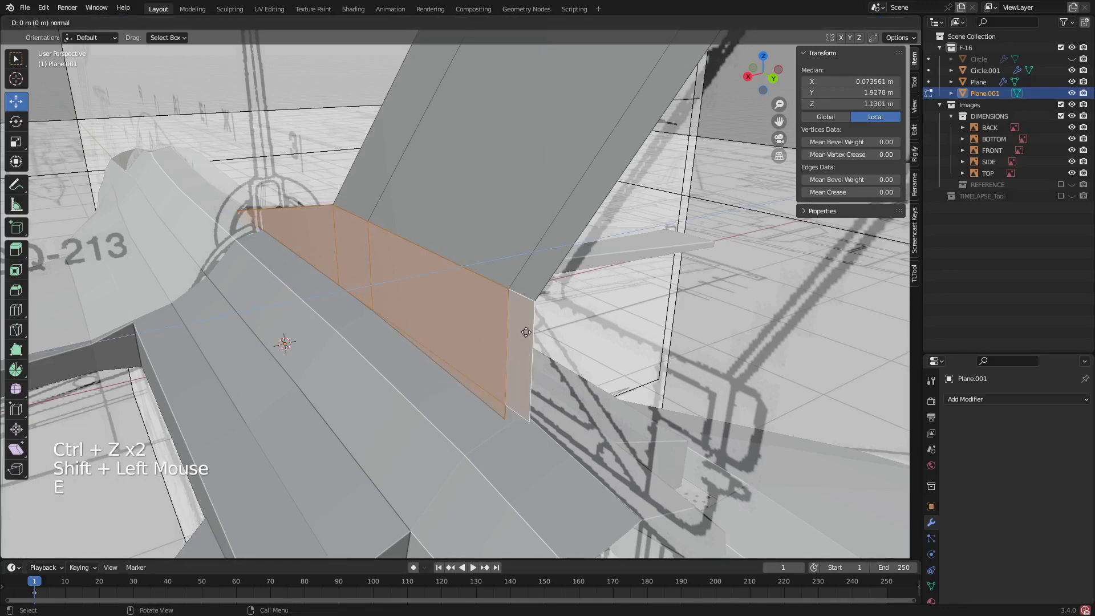
pyautogui.click(508, 334)
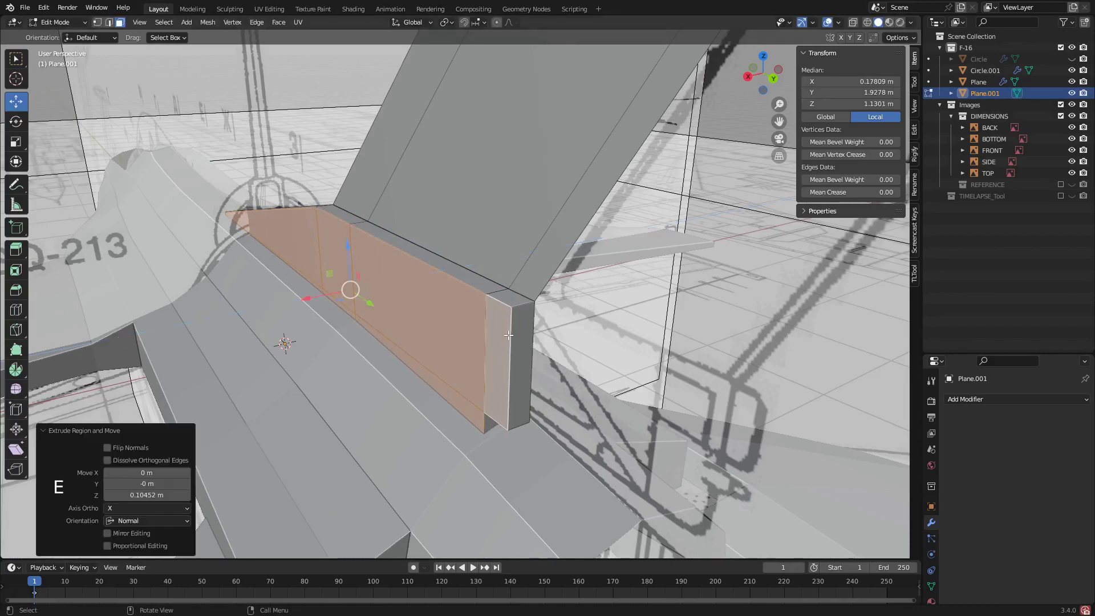
pyautogui.scroll(-1, 507, 335)
pyautogui.moveTo(507, 334); pyautogui.dragTo(637, 173, button='middle')
pyautogui.click(764, 78)
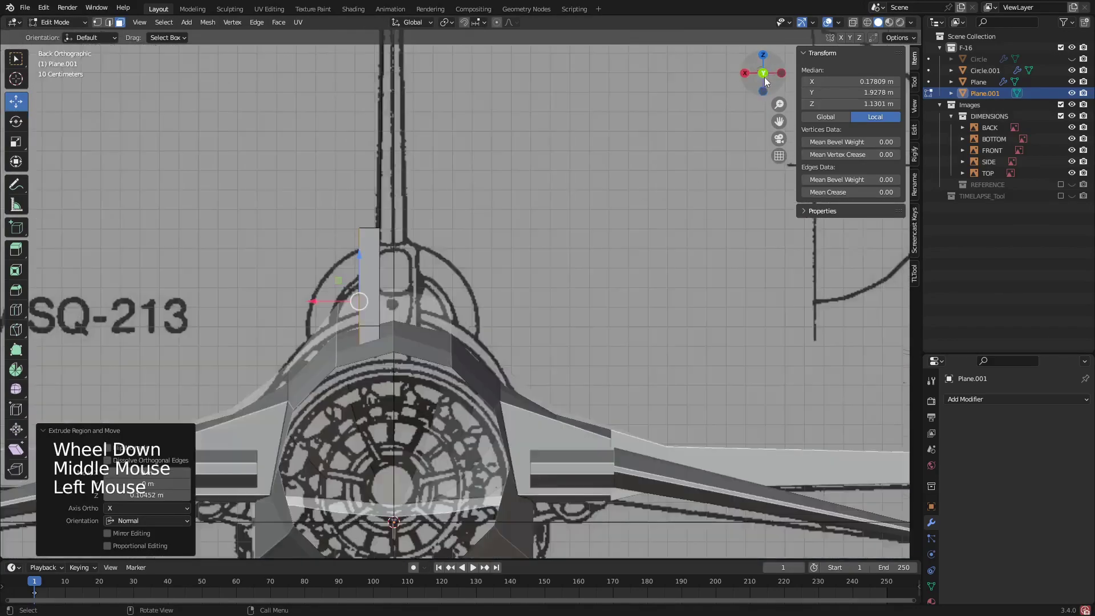
# - Delete the two overlapping internal faces between the extruded base and its narrow trailing-edge section
pyautogui.moveTo(443, 287); pyautogui.dragTo(237, 290, button='middle')
pyautogui.scroll(-1, 257, 291)
pyautogui.scroll(3, 237, 291)
pyautogui.click(227, 273)
pyautogui.rightClick(205, 454)
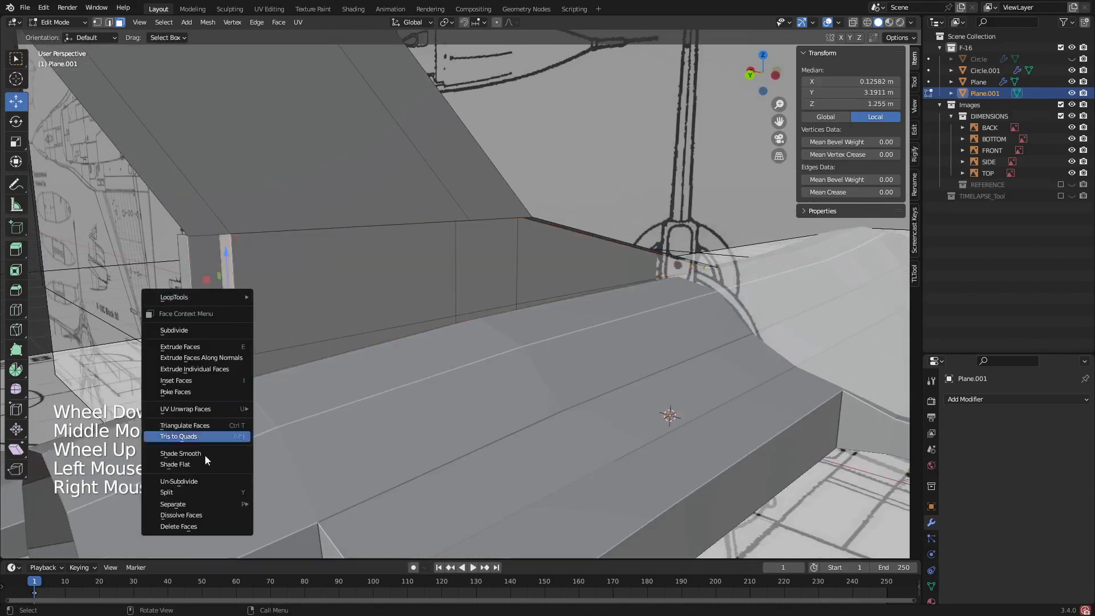
pyautogui.click(207, 527)
pyautogui.click(225, 268)
pyautogui.rightClick(209, 548)
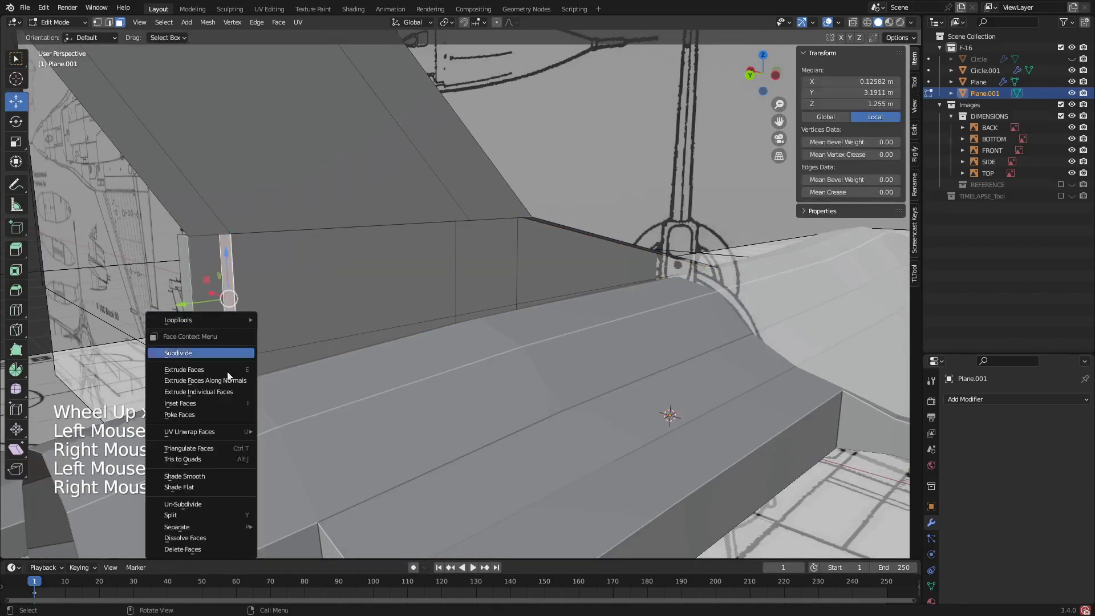
pyautogui.click(210, 548)
pyautogui.moveTo(228, 328); pyautogui.dragTo(133, 342, button='middle')
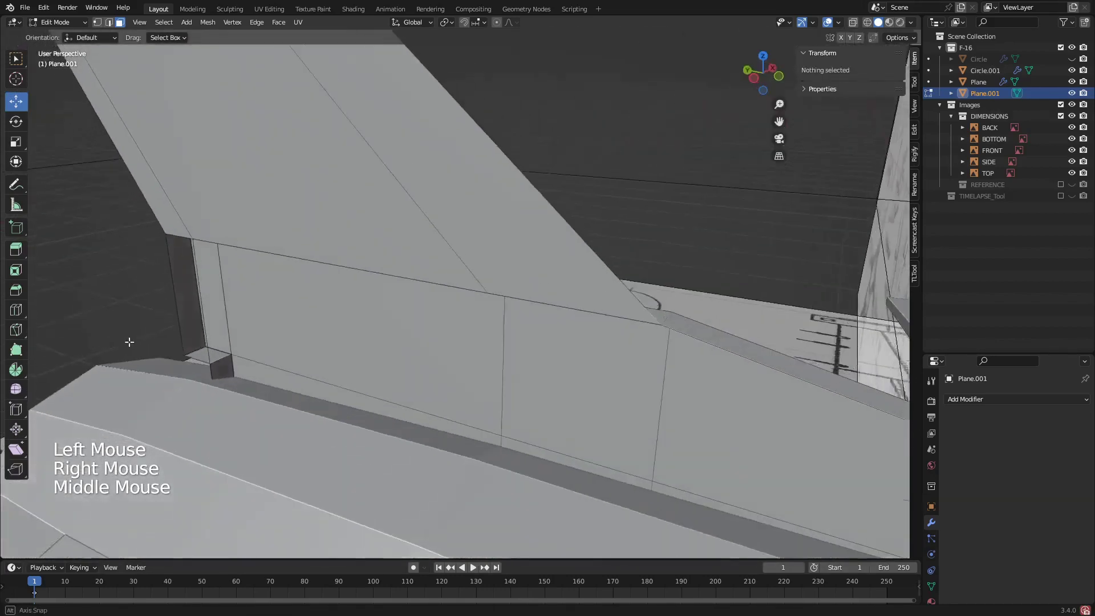
pyautogui.scroll(-1, 184, 340)
pyautogui.scroll(2, 184, 340)
pyautogui.click(195, 280)
pyautogui.rightClick(190, 340)
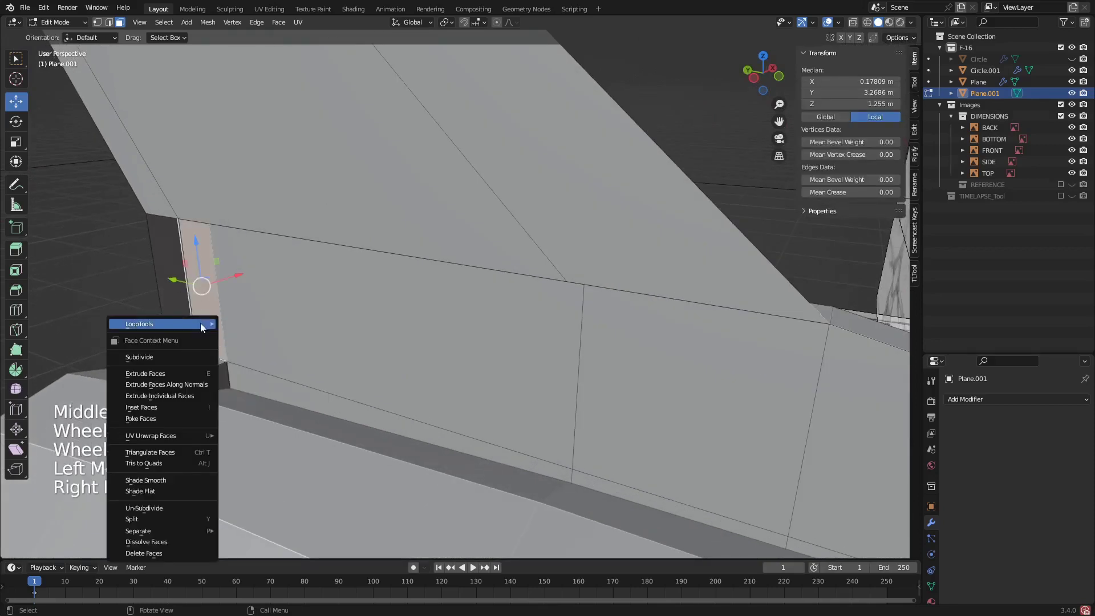
pyautogui.moveTo(200, 324)
pyautogui.click(272, 335)
pyautogui.hotkey('ctrl', 'z')
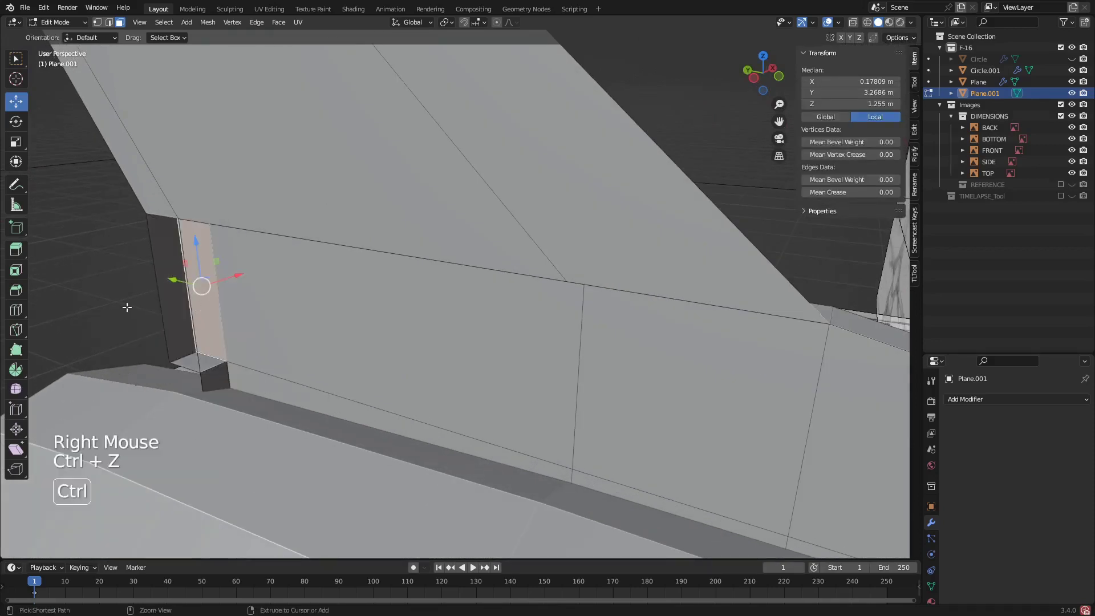
pyautogui.rightClick(133, 291)
pyautogui.click(115, 212)
pyautogui.press('1')
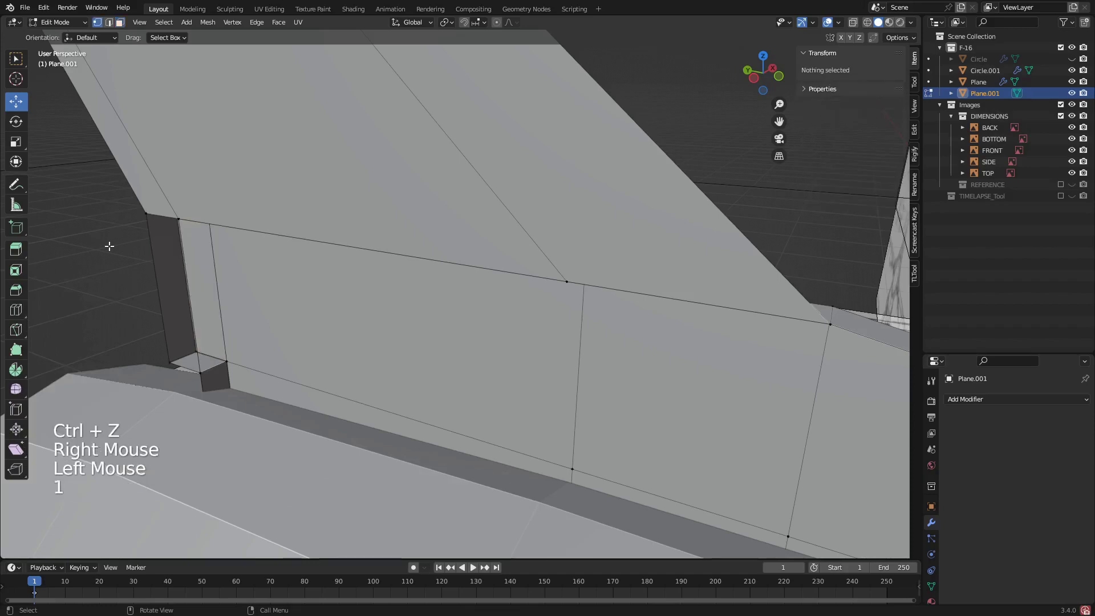
pyautogui.press('2')
pyautogui.click(188, 286)
pyautogui.moveTo(188, 286); pyautogui.dragTo(217, 296, button='middle')
pyautogui.rightClick(217, 296)
pyautogui.click(208, 379)
# - Delete the leftover inner vertical edge between the base and its narrow trailing-edge section
pyautogui.scroll(-1, 208, 379)
pyautogui.moveTo(208, 379); pyautogui.dragTo(220, 360, button='middle')
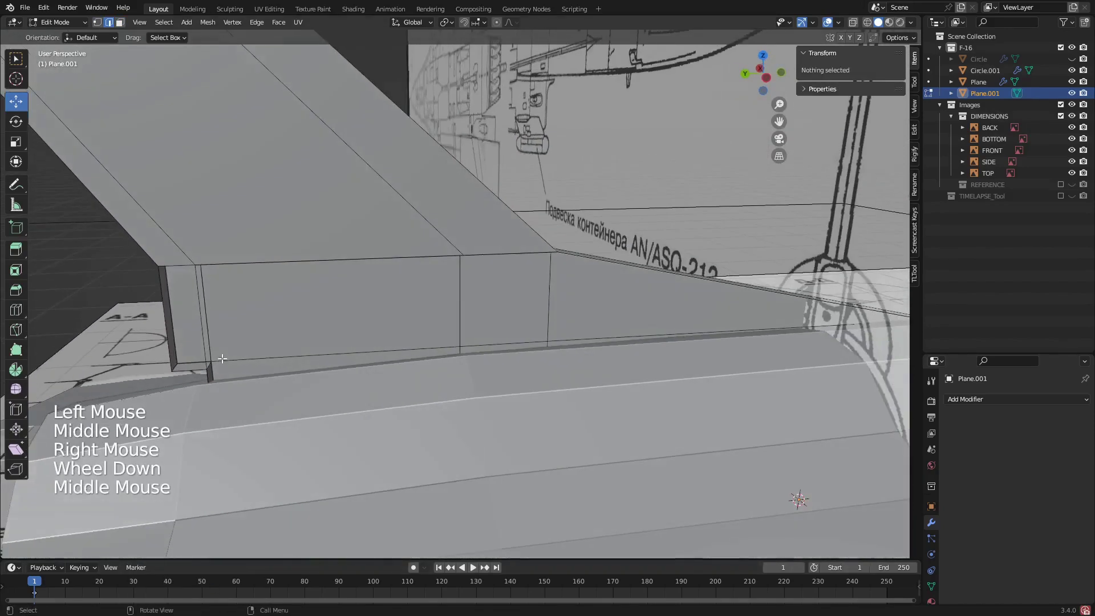
pyautogui.scroll(2, 203, 337)
pyautogui.click(203, 332)
pyautogui.rightClick(203, 332)
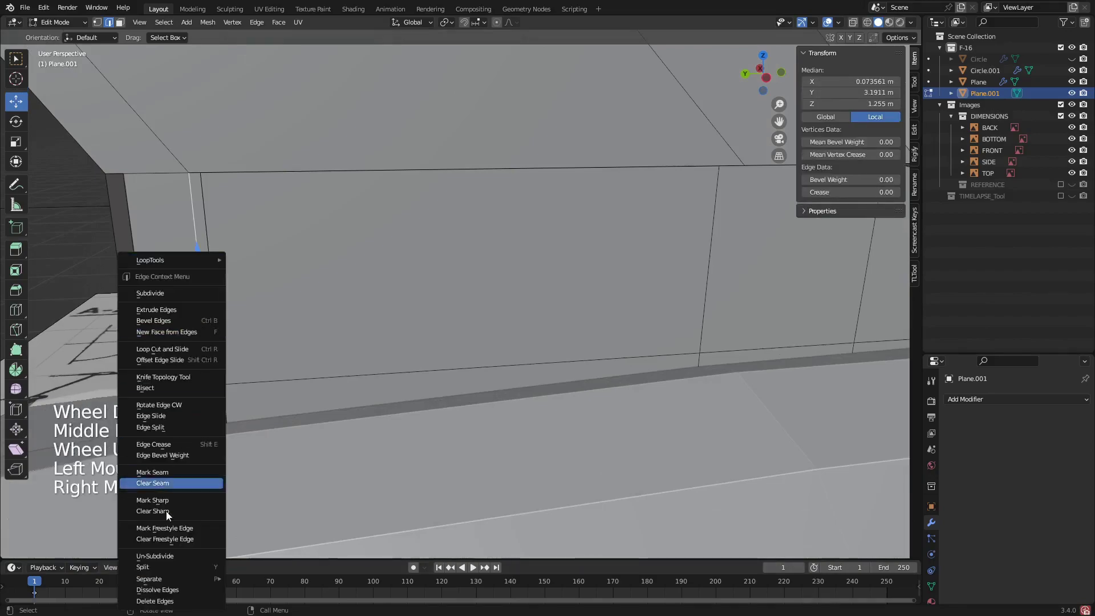
pyautogui.click(188, 601)
# - Examine the thickened fin base from the rear and side for gaps and against the blueprint's tail housing
pyautogui.scroll(-1, 277, 328)
pyautogui.moveTo(276, 328); pyautogui.dragTo(318, 225, button='middle')
pyautogui.scroll(3, 275, 206)
pyautogui.scroll(-1, 275, 207)
pyautogui.scroll(1, 299, 227)
pyautogui.scroll(-1, 299, 229)
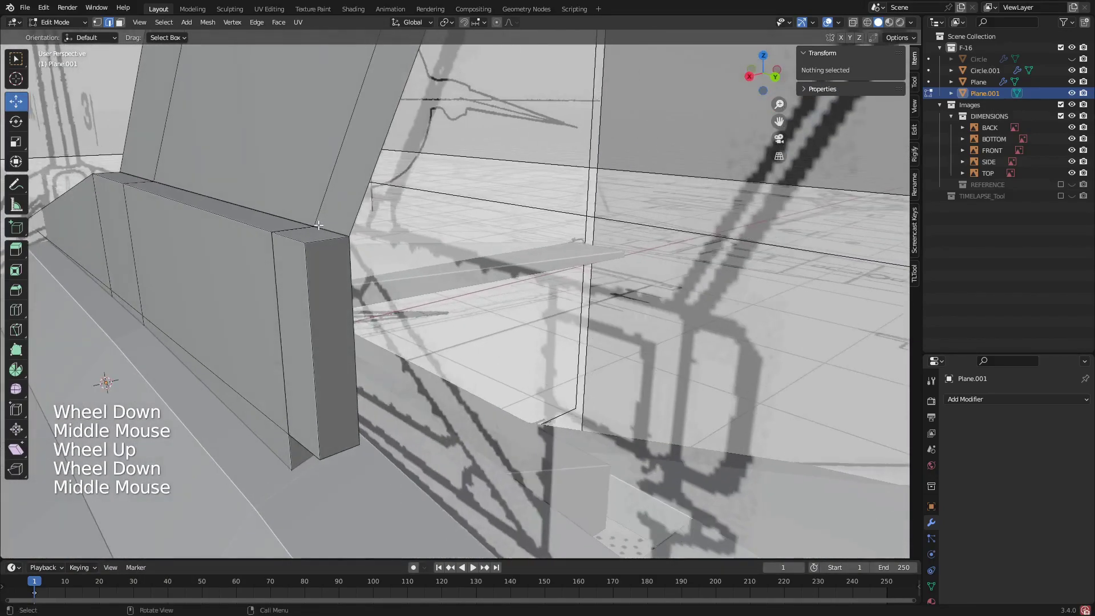
pyautogui.press('a')
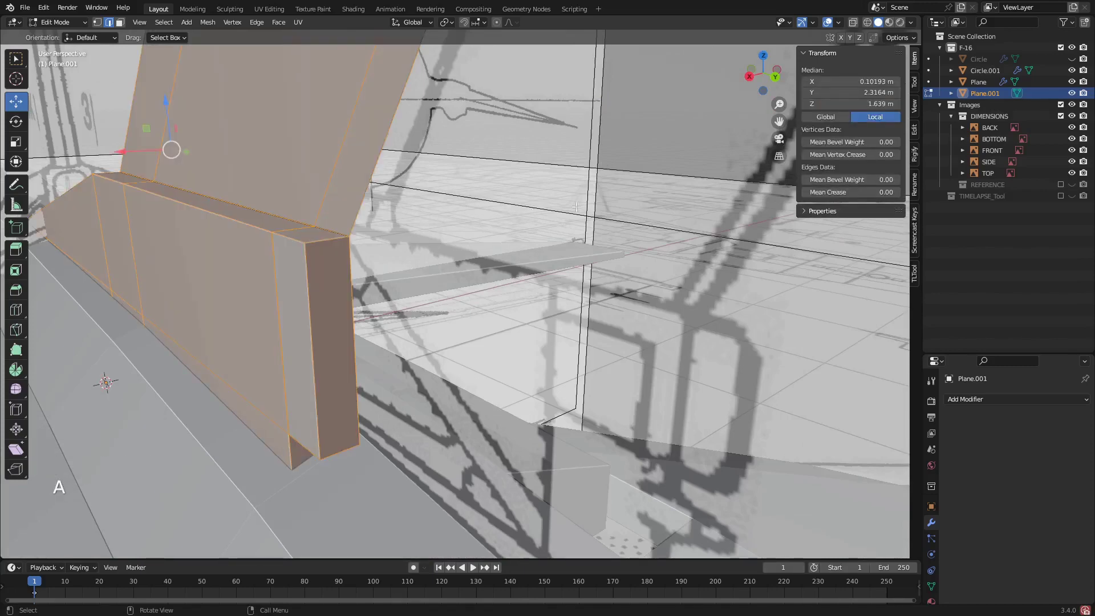
pyautogui.click(723, 270)
pyautogui.scroll(-3, 723, 271)
pyautogui.moveTo(723, 270); pyautogui.dragTo(402, 235, button='middle')
pyautogui.scroll(3, 471, 230)
pyautogui.scroll(1, 471, 229)
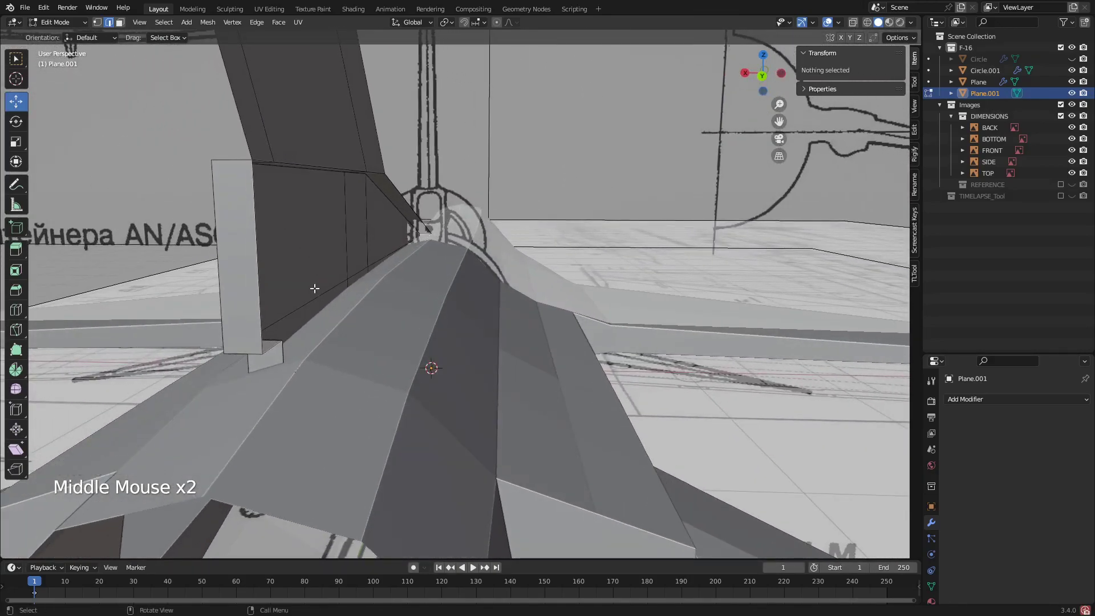
pyautogui.scroll(-1, 314, 289)
pyautogui.moveTo(314, 288); pyautogui.dragTo(285, 266, button='middle')
pyautogui.scroll(2, 284, 268)
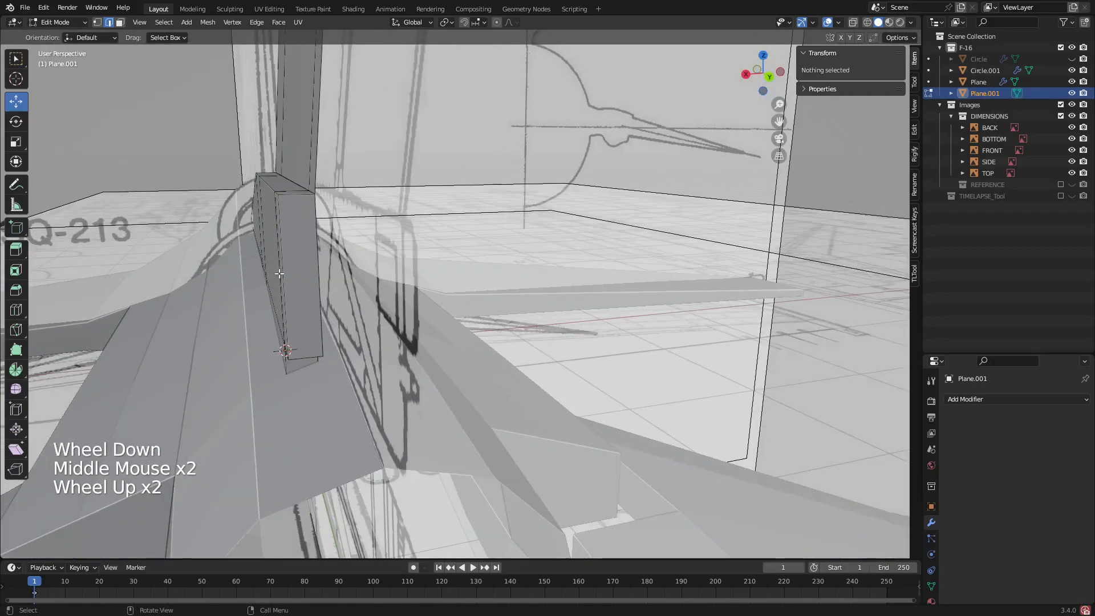
pyautogui.scroll(-1, 279, 273)
pyautogui.click(769, 77)
pyautogui.scroll(2, 770, 68)
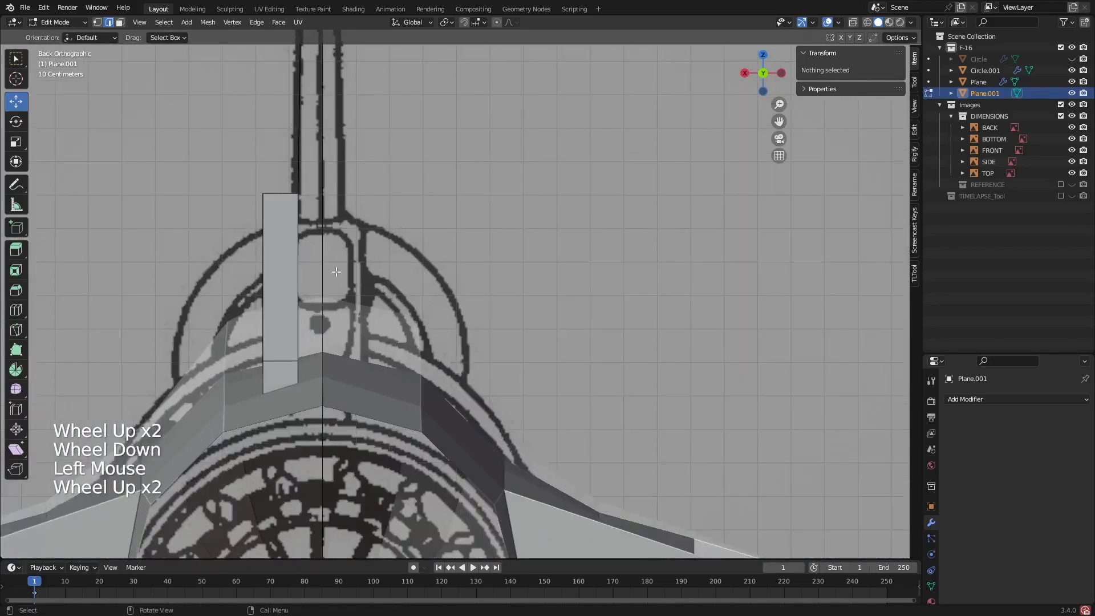
pyautogui.scroll(-2, 772, 56)
pyautogui.click(744, 74)
pyautogui.scroll(1, 477, 258)
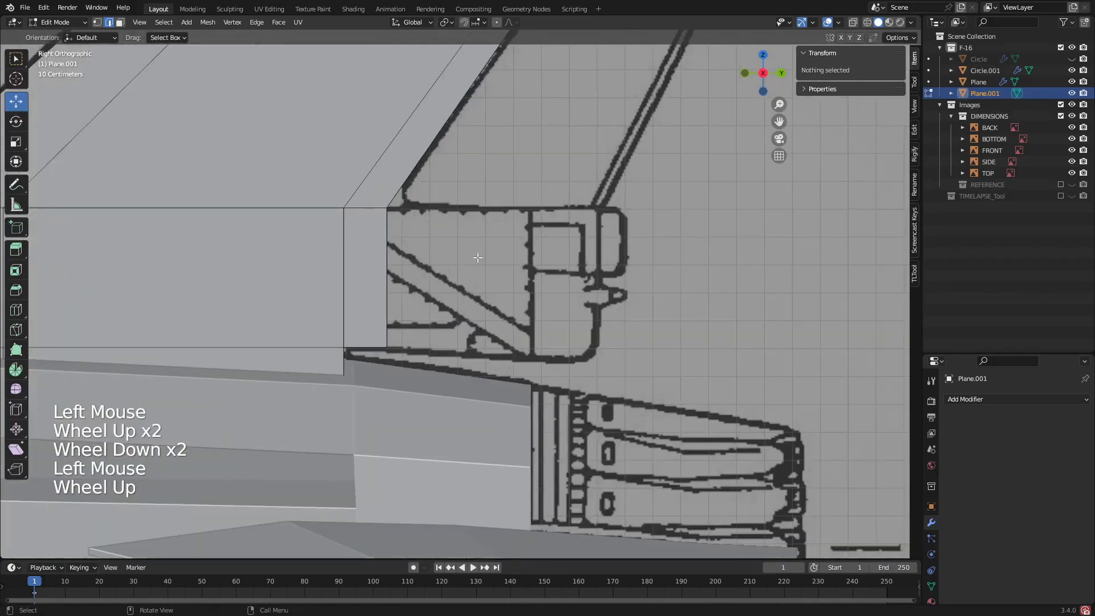
pyautogui.scroll(-1, 477, 257)
pyautogui.moveTo(477, 258); pyautogui.dragTo(345, 261, button='middle')
# - Extrude the rear face of the fin base backward to the end of the tail housing in the side blueprint
pyautogui.click(345, 261)
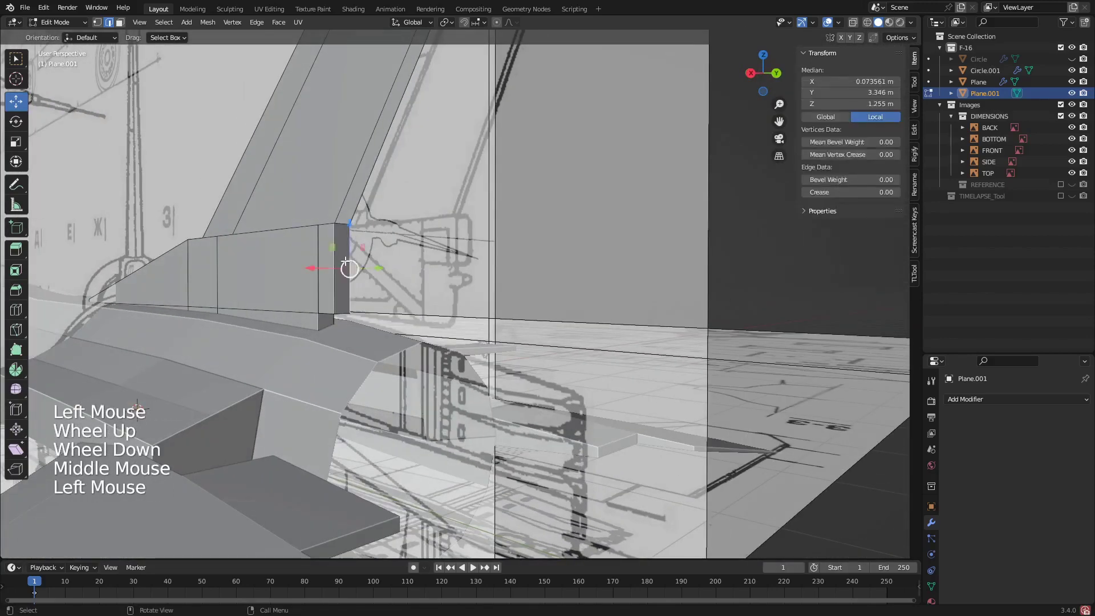
pyautogui.press('3')
pyautogui.press('3')
pyautogui.press('2')
pyautogui.press('3')
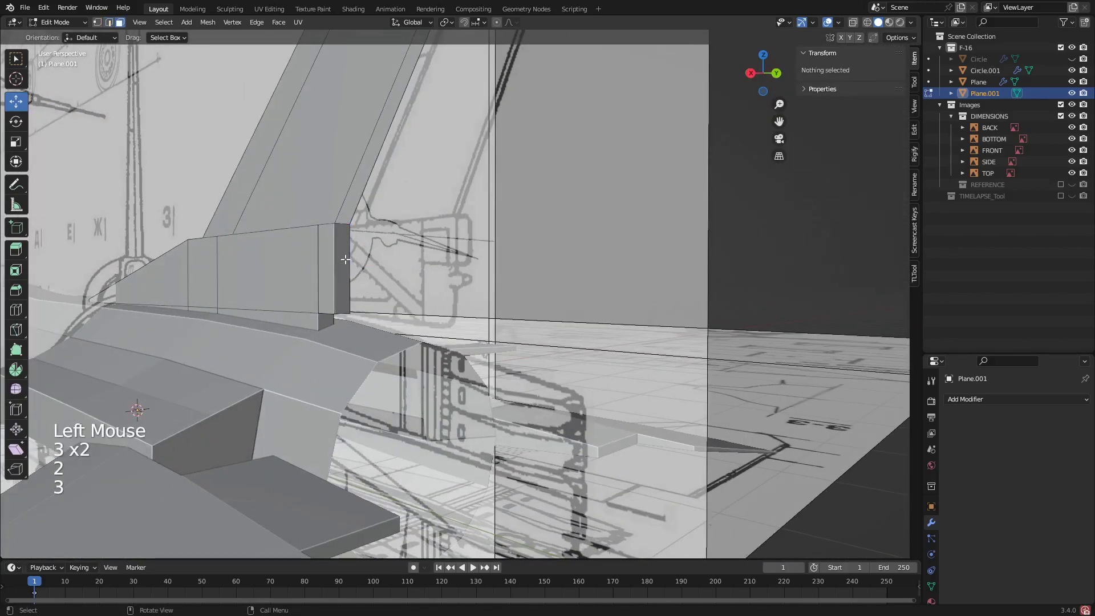
pyautogui.click(348, 268)
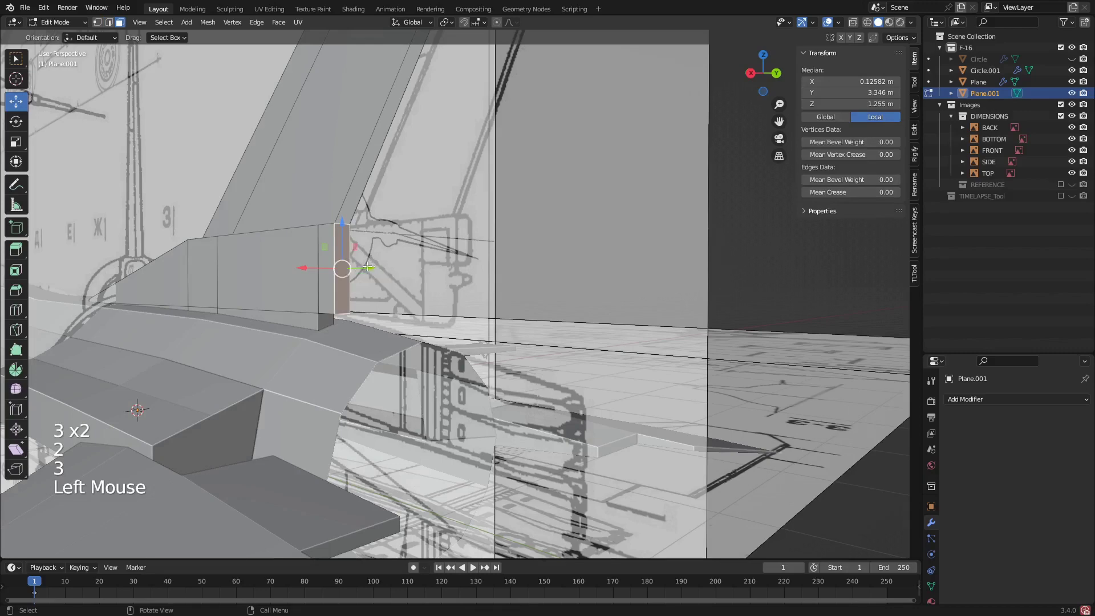
pyautogui.click(751, 73)
pyautogui.press('e')
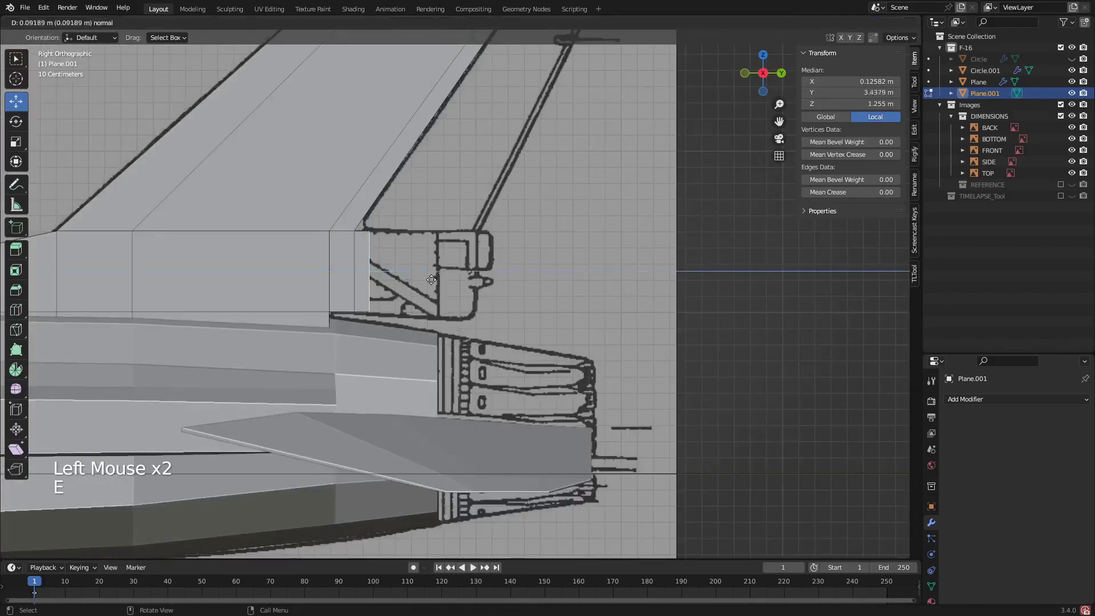
pyautogui.click(527, 290)
# - Delete the inner side face of the newly extruded rear section of the fin base
pyautogui.scroll(-3, 479, 262)
pyautogui.moveTo(479, 262); pyautogui.dragTo(362, 272, button='middle')
pyautogui.scroll(3, 473, 259)
pyautogui.scroll(2, 508, 252)
pyautogui.click(505, 257)
pyautogui.rightClick(505, 256)
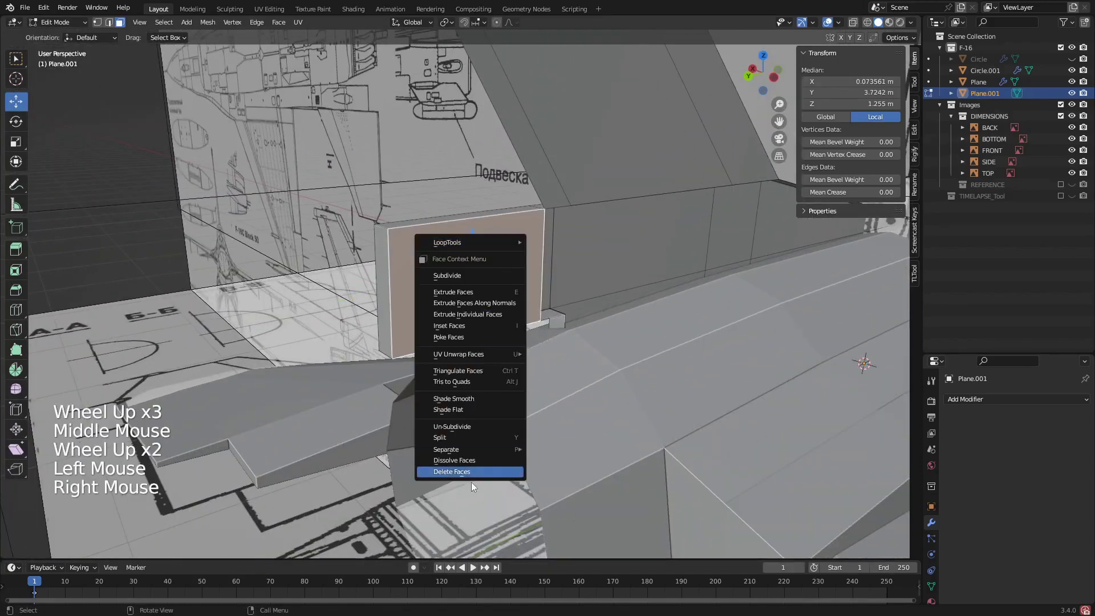
pyautogui.moveTo(487, 460); pyautogui.dragTo(472, 265, button='middle')
# - Move the rear section's outer vertical edges along X to narrow it, placing its front outer edge at X about 0.160 m
pyautogui.scroll(-2, 447, 273)
pyautogui.scroll(2, 472, 265)
pyautogui.click(476, 277)
pyautogui.scroll(1, 477, 277)
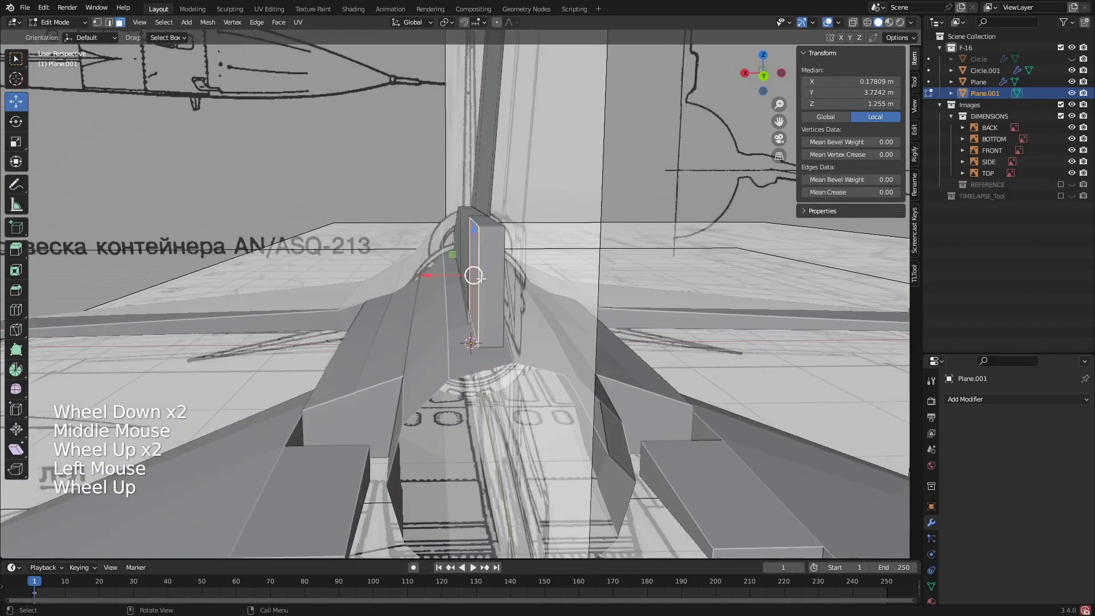
pyautogui.press('1')
pyautogui.press('2')
pyautogui.click(464, 292)
pyautogui.moveTo(464, 291); pyautogui.dragTo(492, 287)
pyautogui.click(464, 257)
pyautogui.scroll(2, 471, 260)
pyautogui.moveTo(465, 258); pyautogui.dragTo(477, 261, button='middle')
pyautogui.moveTo(433, 265); pyautogui.dragTo(440, 266)
pyautogui.click(452, 243)
pyautogui.moveTo(484, 247); pyautogui.dragTo(451, 260, button='middle')
pyautogui.moveTo(442, 260); pyautogui.dragTo(451, 260)
pyautogui.moveTo(500, 198); pyautogui.dragTo(522, 201, button='middle')
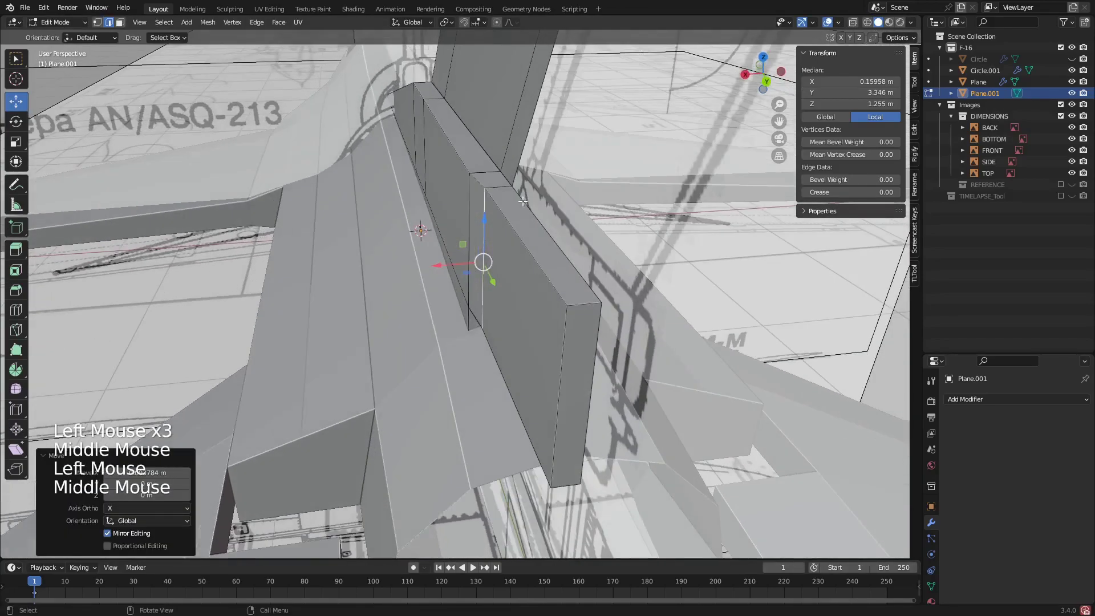
# - Display the model in wireframe and hide the DIMENSIONS collection of blueprint images
pyautogui.keyDown('shift'); pyautogui.moveTo(399, 109); pyautogui.dragTo(514, 206, button='middle'); pyautogui.keyUp('shift')
pyautogui.scroll(-2, 485, 183)
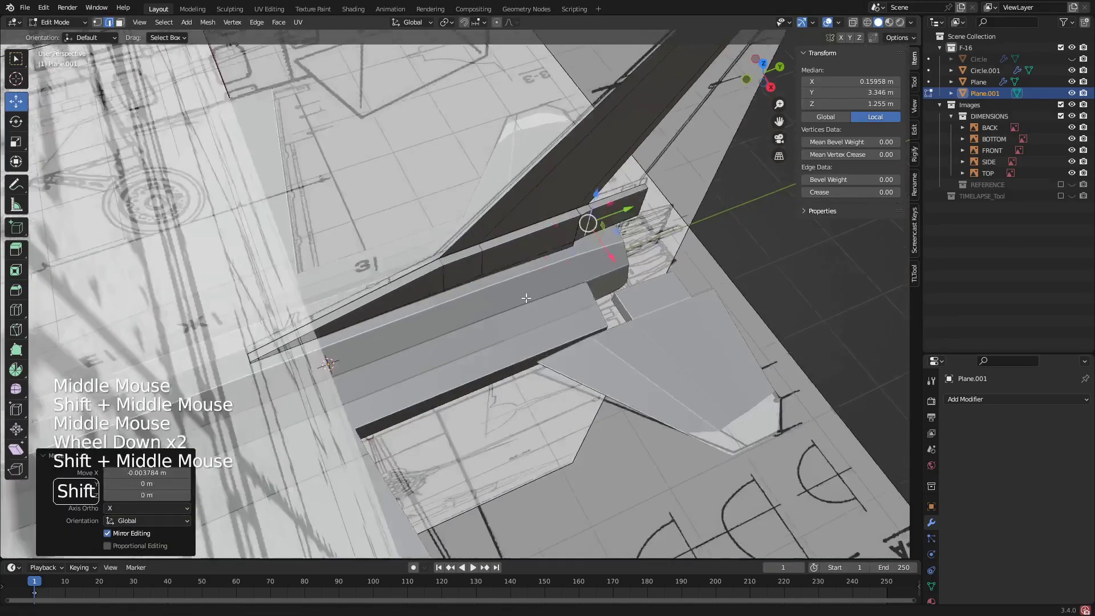
pyautogui.scroll(3, 520, 209)
pyautogui.press('z')
pyautogui.moveTo(381, 217); pyautogui.dragTo(393, 280, button='middle')
pyautogui.scroll(-2, 392, 265)
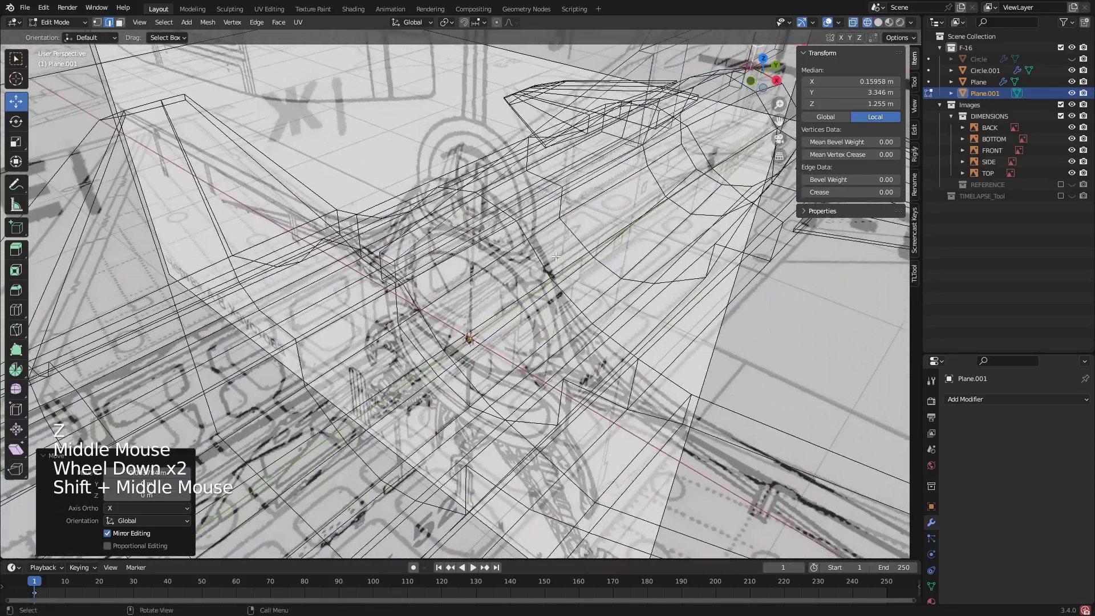
pyautogui.click(1060, 116)
pyautogui.scroll(2, 415, 269)
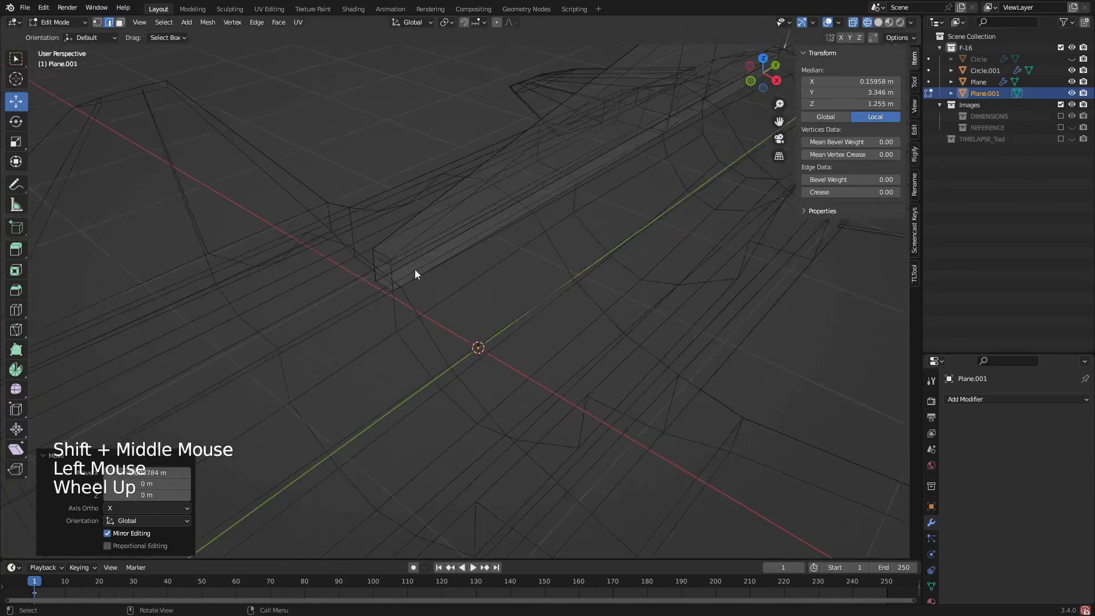
# - Select the front end edges of the fin base and move them inward along X to about 0.124 m
pyautogui.click(386, 259)
pyautogui.keyDown('shift'); pyautogui.click(382, 282); pyautogui.keyUp('shift')
pyautogui.click(386, 269)
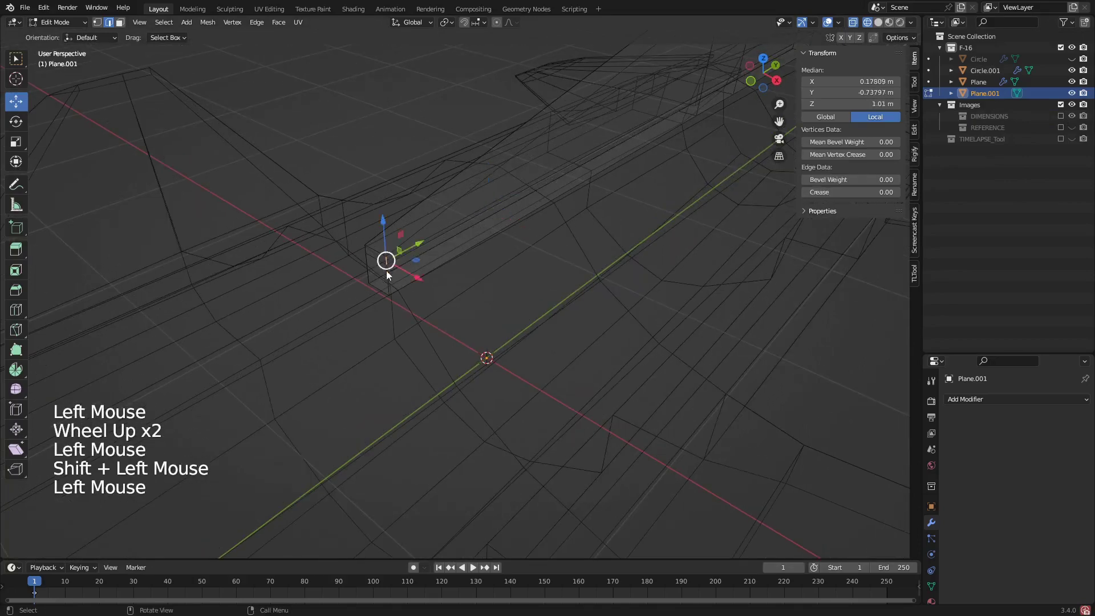
pyautogui.keyDown('shift'); pyautogui.click(399, 289); pyautogui.keyUp('shift')
pyautogui.moveTo(410, 285); pyautogui.dragTo(400, 279)
# - Add a Mirror modifier on the X axis to the tail fin mesh
pyautogui.scroll(-3, 498, 178)
pyautogui.keyDown('shift'); pyautogui.moveTo(498, 178); pyautogui.dragTo(422, 225, button='middle'); pyautogui.keyUp('shift')
pyautogui.scroll(-2, 391, 197)
pyautogui.scroll(2, 433, 196)
pyautogui.scroll(-2, 433, 232)
pyautogui.click(991, 399)
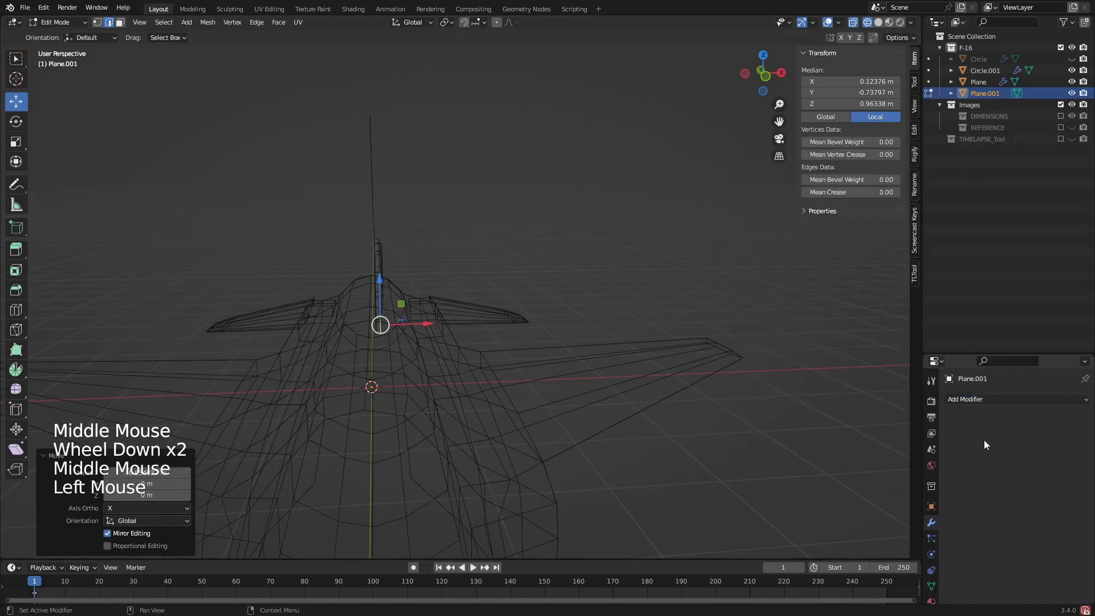
pyautogui.click(997, 398)
pyautogui.click(1007, 398)
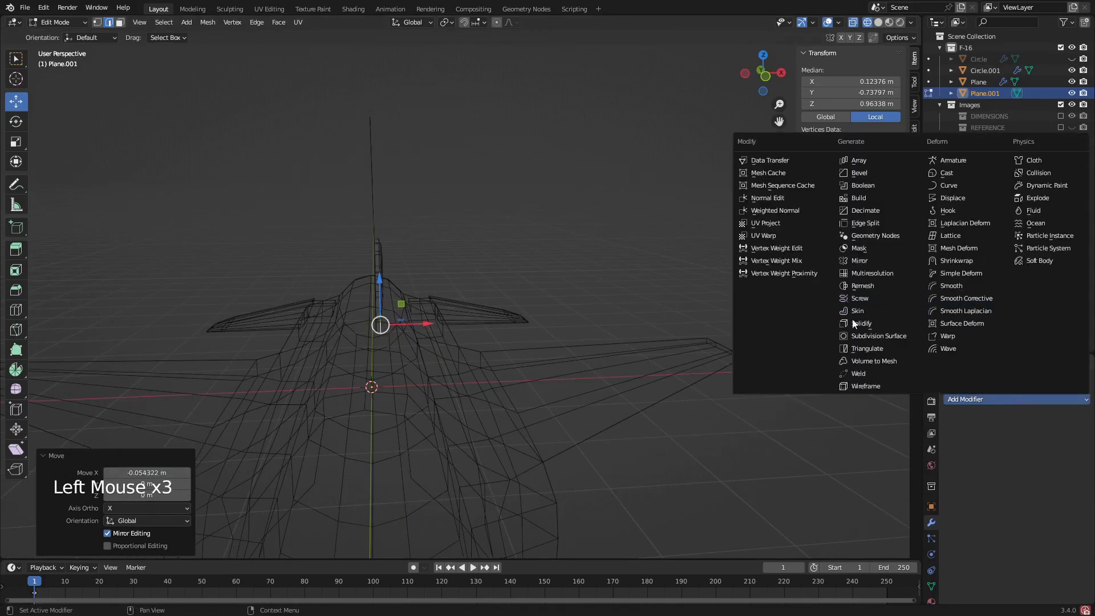
pyautogui.click(861, 261)
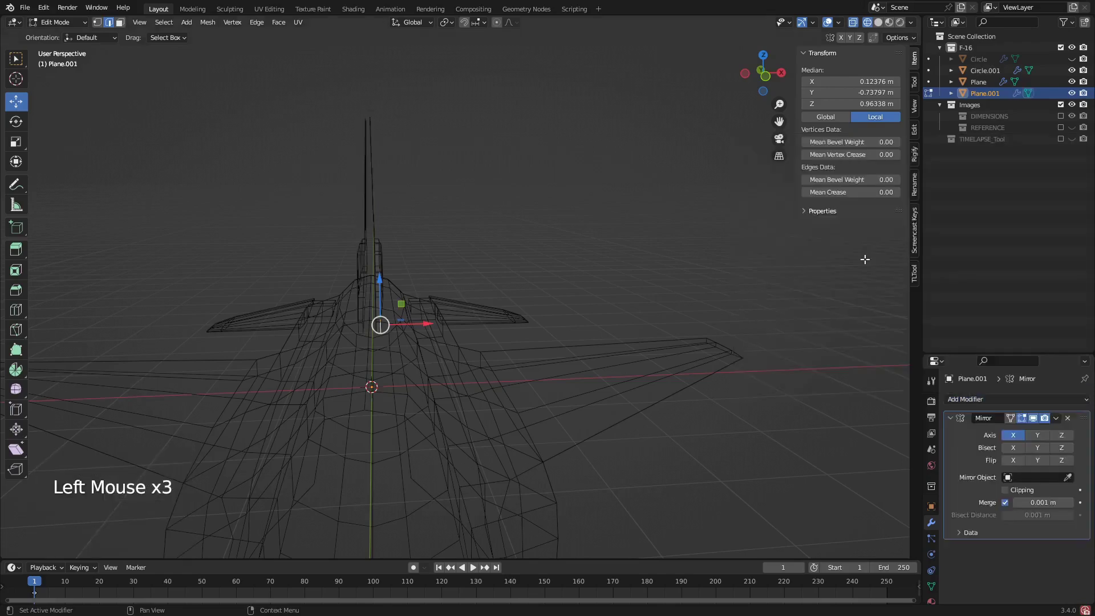
# - Examine the mirrored fin and its base in solid shading, checking the inner top edges and the gap between the halves
pyautogui.scroll(-2, 344, 205)
pyautogui.moveTo(345, 205)
pyautogui.mouseDown(button='middle')
pyautogui.moveTo(374, 213)
pyautogui.moveTo(345, 220)
pyautogui.moveTo(597, 265)
pyautogui.mouseUp(button='middle')
pyautogui.scroll(4, 344, 220)
pyautogui.press('z')
pyautogui.scroll(2, 596, 265)
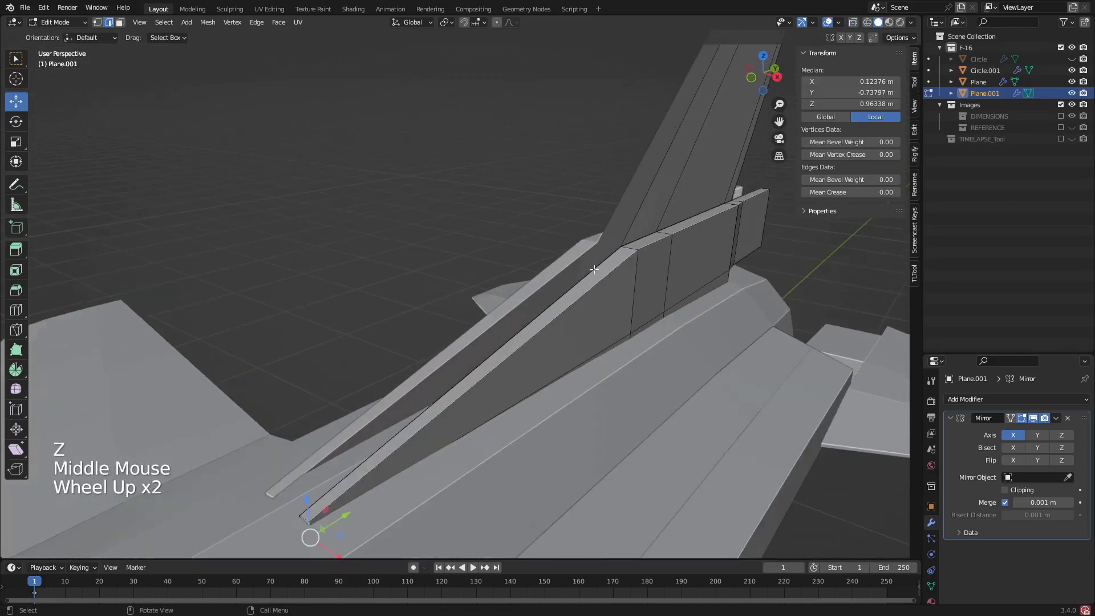
pyautogui.click(594, 270)
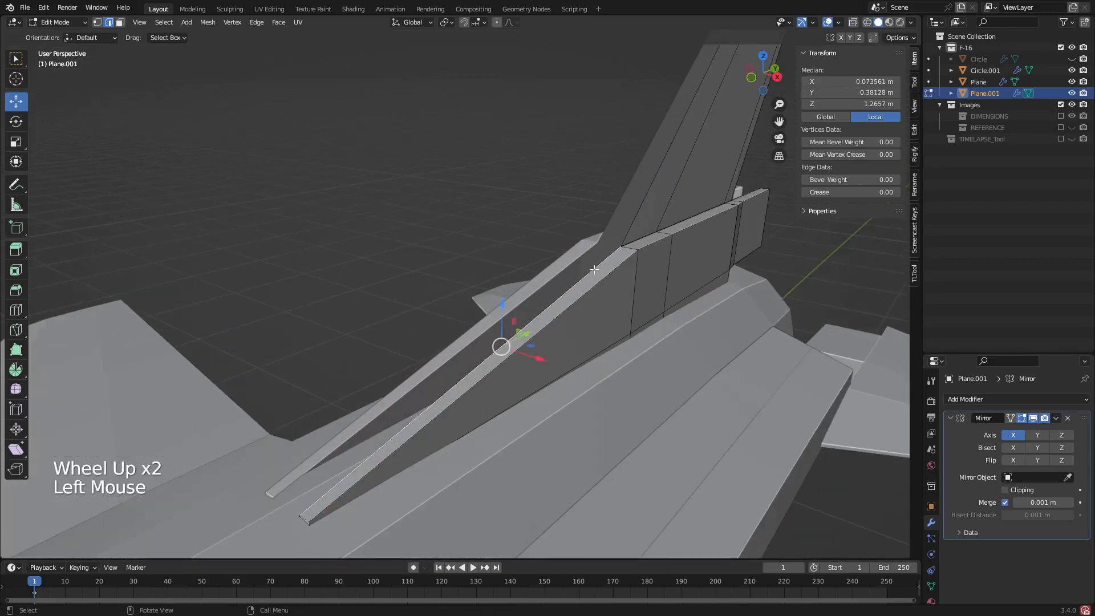
pyautogui.keyDown('alt'); pyautogui.click(595, 269); pyautogui.keyUp('alt')
pyautogui.click(606, 263)
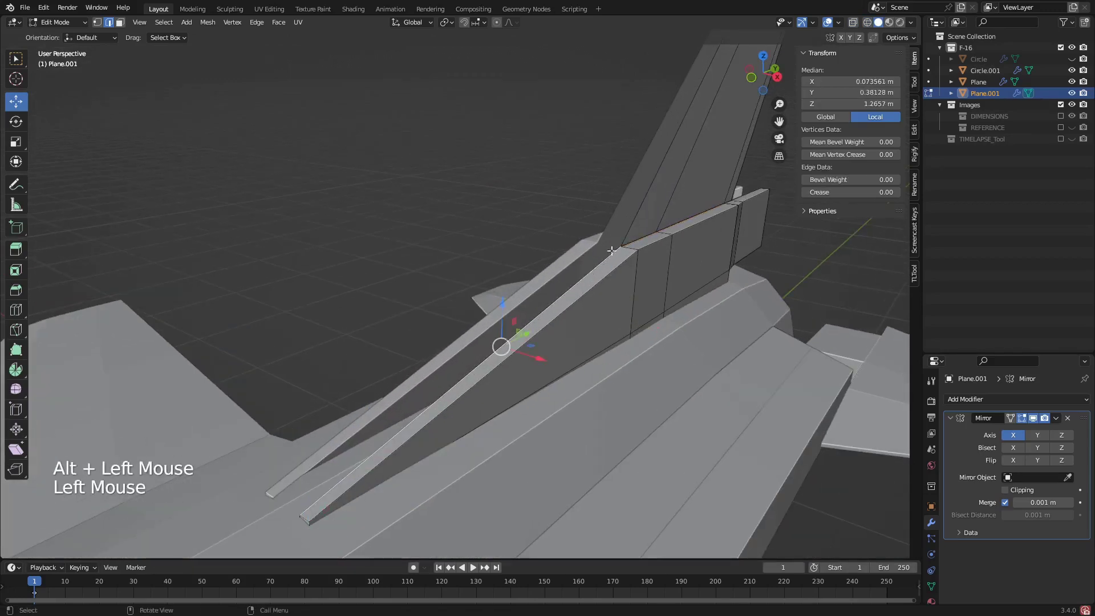
pyautogui.keyDown('alt'); pyautogui.click(632, 230); pyautogui.keyUp('alt')
pyautogui.scroll(-2, 632, 230)
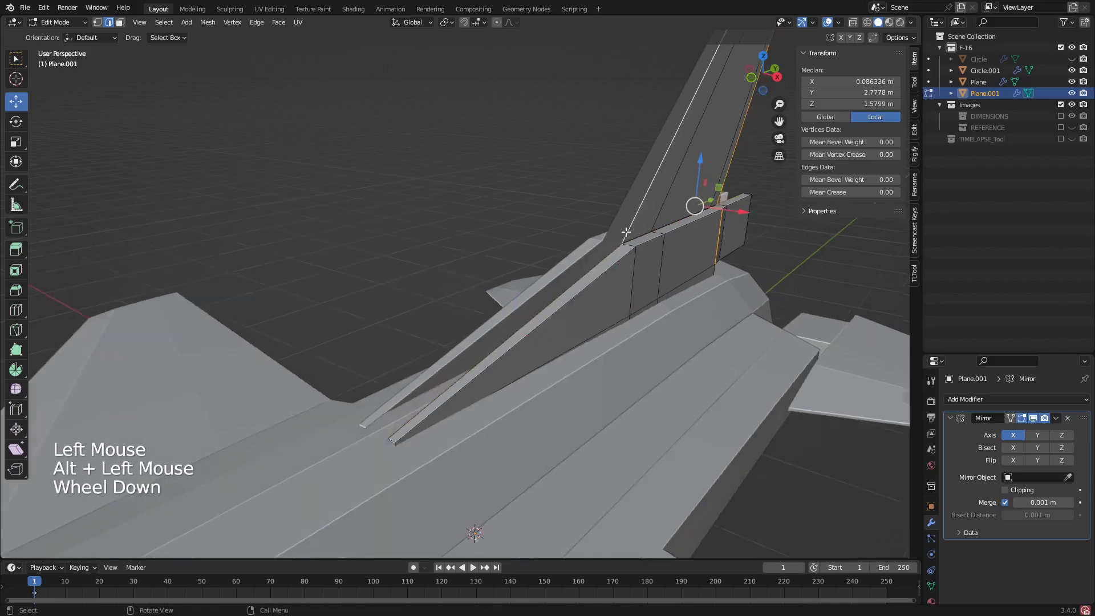
pyautogui.moveTo(633, 234); pyautogui.dragTo(594, 298, button='middle')
pyautogui.click(669, 291)
pyautogui.click(667, 291)
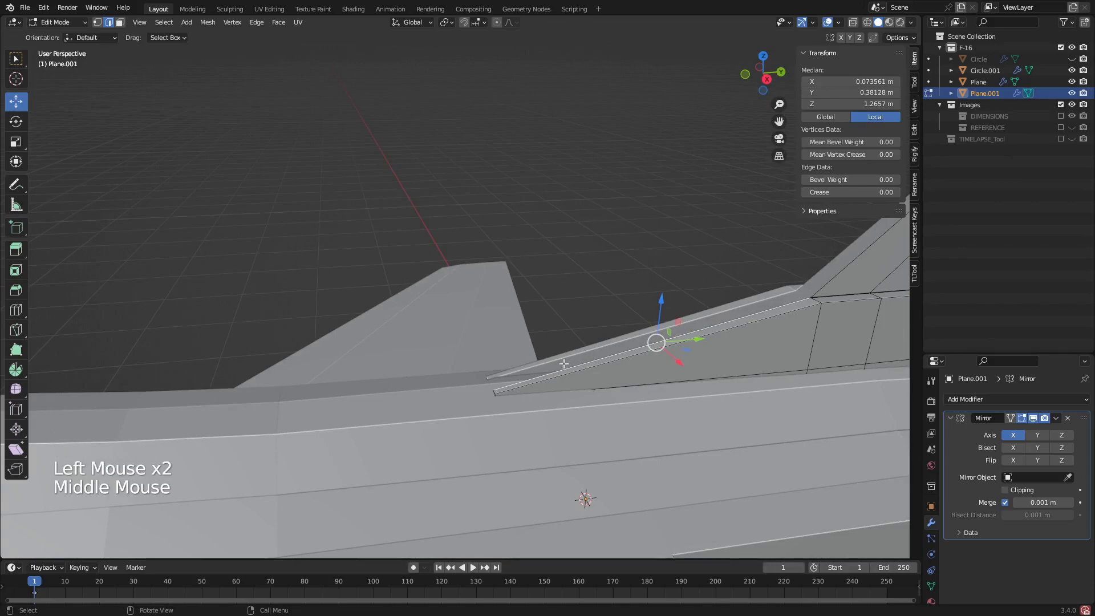
pyautogui.moveTo(489, 398); pyautogui.dragTo(542, 396, button='middle')
pyautogui.scroll(3, 571, 481)
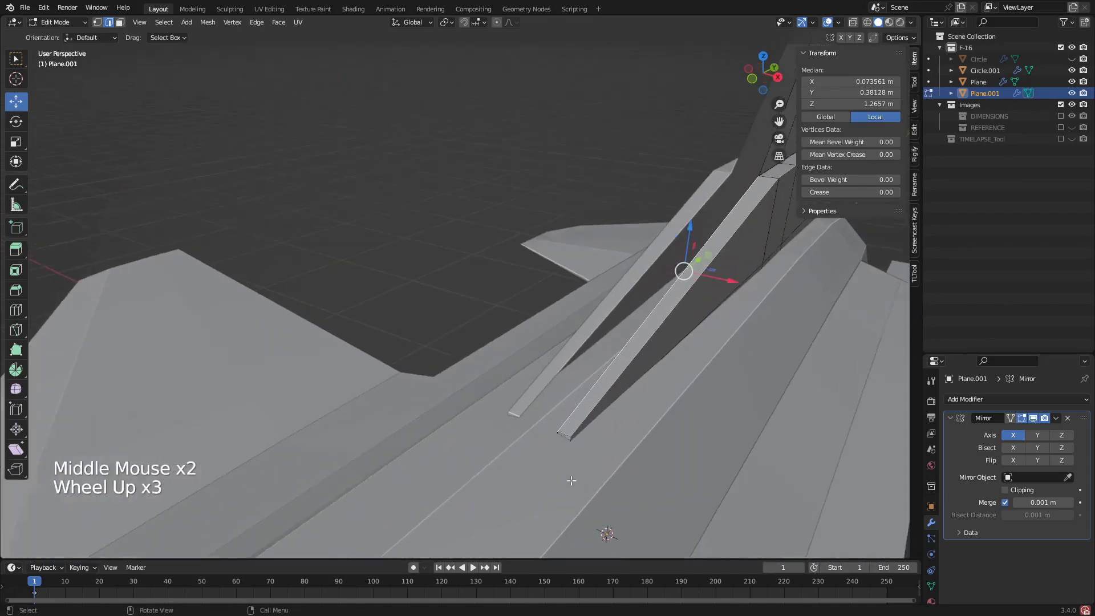
# - Try to move the two front end faces of the fin base inward along X, then undo the move
pyautogui.press('z')
pyautogui.click(565, 442)
pyautogui.keyDown('shift'); pyautogui.click(565, 440); pyautogui.keyUp('shift')
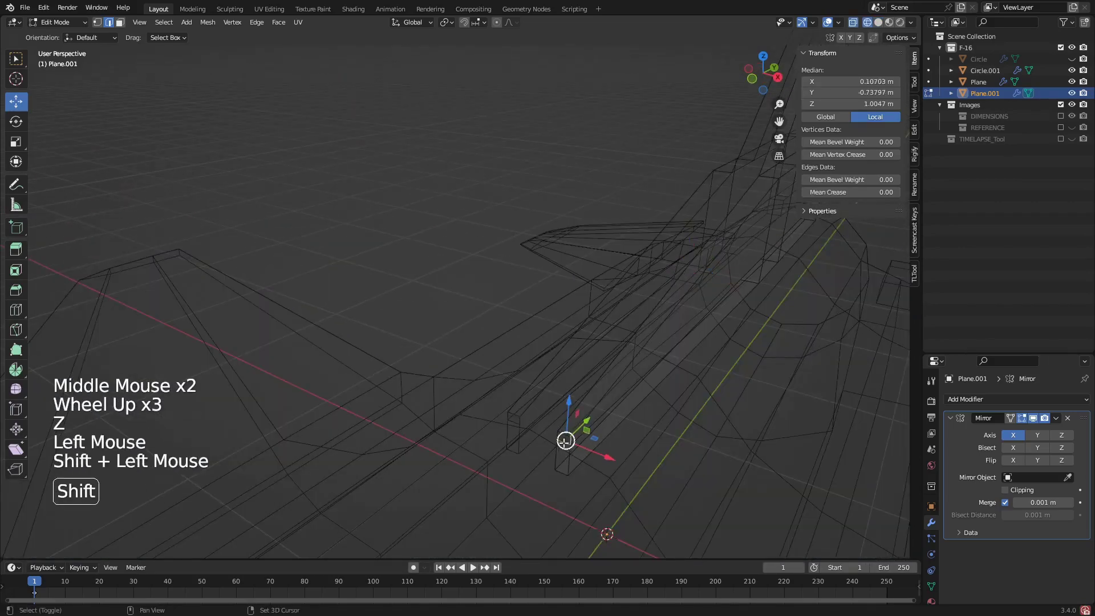
pyautogui.press('3')
pyautogui.click(564, 443)
pyautogui.keyDown('shift'); pyautogui.click(565, 444); pyautogui.keyUp('shift')
pyautogui.moveTo(599, 464); pyautogui.dragTo(591, 464)
pyautogui.hotkey('ctrl', 'z')
pyautogui.scroll(2, 564, 450)
pyautogui.moveTo(564, 451); pyautogui.dragTo(559, 444, button='middle')
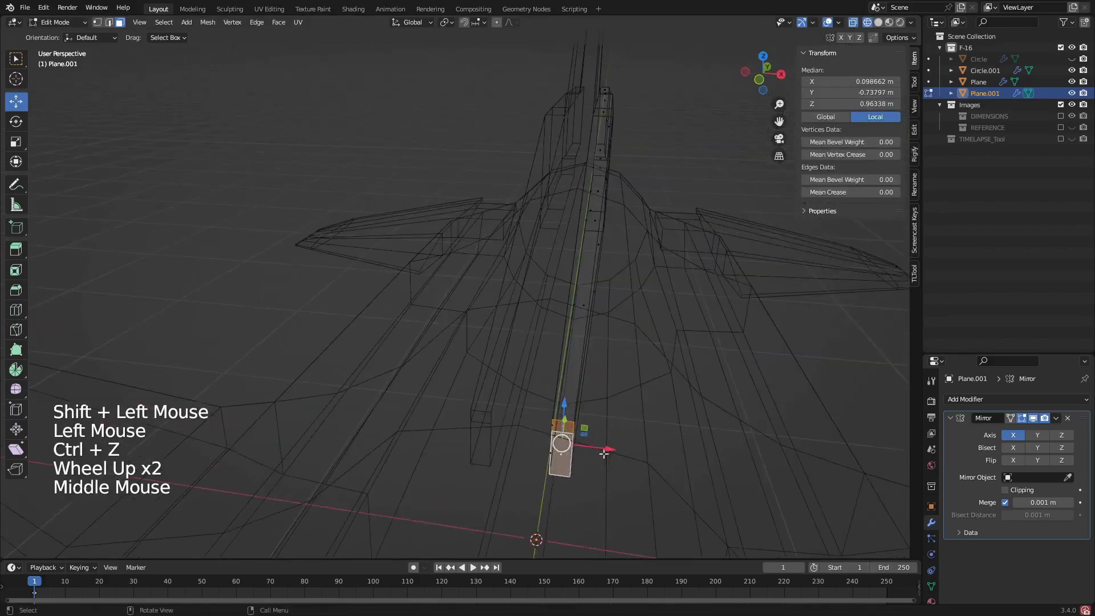
# - Add a Weld modifier with a distance of 0.001 m to the fin in Object Mode and apply it
pyautogui.scroll(2, 559, 444)
pyautogui.scroll(1, 553, 327)
pyautogui.scroll(-3, 536, 326)
pyautogui.moveTo(536, 327); pyautogui.dragTo(259, 122, button='middle')
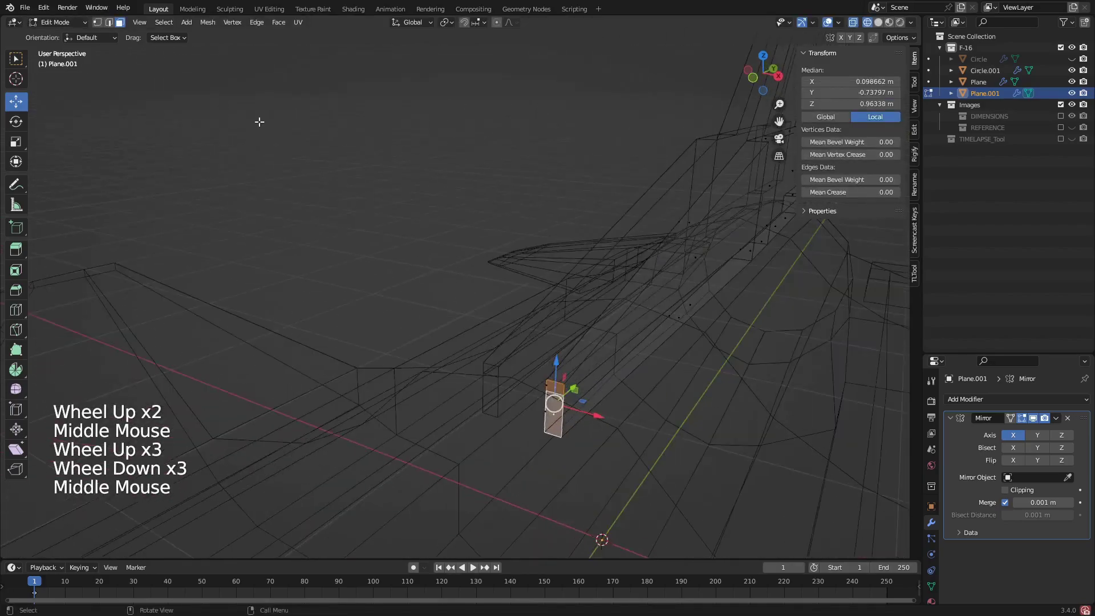
pyautogui.click(57, 22)
pyautogui.click(67, 35)
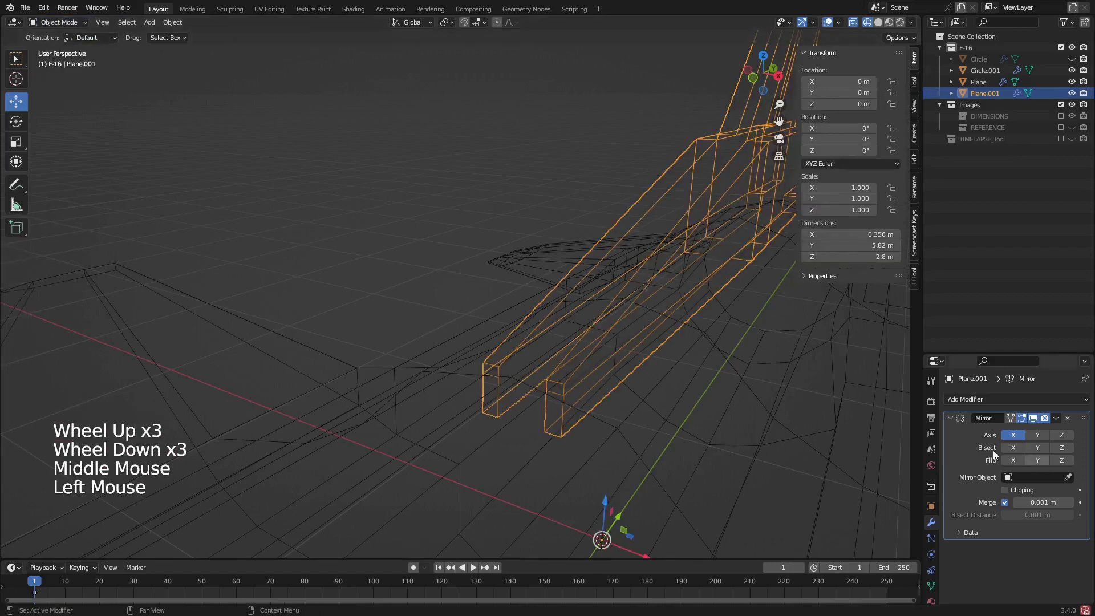
pyautogui.click(1051, 399)
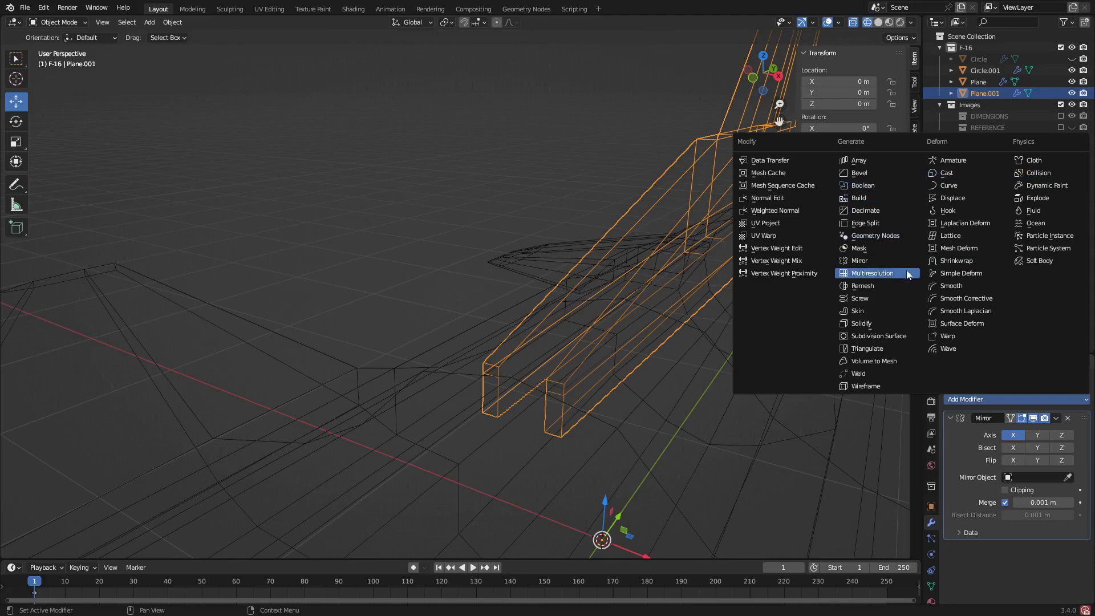
pyautogui.click(882, 373)
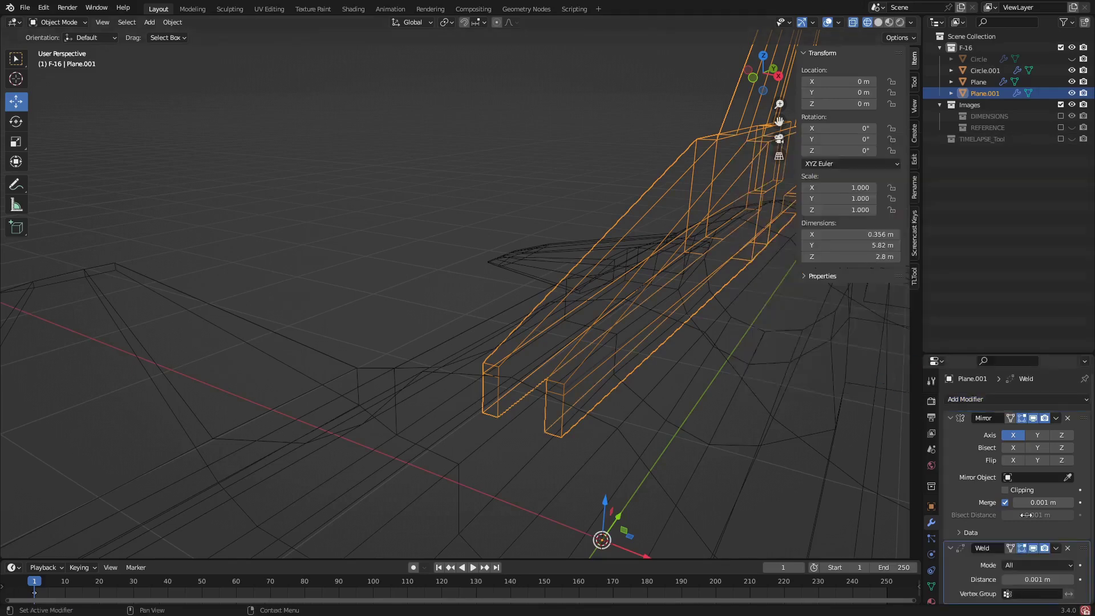
pyautogui.click(1056, 548)
pyautogui.click(1018, 537)
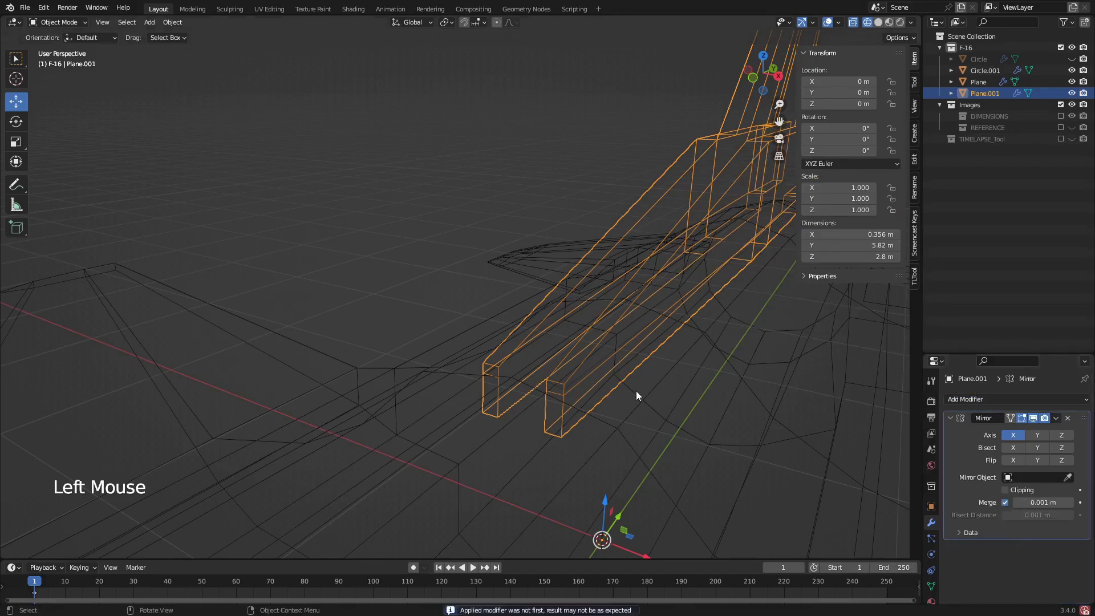
# - Return to editing the fin mesh and move the base's front end faces inward along X towards the centreline
pyautogui.press('Tab')
pyautogui.moveTo(577, 413); pyautogui.dragTo(529, 393)
pyautogui.scroll(2, 579, 412)
pyautogui.hotkey('ctrl', 'z')
# - Select the open inner edge loop running along the top of the fin base and up around the fin
pyautogui.scroll(-1, 529, 393)
pyautogui.moveTo(529, 394); pyautogui.dragTo(500, 245, button='middle')
pyautogui.press('2')
pyautogui.click(499, 225)
pyautogui.press('z')
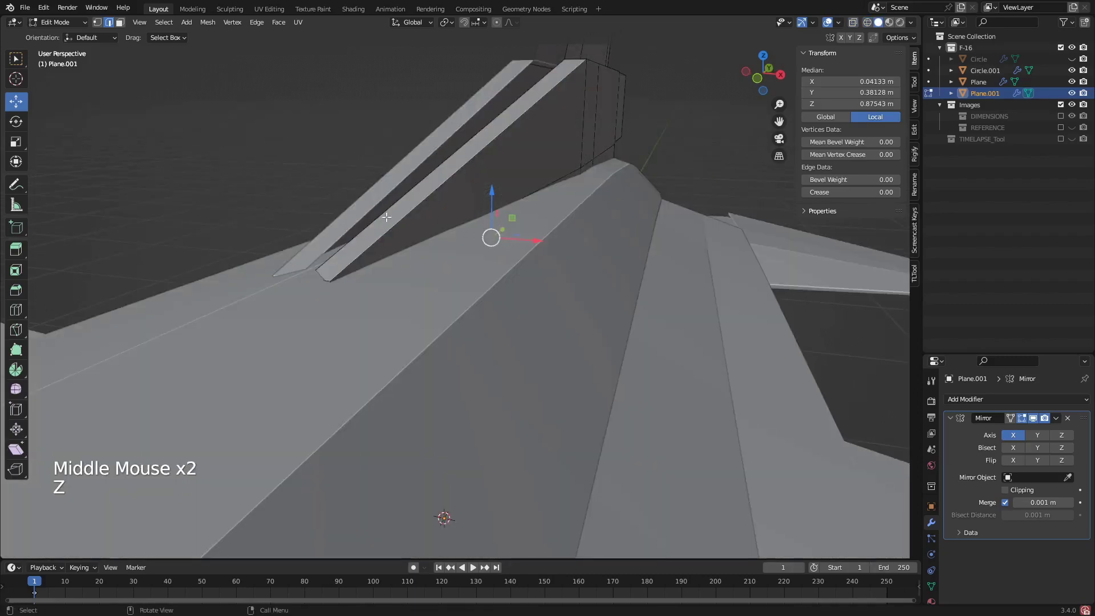
pyautogui.press('z')
pyautogui.click(386, 218)
pyautogui.press('z')
pyautogui.press('z')
pyautogui.press('z')
pyautogui.keyDown('shift'); pyautogui.moveTo(386, 217); pyautogui.dragTo(438, 277, button='middle'); pyautogui.keyUp('shift')
pyautogui.scroll(-1, 433, 302)
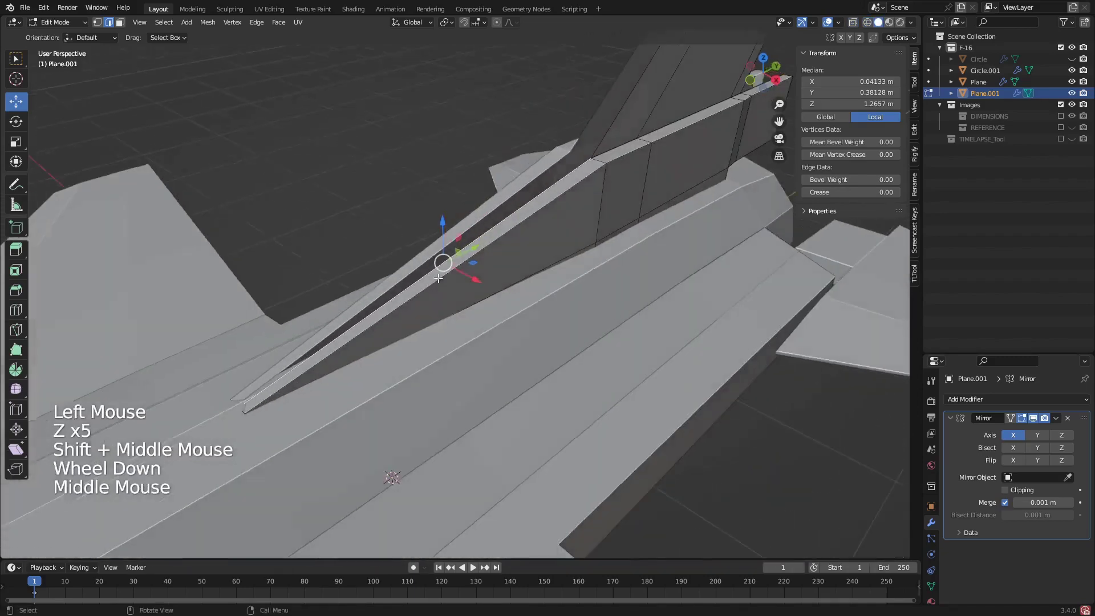
pyautogui.scroll(1, 438, 278)
pyautogui.keyDown('alt'); pyautogui.keyDown('shift'); pyautogui.click(565, 143); pyautogui.keyUp('shift'); pyautogui.keyUp('alt')
pyautogui.scroll(-2, 565, 143)
pyautogui.moveTo(565, 143); pyautogui.dragTo(655, 191, button='middle')
# - Enable Clipping on the Mirror modifier and extrude the selected inner edges along X to the centre plane at 0 m
pyautogui.click(757, 82)
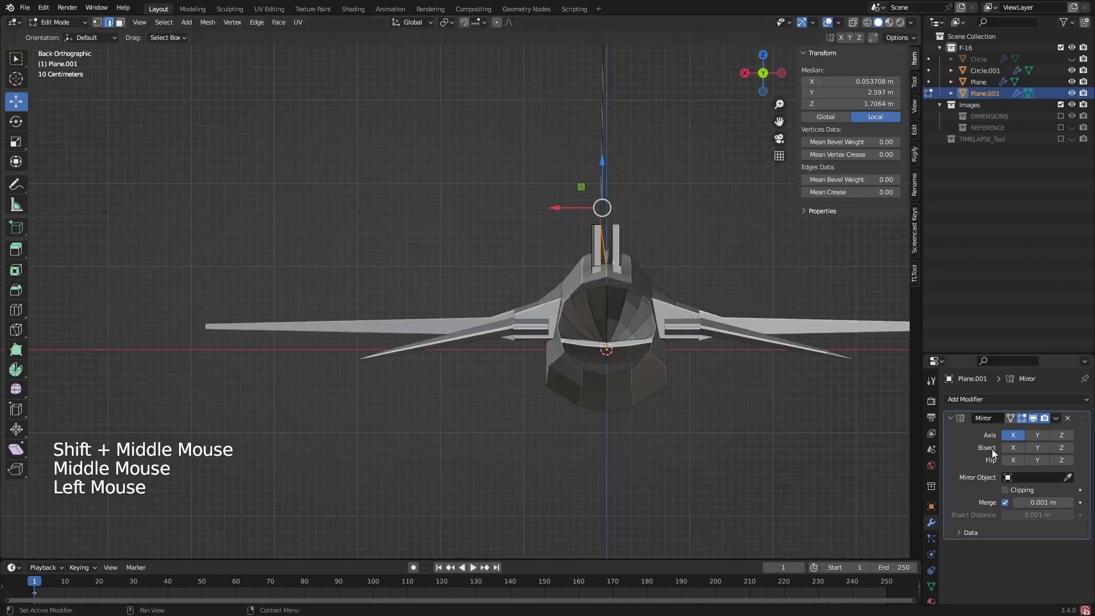
pyautogui.click(1006, 490)
pyautogui.scroll(4, 625, 231)
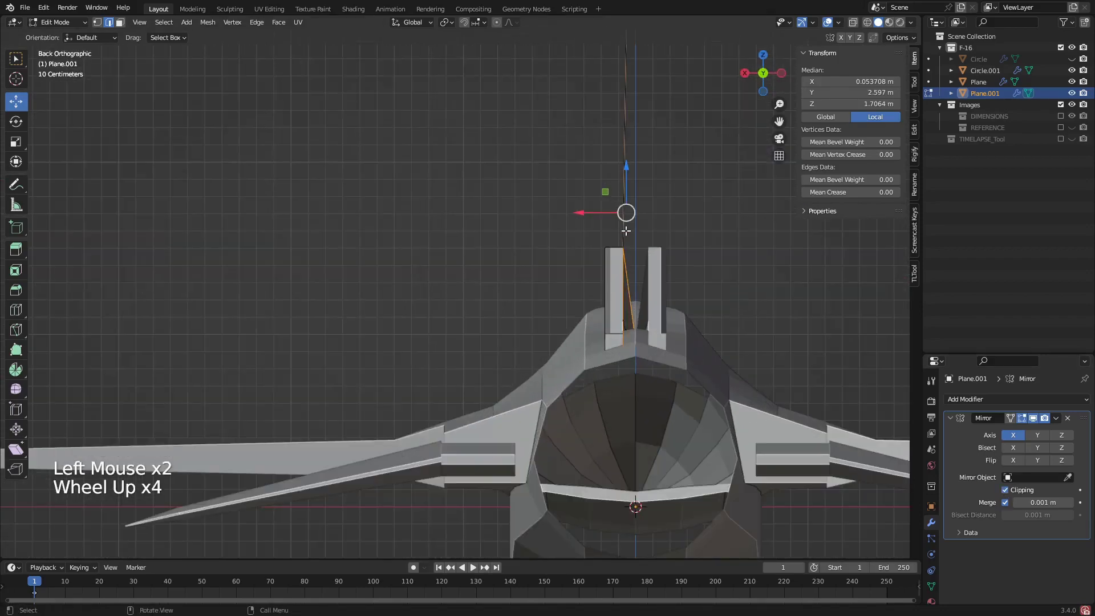
pyautogui.press('e')
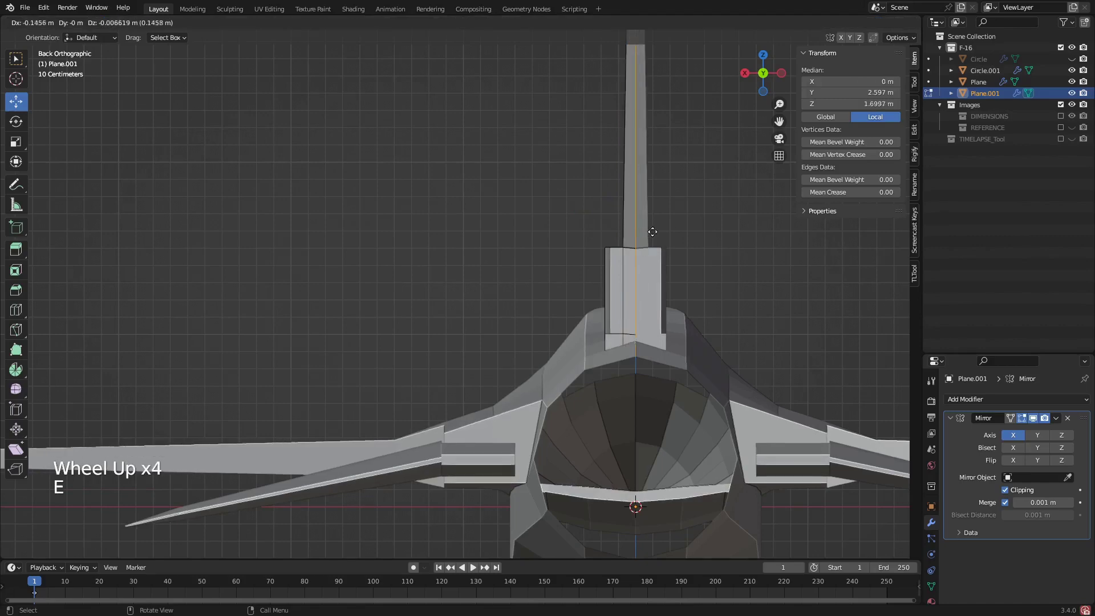
pyautogui.rightClick(655, 233)
pyautogui.moveTo(579, 213)
pyautogui.mouseDown()
pyautogui.moveTo(624, 212)
pyautogui.moveTo(588, 213)
pyautogui.mouseUp()
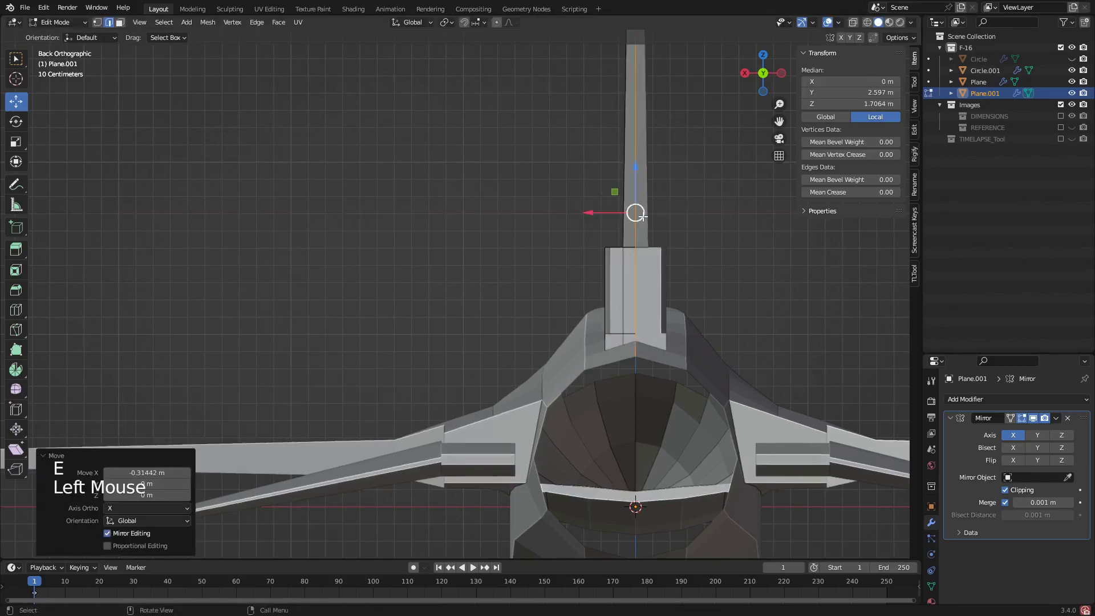
# - Try to move the fin's side leading edge backward along Y by about 0.053 m, then undo the move
pyautogui.scroll(-2, 587, 217)
pyautogui.moveTo(587, 217); pyautogui.dragTo(362, 257, button='middle')
pyautogui.scroll(-2, 616, 228)
pyautogui.scroll(-2, 637, 235)
pyautogui.scroll(4, 639, 228)
pyautogui.scroll(3, 513, 274)
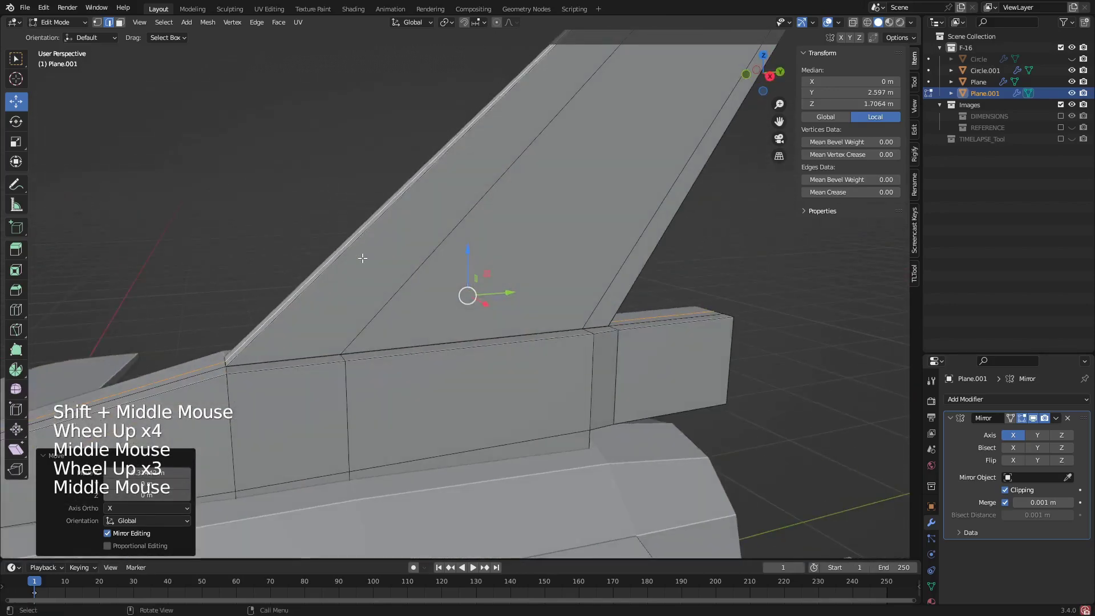
pyautogui.click(321, 277)
pyautogui.click(321, 273)
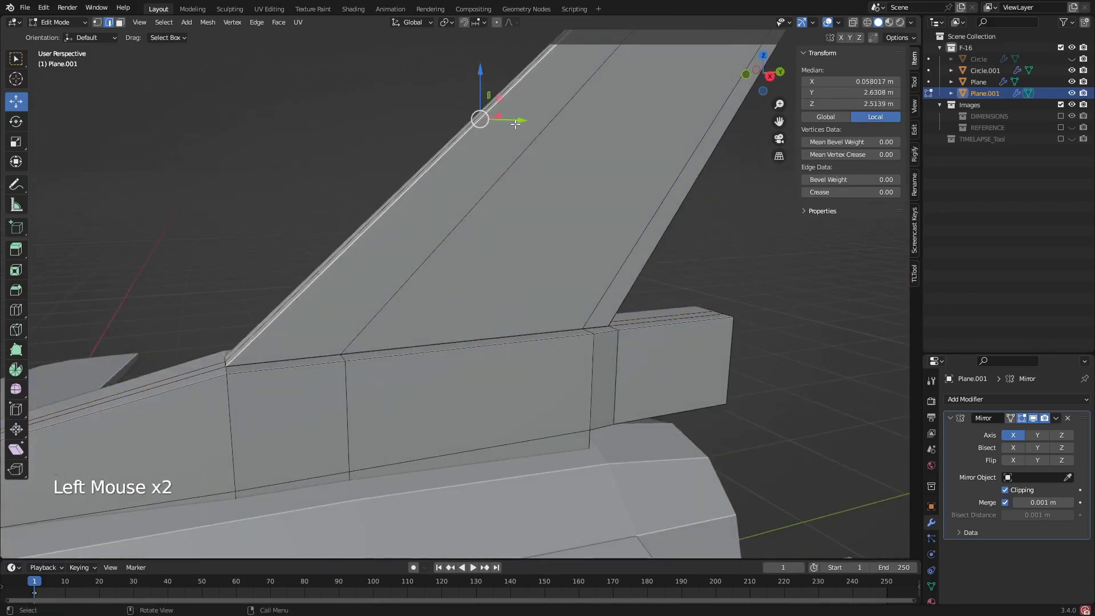
pyautogui.moveTo(515, 123); pyautogui.dragTo(520, 122, button='middle')
pyautogui.moveTo(525, 121); pyautogui.dragTo(538, 121)
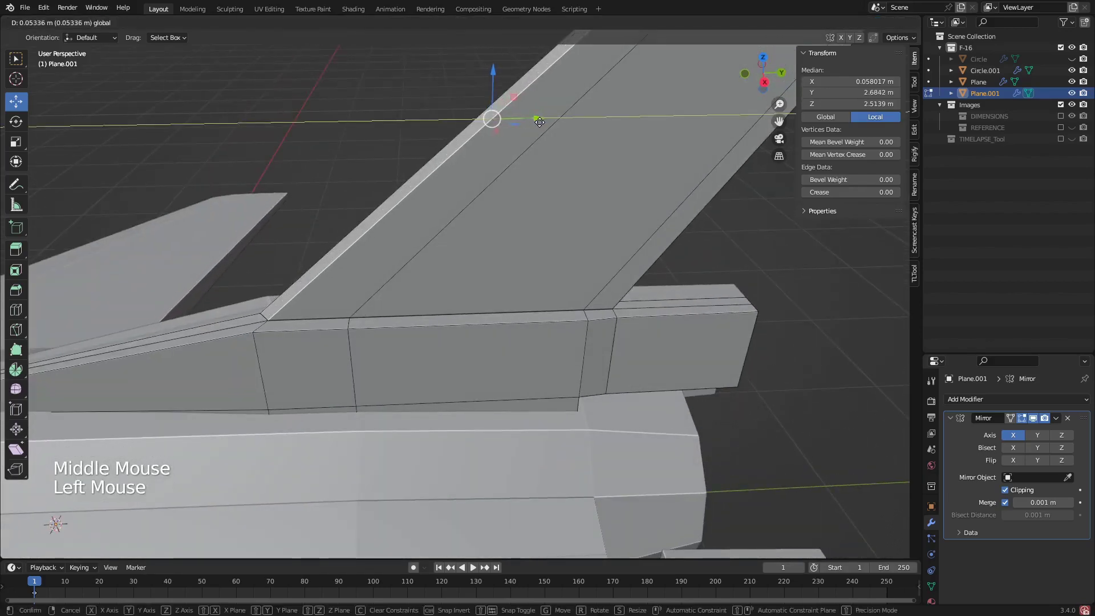
pyautogui.hotkey('ctrl', 'z')
# - Examine the junction between the fin's leading edge and the top of the fin base
pyautogui.scroll(5, 283, 305)
pyautogui.moveTo(260, 315); pyautogui.dragTo(281, 325, button='middle')
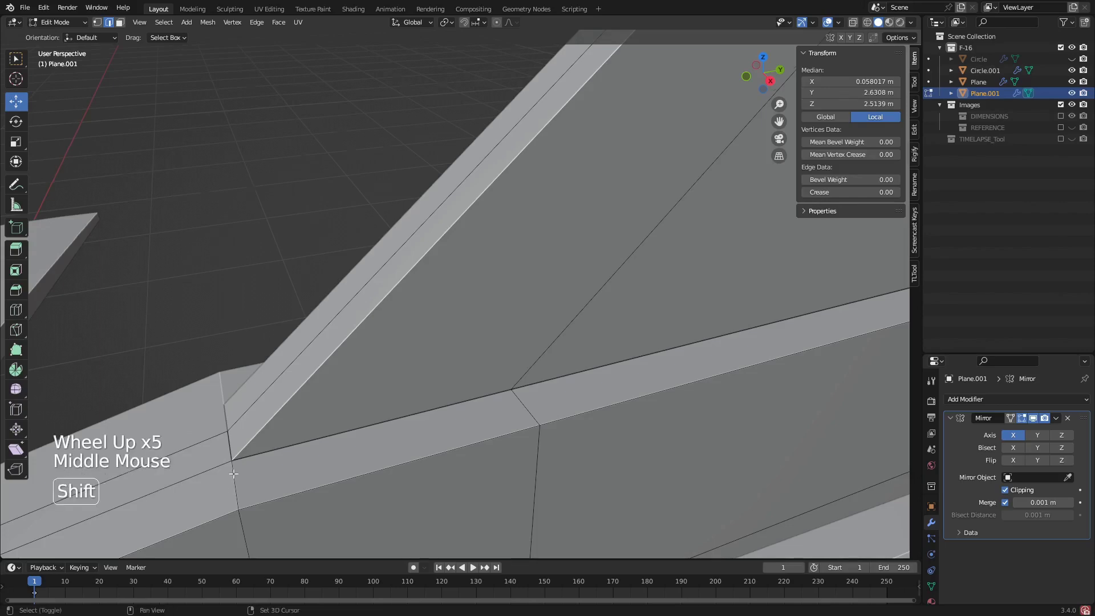
pyautogui.keyDown('shift'); pyautogui.moveTo(240, 482); pyautogui.dragTo(319, 400, button='middle'); pyautogui.keyUp('shift')
pyautogui.scroll(-2, 342, 355)
pyautogui.moveTo(342, 354); pyautogui.dragTo(337, 376, button='middle')
pyautogui.scroll(-4, 342, 355)
pyautogui.scroll(1, 367, 355)
pyautogui.scroll(-1, 353, 365)
pyautogui.scroll(2, 337, 376)
pyautogui.scroll(1, 337, 377)
# - Move the fin's side leading edge inward along X to about 0.010 m to sharpen the leading edge
pyautogui.click(379, 377)
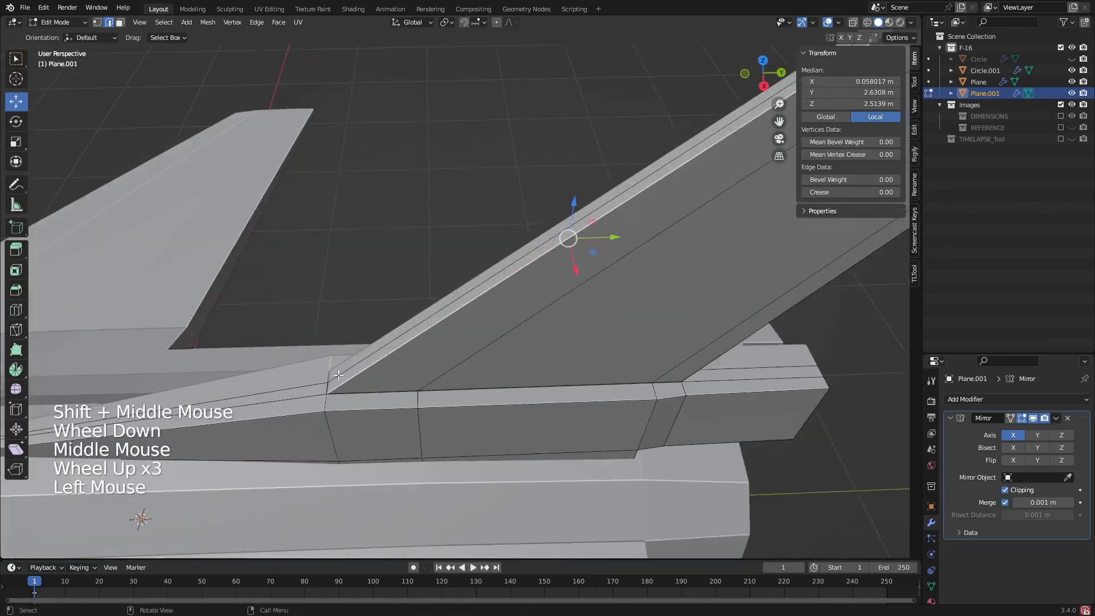
pyautogui.click(367, 367)
pyautogui.moveTo(368, 367); pyautogui.dragTo(615, 250, button='middle')
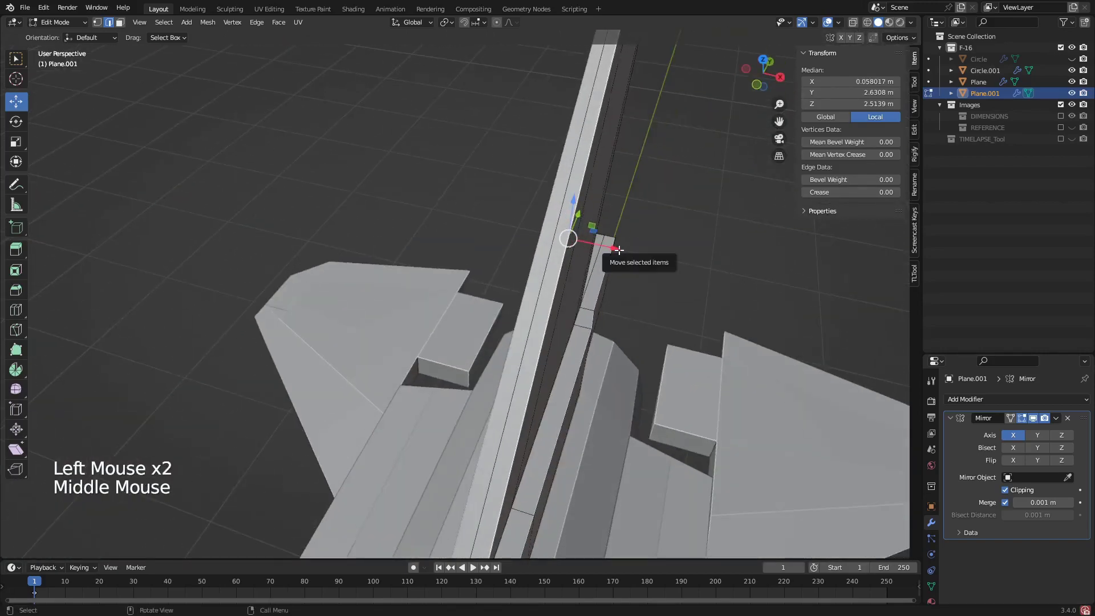
pyautogui.moveTo(618, 249); pyautogui.dragTo(593, 241)
# - Examine the sharpened leading edge and the whole fin on the fuselage from several angles
pyautogui.scroll(-2, 593, 242)
pyautogui.moveTo(593, 241); pyautogui.dragTo(558, 240, button='middle')
pyautogui.scroll(2, 654, 277)
pyautogui.scroll(-3, 686, 291)
pyautogui.scroll(1, 655, 293)
pyautogui.scroll(-1, 644, 302)
pyautogui.scroll(2, 645, 303)
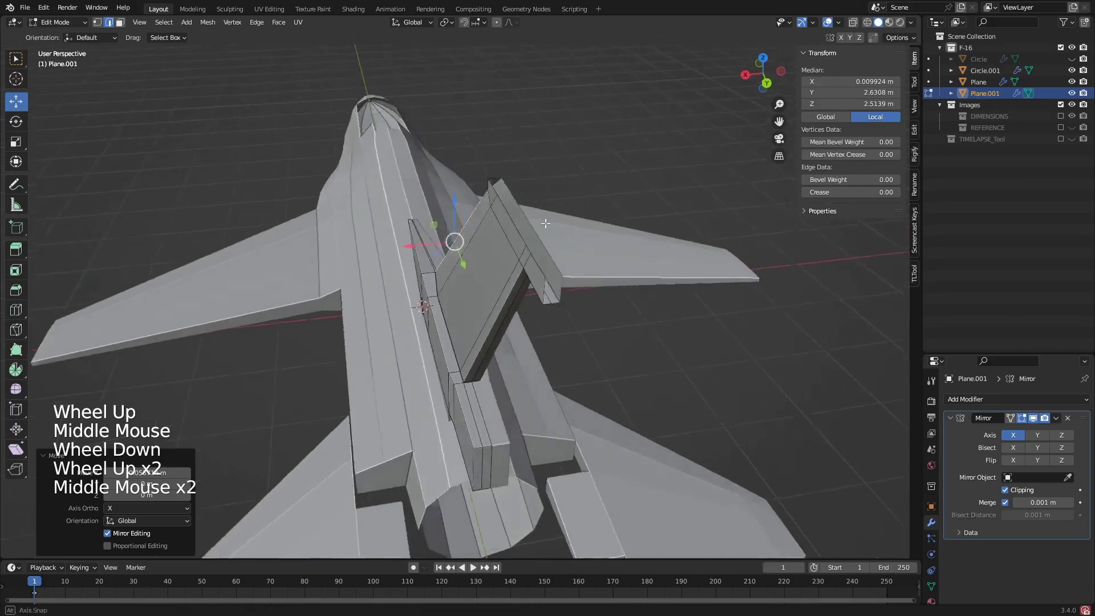
pyautogui.scroll(3, 559, 240)
# - Fill the open top of the fin tip with successive faces between the outer edge and the centreline, from front to rear
pyautogui.click(496, 217)
pyautogui.moveTo(496, 217); pyautogui.dragTo(441, 226, button='middle')
pyautogui.click(436, 215)
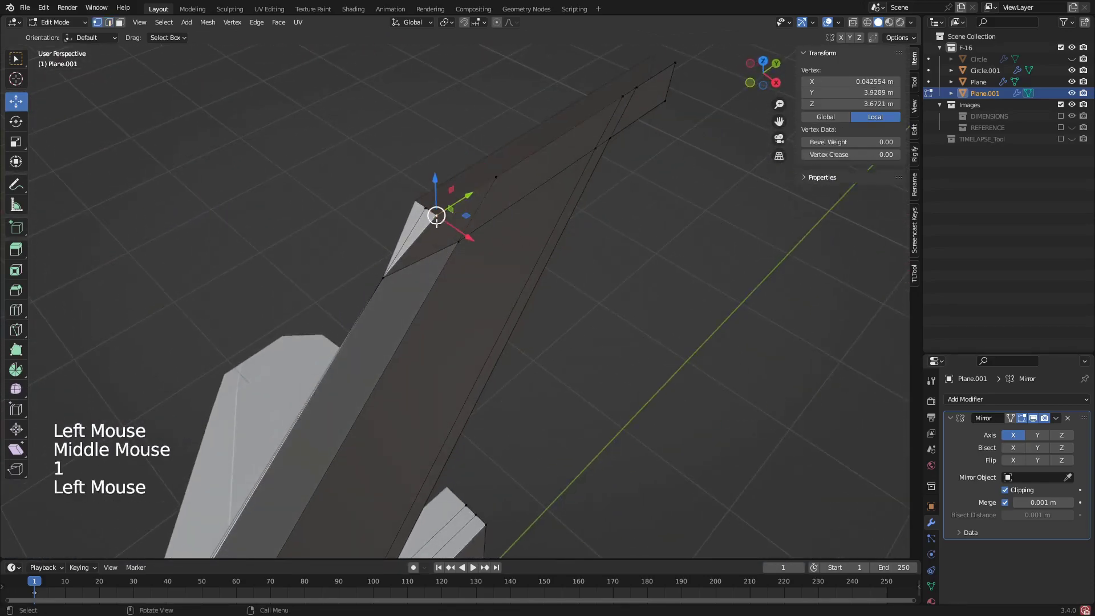
pyautogui.press('f')
pyautogui.click(488, 171)
pyautogui.press('f')
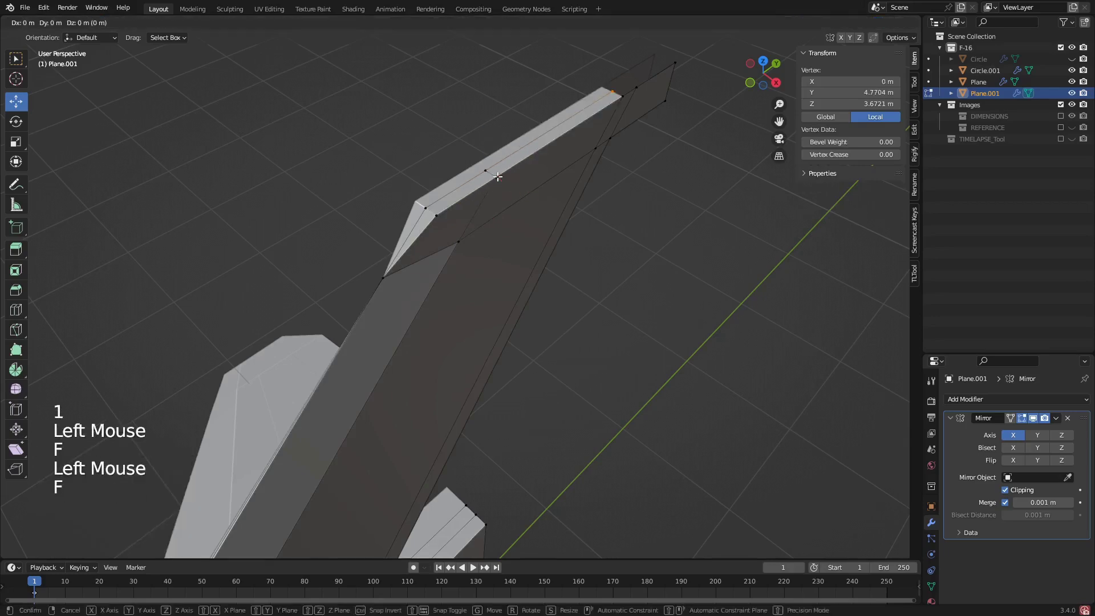
pyautogui.click(627, 92)
pyautogui.press('f')
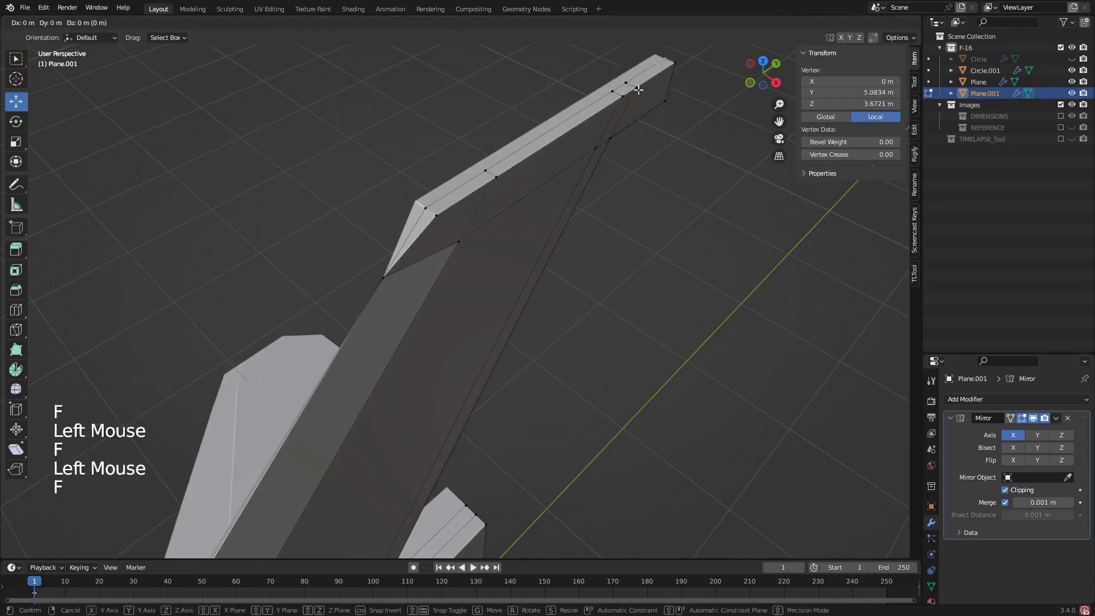
# - Close the rear opening of the fin tip with a face between its upper and lower rear edges
pyautogui.moveTo(686, 108)
pyautogui.mouseDown(button='middle')
pyautogui.moveTo(532, 49)
pyautogui.moveTo(650, 94)
pyautogui.moveTo(629, 118)
pyautogui.mouseUp(button='middle')
pyautogui.scroll(3, 650, 94)
pyautogui.click(652, 105)
pyautogui.press('2')
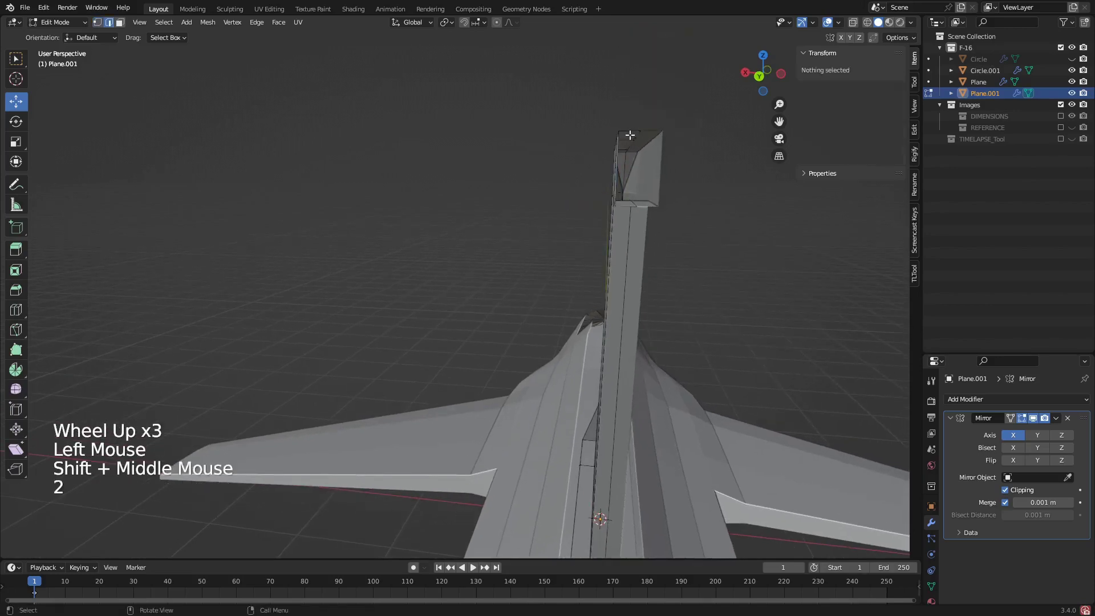
pyautogui.click(629, 131)
pyautogui.keyDown('shift'); pyautogui.click(626, 213); pyautogui.keyUp('shift')
pyautogui.keyDown('shift'); pyautogui.click(625, 215); pyautogui.keyUp('shift')
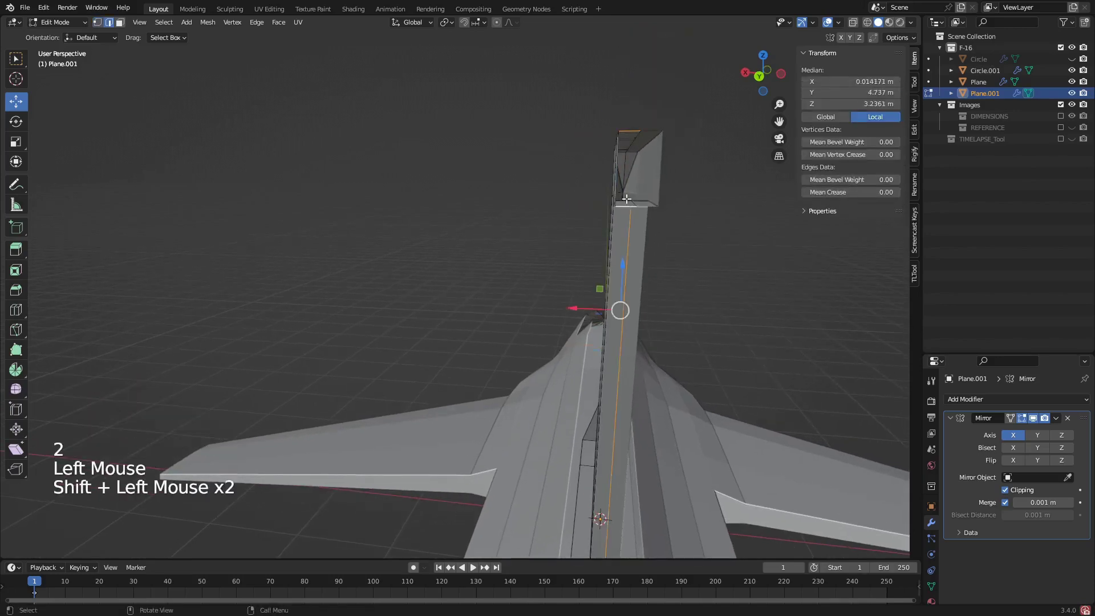
pyautogui.click(626, 206)
pyautogui.keyDown('shift'); pyautogui.click(630, 132); pyautogui.keyUp('shift')
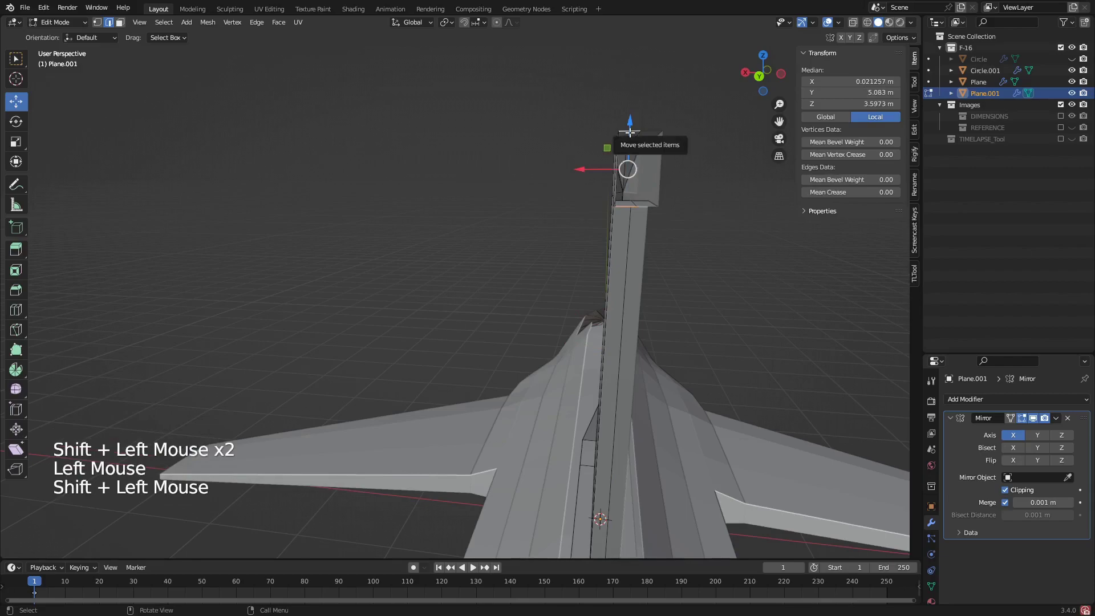
pyautogui.press('f')
pyautogui.scroll(-1, 546, 159)
pyautogui.click(545, 159)
# - Examine the closed fin tip from the top, front and side
pyautogui.scroll(-2, 546, 159)
pyautogui.moveTo(546, 159); pyautogui.dragTo(603, 301, button='middle')
pyautogui.scroll(-1, 552, 257)
pyautogui.scroll(-2, 576, 279)
pyautogui.scroll(3, 570, 273)
pyautogui.scroll(1, 544, 249)
pyautogui.click(543, 249)
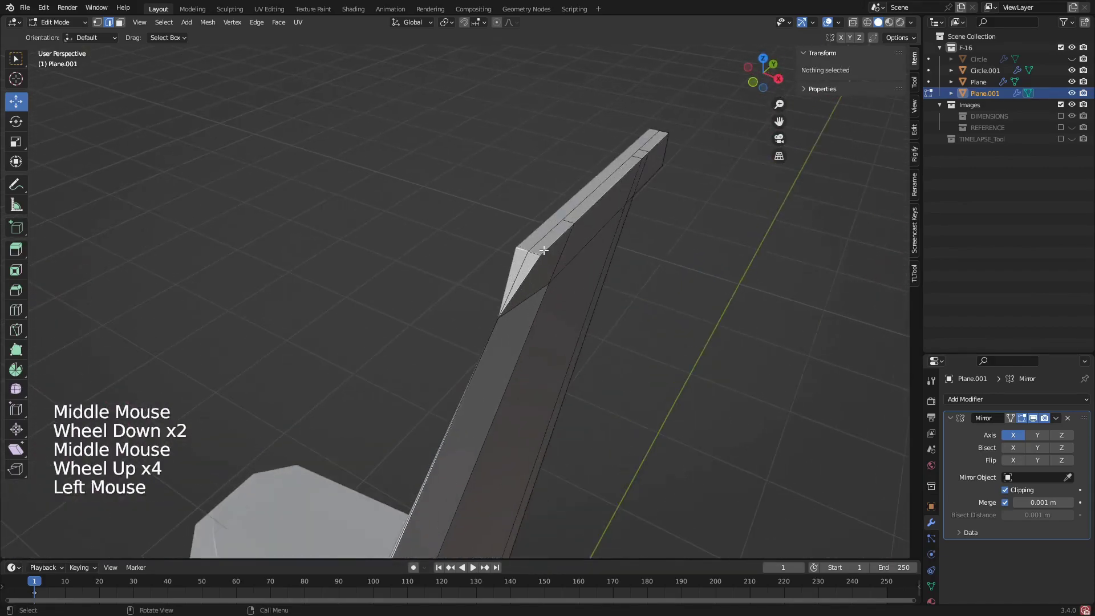
pyautogui.moveTo(543, 249); pyautogui.dragTo(360, 284, button='middle')
pyautogui.scroll(2, 515, 307)
pyautogui.scroll(-2, 498, 294)
pyautogui.scroll(4, 530, 288)
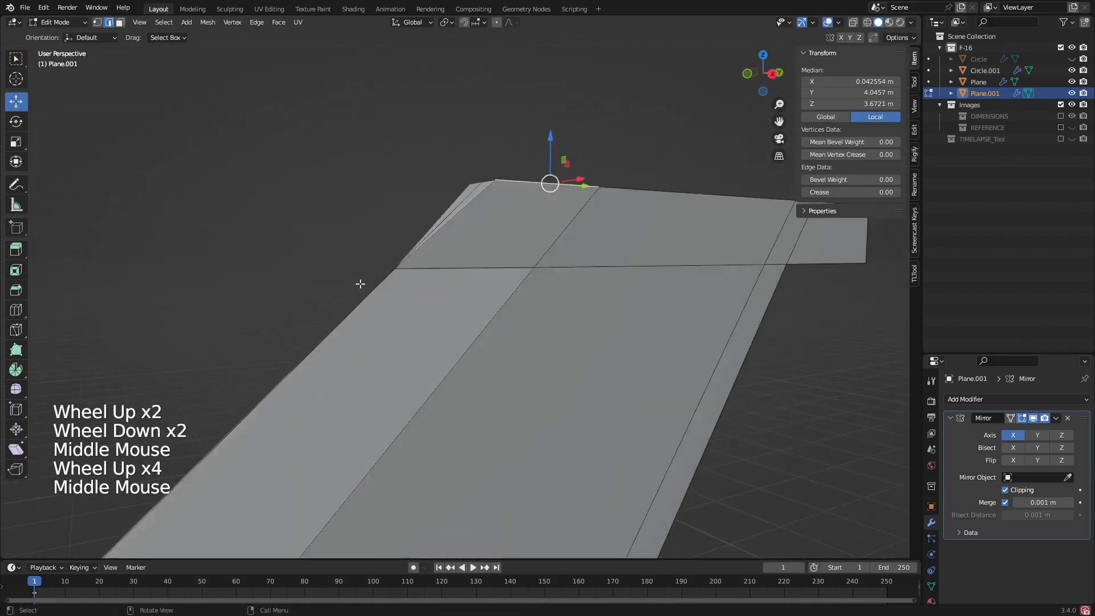
# - Add a single loop cut across the fin's side, slid close beneath the lower boundary of the fin tip
pyautogui.click(17, 308)
pyautogui.click(380, 307)
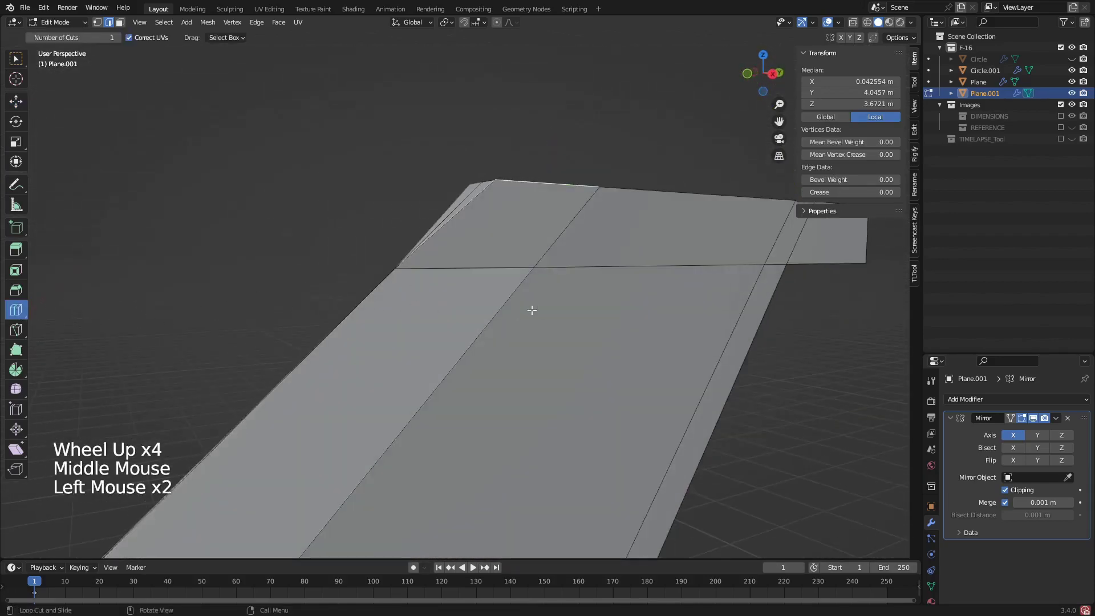
pyautogui.scroll(-2, 415, 323)
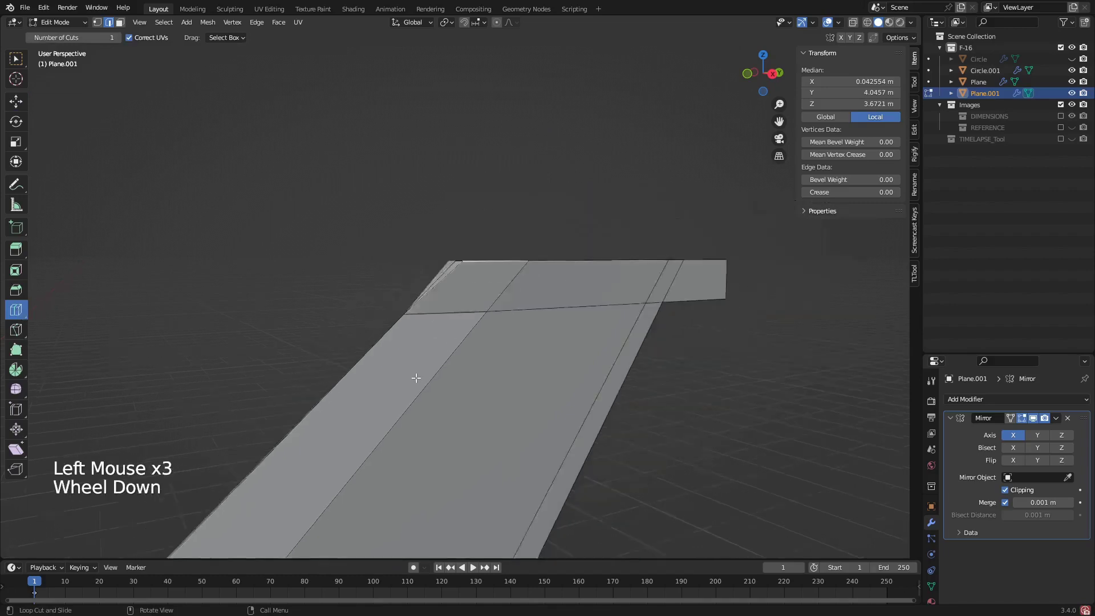
pyautogui.click(335, 501)
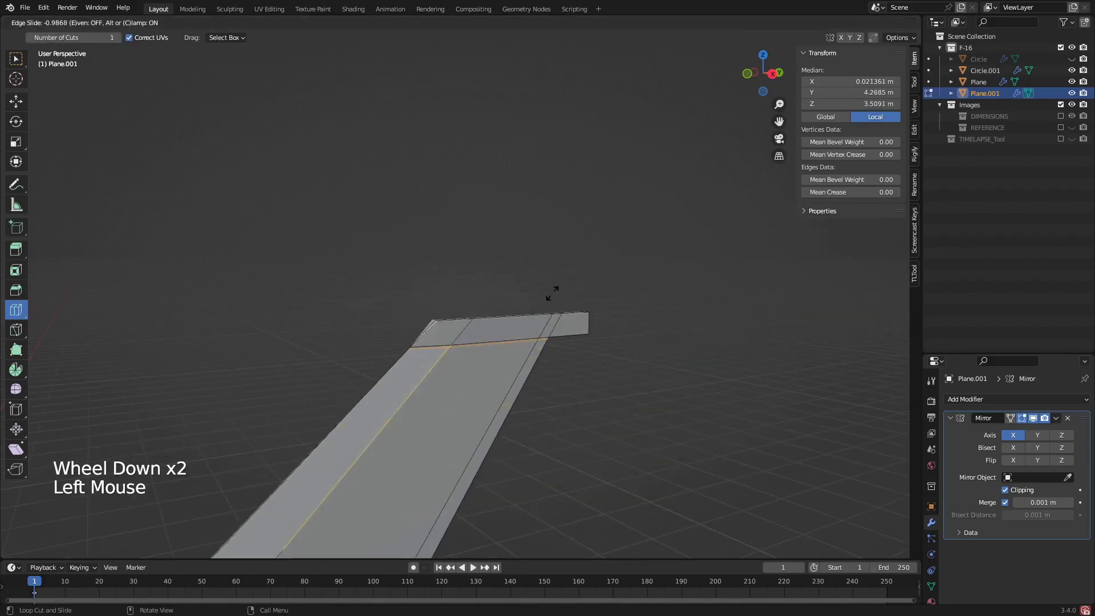
pyautogui.scroll(2, 552, 293)
# - Try to move the fin tip's lower front centre vertex outward along X by about 0.032 m
pyautogui.click(16, 101)
pyautogui.moveTo(391, 257); pyautogui.dragTo(530, 326, button='middle')
pyautogui.scroll(1, 632, 494)
pyautogui.scroll(1, 531, 326)
pyautogui.press('1')
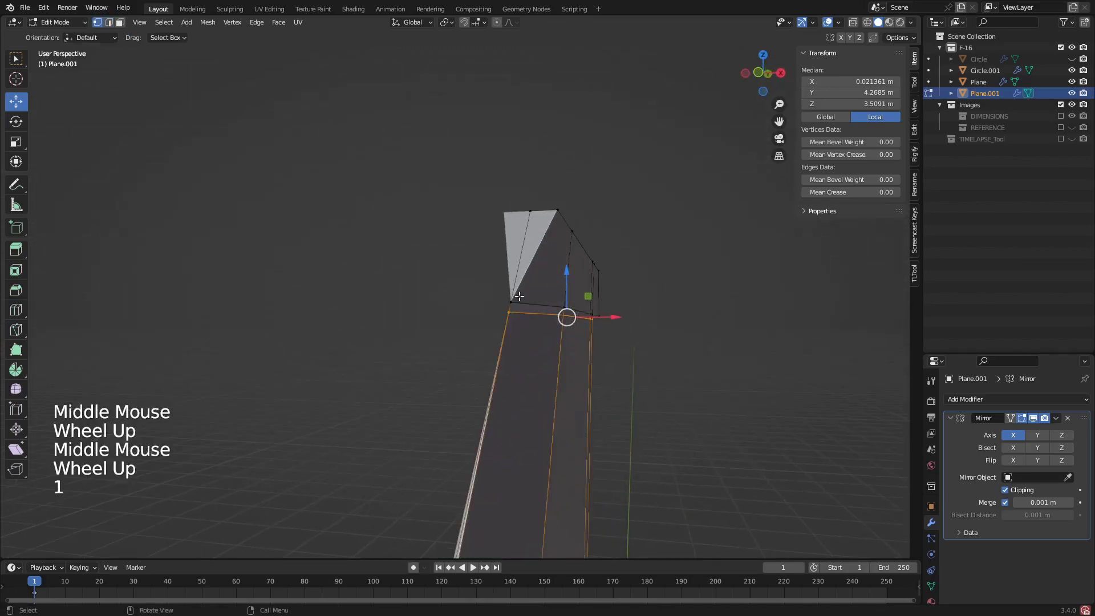
pyautogui.click(517, 303)
pyautogui.click(512, 300)
pyautogui.moveTo(556, 302); pyautogui.dragTo(570, 301)
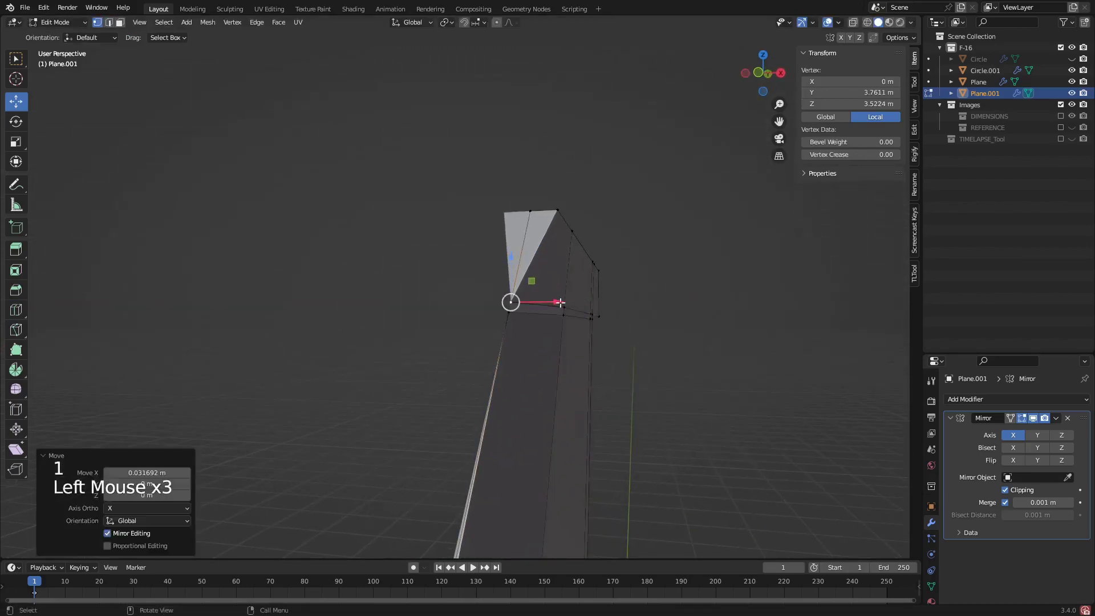
pyautogui.scroll(4, 501, 311)
pyautogui.click(500, 312)
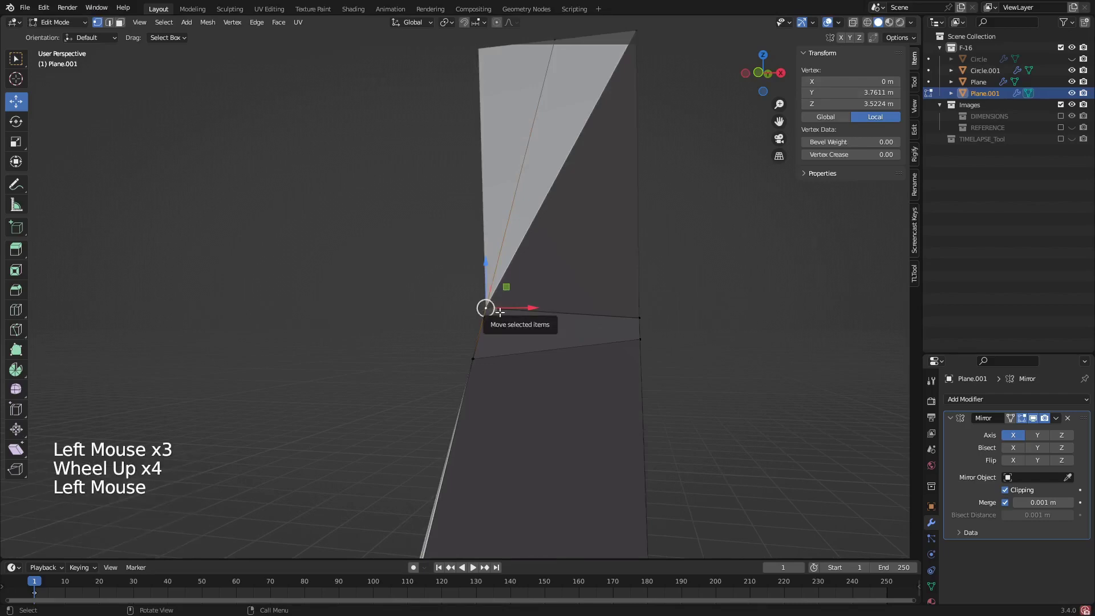
pyautogui.scroll(-2, 563, 190)
pyautogui.moveTo(563, 189); pyautogui.dragTo(622, 140, button='middle')
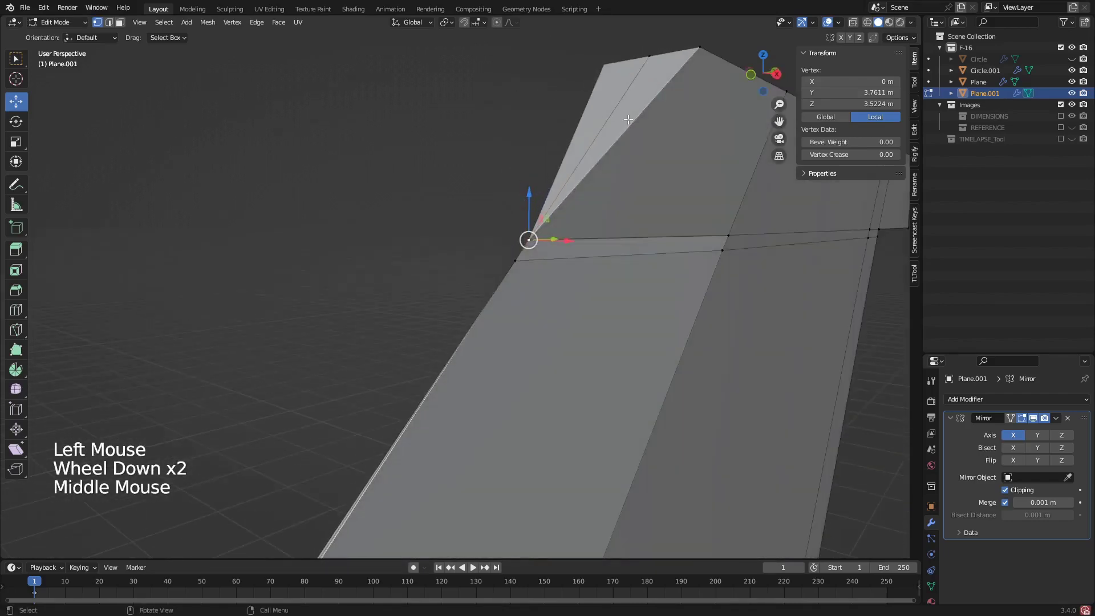
# - Delete the triangular front face of the fin tip and the side face next to it
pyautogui.press('3')
pyautogui.click(628, 119)
pyautogui.keyDown('shift'); pyautogui.click(660, 163); pyautogui.keyUp('shift')
pyautogui.moveTo(661, 163); pyautogui.dragTo(629, 456, button='right')
pyautogui.keyDown('shift'); pyautogui.moveTo(659, 332); pyautogui.dragTo(611, 299, button='middle'); pyautogui.keyUp('shift')
pyautogui.scroll(1, 704, 178)
pyautogui.press('1')
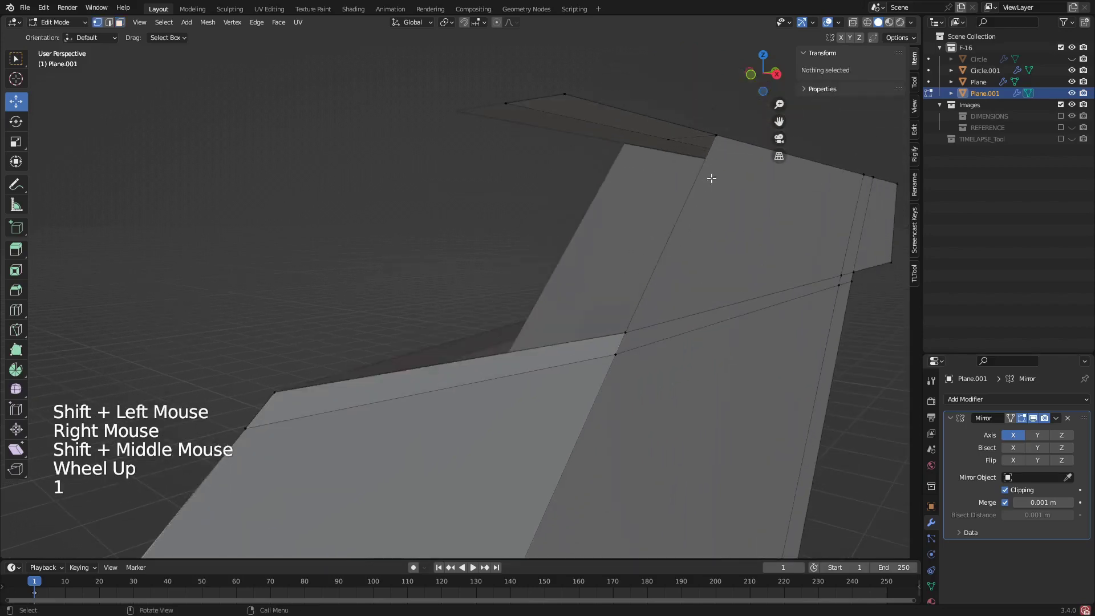
# - Fill new side and front quads at the fin tip's front from its upper corner vertices
pyautogui.click(715, 137)
pyautogui.press('f')
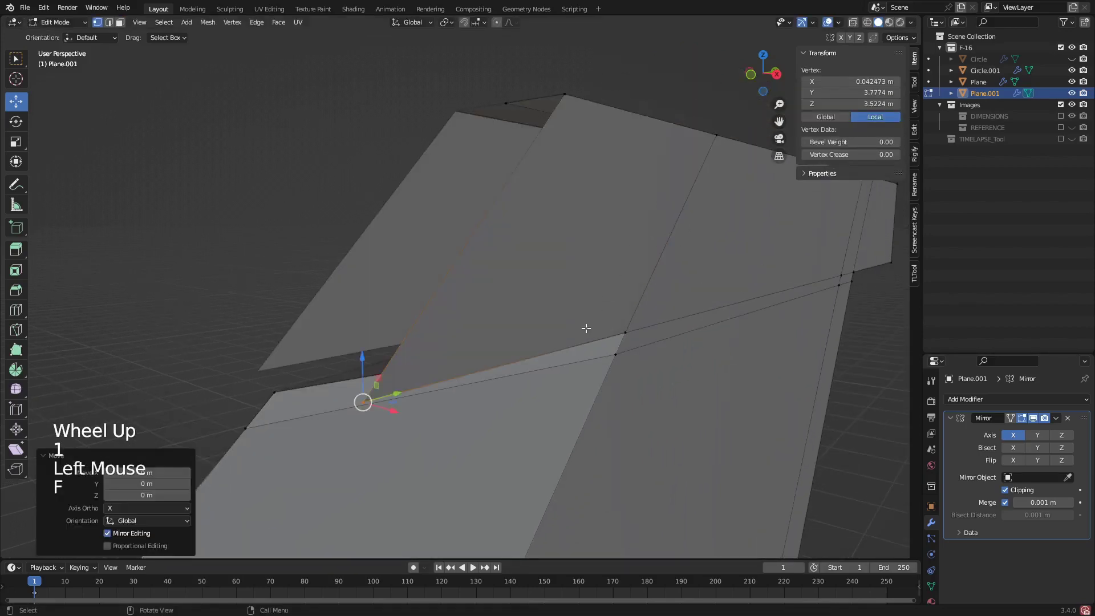
pyautogui.moveTo(586, 325); pyautogui.dragTo(621, 314, button='middle')
pyautogui.click(431, 210)
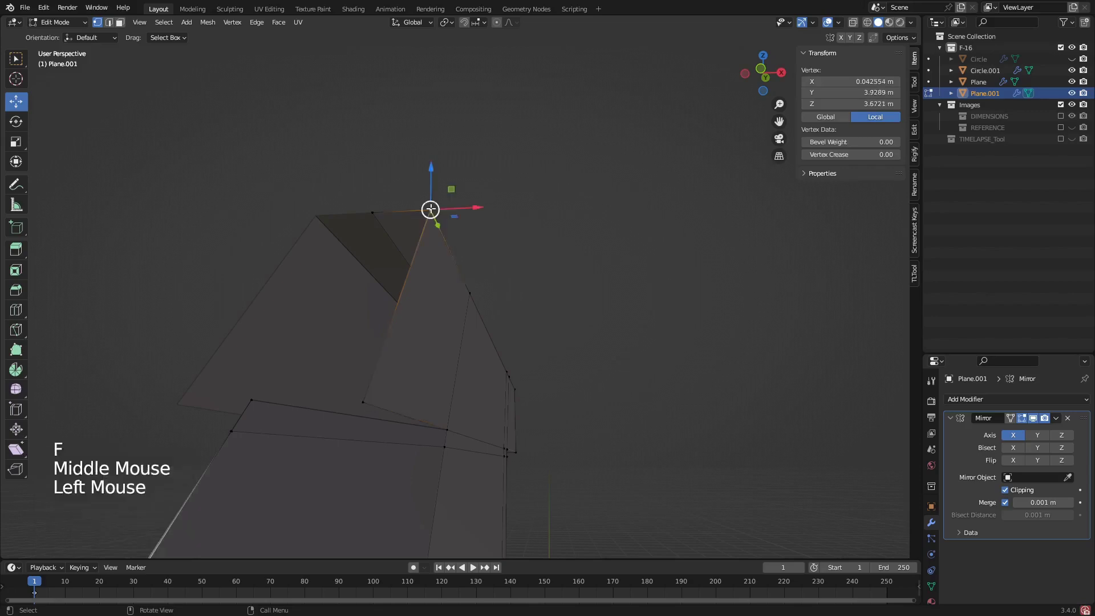
pyautogui.press('f')
pyautogui.click(425, 199)
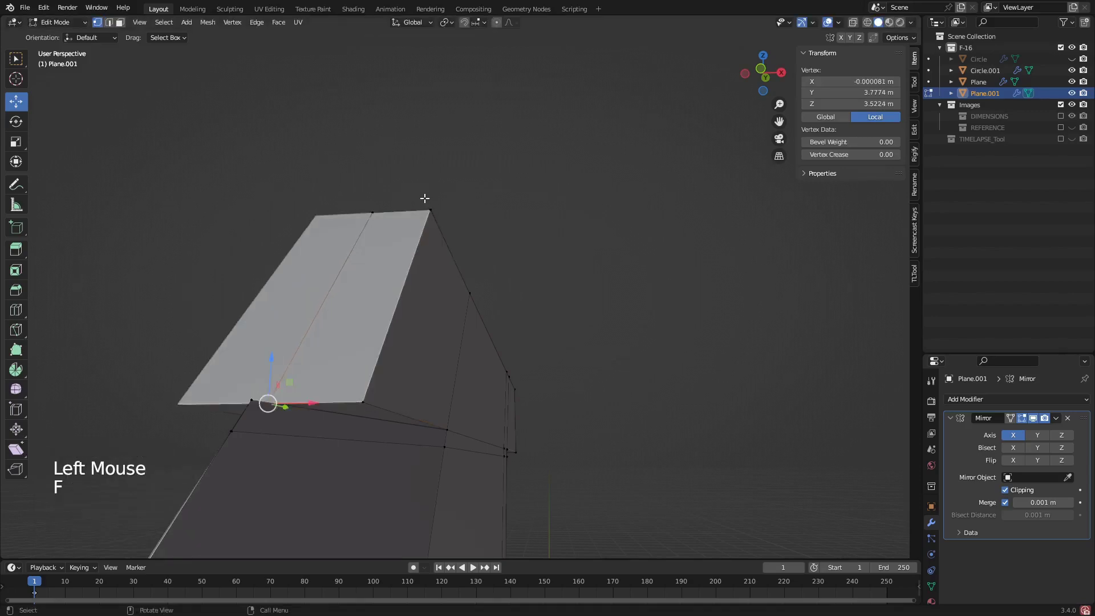
# - Merge the new front face's lower centre vertex with the fin's existing front centre vertex using At Last
pyautogui.moveTo(283, 416); pyautogui.dragTo(269, 403, button='middle')
pyautogui.scroll(1, 268, 404)
pyautogui.click(265, 400)
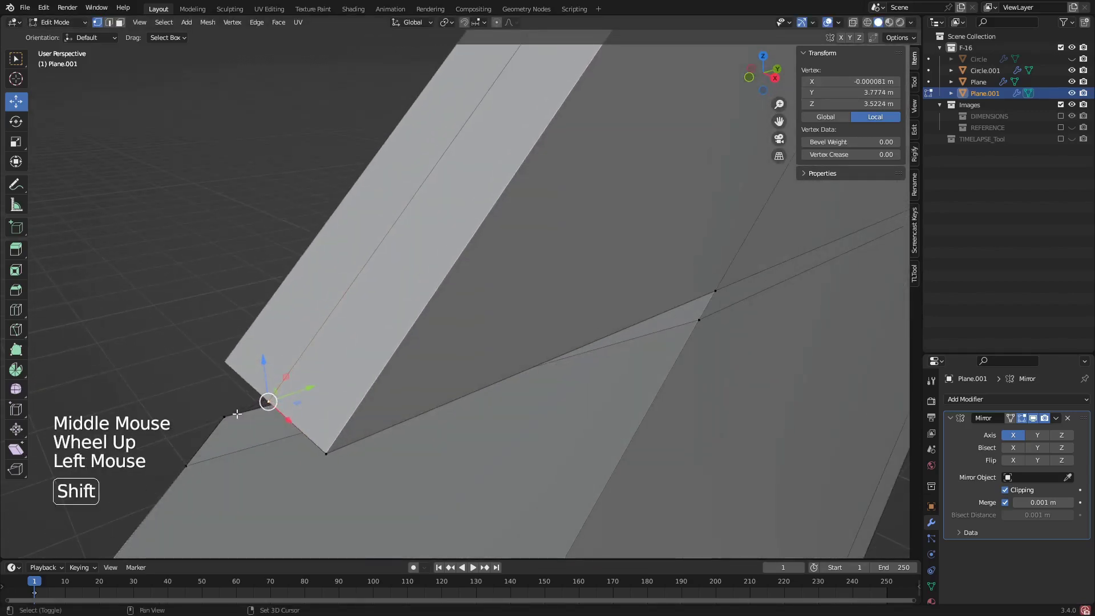
pyautogui.keyDown('shift'); pyautogui.click(242, 420); pyautogui.keyUp('shift')
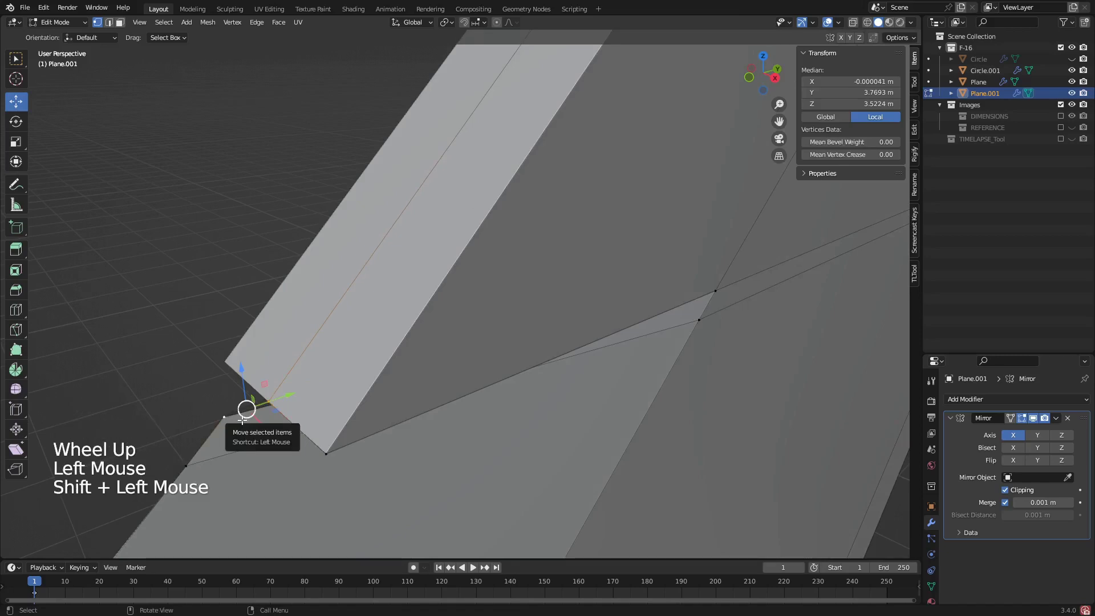
pyautogui.press('m')
pyautogui.click(242, 420)
# - Examine the gap between the rebuilt front of the fin tip and the thin band beneath it
pyautogui.scroll(-2, 241, 420)
pyautogui.moveTo(242, 420); pyautogui.dragTo(292, 375, button='middle')
pyautogui.scroll(-2, 268, 386)
pyautogui.moveTo(300, 421); pyautogui.dragTo(293, 394, button='middle')
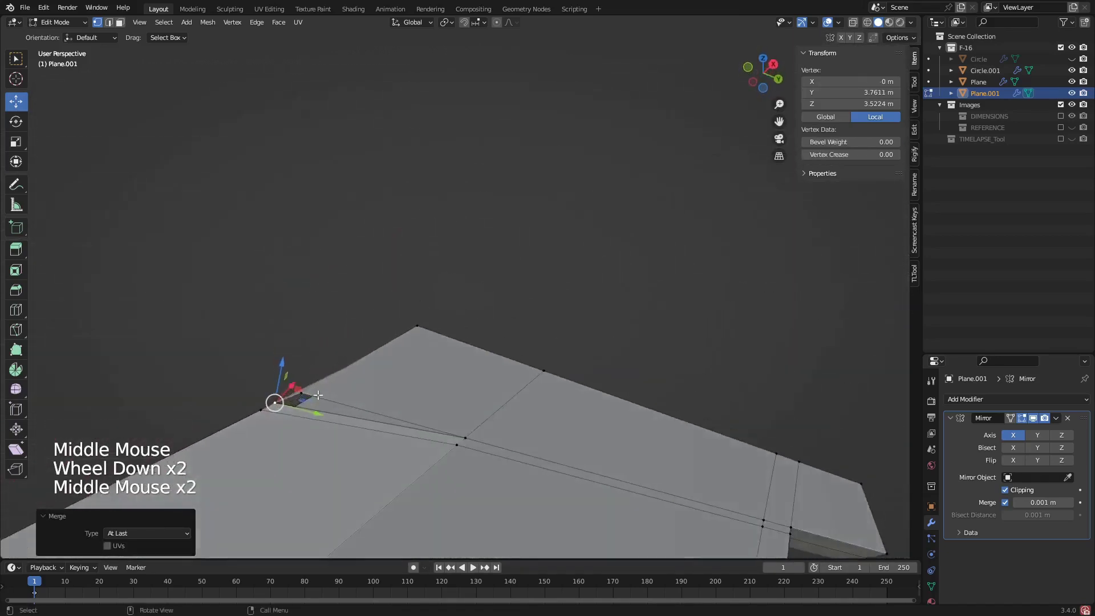
pyautogui.scroll(3, 294, 385)
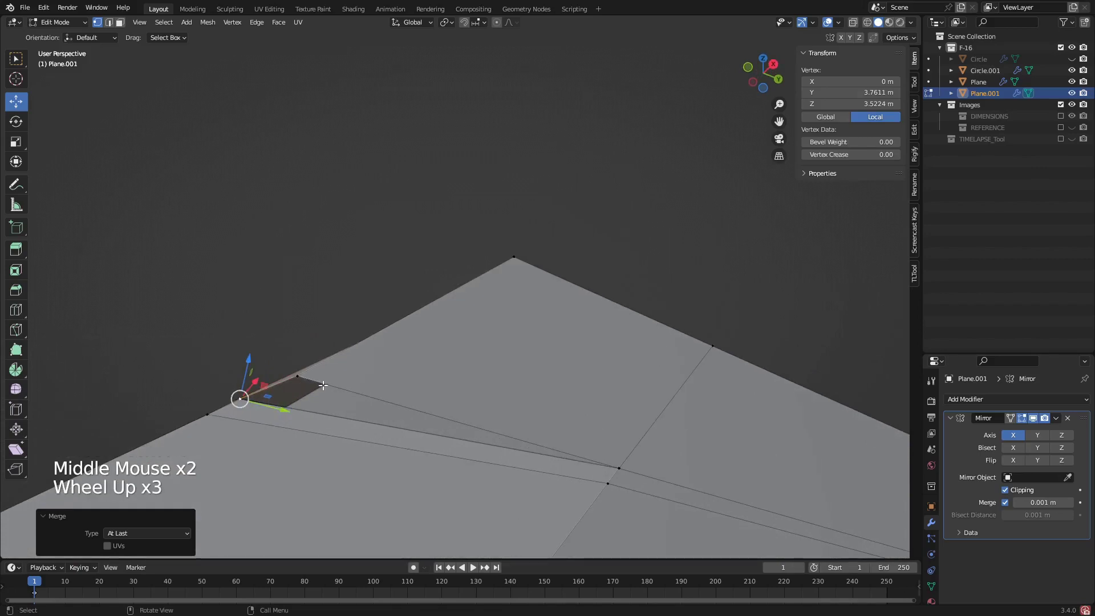
pyautogui.click(320, 385)
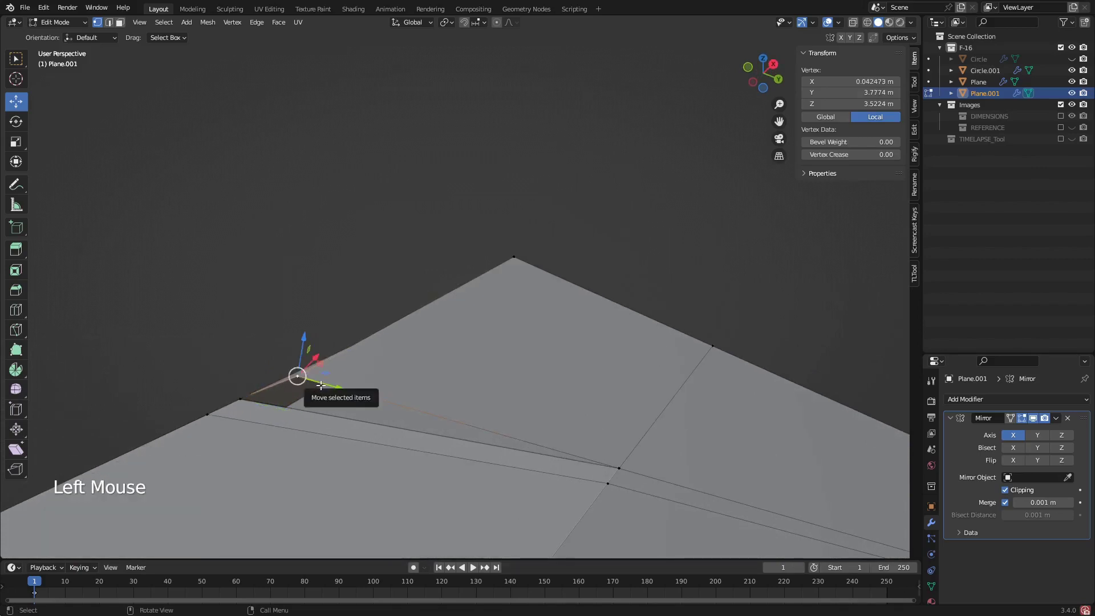
pyautogui.press('3')
pyautogui.click(277, 380)
pyautogui.keyDown('shift'); pyautogui.click(283, 384); pyautogui.keyUp('shift')
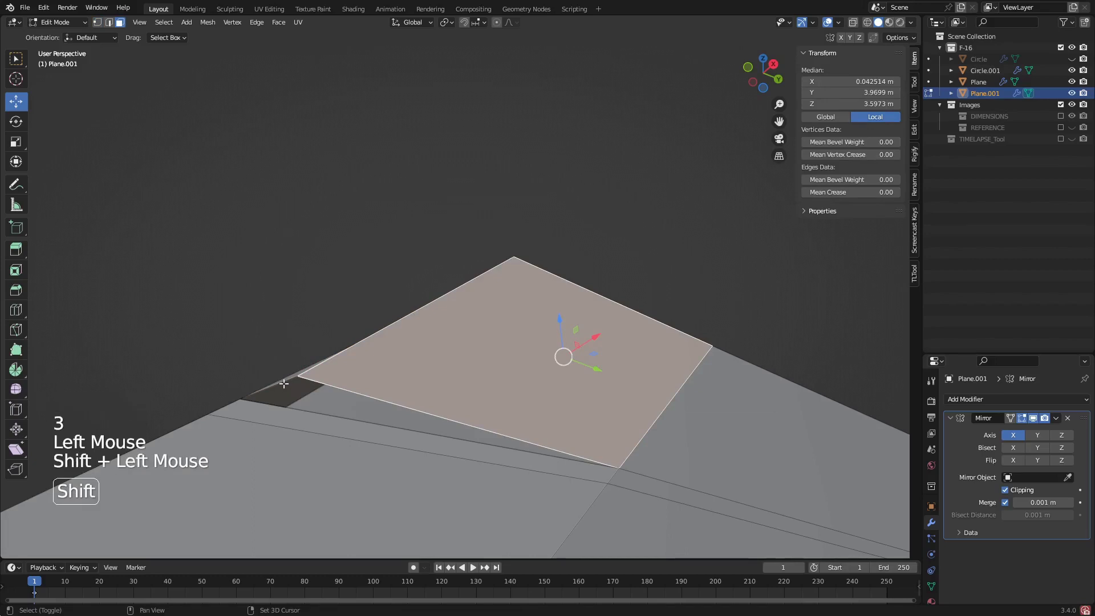
pyautogui.keyDown('shift'); pyautogui.click(284, 385); pyautogui.keyUp('shift')
pyautogui.scroll(-2, 285, 390)
pyautogui.moveTo(285, 391); pyautogui.dragTo(342, 423, button='middle')
pyautogui.scroll(2, 342, 423)
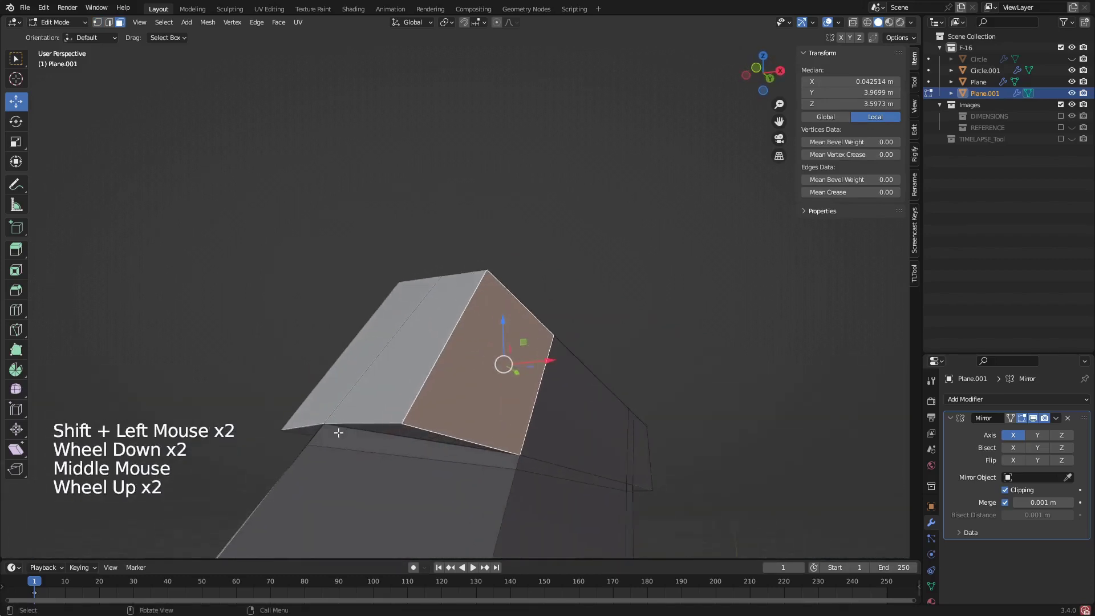
pyautogui.click(340, 427)
pyautogui.click(340, 426)
pyautogui.scroll(1, 342, 419)
pyautogui.scroll(1, 342, 414)
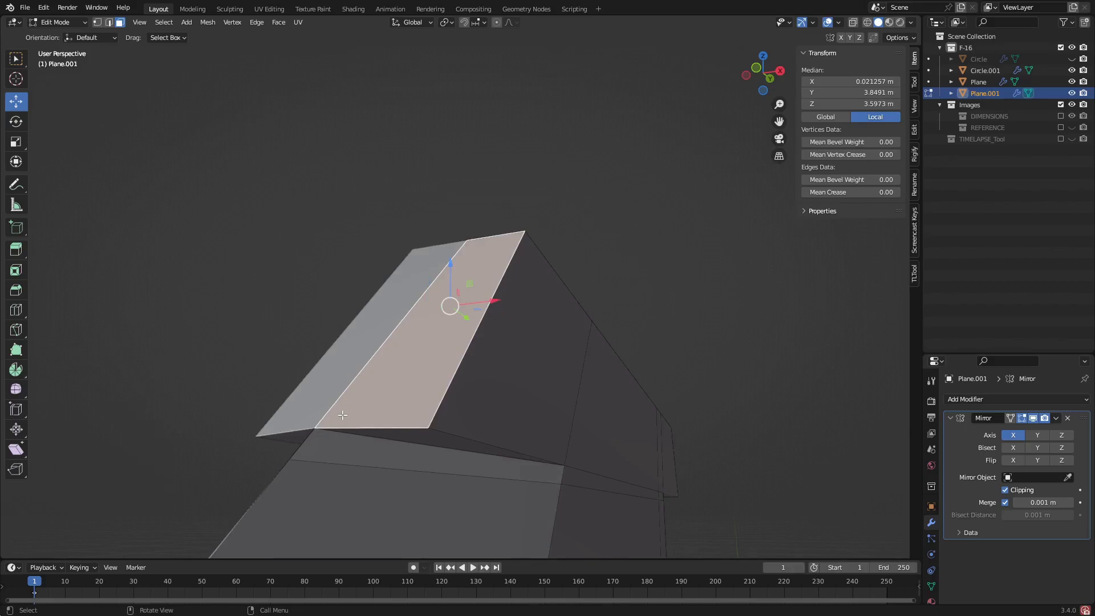
pyautogui.click(314, 438)
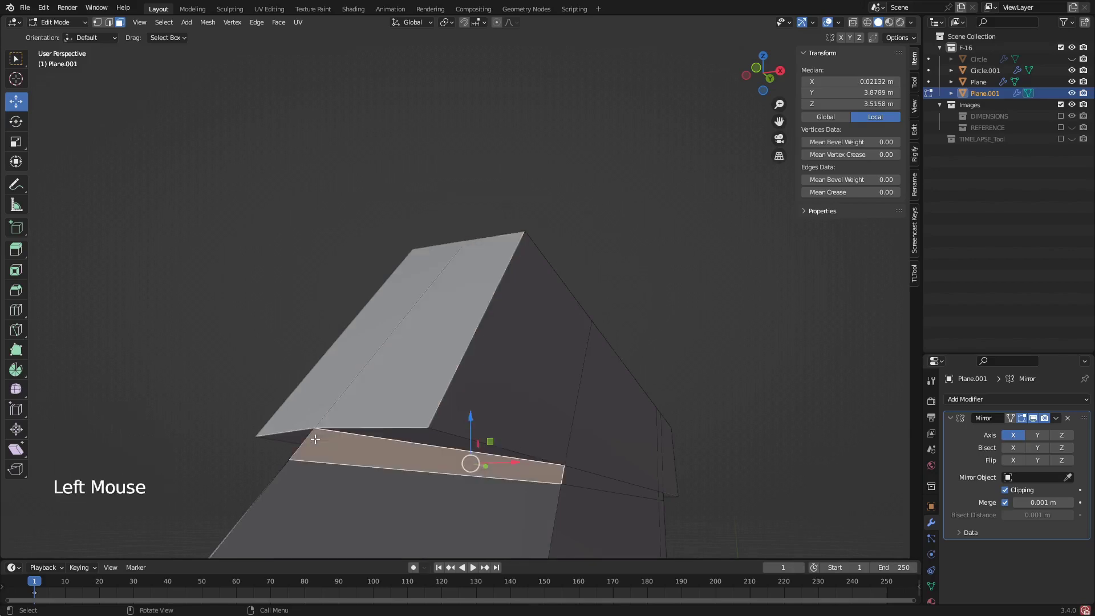
# - Undo the vertex merge, the new side and front quads and the face deletion at the fin tip
pyautogui.hotkey('ctrl', 'z')
pyautogui.hotkey('ctrl', 'z')
pyautogui.hotkey('ctrl', 'z')
pyautogui.hotkey('ctrl', 'z')
pyautogui.hotkey('ctrl', 'z')
pyautogui.hotkey('ctrl', 'z')
pyautogui.hotkey('ctrl', 'z')
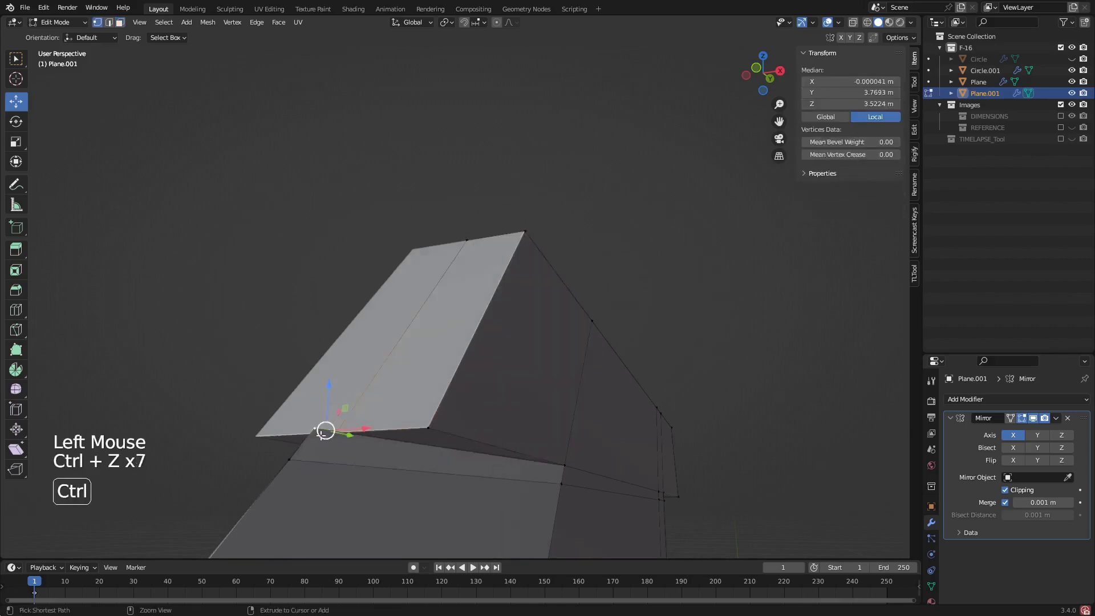
pyautogui.hotkey('ctrl', 'z')
pyautogui.hotkey('ctrl', 'z')
pyautogui.hotkey('ctrl', 'z')
pyautogui.hotkey('ctrl', 'z')
pyautogui.hotkey('ctrl', 'z')
pyautogui.hotkey('ctrl', 'z')
pyautogui.hotkey('ctrl', 'z')
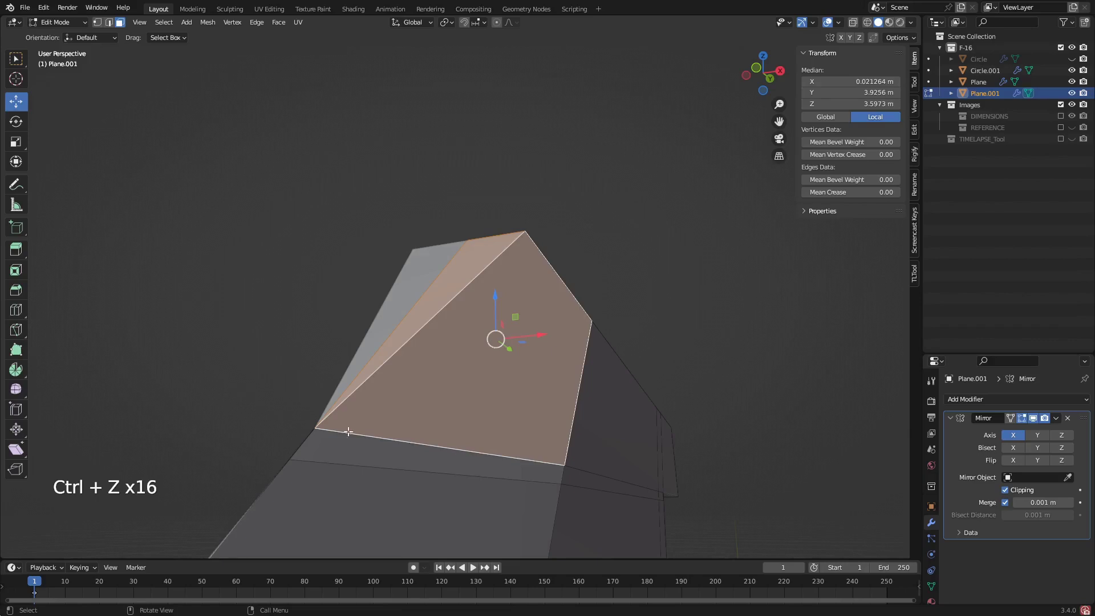
# - Delete the large side face and slanted front face at the fin tip's front, along with the thin side band beneath them
pyautogui.scroll(-2, 548, 417)
pyautogui.moveTo(548, 417); pyautogui.dragTo(401, 464, button='middle')
pyautogui.scroll(3, 440, 473)
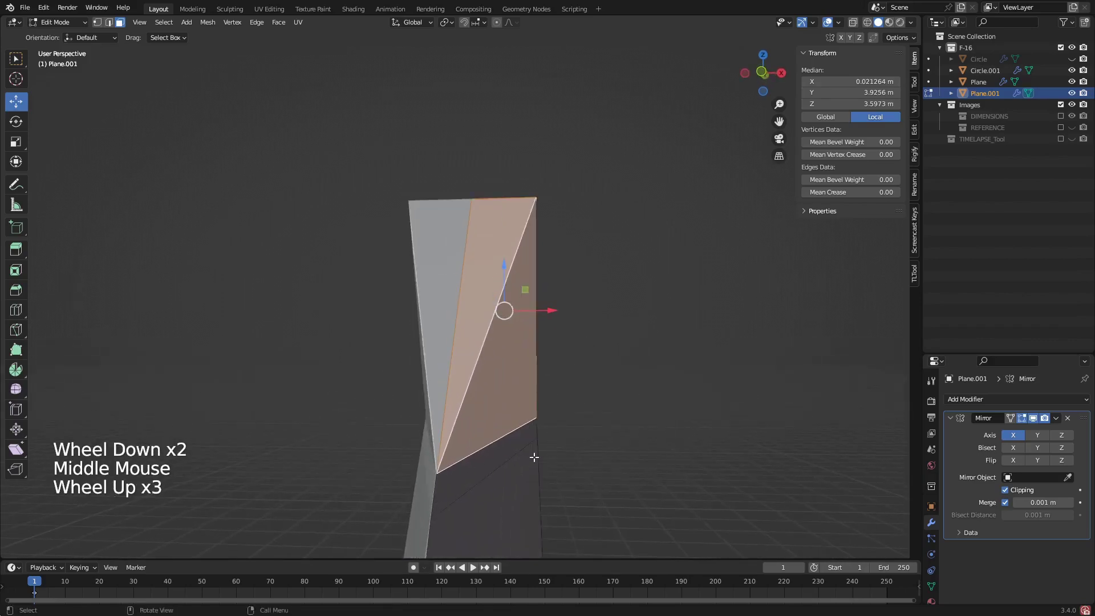
pyautogui.click(451, 482)
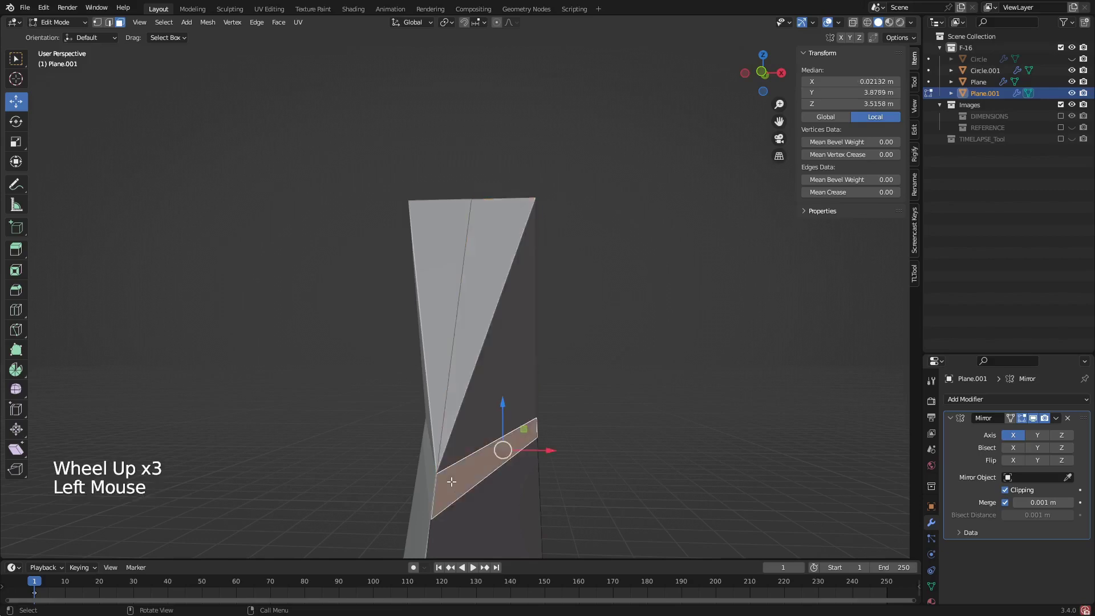
pyautogui.keyDown('shift'); pyautogui.click(495, 409); pyautogui.keyUp('shift')
pyautogui.keyDown('shift'); pyautogui.click(465, 371); pyautogui.keyUp('shift')
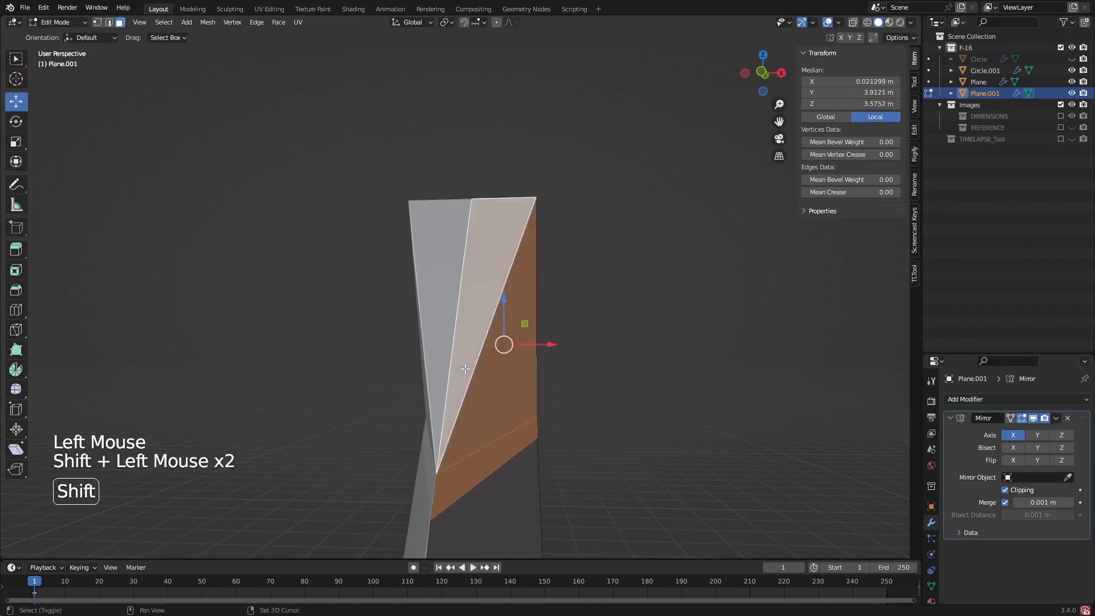
pyautogui.keyDown('shift'); pyautogui.rightClick(464, 368); pyautogui.keyUp('shift')
pyautogui.rightClick(467, 388)
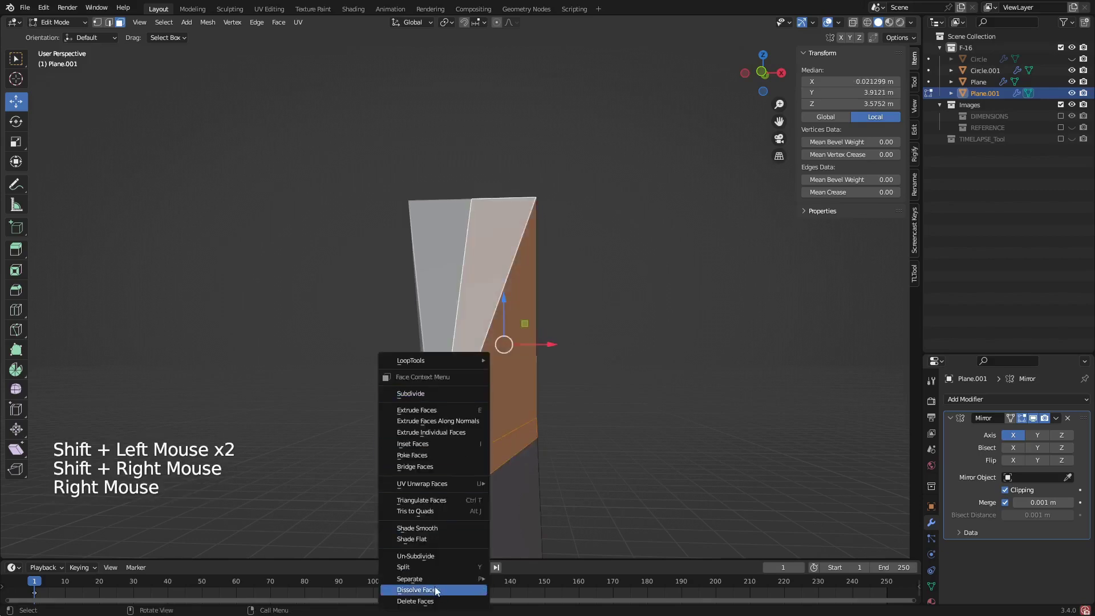
pyautogui.click(451, 597)
pyautogui.moveTo(474, 398); pyautogui.dragTo(444, 398, button='middle')
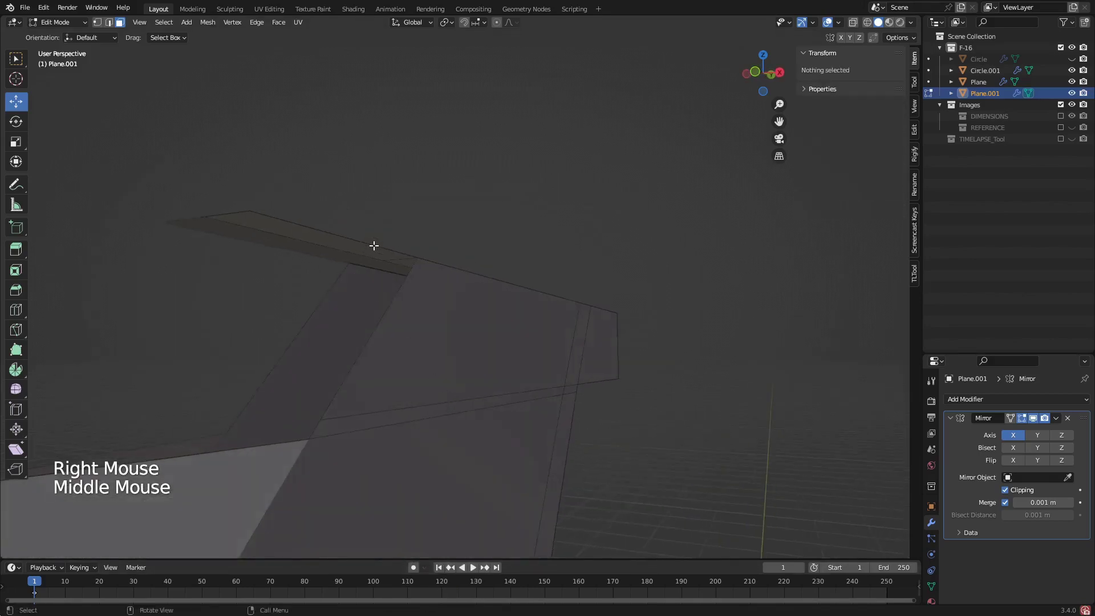
# - Fill a new side quad at the fin tip's front from the upper front corner vertex of the remaining side face
pyautogui.click(396, 314)
pyautogui.press('2')
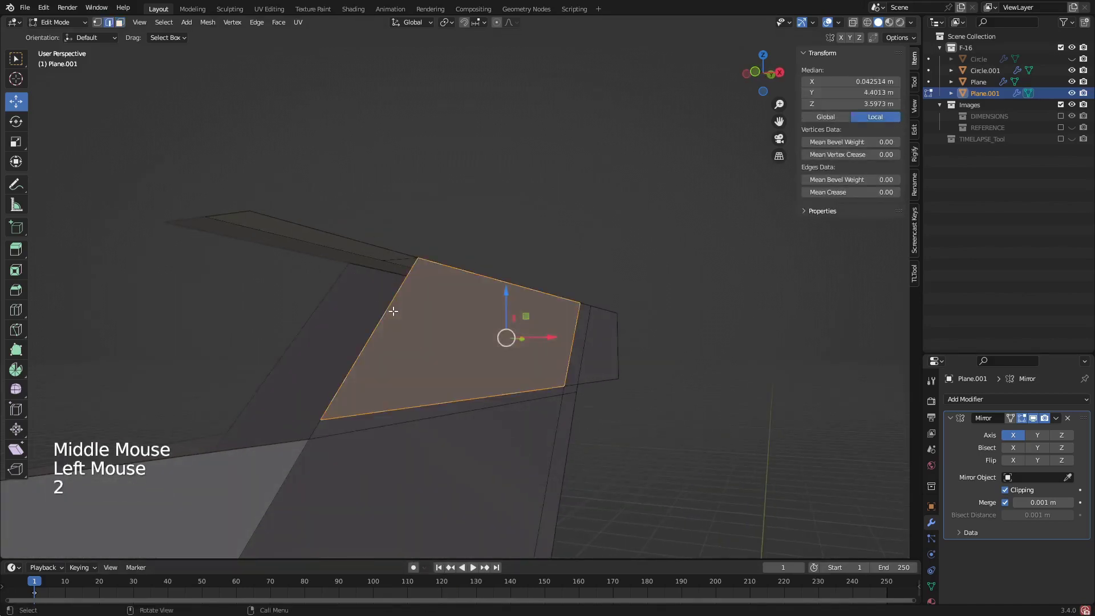
pyautogui.press('1')
pyautogui.click(416, 258)
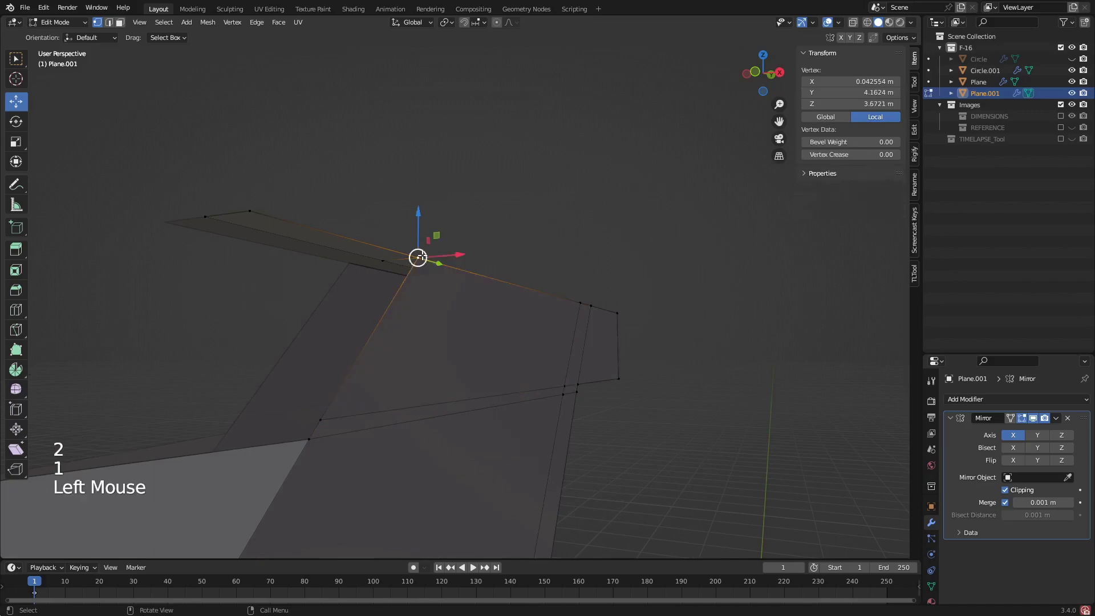
pyautogui.press('f')
pyautogui.click(422, 255)
pyautogui.keyDown('shift'); pyautogui.moveTo(422, 255); pyautogui.dragTo(395, 299, button='middle'); pyautogui.keyUp('shift')
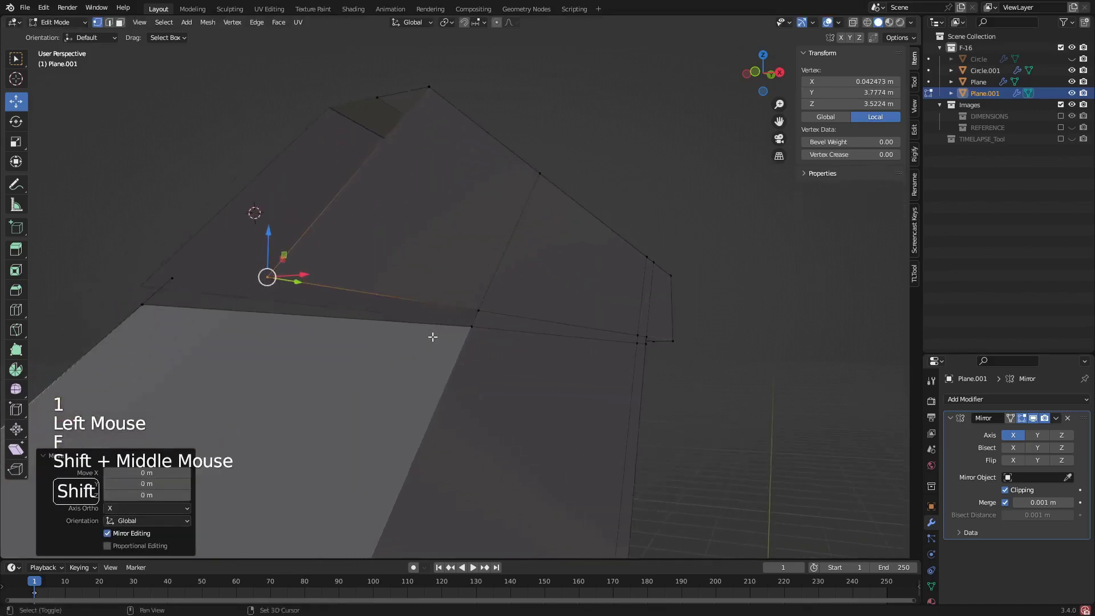
# - Dissolve the two overlapping leftover edges at the front centreline just below the fin tip
pyautogui.press('3')
pyautogui.click(159, 291)
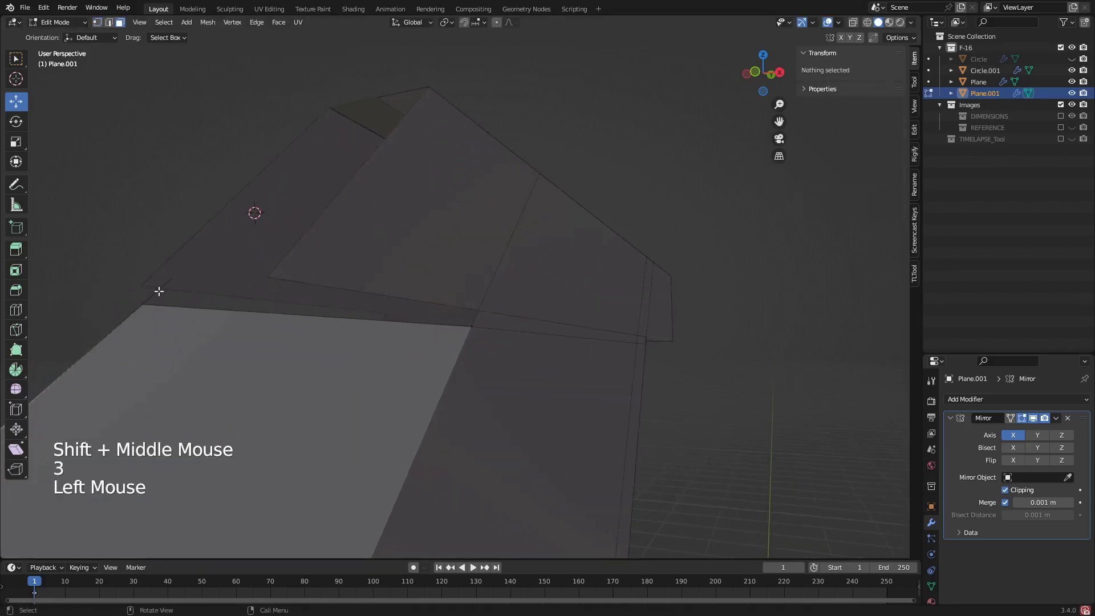
pyautogui.press('3')
pyautogui.doubleClick(158, 290)
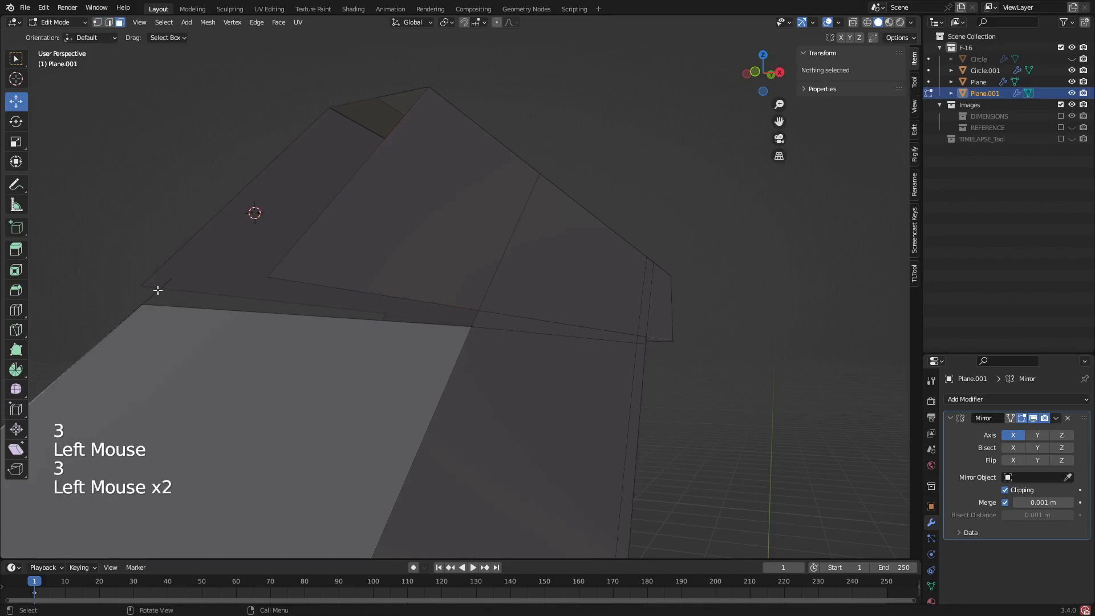
pyautogui.press('2')
pyautogui.click(158, 291)
pyautogui.rightClick(158, 290)
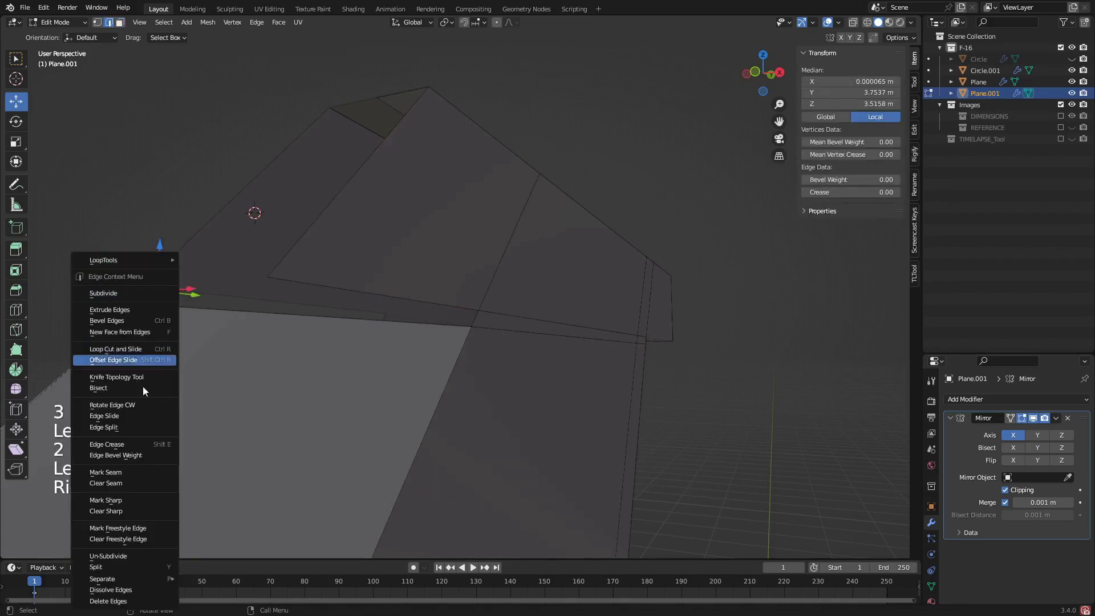
pyautogui.click(141, 591)
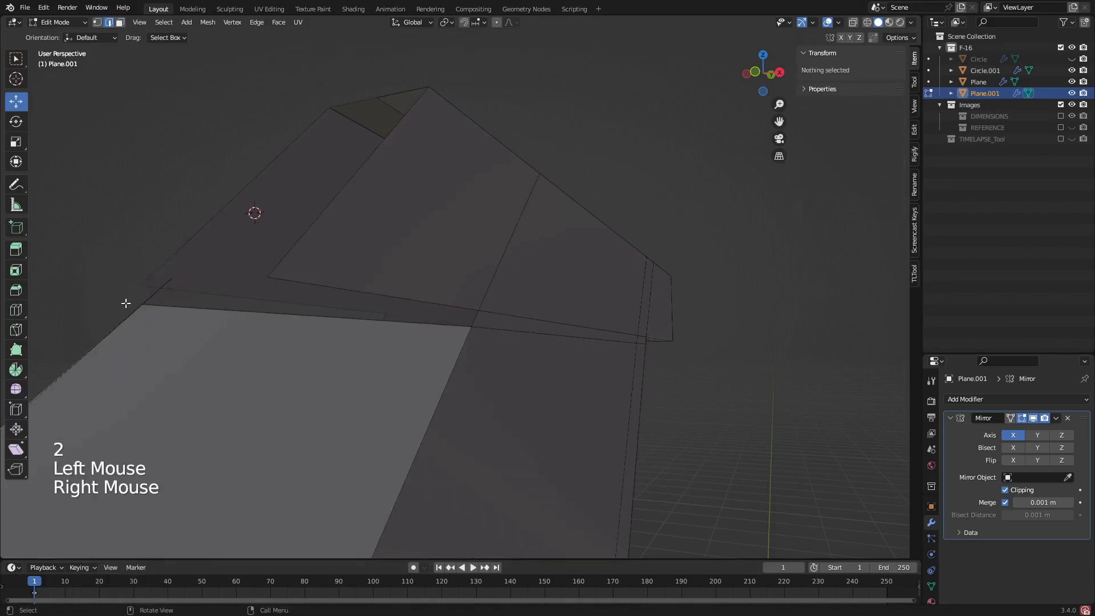
pyautogui.click(150, 294)
pyautogui.rightClick(151, 294)
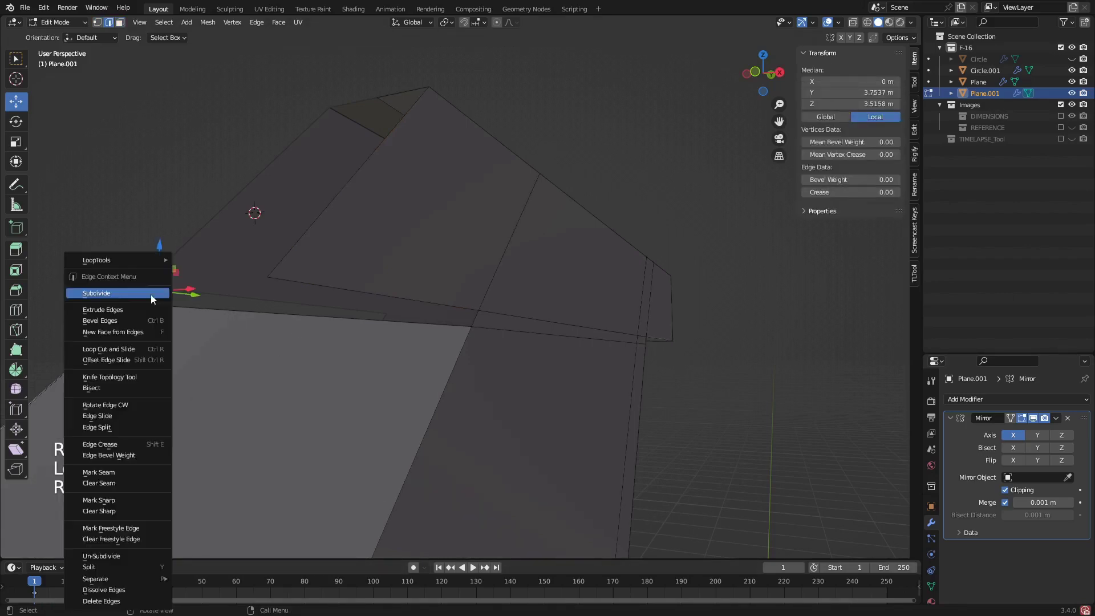
pyautogui.click(104, 589)
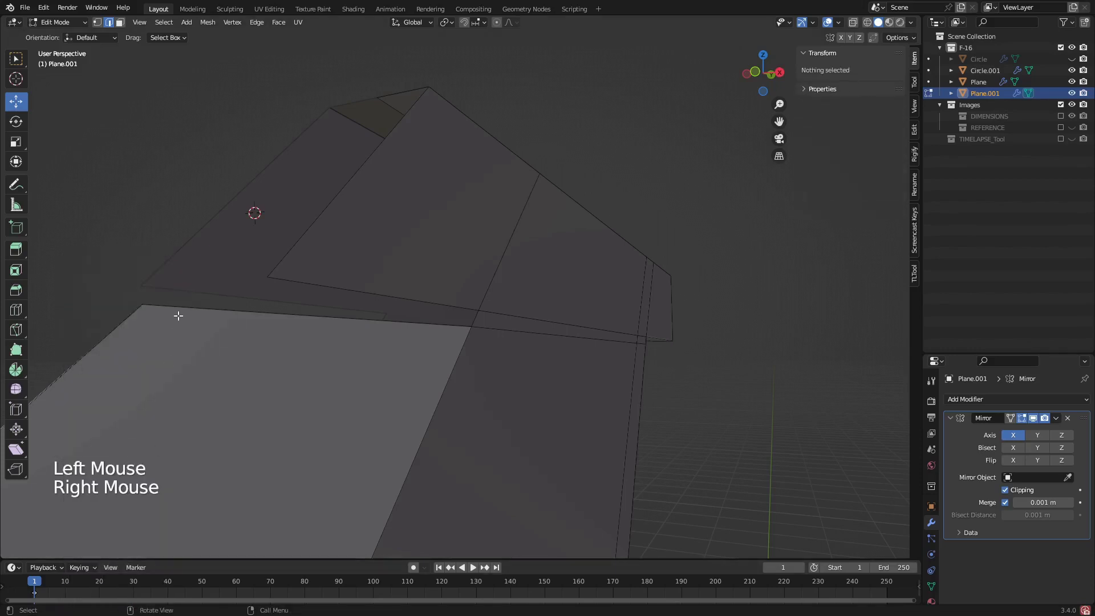
# - Fill the gap beneath the new side quad, and close the fin tip's front with a face between its bordering edges
pyautogui.click(367, 291)
pyautogui.keyDown('shift'); pyautogui.click(274, 311); pyautogui.keyUp('shift')
pyautogui.press('f')
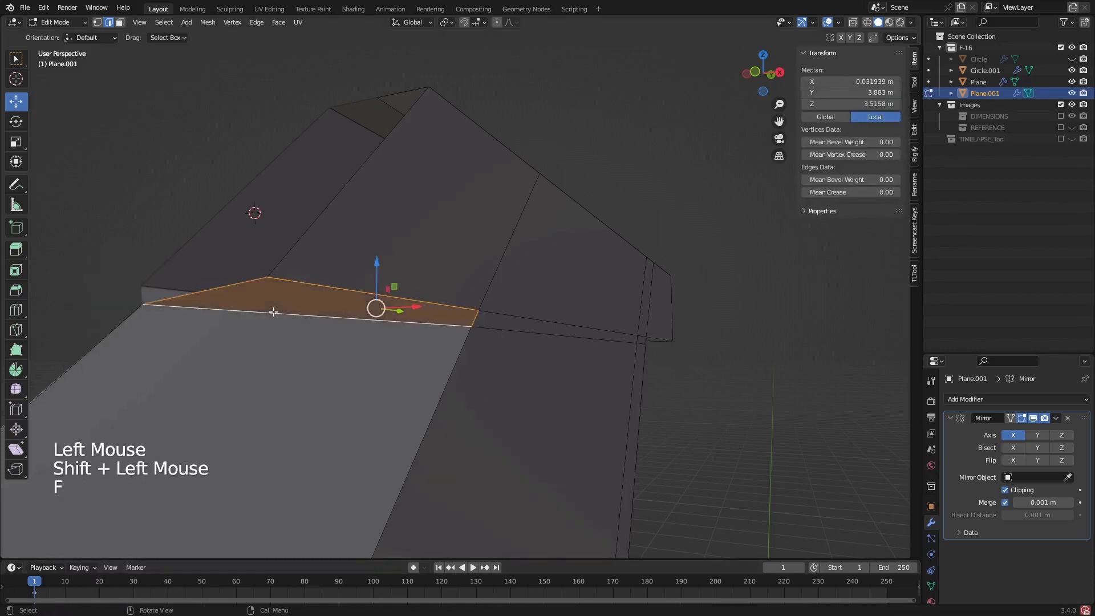
pyautogui.click(170, 224)
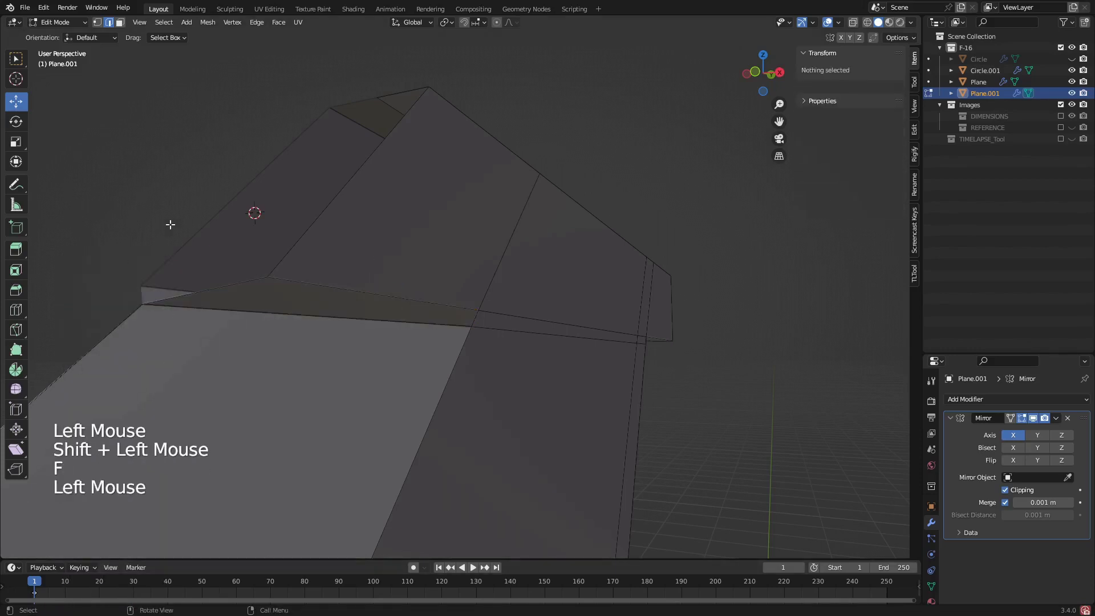
pyautogui.doubleClick(326, 213)
pyautogui.keyDown('shift'); pyautogui.doubleClick(240, 283); pyautogui.keyUp('shift')
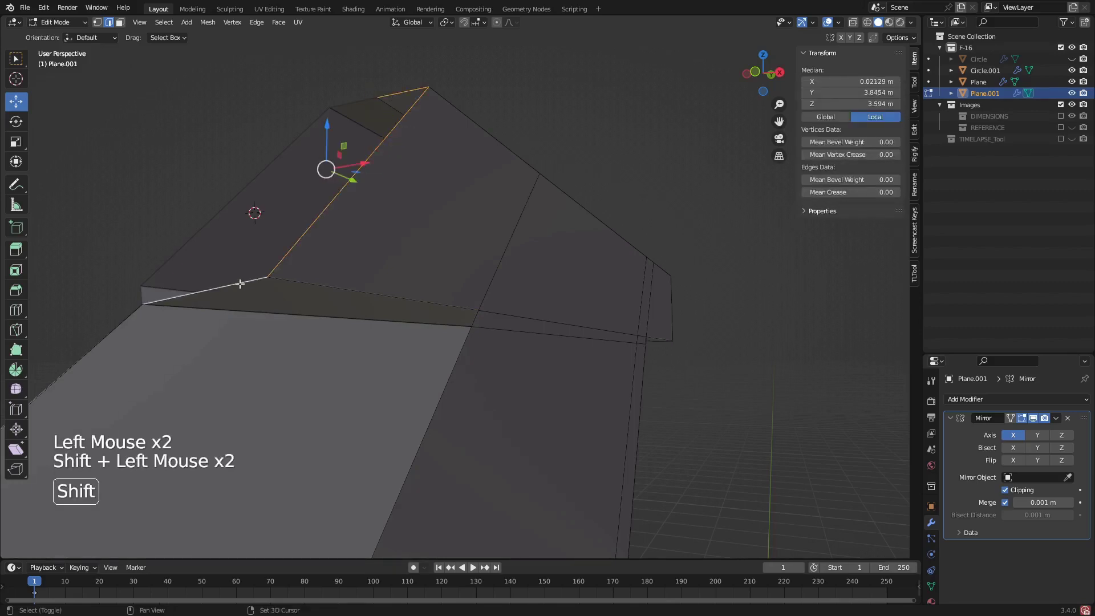
pyautogui.press('f')
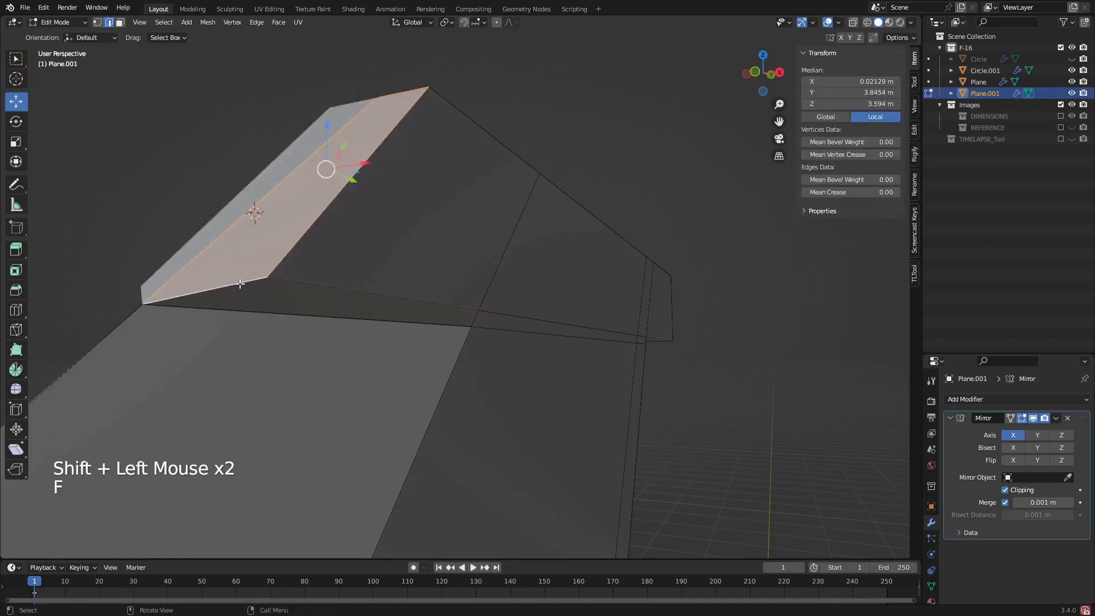
# - Inspect the rebuilt fin tip and the whole aircraft from several angles
pyautogui.click(294, 256)
pyautogui.scroll(-2, 298, 254)
pyautogui.moveTo(298, 254); pyautogui.dragTo(377, 241, button='middle')
pyautogui.scroll(-2, 346, 276)
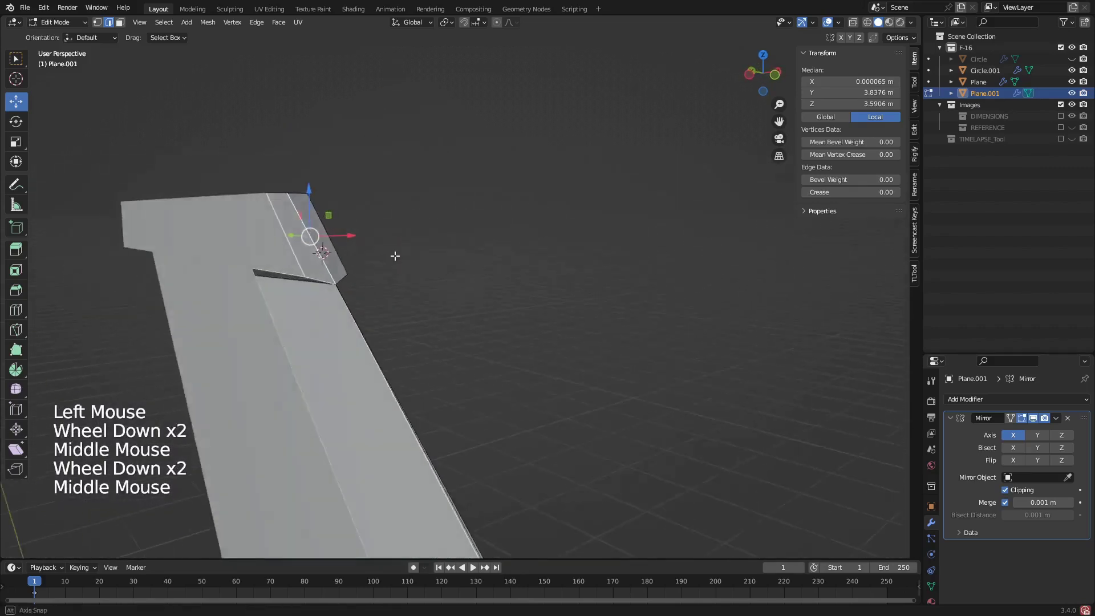
pyautogui.scroll(-1, 312, 289)
pyautogui.moveTo(311, 290); pyautogui.dragTo(460, 397, button='middle')
pyautogui.scroll(-3, 605, 365)
pyautogui.scroll(2, 460, 397)
pyautogui.moveTo(489, 442); pyautogui.dragTo(547, 410, button='middle')
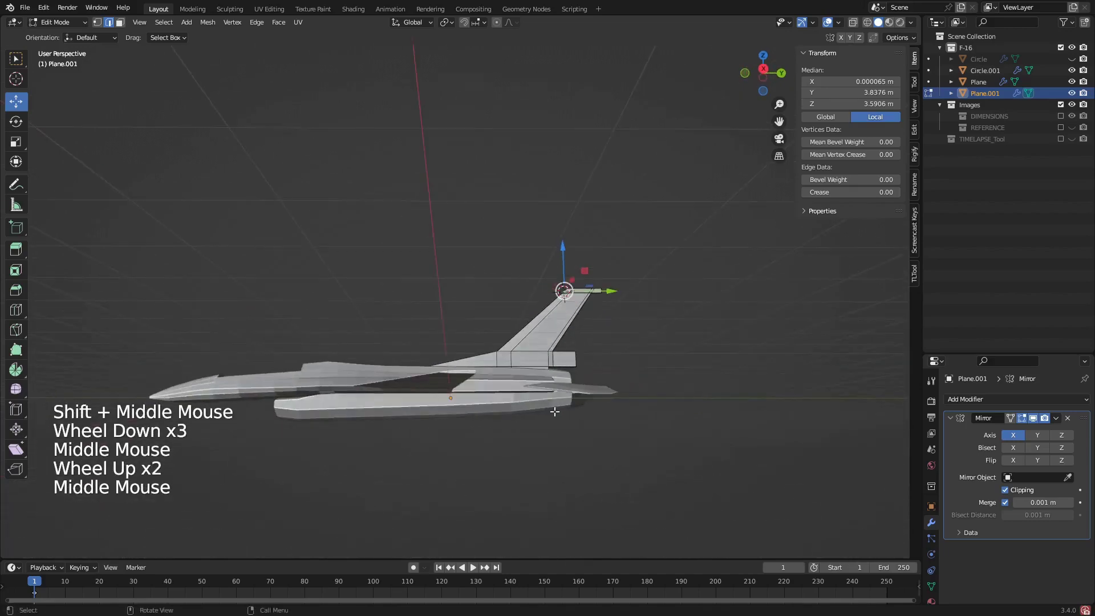
# - Compare the aircraft's side profile with the DIMENSIONS blueprints in right orthographic view, using solid and wireframe shading, and hide the blueprints
pyautogui.click(761, 73)
pyautogui.scroll(-2, 416, 405)
pyautogui.keyDown('shift'); pyautogui.moveTo(416, 406); pyautogui.dragTo(443, 405, button='middle'); pyautogui.keyUp('shift')
pyautogui.scroll(3, 511, 428)
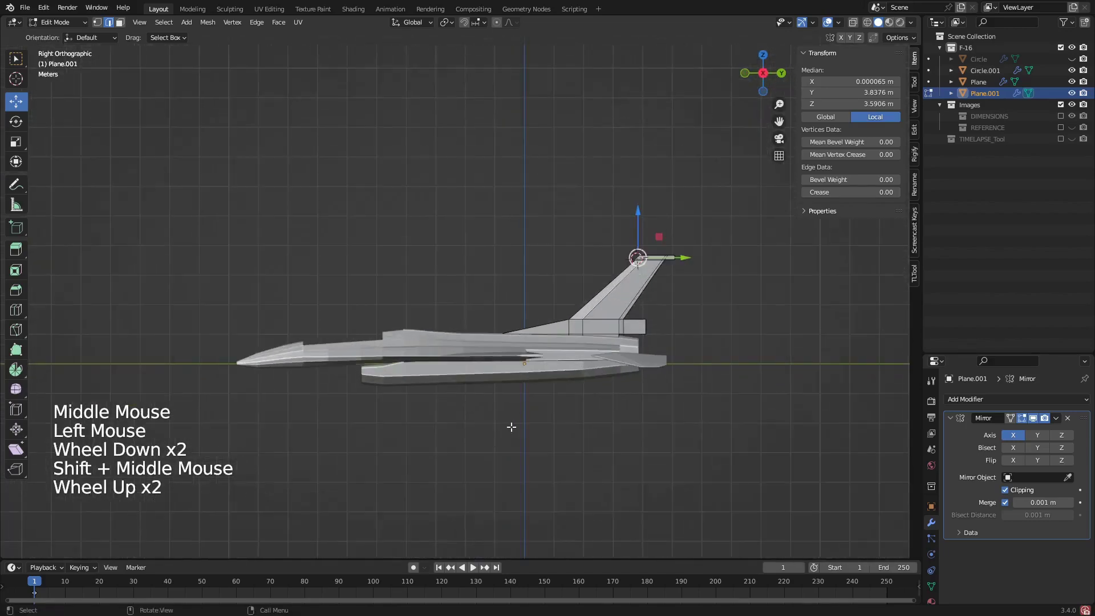
pyautogui.press('z')
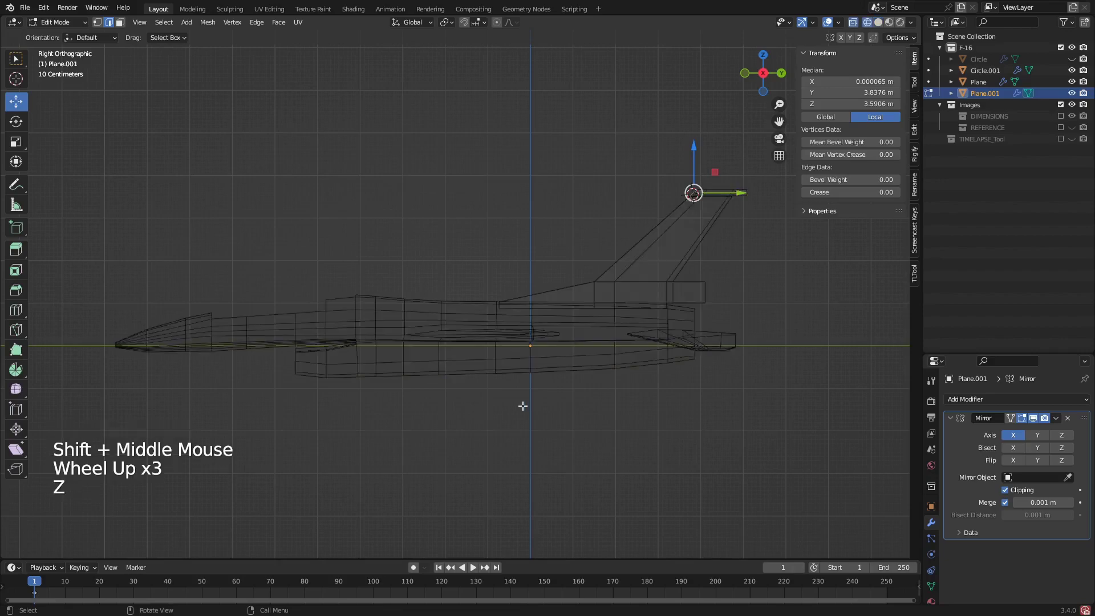
pyautogui.press('z')
pyautogui.click(1056, 115)
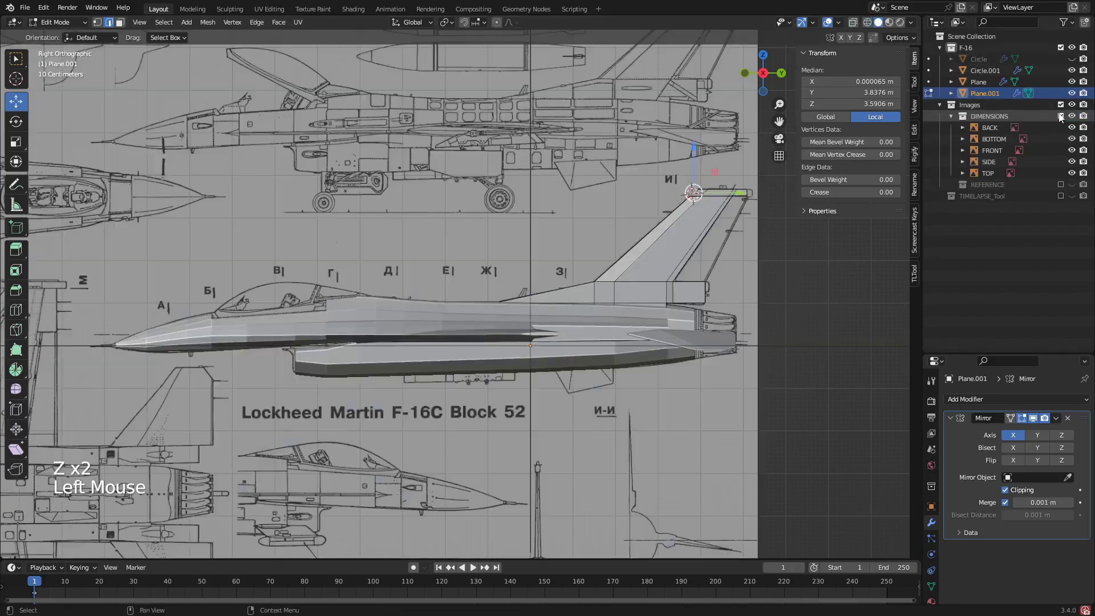
pyautogui.scroll(-2, 562, 350)
pyautogui.keyDown('shift'); pyautogui.moveTo(562, 351); pyautogui.dragTo(559, 377, button='middle'); pyautogui.keyUp('shift')
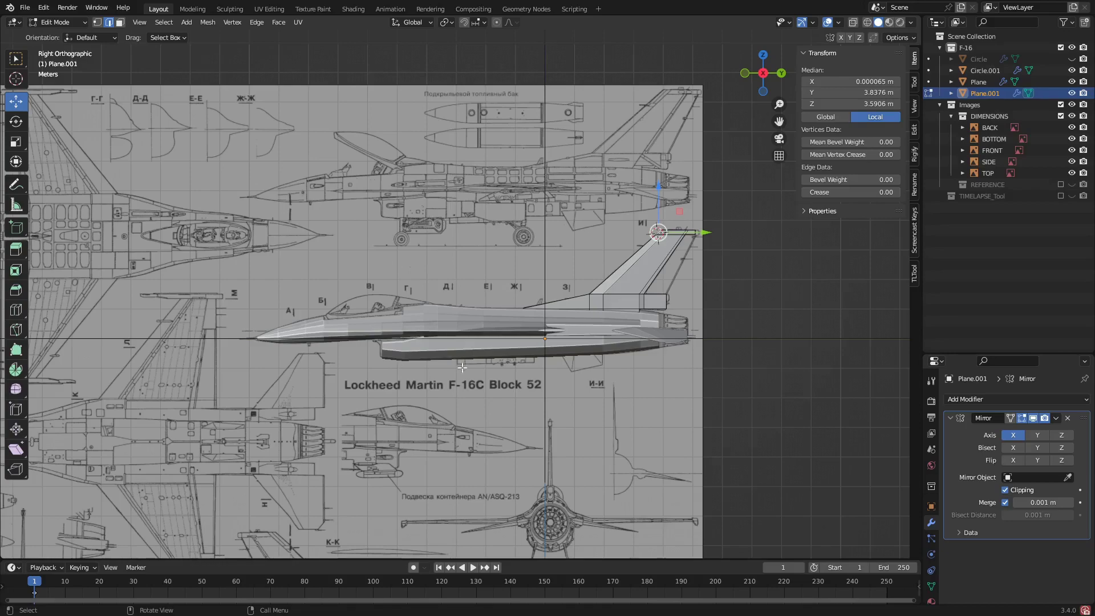
pyautogui.scroll(3, 439, 363)
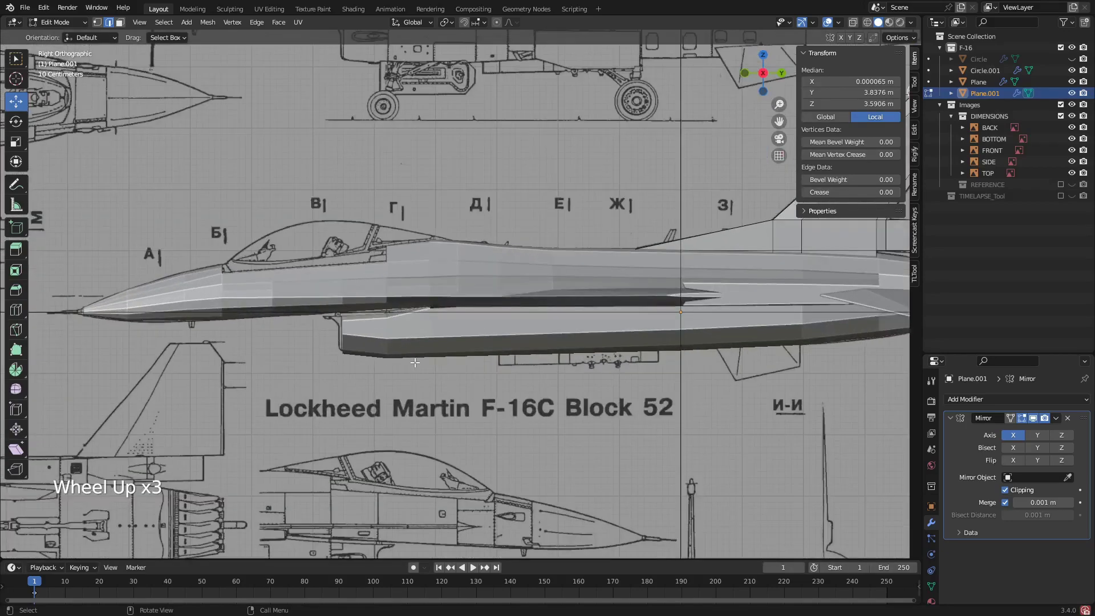
pyautogui.press('z')
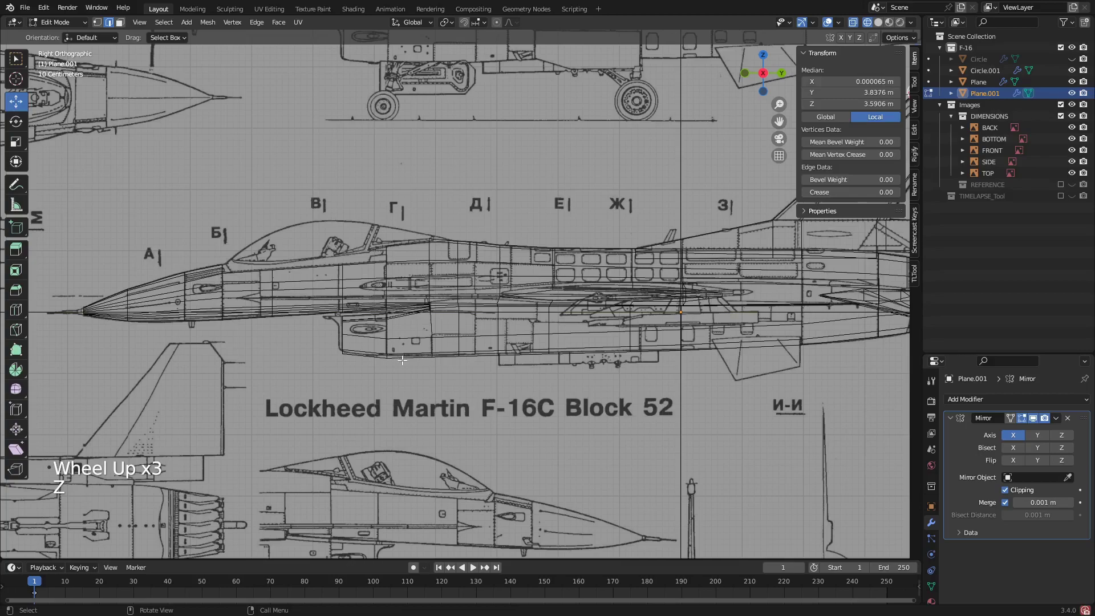
pyautogui.scroll(1, 402, 360)
pyautogui.press('z')
pyautogui.scroll(-3, 401, 360)
pyautogui.moveTo(402, 360); pyautogui.dragTo(478, 380, button='middle')
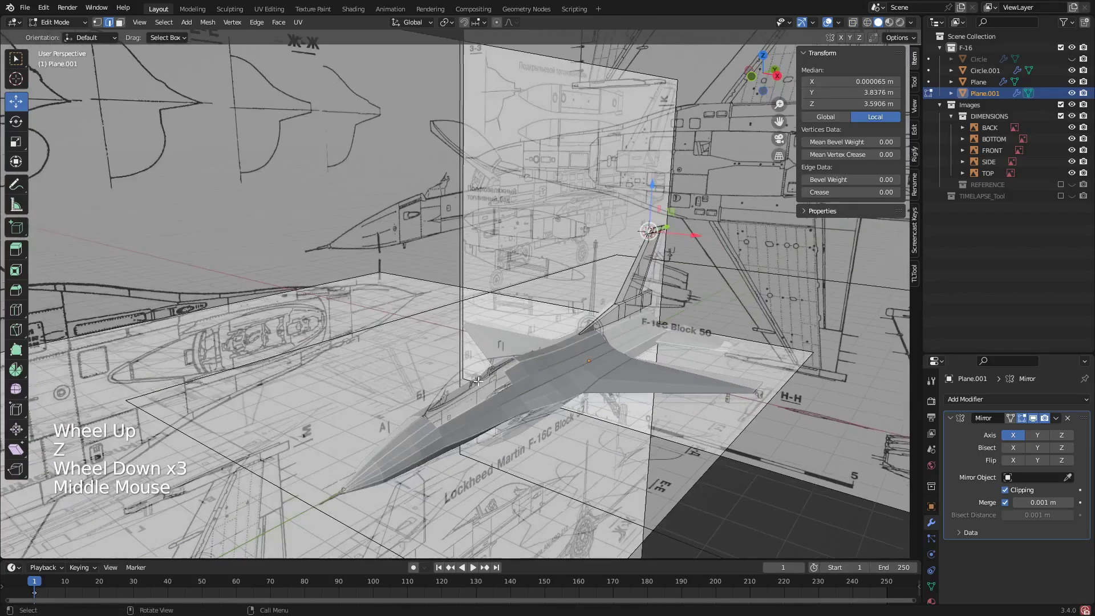
pyautogui.click(1061, 116)
# - Leave the tail fin mesh and open the fuselage and wing object Circle.001 for mesh editing
pyautogui.keyDown('shift'); pyautogui.moveTo(490, 268); pyautogui.dragTo(444, 262, button='middle'); pyautogui.keyUp('shift')
pyautogui.scroll(-1, 501, 278)
pyautogui.scroll(2, 501, 277)
pyautogui.scroll(-1, 567, 260)
pyautogui.scroll(2, 567, 260)
pyautogui.press('Tab')
pyautogui.click(569, 260)
pyautogui.press('Tab')
pyautogui.scroll(2, 445, 262)
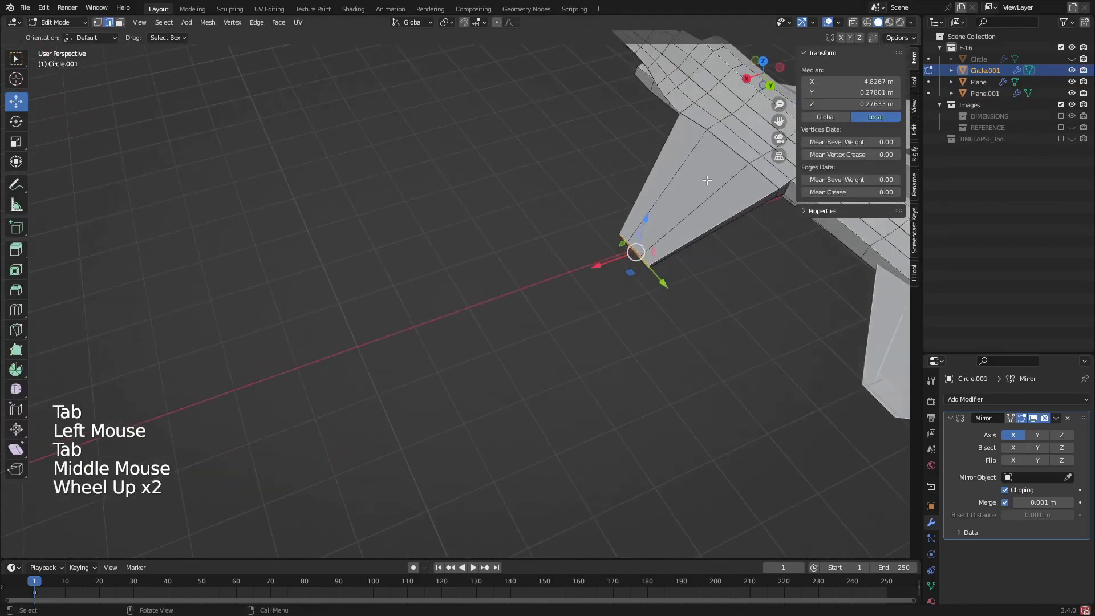
# - Show the DIMENSIONS blueprints again and line up the wing tip with the drawing in top orthographic view
pyautogui.click(1061, 116)
pyautogui.keyDown('shift'); pyautogui.moveTo(627, 171); pyautogui.dragTo(666, 139, button='middle'); pyautogui.keyUp('shift')
pyautogui.scroll(-1, 666, 148)
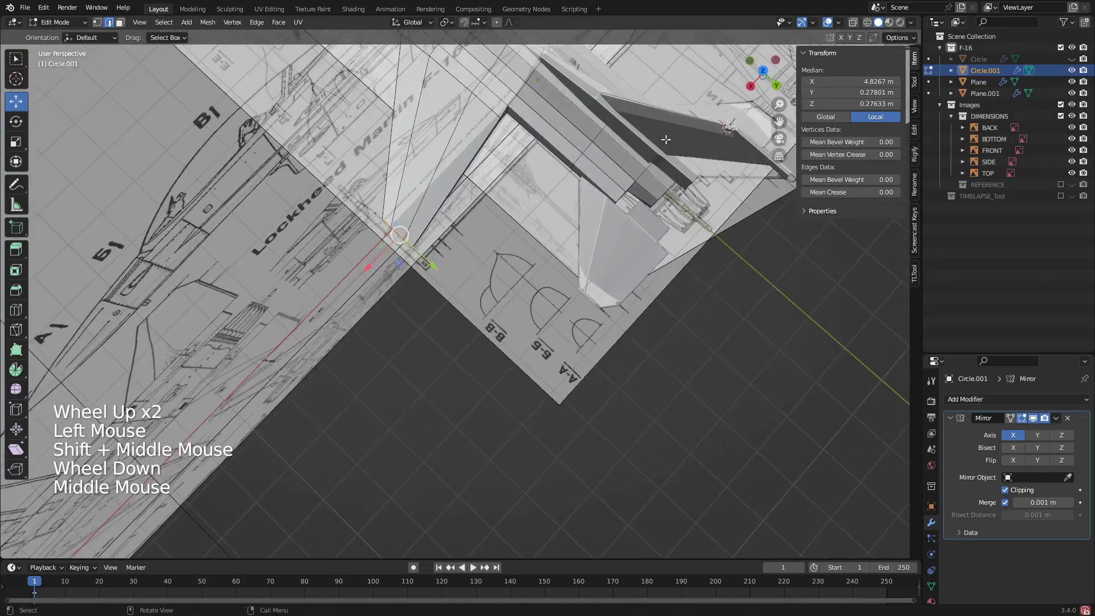
pyautogui.click(764, 71)
pyautogui.scroll(2, 404, 156)
pyautogui.keyDown('shift'); pyautogui.moveTo(403, 156); pyautogui.dragTo(523, 138, button='middle'); pyautogui.keyUp('shift')
pyautogui.scroll(1, 464, 258)
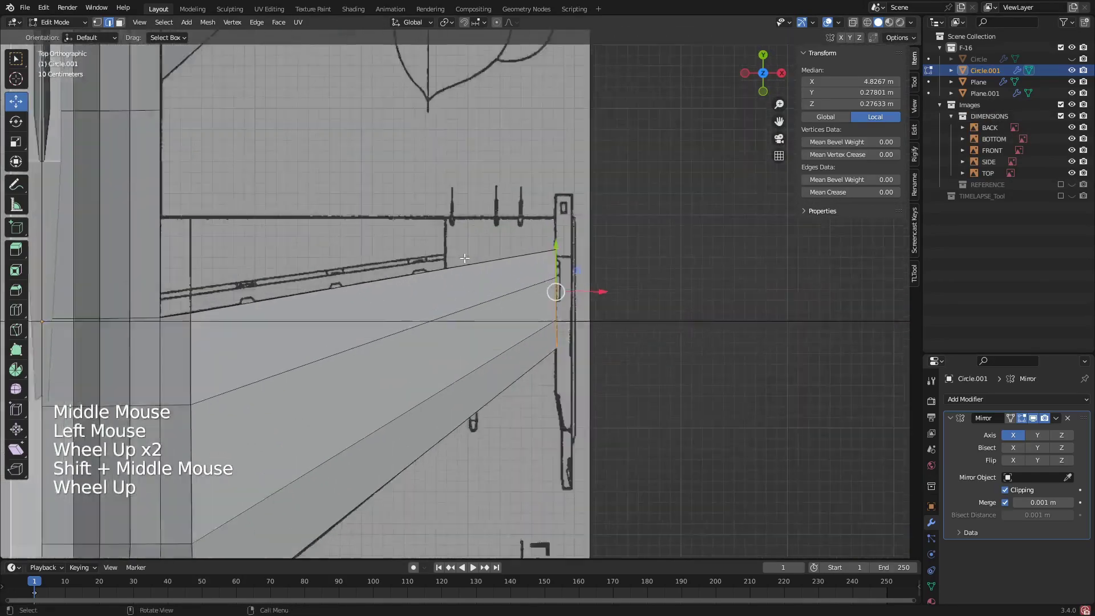
# - Add a single loop cut across the wing at the flap's outer end in the drawing, about 3.8 m along X
pyautogui.scroll(1, 464, 258)
pyautogui.click(19, 314)
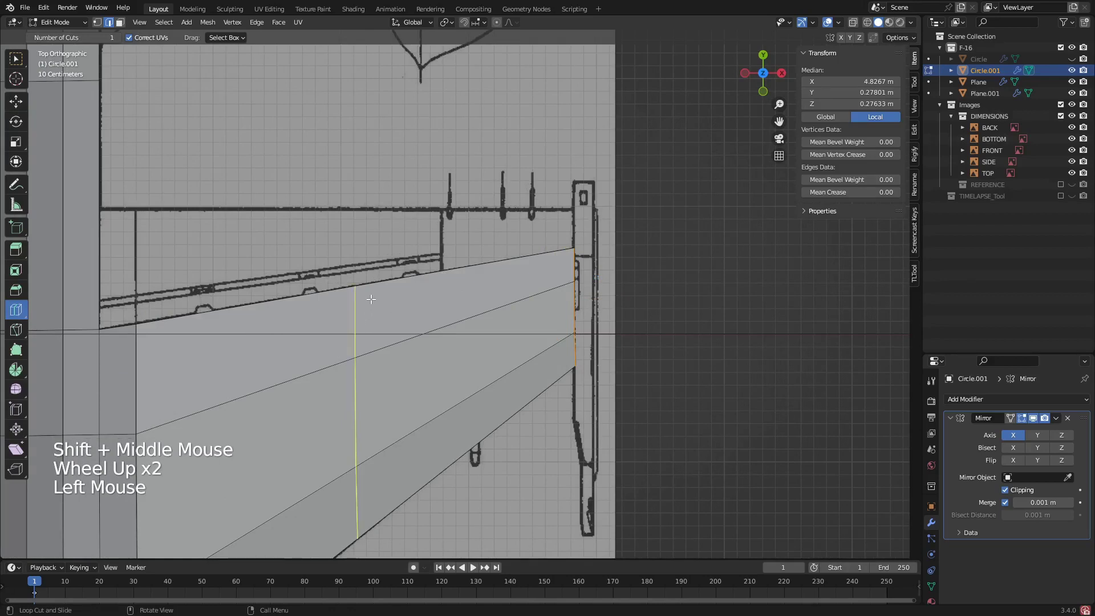
pyautogui.click(370, 299)
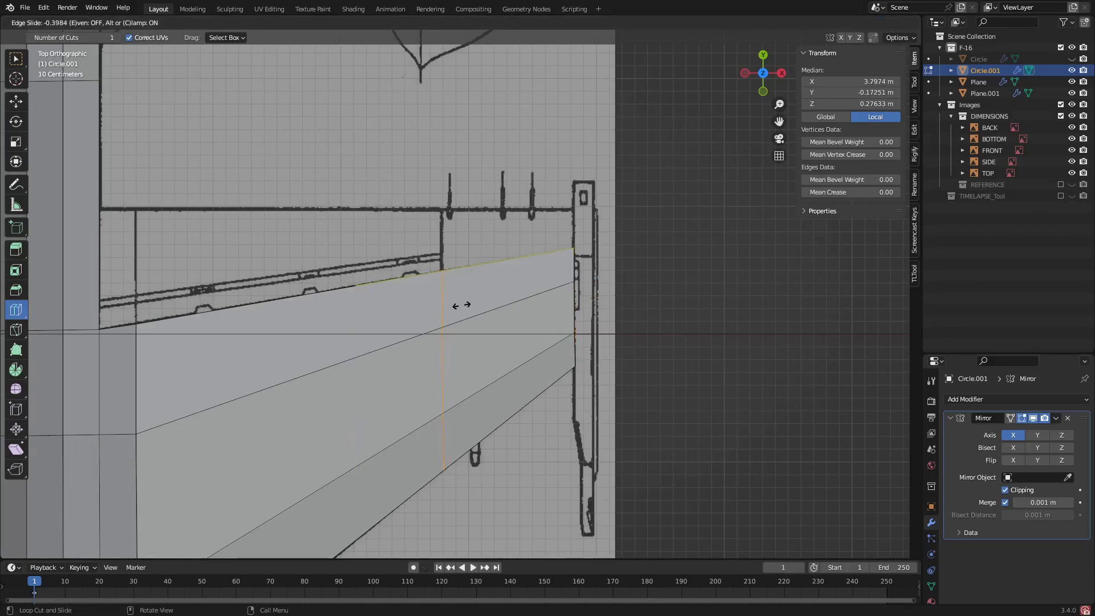
pyautogui.click(527, 298)
# - Extrude the wing's trailing-edge face outboard of the new loop cut rearward by about 0.29 m along Y
pyautogui.scroll(-1, 462, 305)
pyautogui.moveTo(462, 305); pyautogui.dragTo(310, 289, button='middle')
pyautogui.scroll(2, 311, 290)
pyautogui.click(13, 101)
pyautogui.click(442, 427)
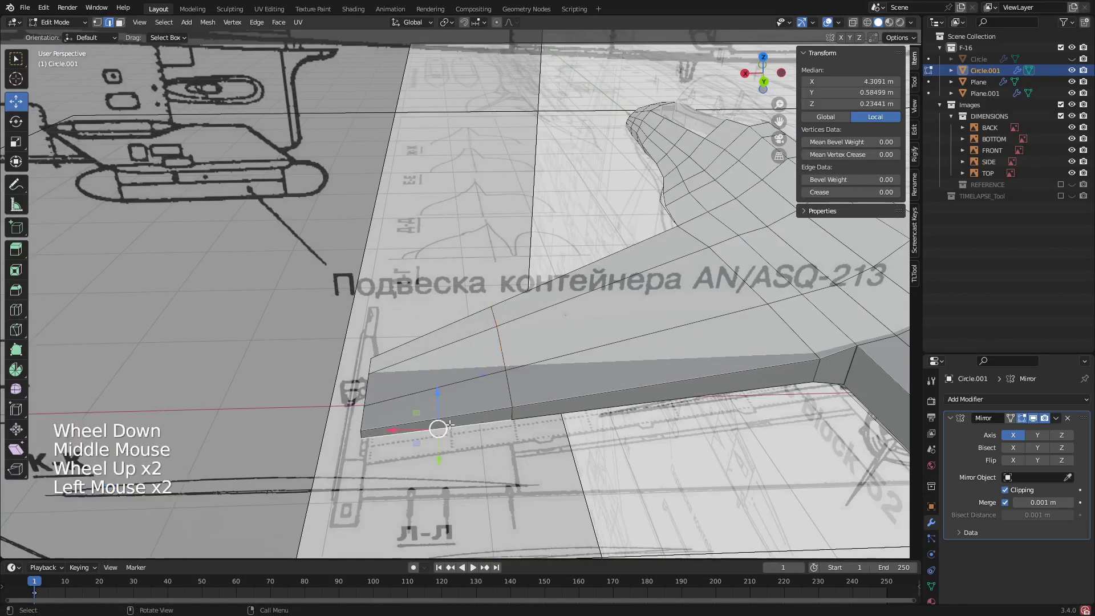
pyautogui.press('3')
pyautogui.click(441, 425)
pyautogui.scroll(-2, 442, 425)
pyautogui.moveTo(441, 424); pyautogui.dragTo(839, 138, button='middle')
pyautogui.click(768, 65)
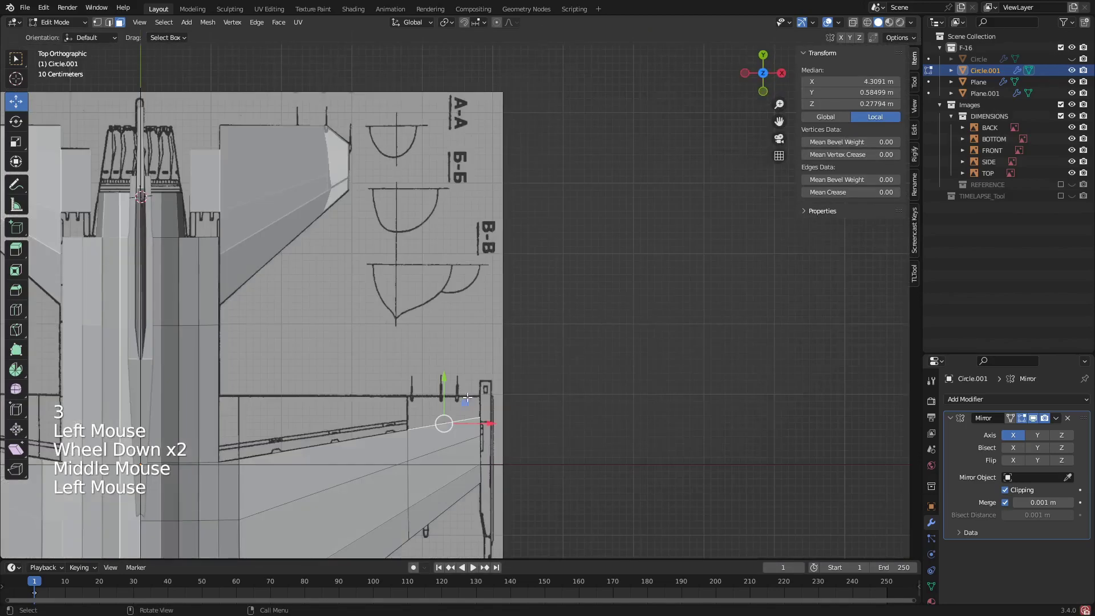
pyautogui.press('e')
pyautogui.click(470, 372)
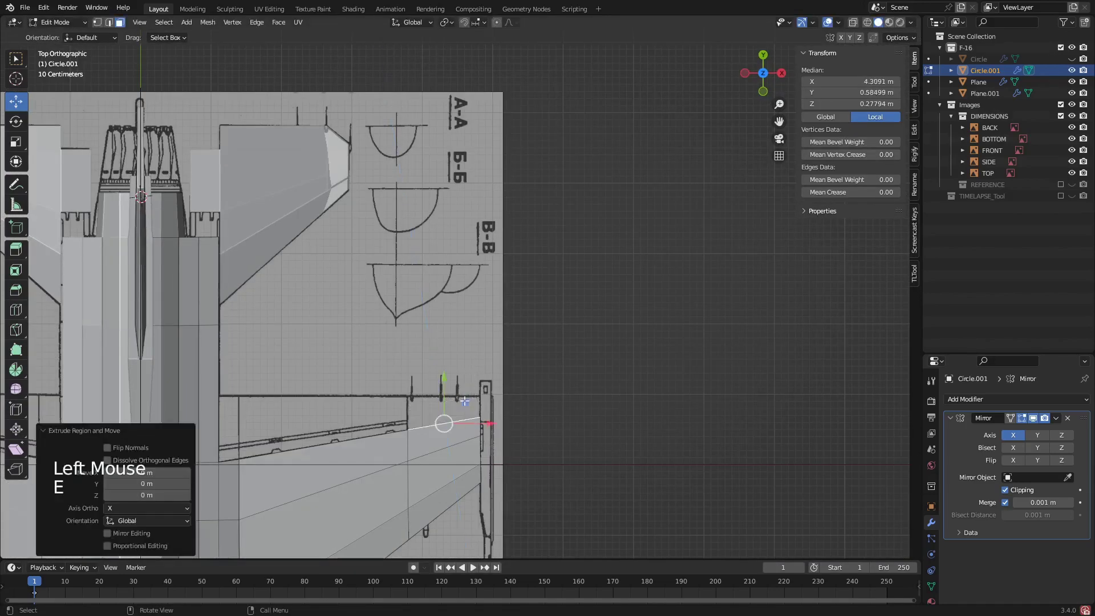
pyautogui.moveTo(444, 364); pyautogui.dragTo(455, 361)
# - Align the extrusion's inner and outer rear corners with the drawing's trailing edge, at Y about 0.97 m and 0.98 m
pyautogui.scroll(4, 420, 430)
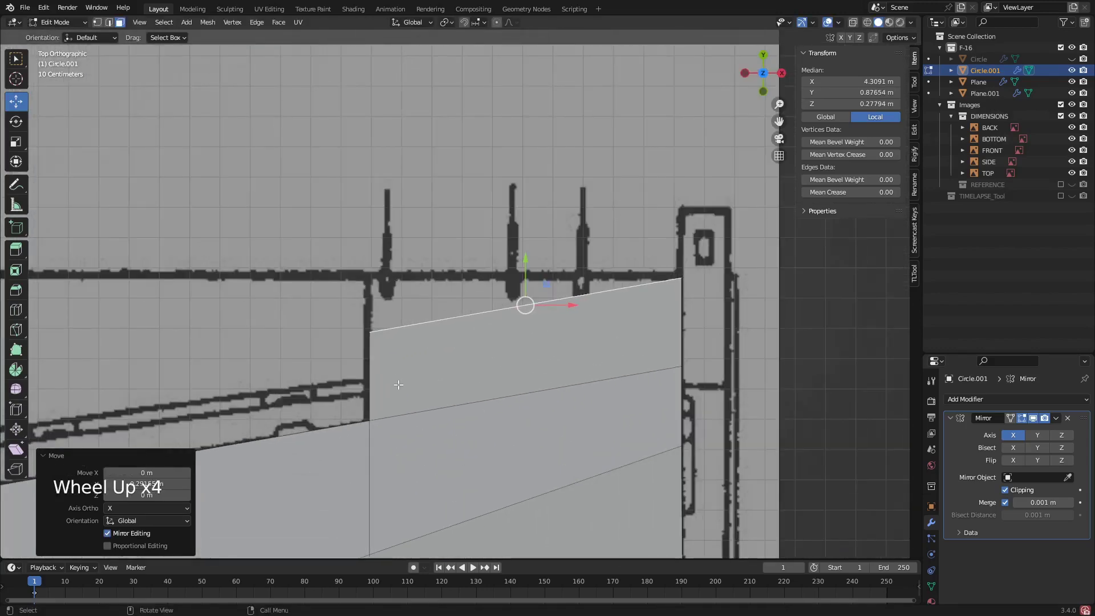
pyautogui.press('1')
pyautogui.press('z')
pyautogui.click(369, 331)
pyautogui.moveTo(370, 285)
pyautogui.mouseDown()
pyautogui.moveTo(372, 240)
pyautogui.moveTo(372, 278)
pyautogui.mouseUp()
pyautogui.click(681, 275)
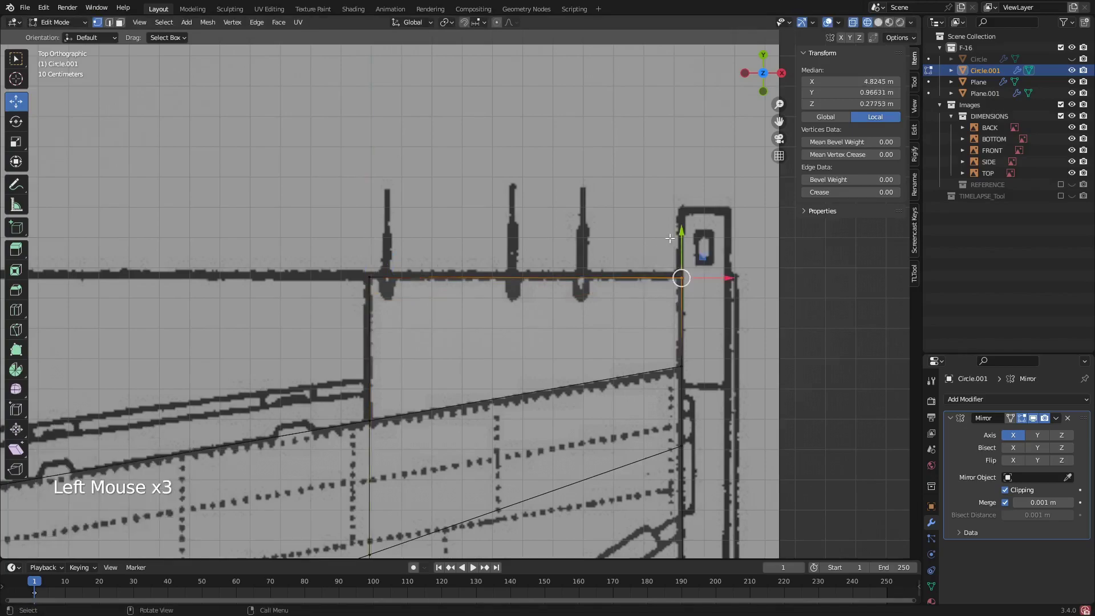
pyautogui.moveTo(682, 234); pyautogui.dragTo(683, 228)
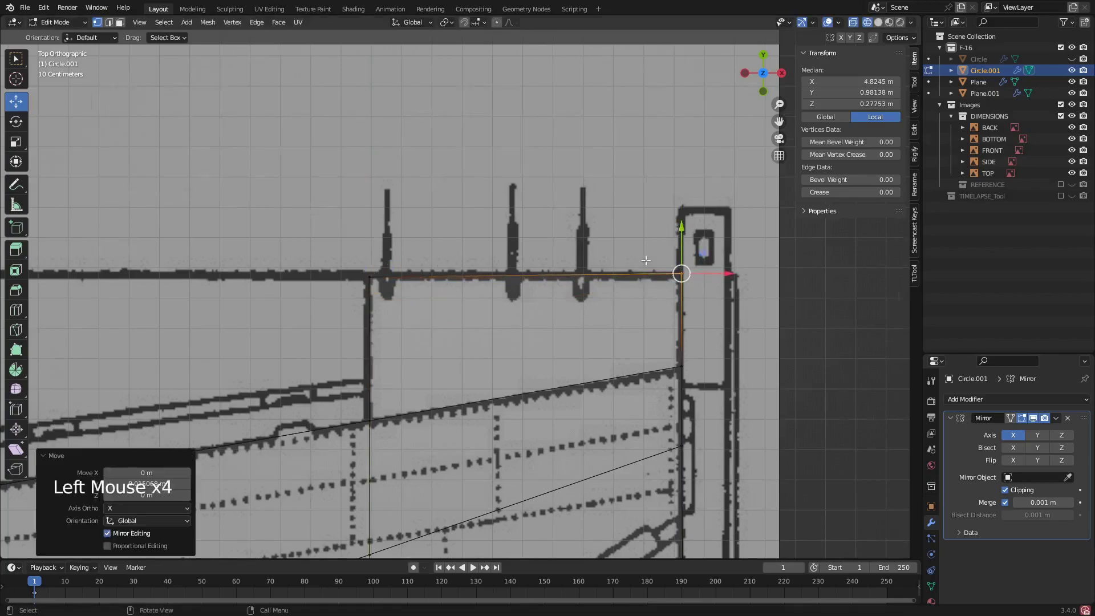
# - Flatten the outer trailing edge by scaling its four rear vertices along Z to about 0.14
pyautogui.scroll(-4, 682, 228)
pyautogui.moveTo(683, 228); pyautogui.dragTo(485, 228, button='middle')
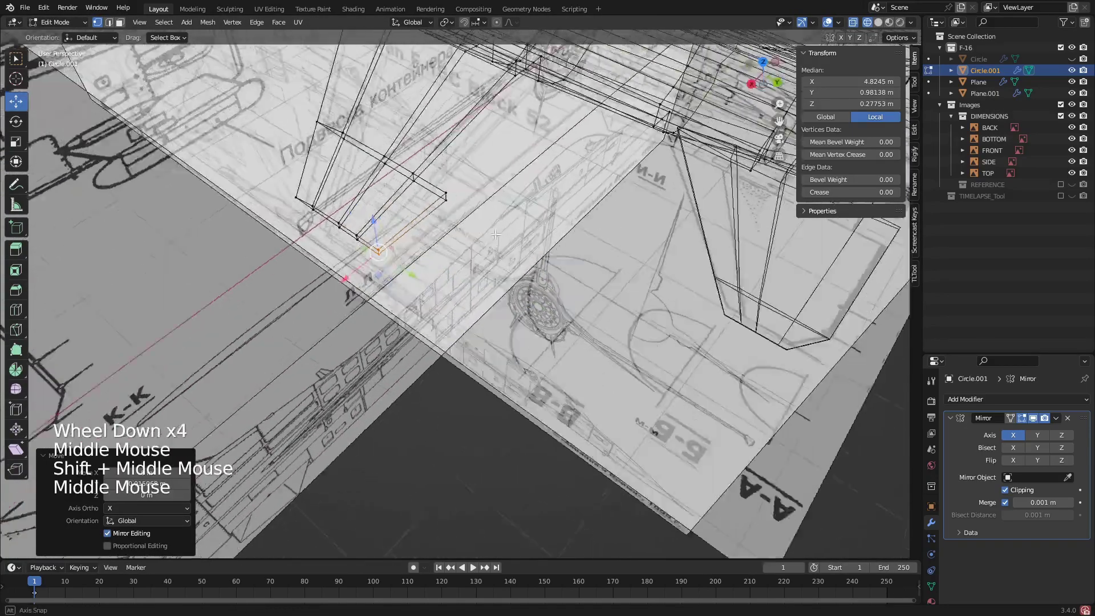
pyautogui.scroll(2, 468, 229)
pyautogui.click(543, 306)
pyautogui.keyDown('shift'); pyautogui.click(543, 327); pyautogui.keyUp('shift')
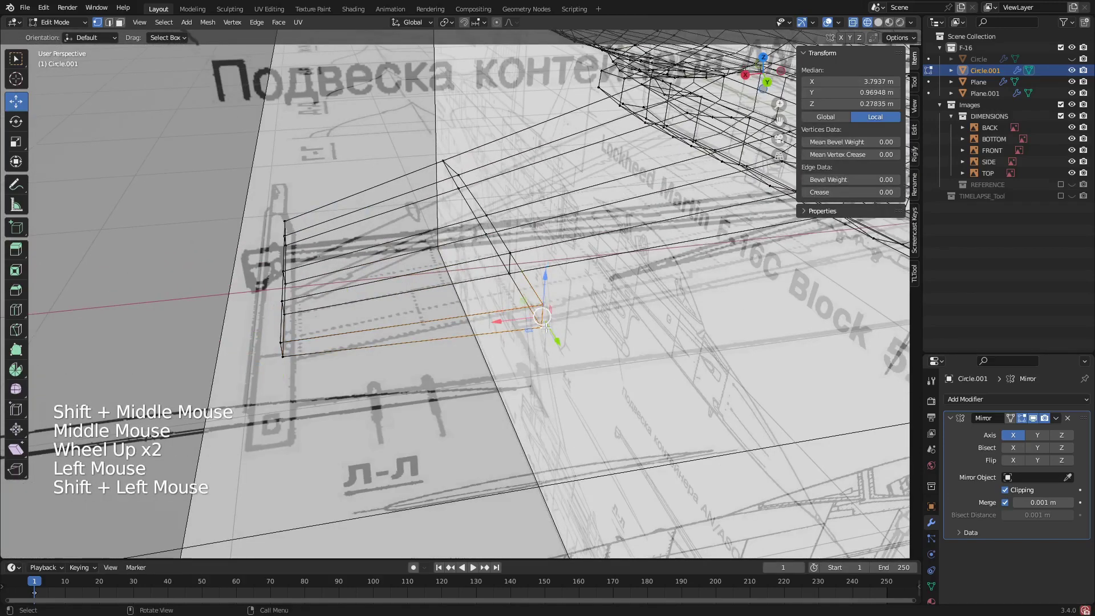
pyautogui.keyDown('shift'); pyautogui.click(284, 350); pyautogui.keyUp('shift')
pyautogui.keyDown('shift'); pyautogui.click(283, 355); pyautogui.keyUp('shift')
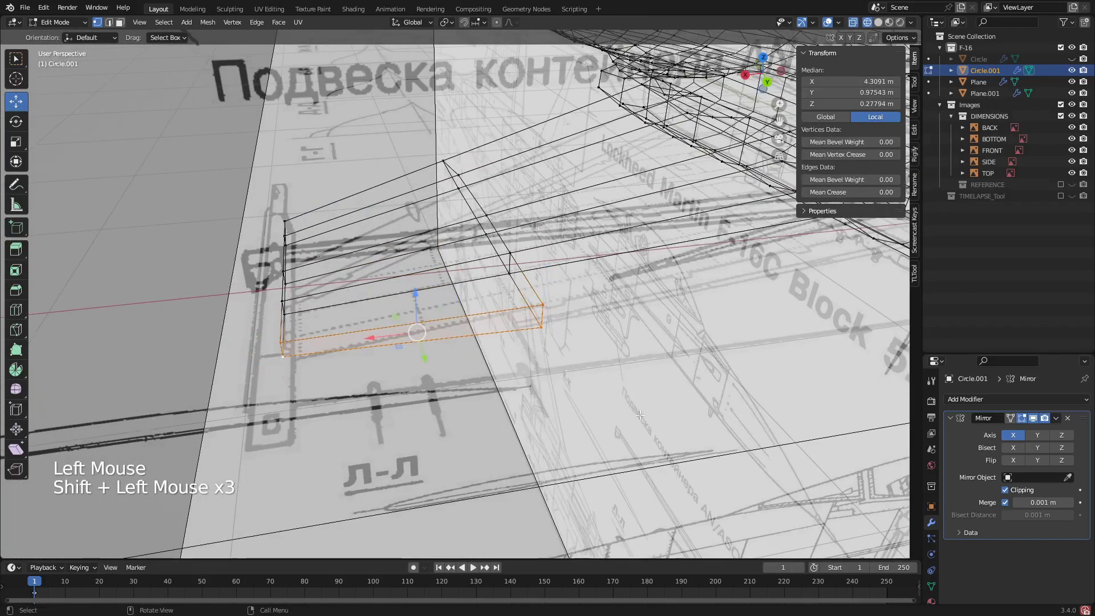
pyautogui.press('s')
pyautogui.press('Escape')
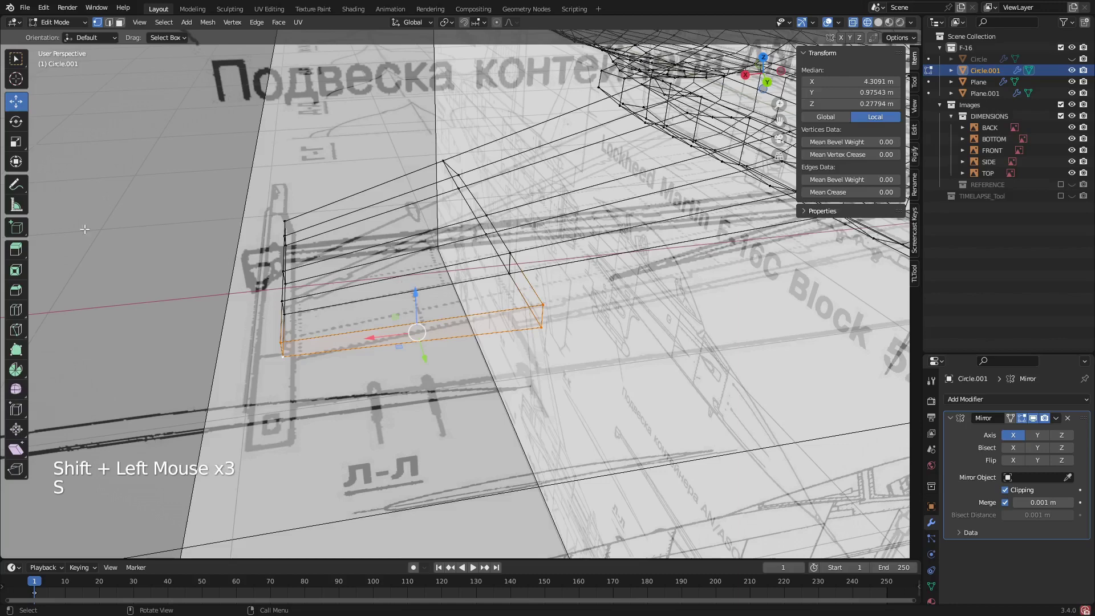
pyautogui.press('s')
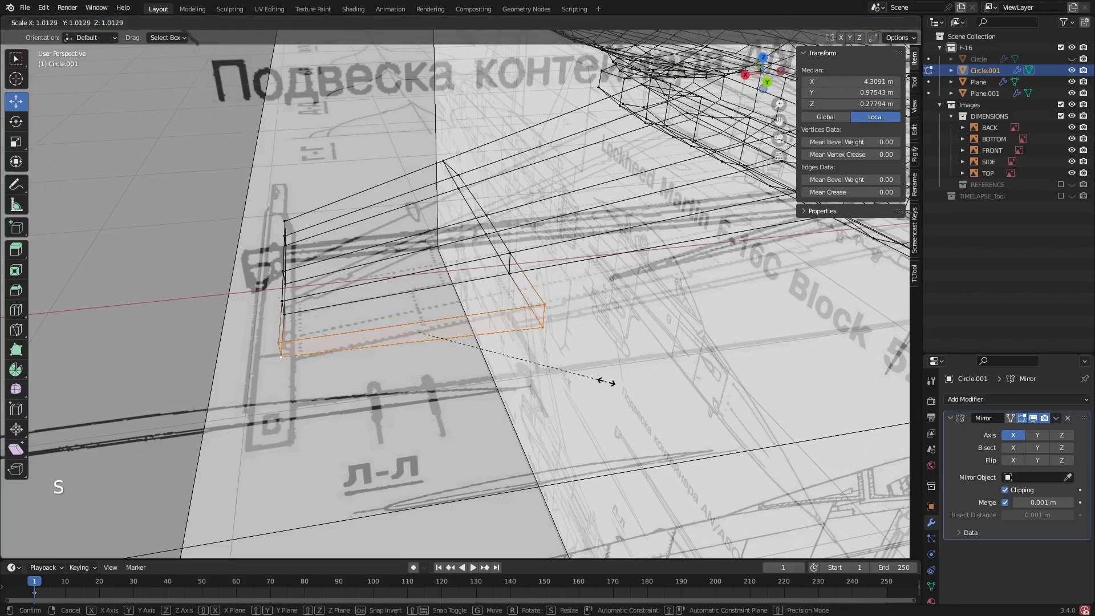
pyautogui.press('z')
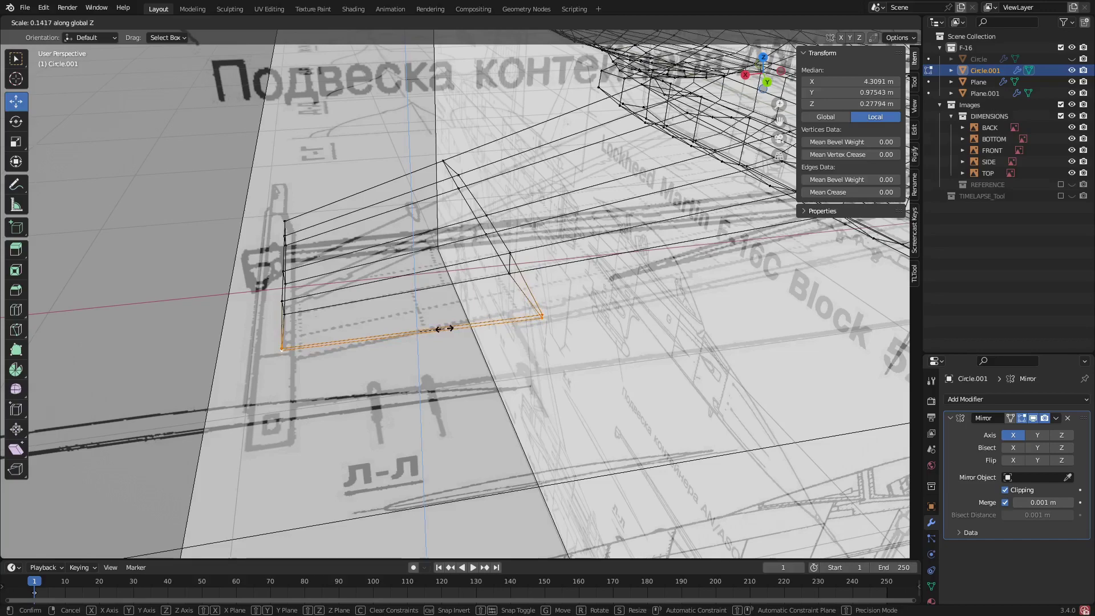
pyautogui.click(443, 329)
# - Duplicate the inboard end face of the extruded trailing-edge section
pyautogui.moveTo(502, 350); pyautogui.dragTo(254, 320, button='middle')
pyautogui.scroll(2, 233, 309)
pyautogui.click(236, 308)
pyautogui.scroll(-3, 243, 312)
pyautogui.scroll(2, 256, 324)
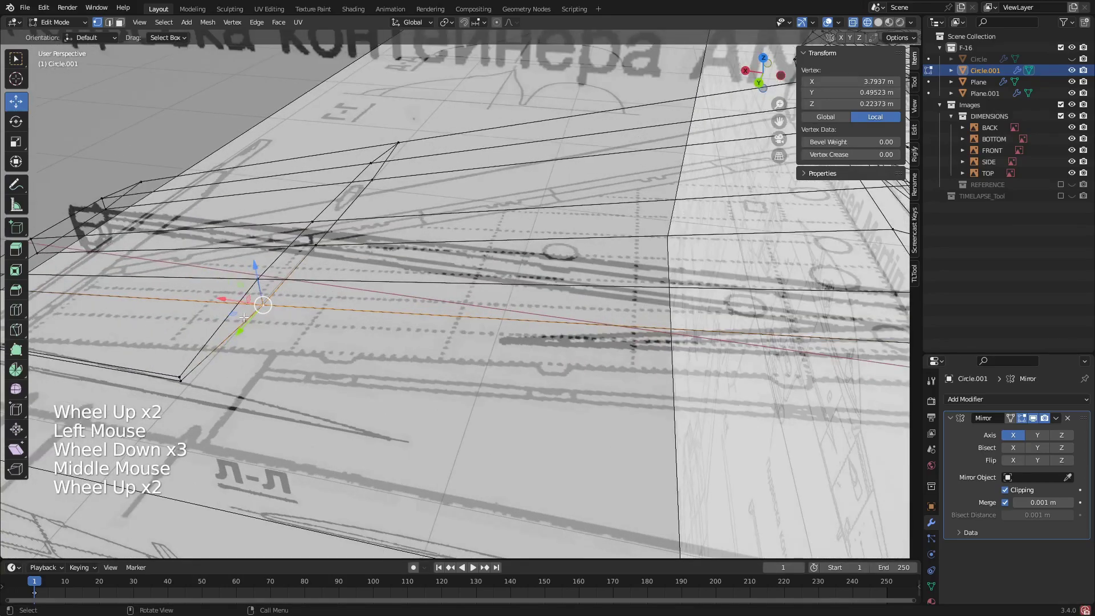
pyautogui.press('3')
pyautogui.click(228, 274)
pyautogui.scroll(-2, 245, 308)
pyautogui.moveTo(245, 308); pyautogui.dragTo(337, 242, button='middle')
pyautogui.scroll(1, 191, 310)
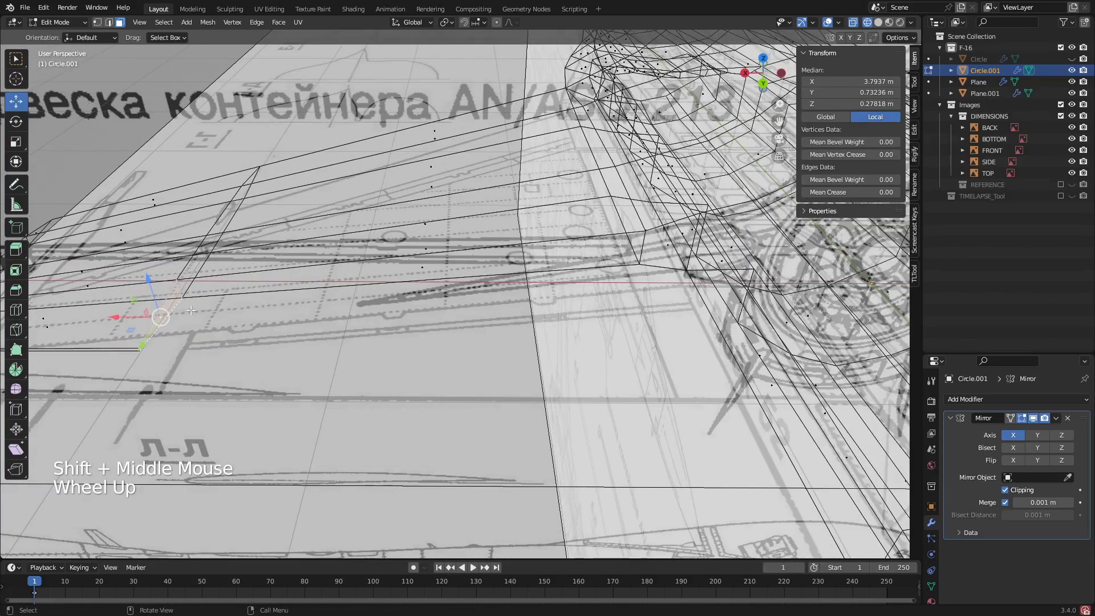
pyautogui.hotkey('shift', 'd')
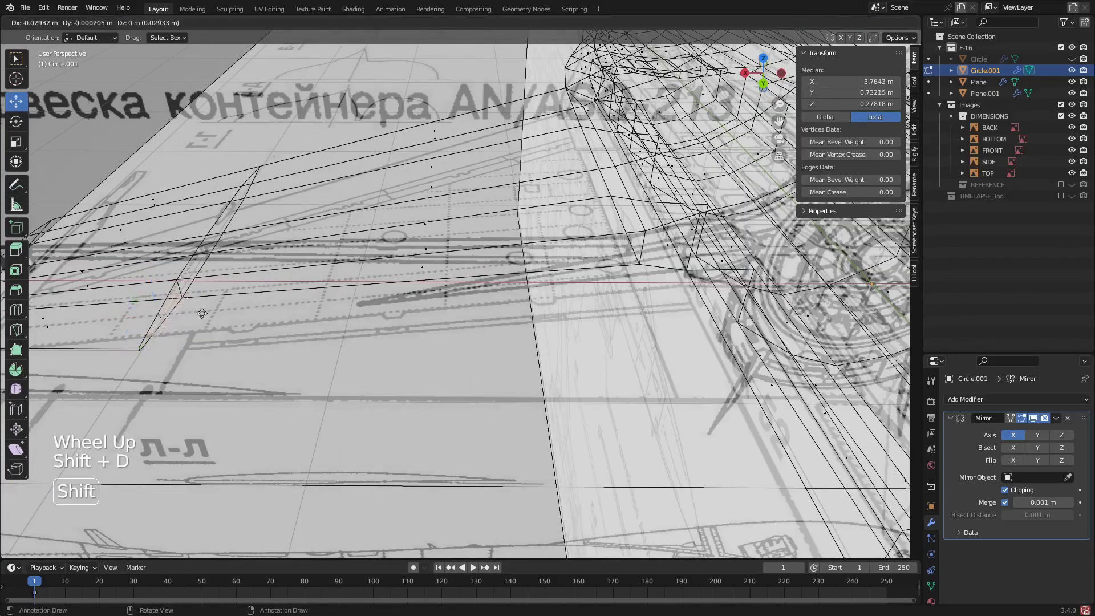
# - Extrude the duplicated end face about 2.58 m inboard along X to form the flap
pyautogui.moveTo(118, 316); pyautogui.dragTo(677, 332)
pyautogui.press('e')
pyautogui.rightClick(273, 339)
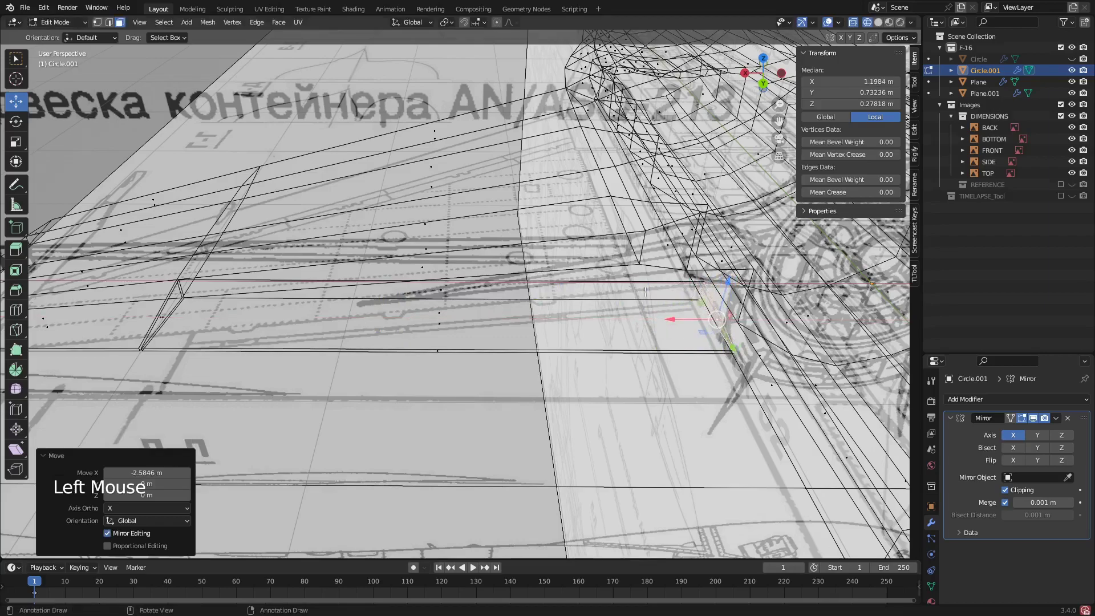
pyautogui.click(765, 58)
pyautogui.scroll(-1, 710, 313)
pyautogui.keyDown('shift'); pyautogui.moveTo(710, 314); pyautogui.dragTo(681, 311, button='middle'); pyautogui.keyUp('shift')
pyautogui.scroll(2, 510, 304)
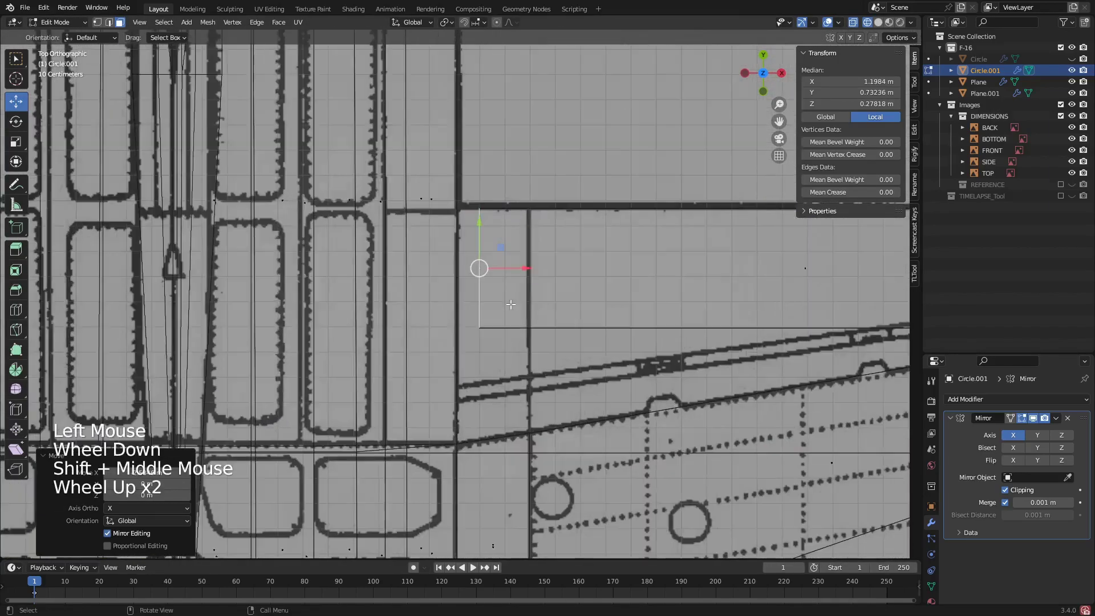
# - Align the flap's inner end with the drawing at X about 1.4 m and shift its front vertices about 0.40 m forward
pyautogui.moveTo(525, 267); pyautogui.dragTo(559, 403)
pyautogui.scroll(1, 570, 268)
pyautogui.press('1')
pyautogui.click(530, 293)
pyautogui.scroll(-2, 559, 402)
pyautogui.moveTo(560, 402); pyautogui.dragTo(542, 442, button='middle')
# - Scale the flap's inner front edge by 1.945 to match the wing's thickness
pyautogui.scroll(2, 581, 399)
pyautogui.scroll(6, 591, 399)
pyautogui.scroll(3, 565, 422)
pyautogui.scroll(1, 542, 442)
pyautogui.press('s')
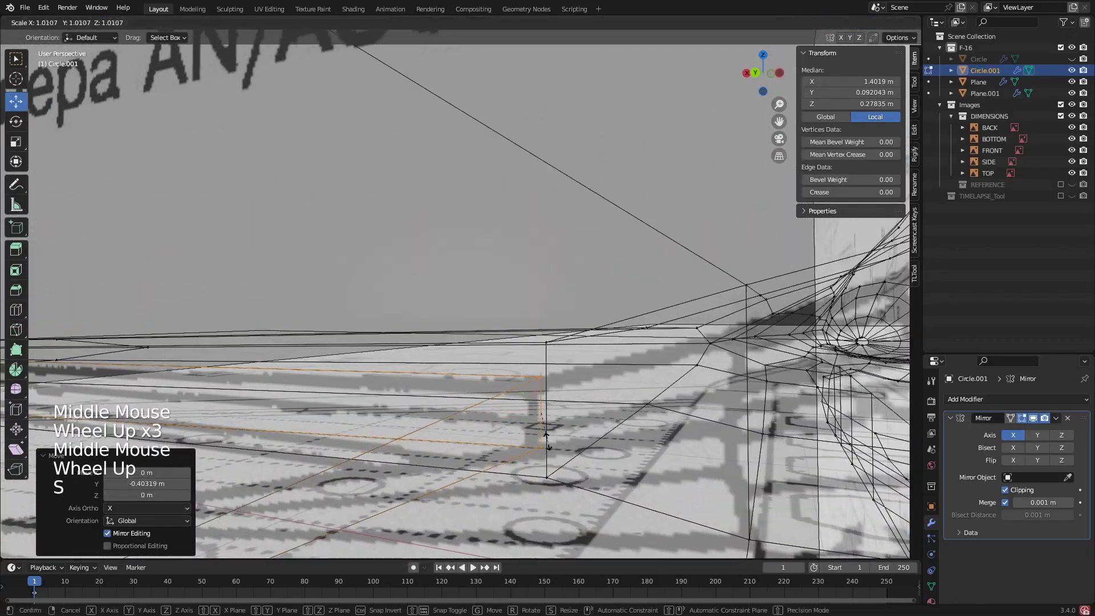
pyautogui.click(584, 452)
pyautogui.scroll(-4, 584, 452)
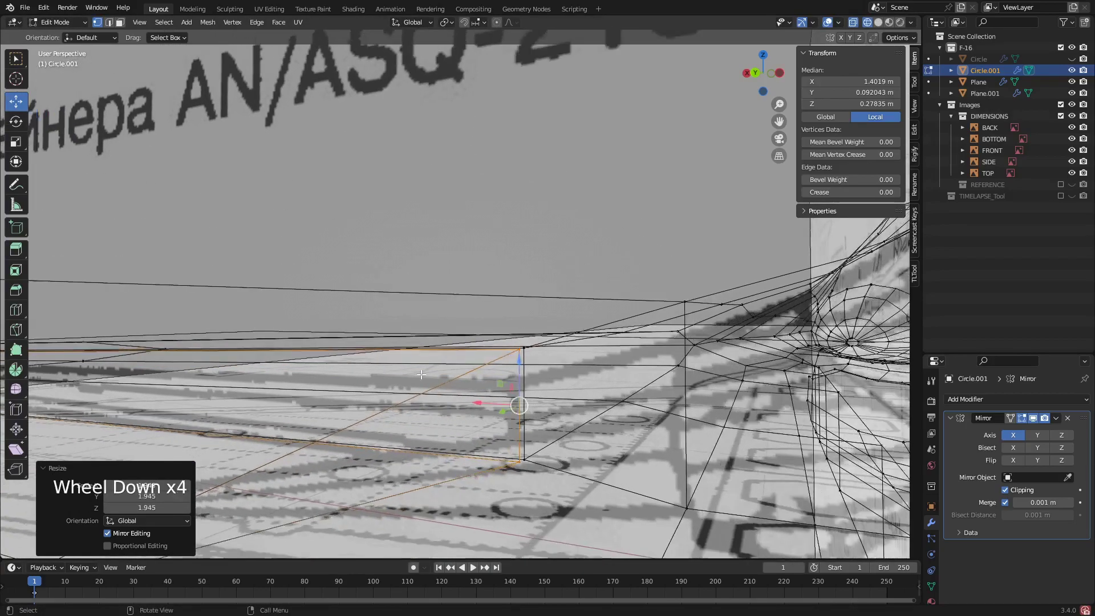
# - Examine the new flap and the rest of the aircraft in solid shading from several angles
pyautogui.scroll(-6, 433, 433)
pyautogui.moveTo(584, 452)
pyautogui.mouseDown(button='middle')
pyautogui.moveTo(427, 436)
pyautogui.moveTo(480, 496)
pyautogui.moveTo(318, 308)
pyautogui.moveTo(319, 322)
pyautogui.moveTo(276, 317)
pyautogui.moveTo(306, 306)
pyautogui.moveTo(278, 313)
pyautogui.moveTo(331, 315)
pyautogui.mouseUp(button='middle')
pyautogui.press('z')
pyautogui.scroll(-2, 342, 342)
pyautogui.scroll(3, 318, 308)
pyautogui.scroll(3, 320, 322)
pyautogui.scroll(2, 276, 318)
pyautogui.scroll(-2, 277, 317)
pyautogui.scroll(-2, 307, 306)
pyautogui.scroll(-2, 285, 312)
pyautogui.scroll(-1, 331, 314)
pyautogui.moveTo(331, 315); pyautogui.dragTo(472, 206, button='middle')
pyautogui.scroll(3, 341, 315)
pyautogui.scroll(-2, 328, 340)
pyautogui.keyDown('shift'); pyautogui.scroll(-1, 329, 341); pyautogui.keyUp('shift')
pyautogui.scroll(-1, 342, 337)
pyautogui.scroll(-1, 513, 274)
pyautogui.scroll(1, 513, 273)
pyautogui.scroll(2, 513, 274)
pyautogui.scroll(2, 365, 282)
# - Leave the fuselage and wing mesh and open the tail fin object Plane.001 for mesh editing
pyautogui.click(361, 283)
pyautogui.press('Tab')
pyautogui.click(371, 278)
pyautogui.press('Tab')
pyautogui.scroll(2, 472, 206)
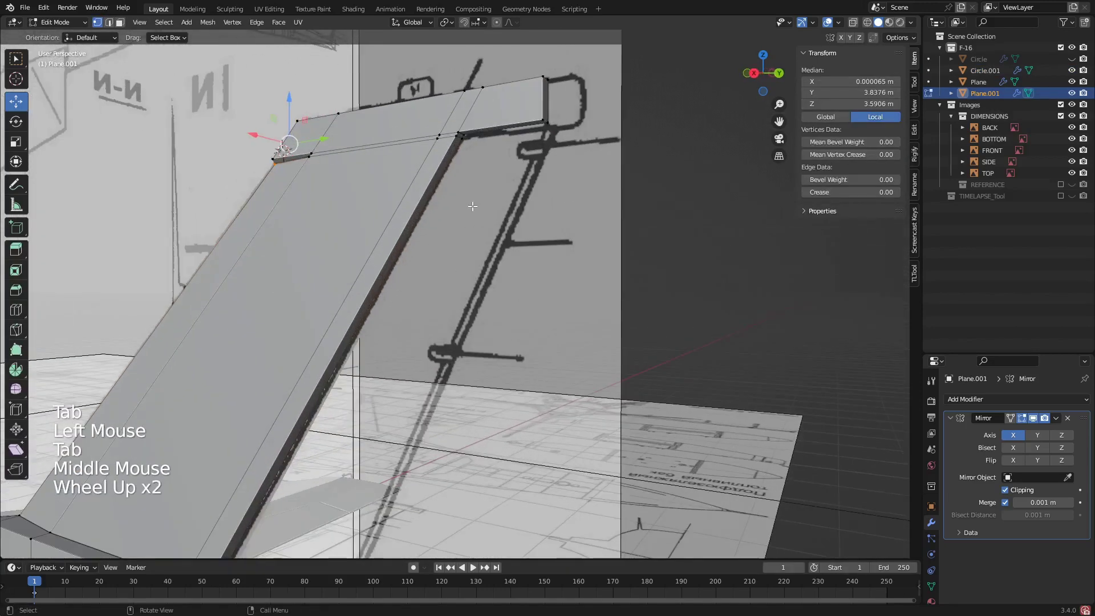
# - Duplicate the fin's rear face below the tip and offset the copy about 0.01 m along Y and 0.008 m along Z
pyautogui.scroll(1, 461, 154)
pyautogui.click(448, 152)
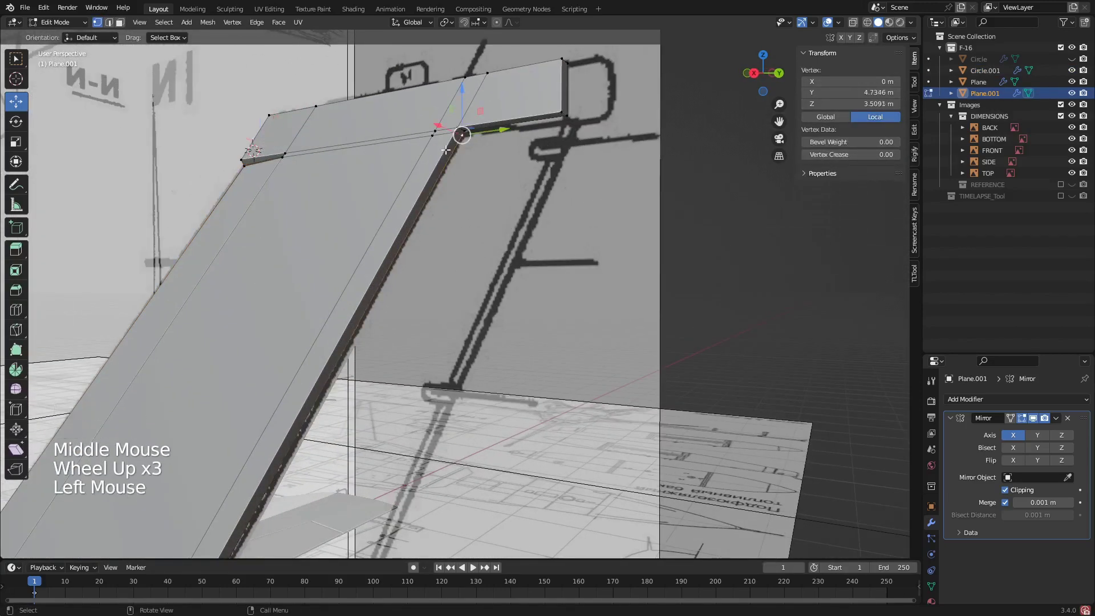
pyautogui.press('3')
pyautogui.click(444, 152)
pyautogui.scroll(-2, 444, 152)
pyautogui.moveTo(444, 152); pyautogui.dragTo(673, 100, button='middle')
pyautogui.click(760, 74)
pyautogui.scroll(2, 439, 276)
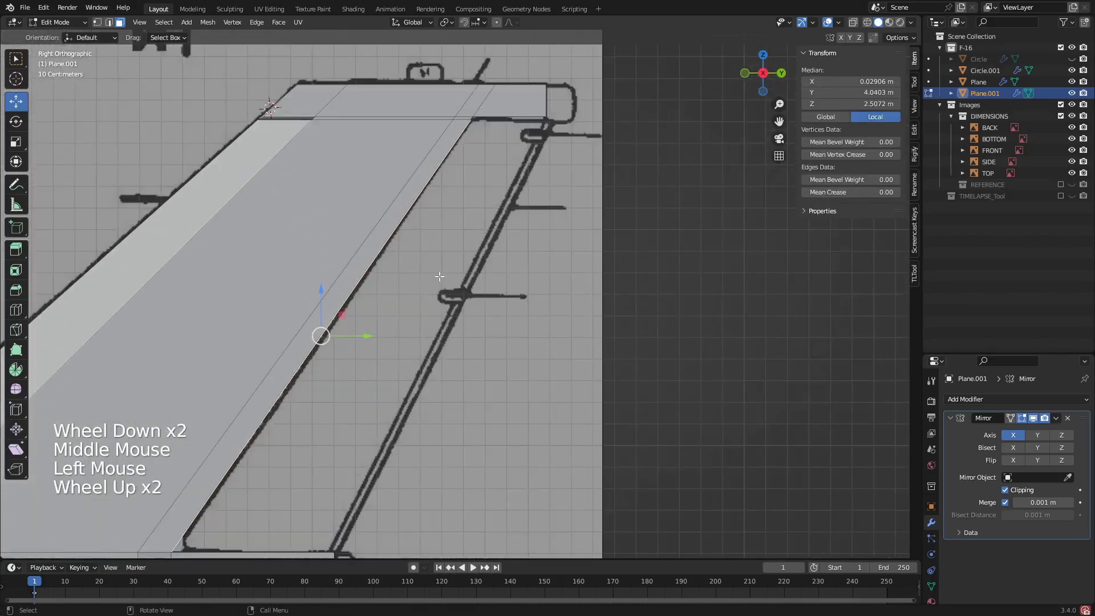
pyautogui.hotkey('shift', 'd')
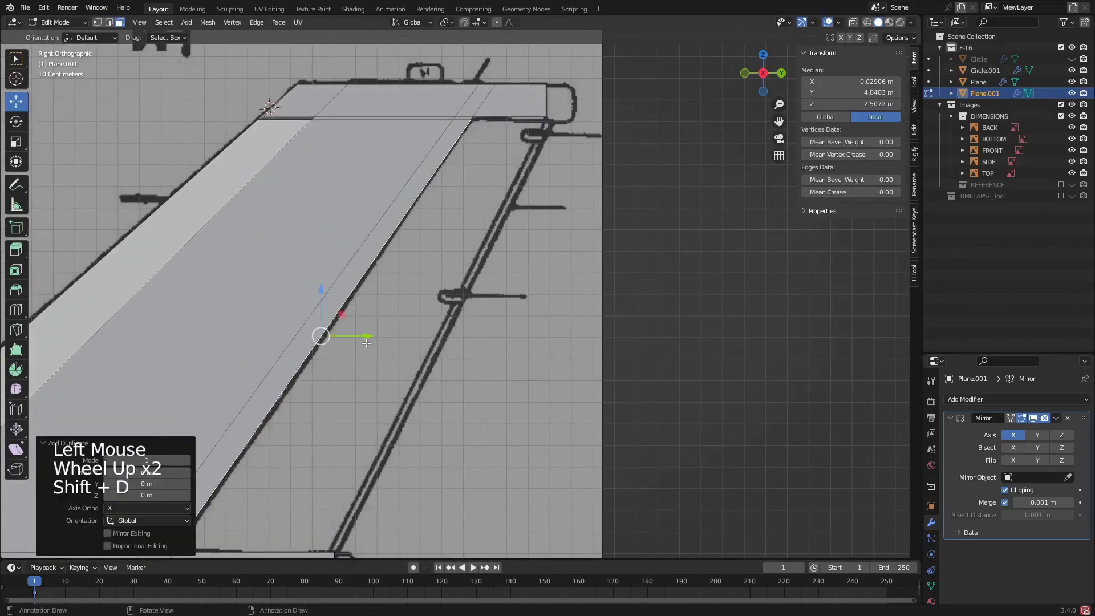
pyautogui.moveTo(366, 342); pyautogui.dragTo(374, 338)
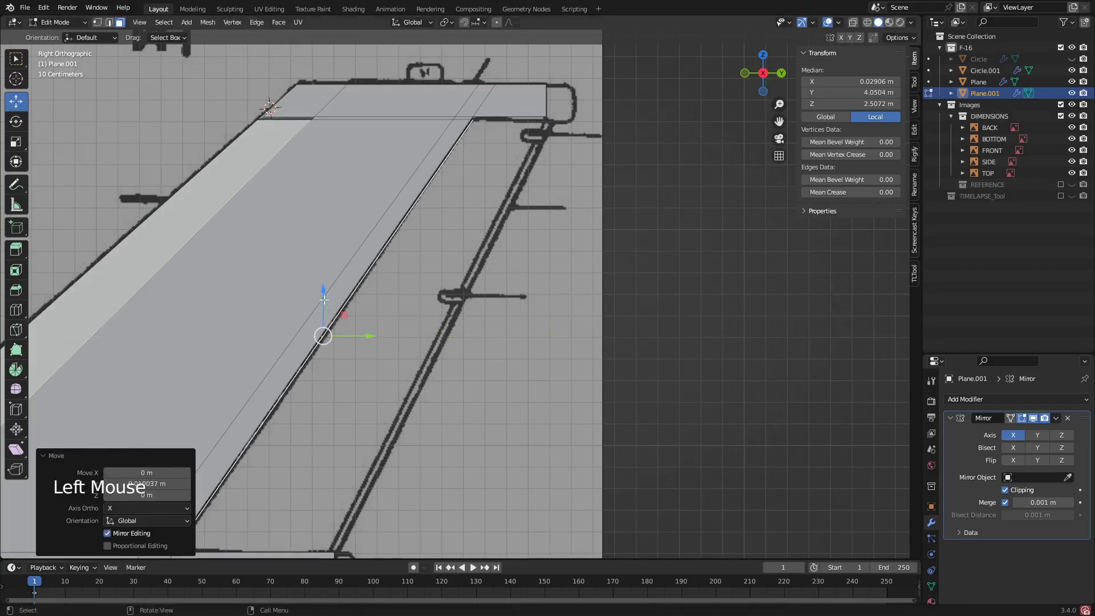
pyautogui.moveTo(324, 293); pyautogui.dragTo(323, 288)
pyautogui.keyDown('shift'); pyautogui.moveTo(394, 390); pyautogui.dragTo(437, 327, button='middle'); pyautogui.keyUp('shift')
# - Extrude the duplicated face rearward by about 0.74 m along Y to form the rudder
pyautogui.press('e')
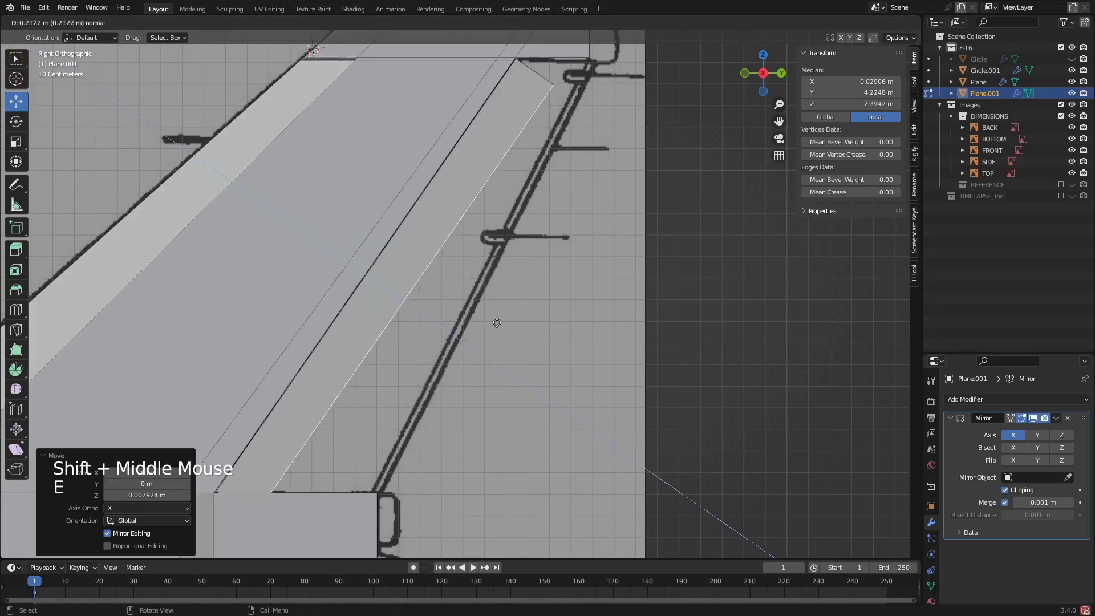
pyautogui.rightClick(496, 319)
pyautogui.moveTo(415, 274); pyautogui.dragTo(576, 270)
pyautogui.keyDown('shift'); pyautogui.moveTo(576, 269); pyautogui.dragTo(502, 394, button='middle'); pyautogui.keyUp('shift')
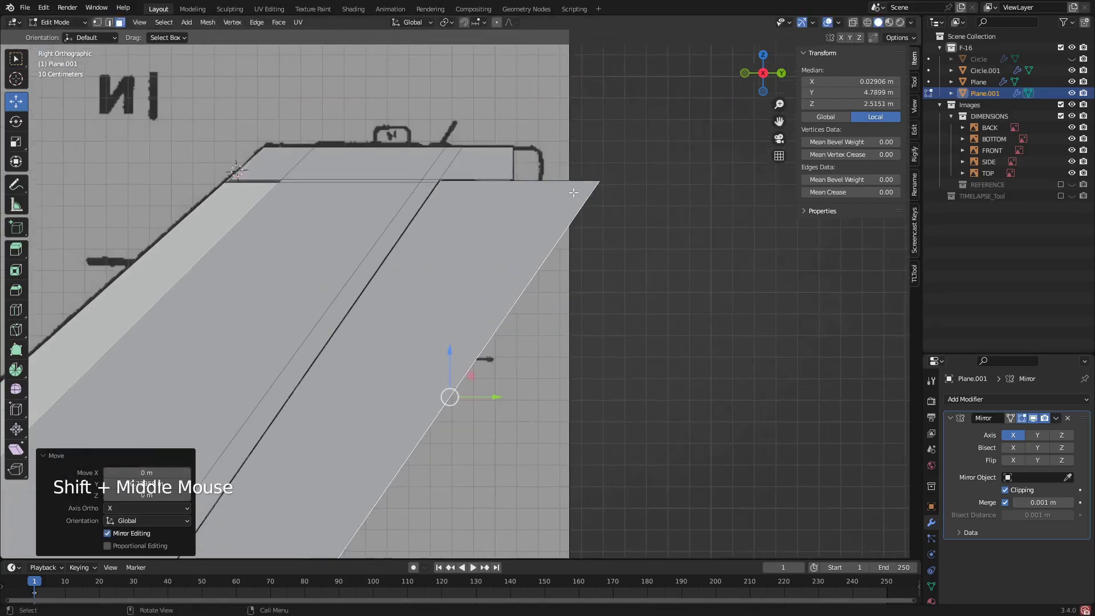
# - Move both upper rear rudder vertices about 0.40 m forward along Y to match the trailing edge in the side drawing
pyautogui.press('1')
pyautogui.click(599, 183)
pyautogui.click(605, 180)
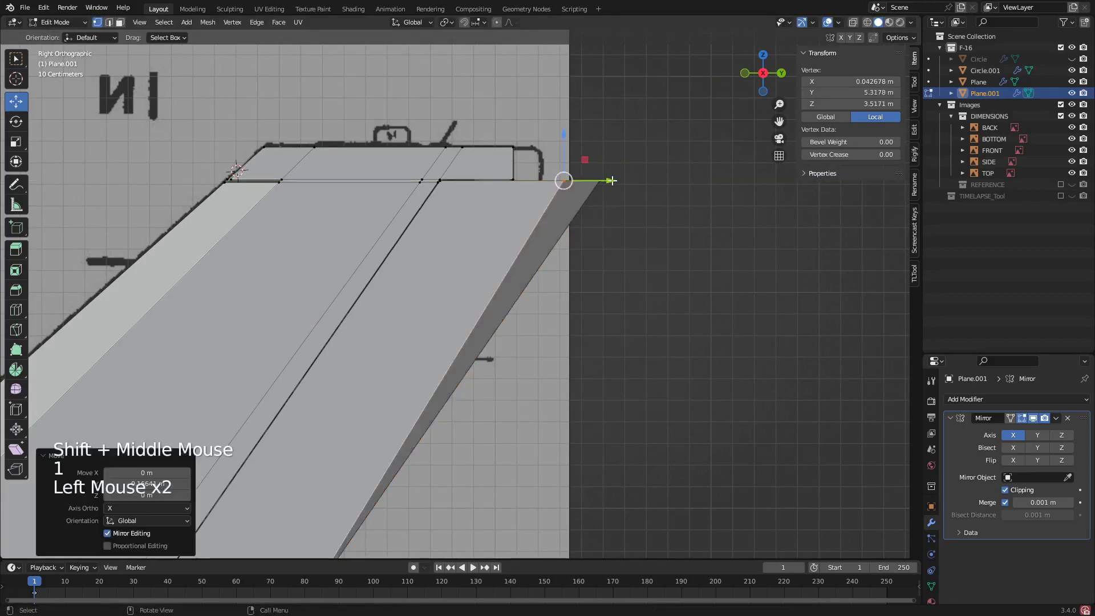
pyautogui.hotkey('shift', 'z')
pyautogui.hotkey('ctrl', 'z')
pyautogui.click(604, 181)
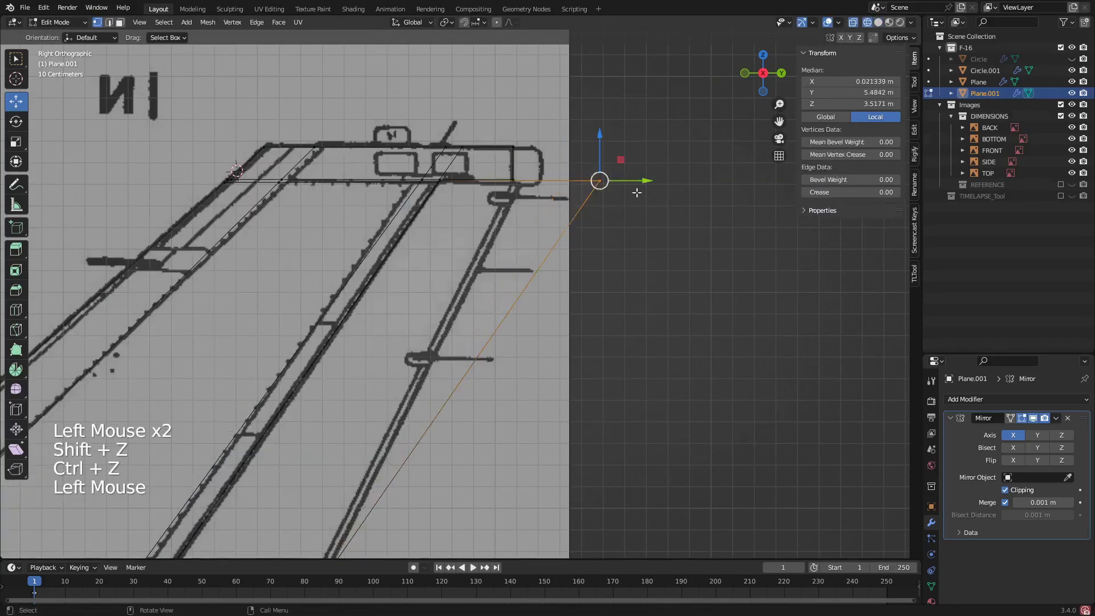
pyautogui.moveTo(642, 183); pyautogui.dragTo(563, 195)
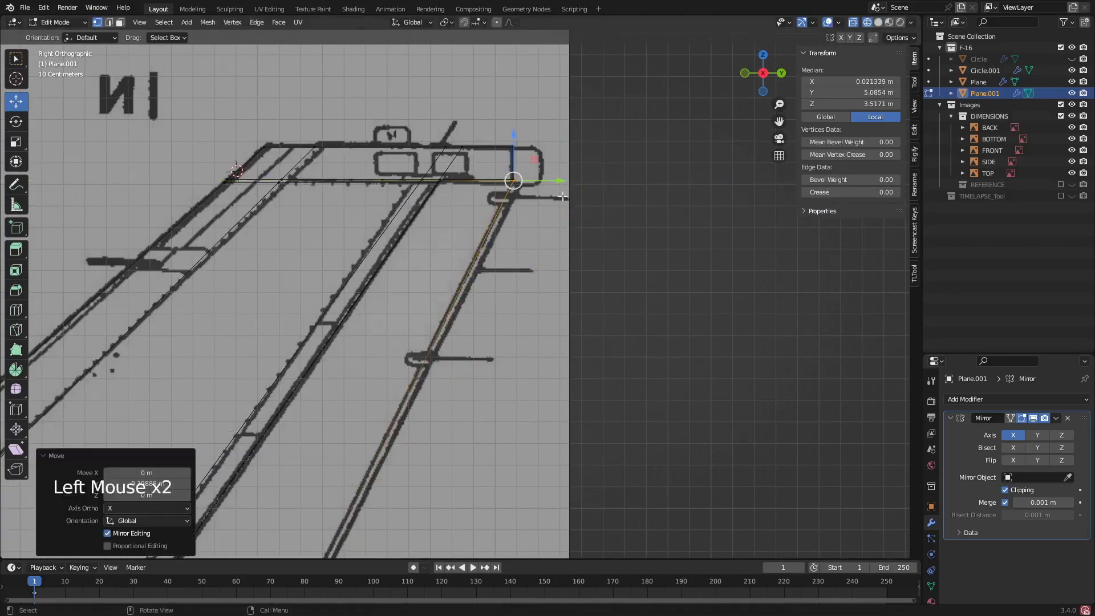
pyautogui.scroll(-3, 521, 222)
pyautogui.press('z')
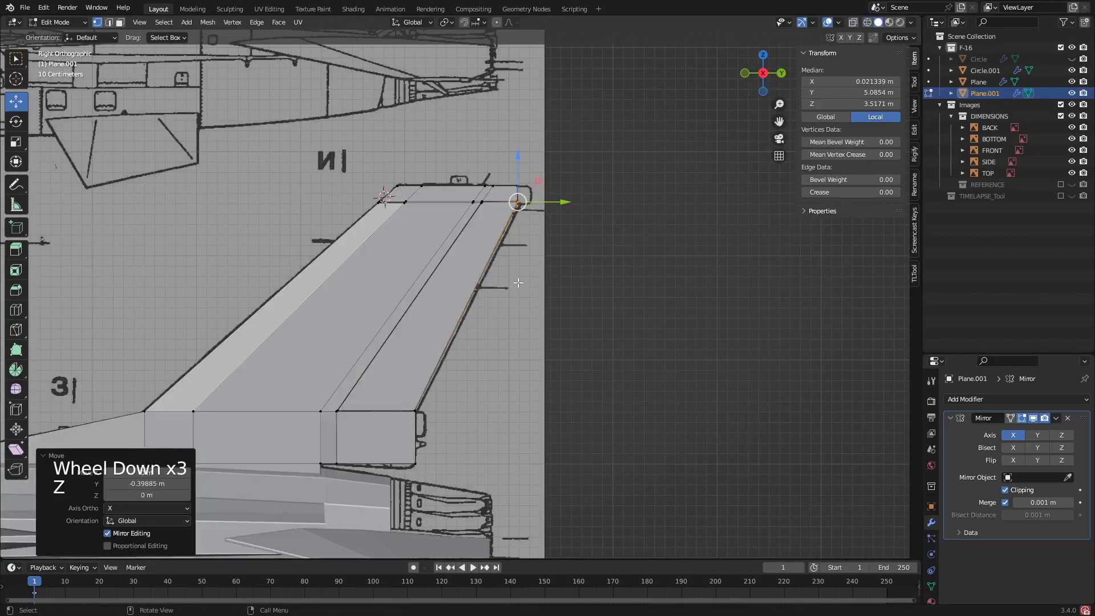
# - Narrow the rudder's upper rear edge by repeated uniform scaling to a median X of about 0.004 m
pyautogui.scroll(-1, 521, 290)
pyautogui.moveTo(520, 290); pyautogui.dragTo(552, 206, button='middle')
pyautogui.scroll(3, 552, 206)
pyautogui.scroll(4, 487, 254)
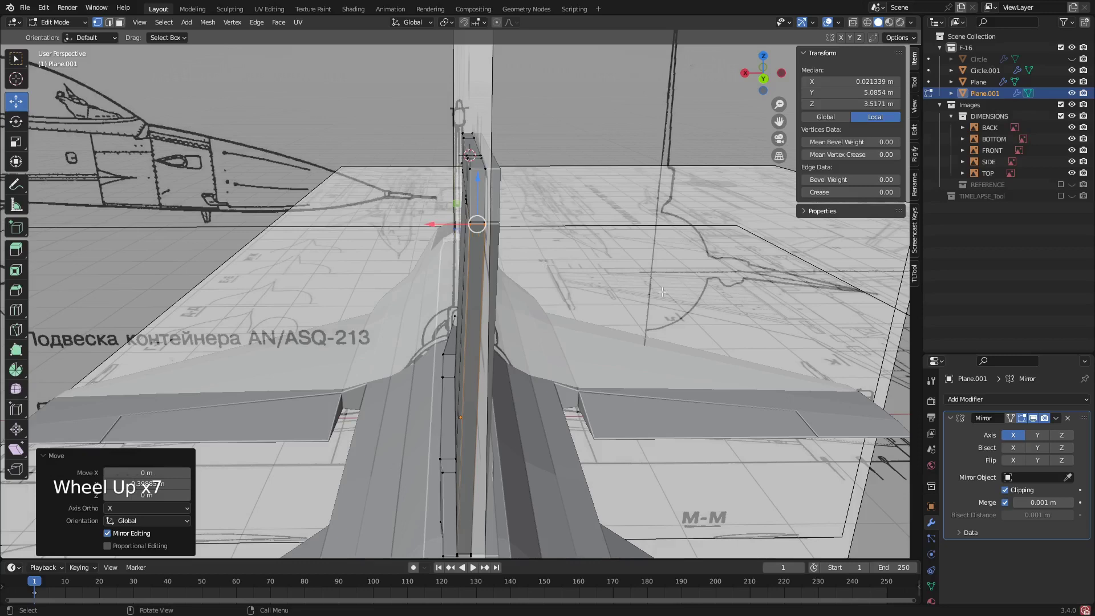
pyautogui.press('s')
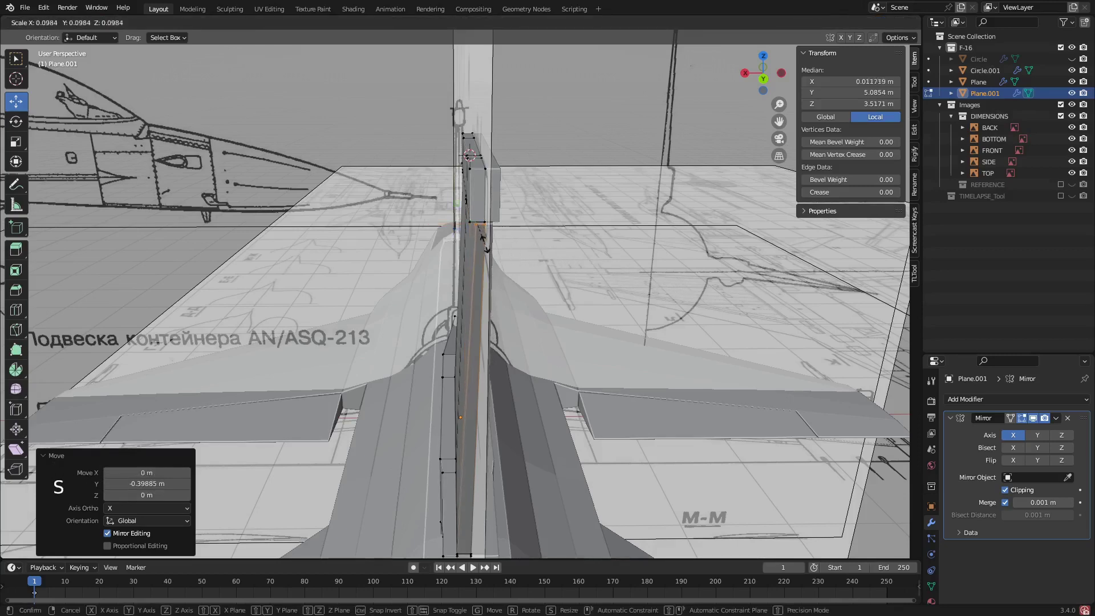
pyautogui.click(485, 238)
pyautogui.press('s')
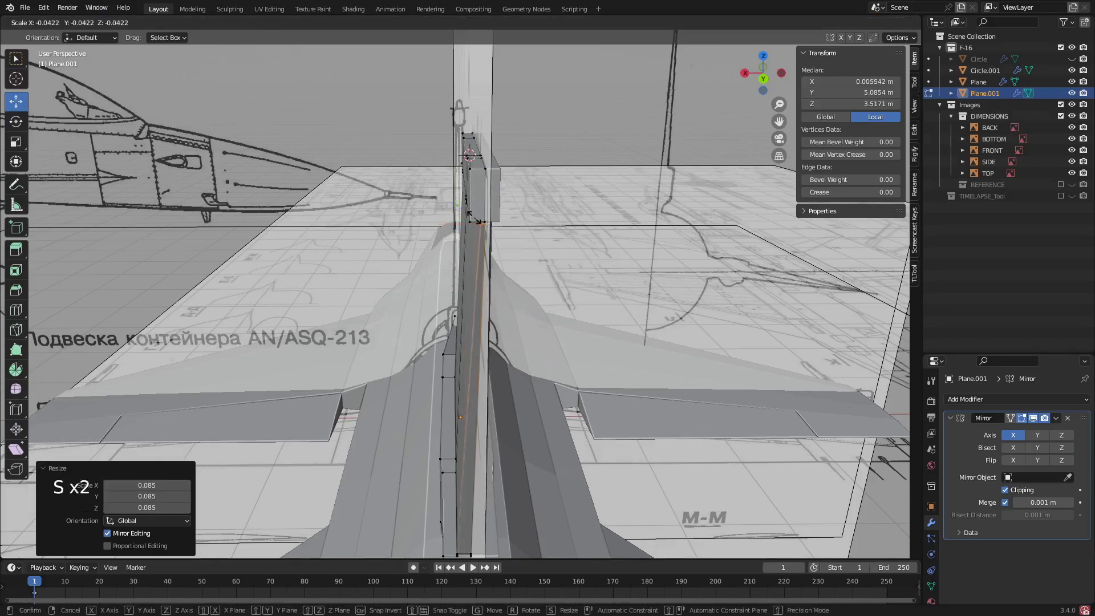
pyautogui.click(479, 224)
pyautogui.press('s')
pyautogui.click(549, 306)
# - Move the rudder's lower rear vertex inward along X to about 0.007 m, tapering the trailing edge
pyautogui.keyDown('shift'); pyautogui.moveTo(513, 399); pyautogui.dragTo(447, 302, button='middle'); pyautogui.keyUp('shift')
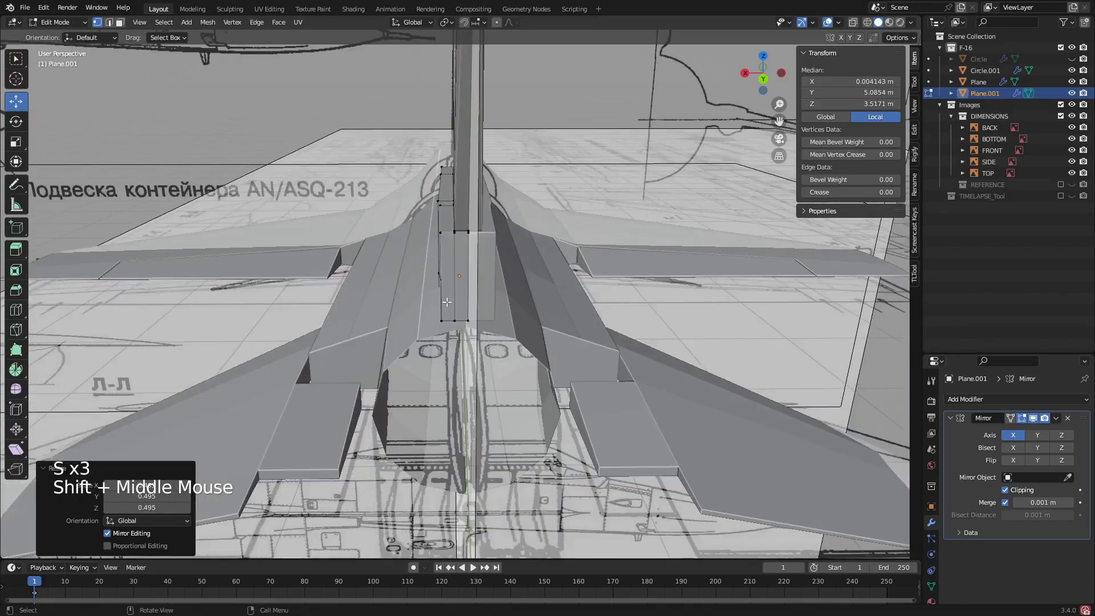
pyautogui.scroll(3, 446, 302)
pyautogui.click(463, 103)
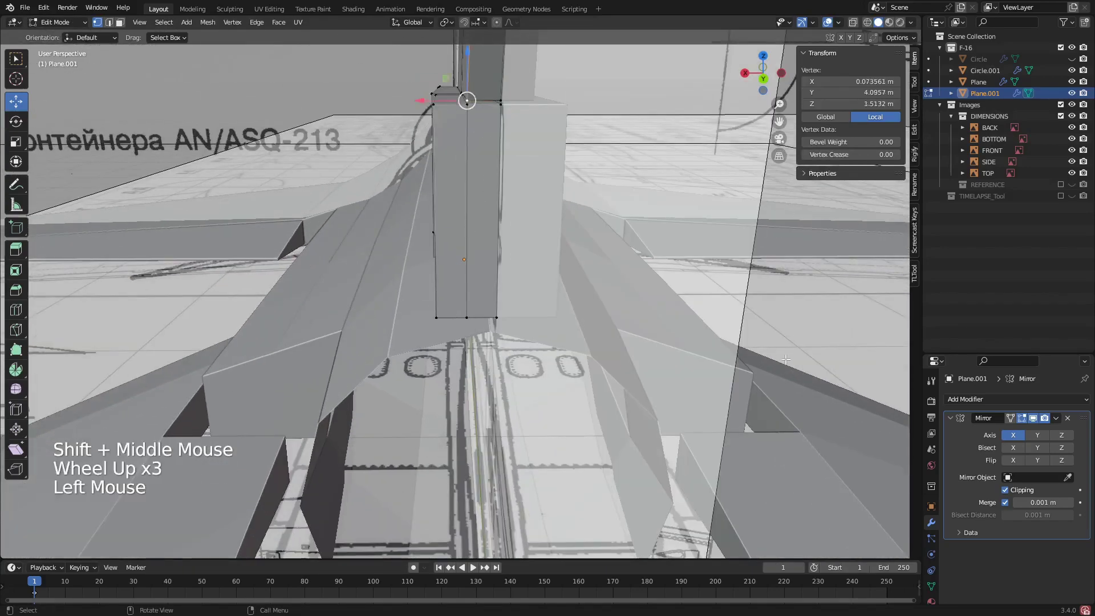
pyautogui.press('s')
pyautogui.click(433, 102)
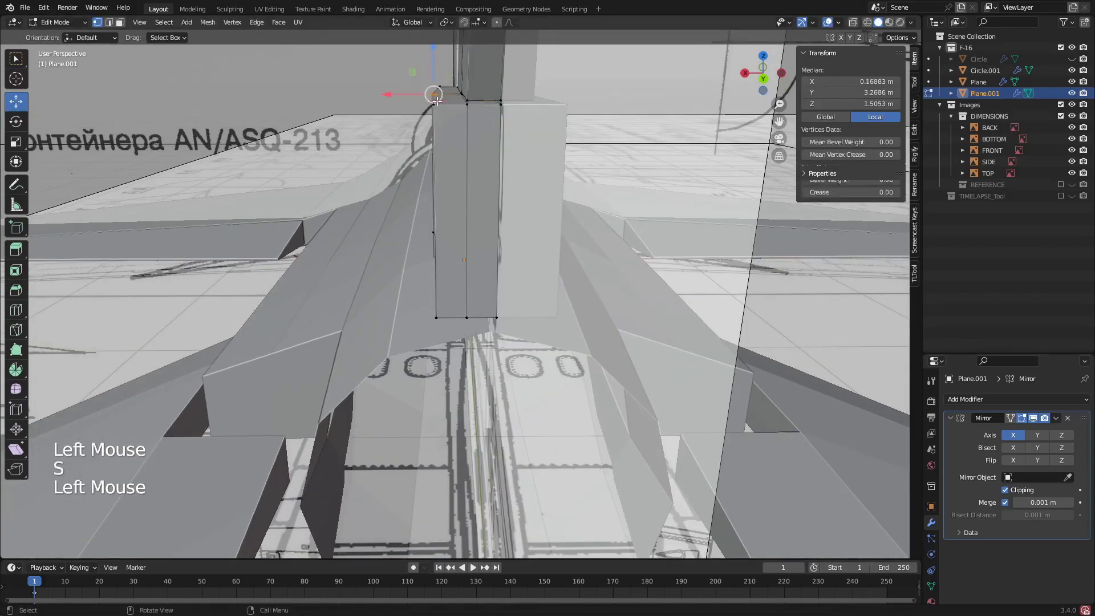
pyautogui.click(443, 107)
pyautogui.moveTo(426, 100); pyautogui.dragTo(459, 106)
pyautogui.scroll(-2, 456, 109)
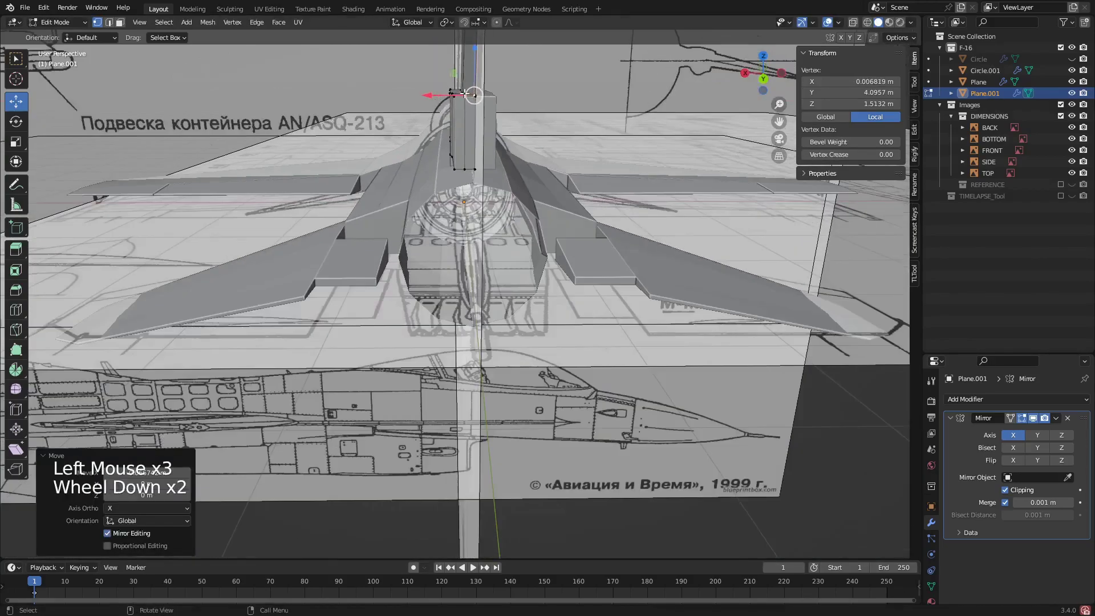
# - Exclude the DIMENSIONS blueprint collection from the scene and return to Object Mode with the fin deselected
pyautogui.keyDown('shift'); pyautogui.moveTo(456, 108); pyautogui.dragTo(570, 240, button='middle'); pyautogui.keyUp('shift')
pyautogui.scroll(-2, 451, 234)
pyautogui.scroll(-3, 523, 234)
pyautogui.click(1059, 116)
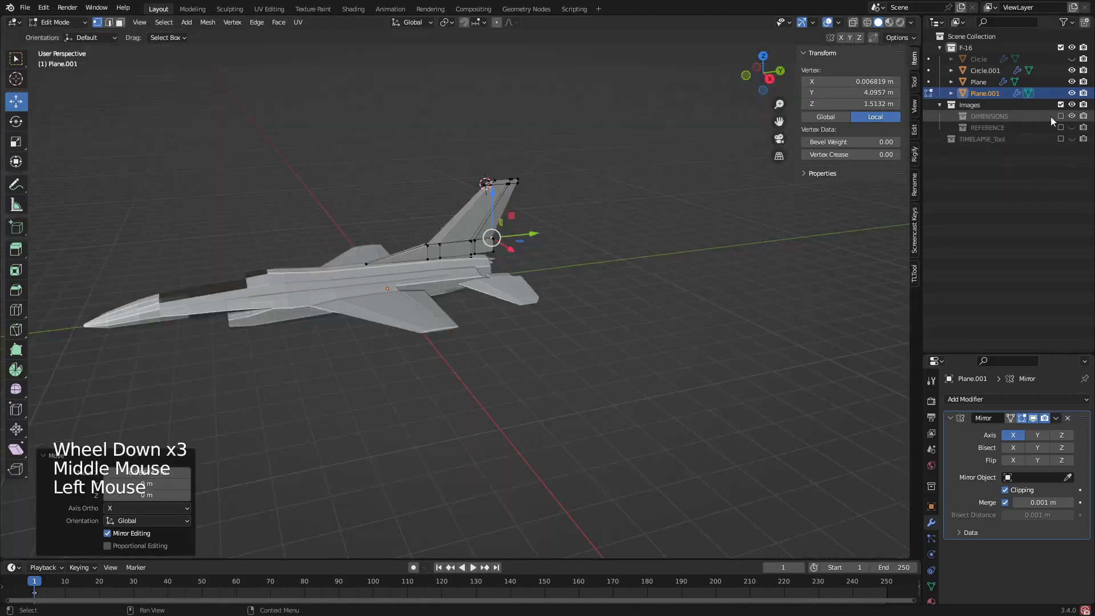
pyautogui.scroll(-2, 387, 257)
pyautogui.scroll(-1, 359, 254)
pyautogui.moveTo(387, 256); pyautogui.dragTo(458, 294, button='middle')
pyautogui.scroll(2, 354, 251)
pyautogui.press('Tab')
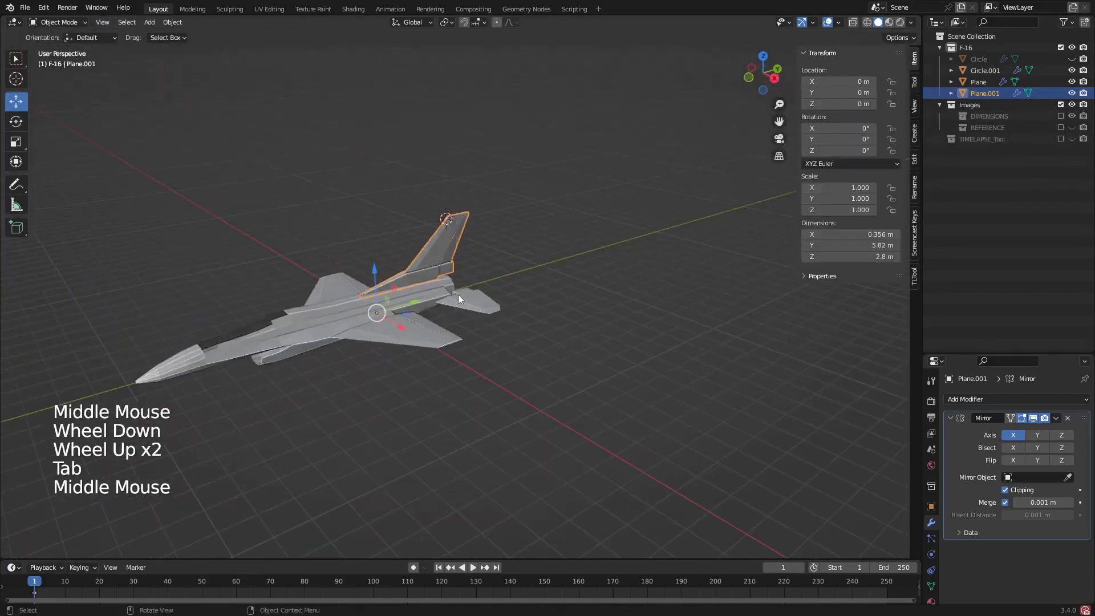
pyautogui.click(532, 309)
# - Examine the whole aircraft's shape and proportions from the front, rear and both sides
pyautogui.moveTo(532, 309); pyautogui.dragTo(354, 360, button='middle')
pyautogui.scroll(-2, 385, 340)
pyautogui.moveTo(353, 359); pyautogui.dragTo(428, 311, button='middle')
pyautogui.scroll(2, 440, 330)
pyautogui.scroll(1, 440, 330)
pyautogui.scroll(-1, 435, 323)
pyautogui.moveTo(428, 311); pyautogui.dragTo(335, 387, button='middle')
pyautogui.scroll(3, 447, 361)
pyautogui.moveTo(446, 361)
pyautogui.mouseDown(button='middle')
pyautogui.moveTo(419, 333)
pyautogui.moveTo(478, 373)
pyautogui.moveTo(445, 374)
pyautogui.mouseUp(button='middle')
pyautogui.moveTo(444, 374); pyautogui.dragTo(492, 382, button='middle')
pyautogui.scroll(2, 479, 379)
pyautogui.keyDown('shift'); pyautogui.moveTo(382, 353); pyautogui.dragTo(422, 373, button='middle'); pyautogui.keyUp('shift')
pyautogui.scroll(-2, 422, 373)
pyautogui.moveTo(422, 374); pyautogui.dragTo(356, 364, button='middle')
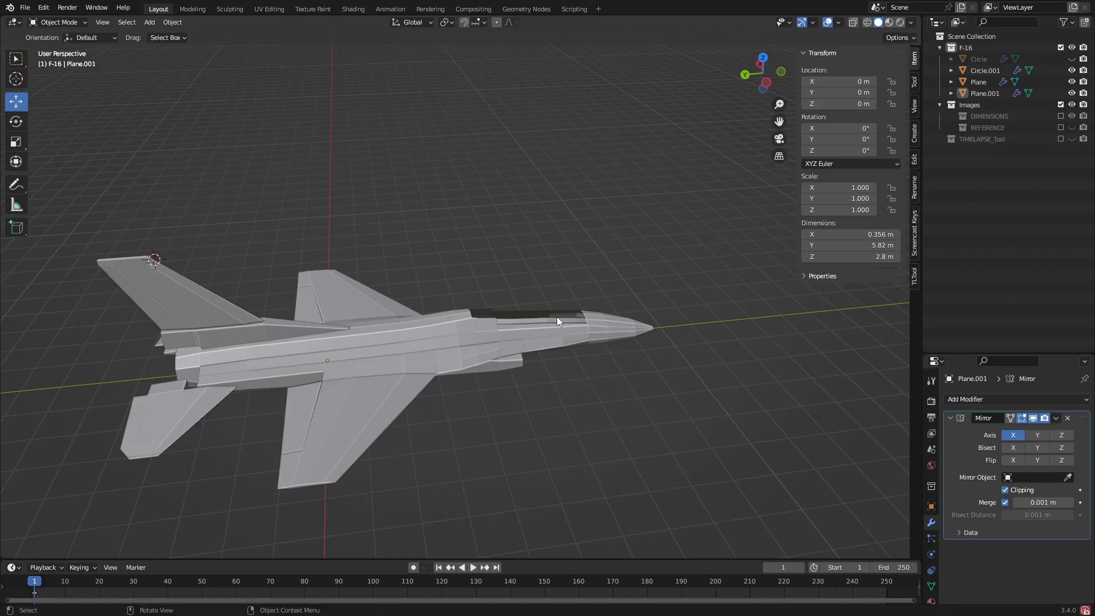
# - Inspect the wing flaps, tailplanes and rear fuselage up close, especially the gaps where they meet the body
pyautogui.scroll(2, 283, 376)
pyautogui.moveTo(234, 344); pyautogui.dragTo(319, 346, button='middle')
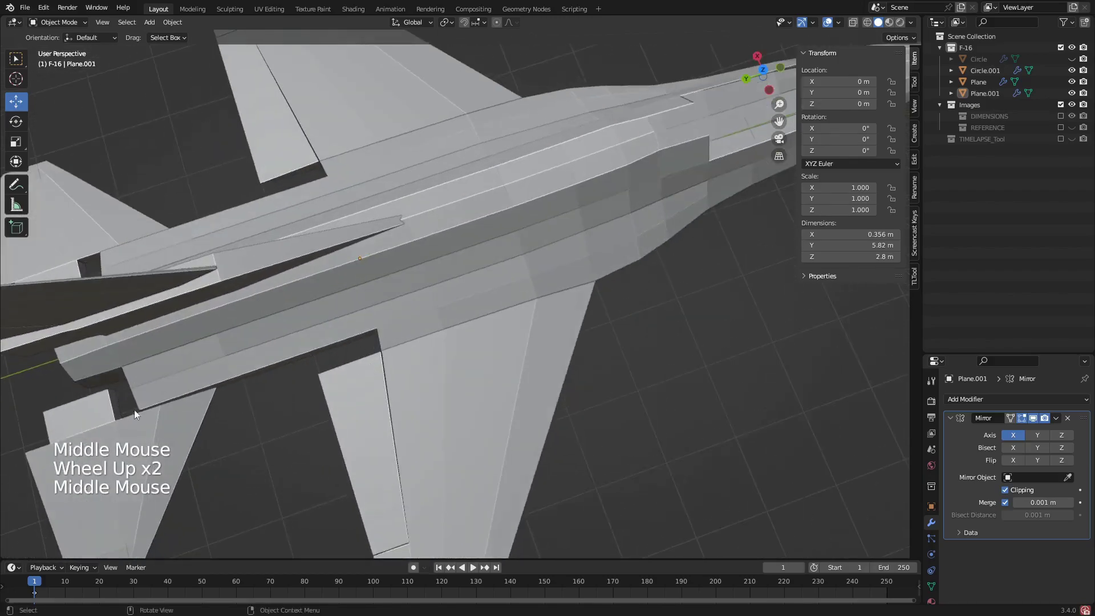
pyautogui.scroll(-1, 205, 378)
pyautogui.keyDown('shift'); pyautogui.moveTo(134, 409); pyautogui.dragTo(204, 378, button='middle'); pyautogui.keyUp('shift')
pyautogui.scroll(2, 203, 378)
pyautogui.scroll(-1, 226, 442)
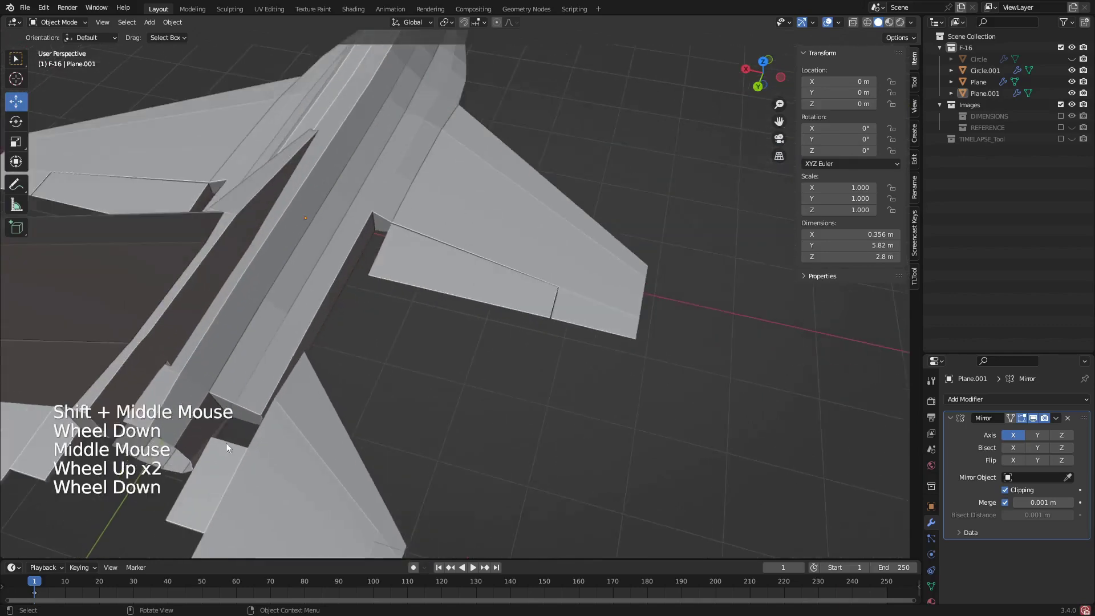
pyautogui.scroll(1, 331, 368)
pyautogui.keyDown('shift'); pyautogui.moveTo(225, 443); pyautogui.dragTo(364, 322, button='middle'); pyautogui.keyUp('shift')
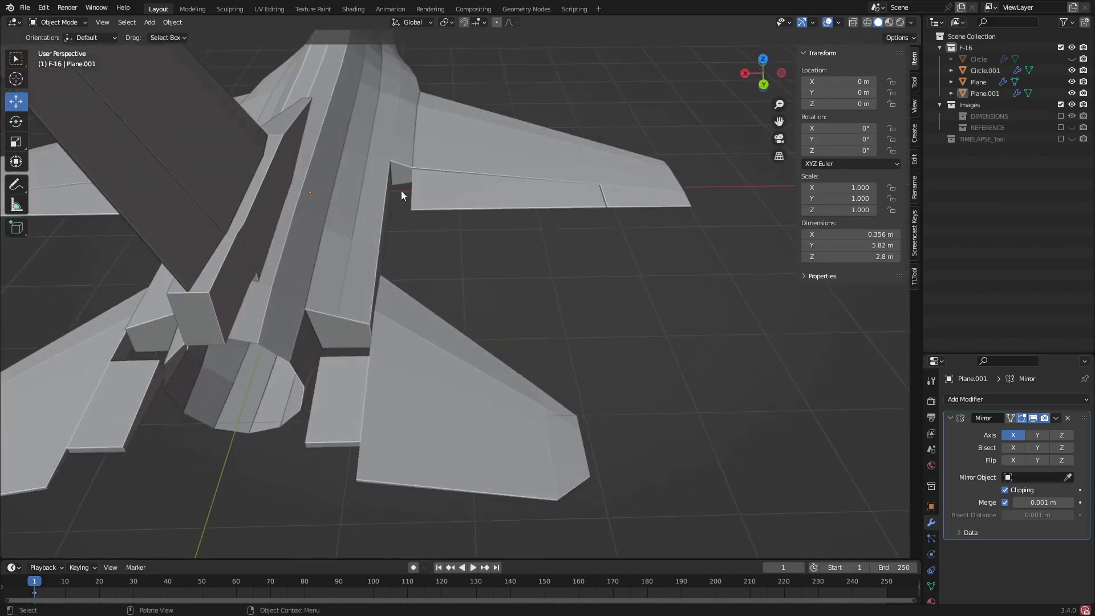
pyautogui.scroll(-2, 402, 190)
pyautogui.moveTo(402, 191); pyautogui.dragTo(491, 215, button='middle')
pyautogui.scroll(2, 409, 161)
pyautogui.scroll(-1, 433, 197)
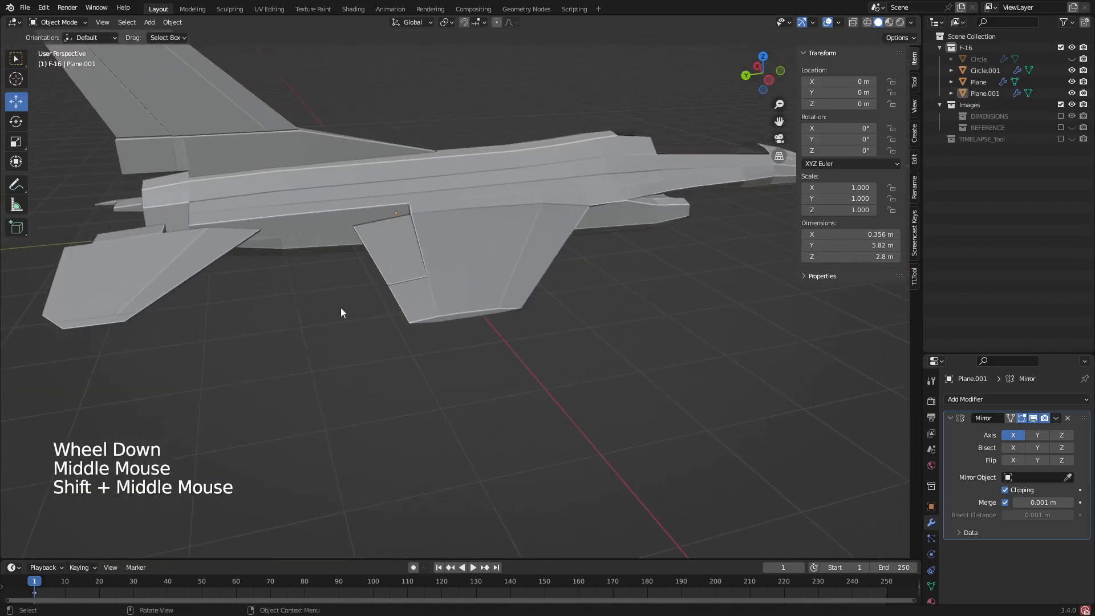